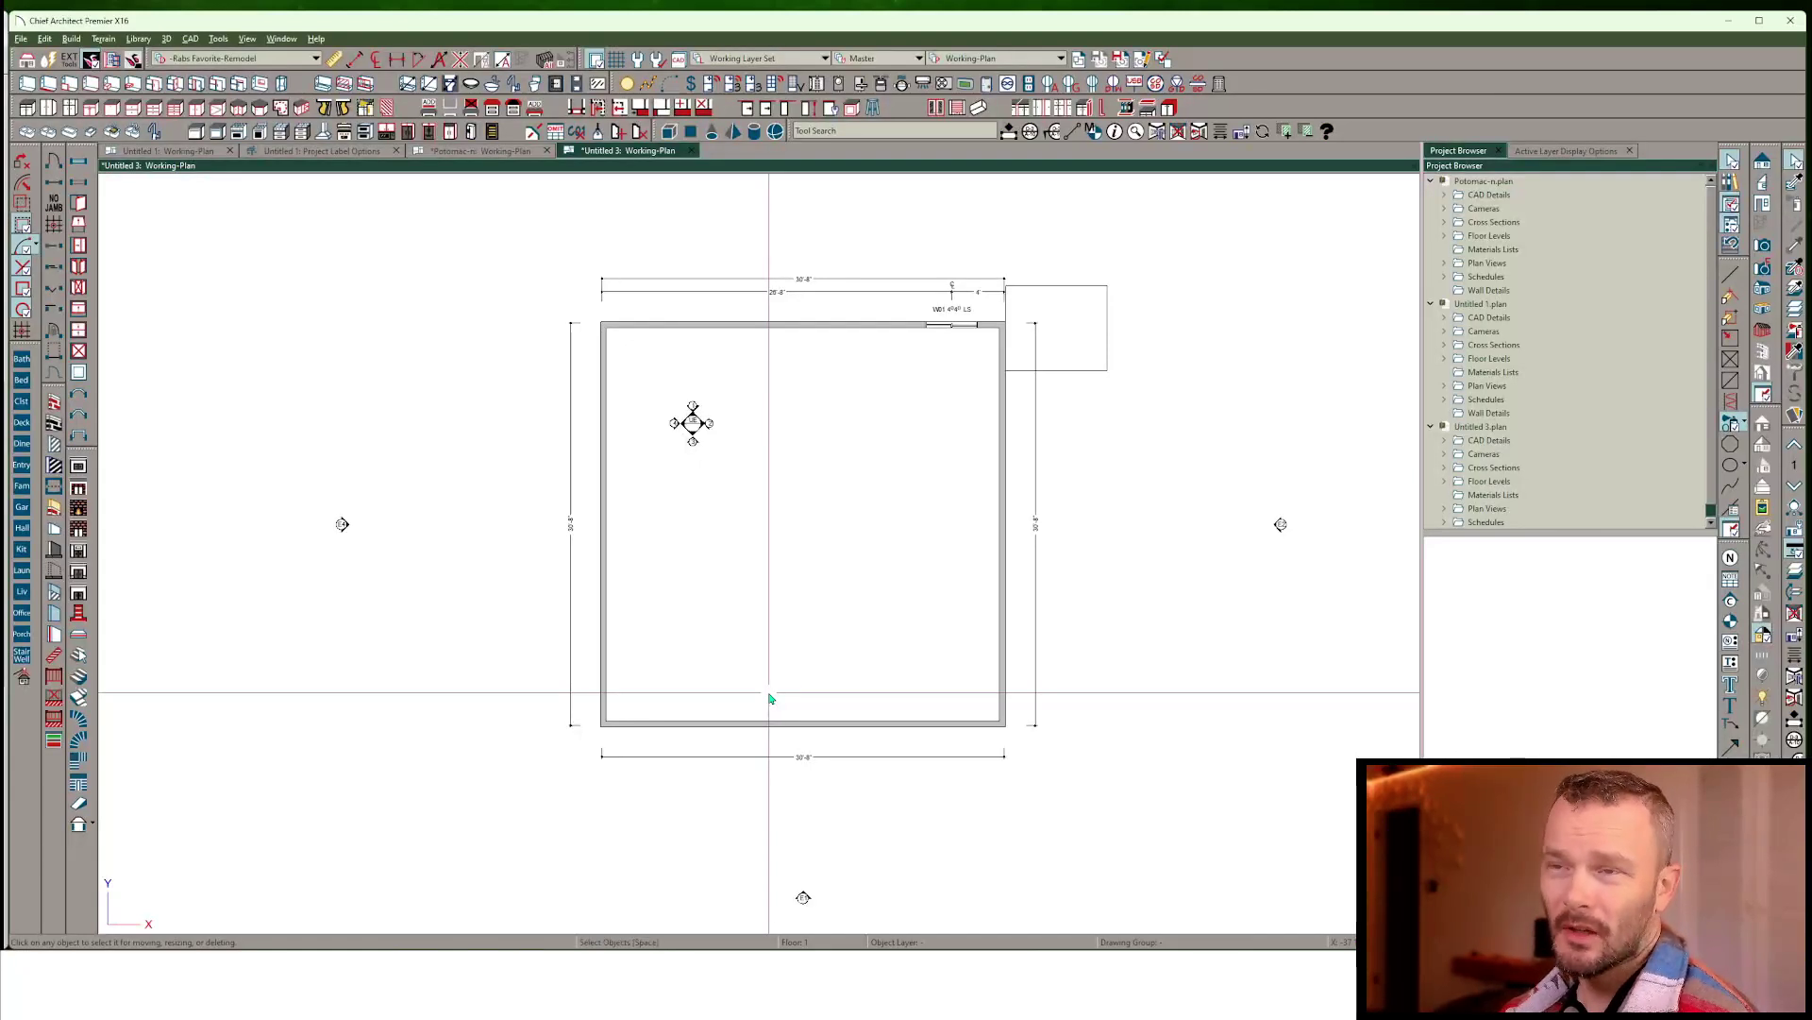
Select the upper exterior wall containing the window to view its edit handles and selection highlight
{"action": "scroll", "coordinate": [852, 359], "scroll_direction": "up", "scroll_amount": 3}
{"action": "left_click", "coordinate": [867, 364]}
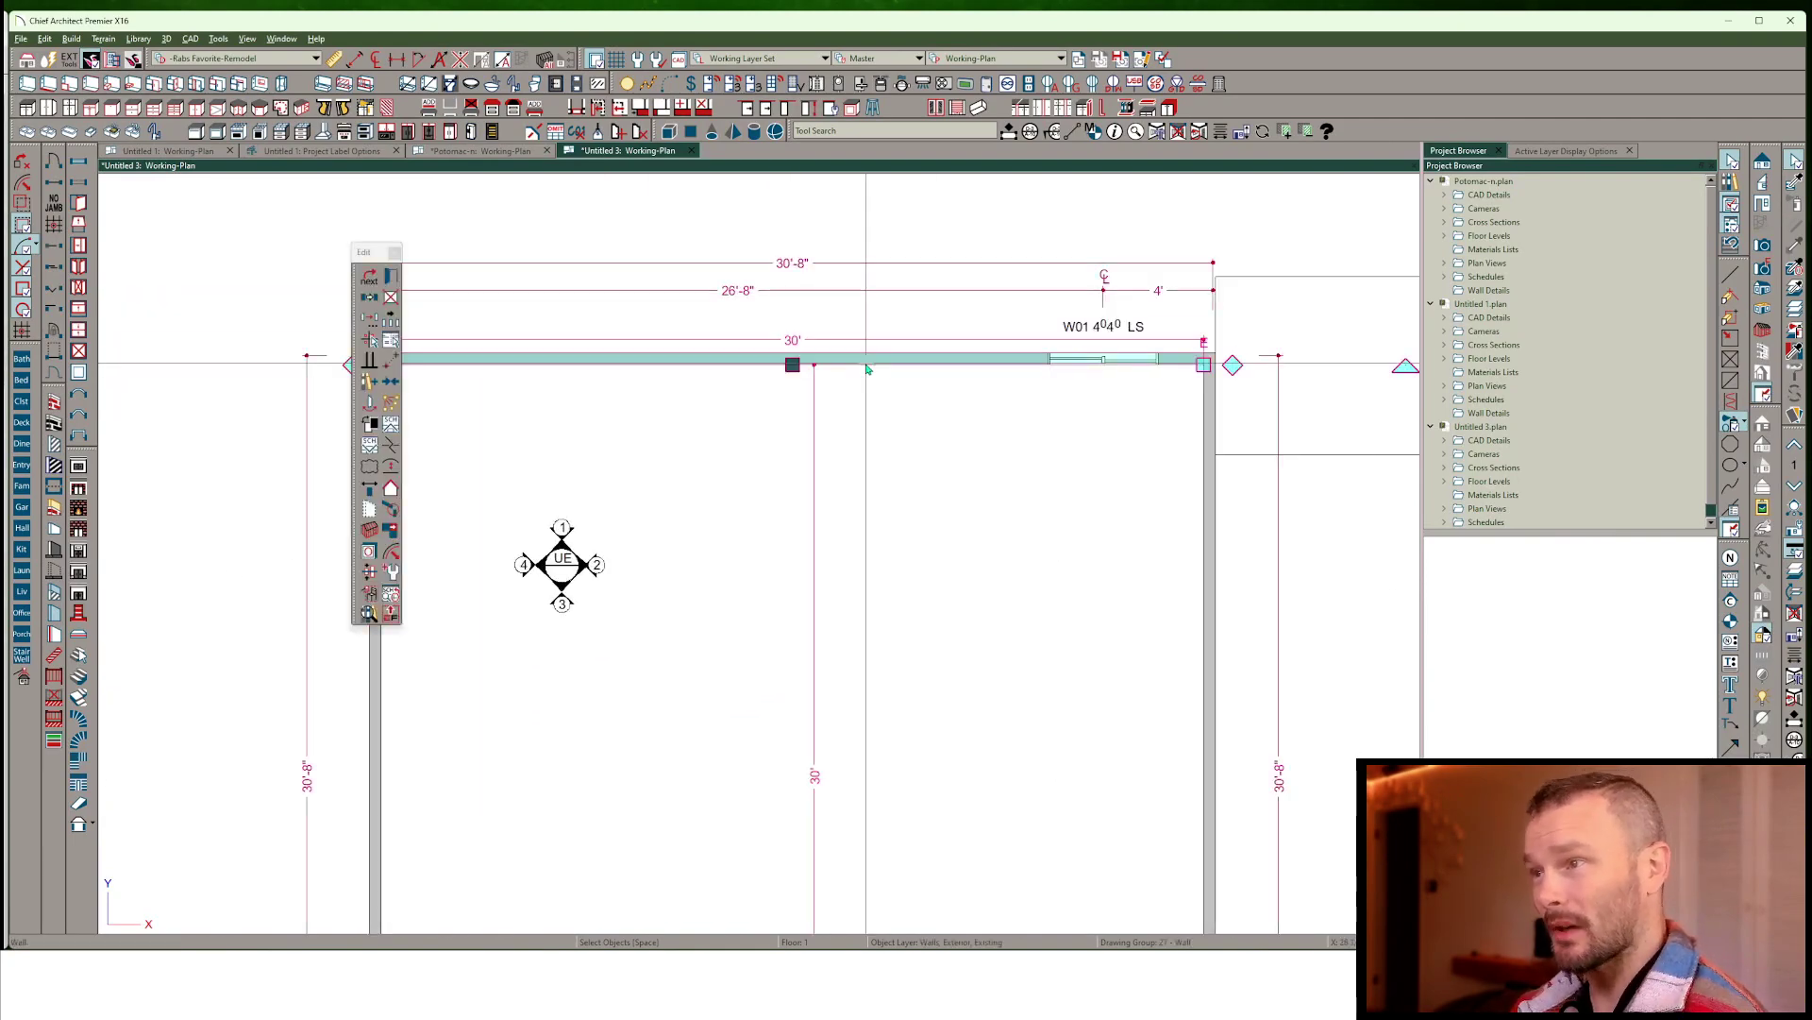
{"action": "scroll", "coordinate": [868, 368], "scroll_direction": "down", "scroll_amount": 3}
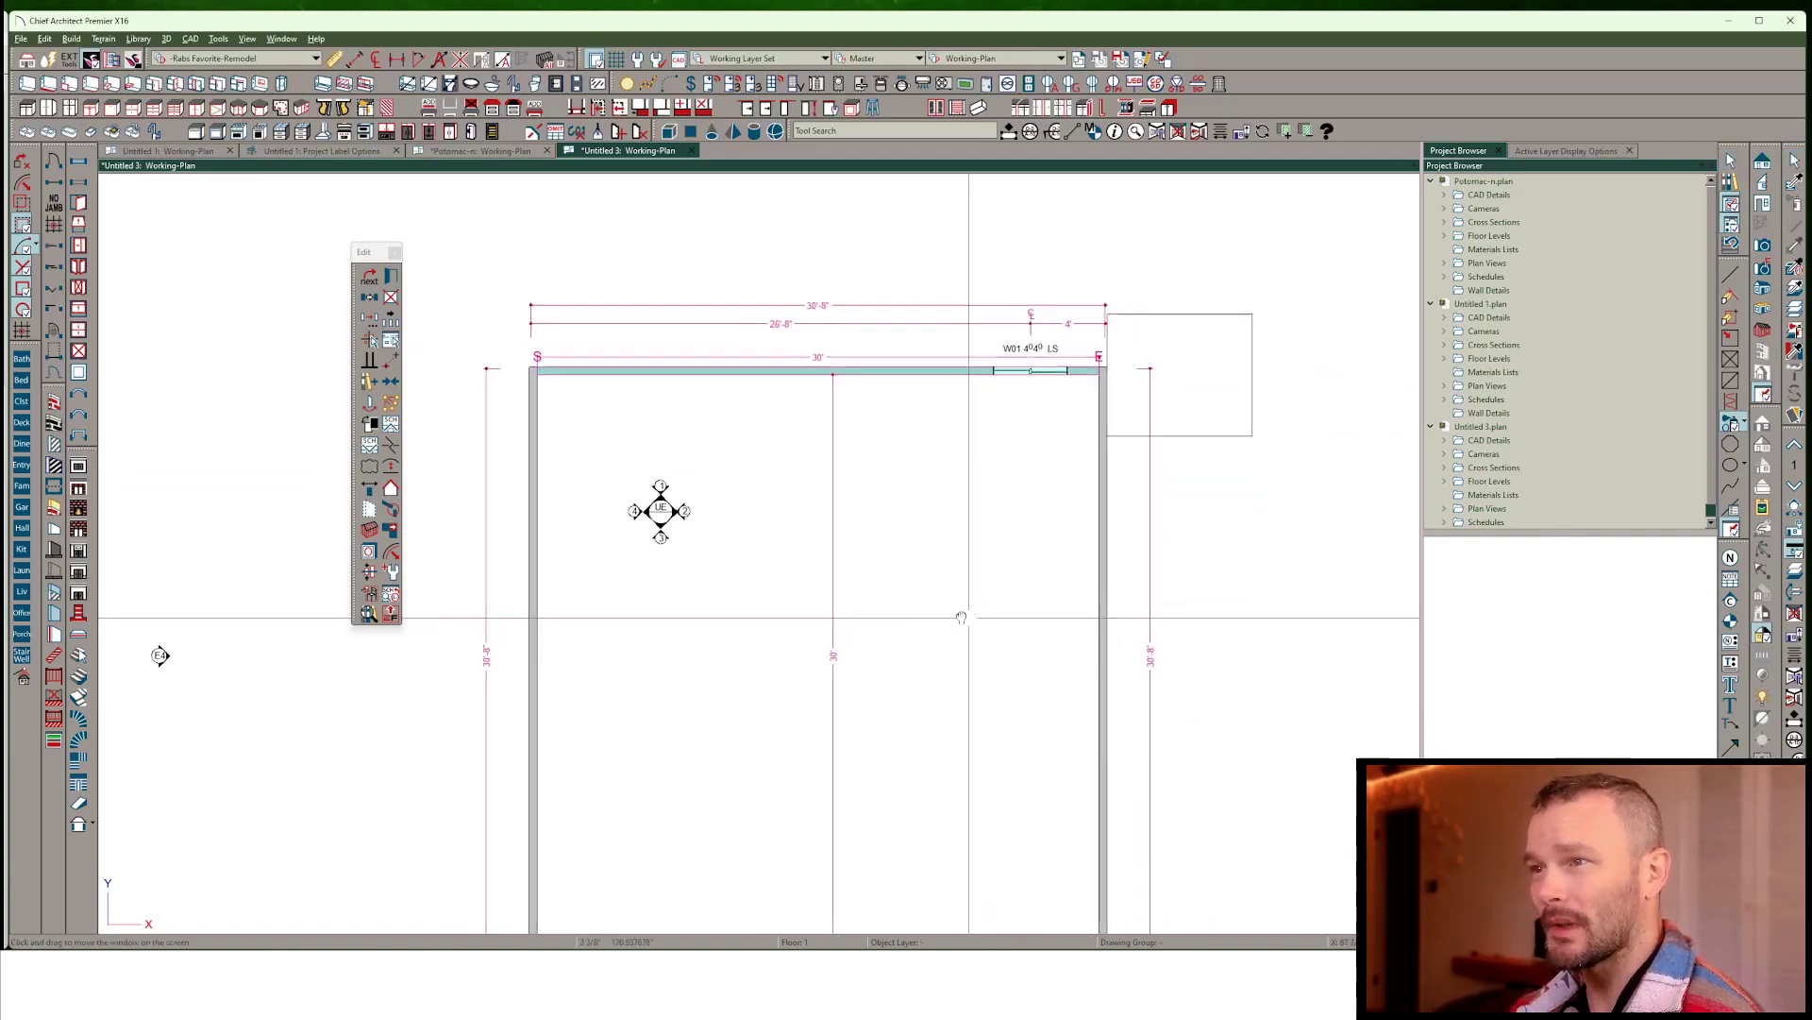
{"action": "middle_click_drag", "start_coordinate": [960, 617], "coordinate": [949, 534]}
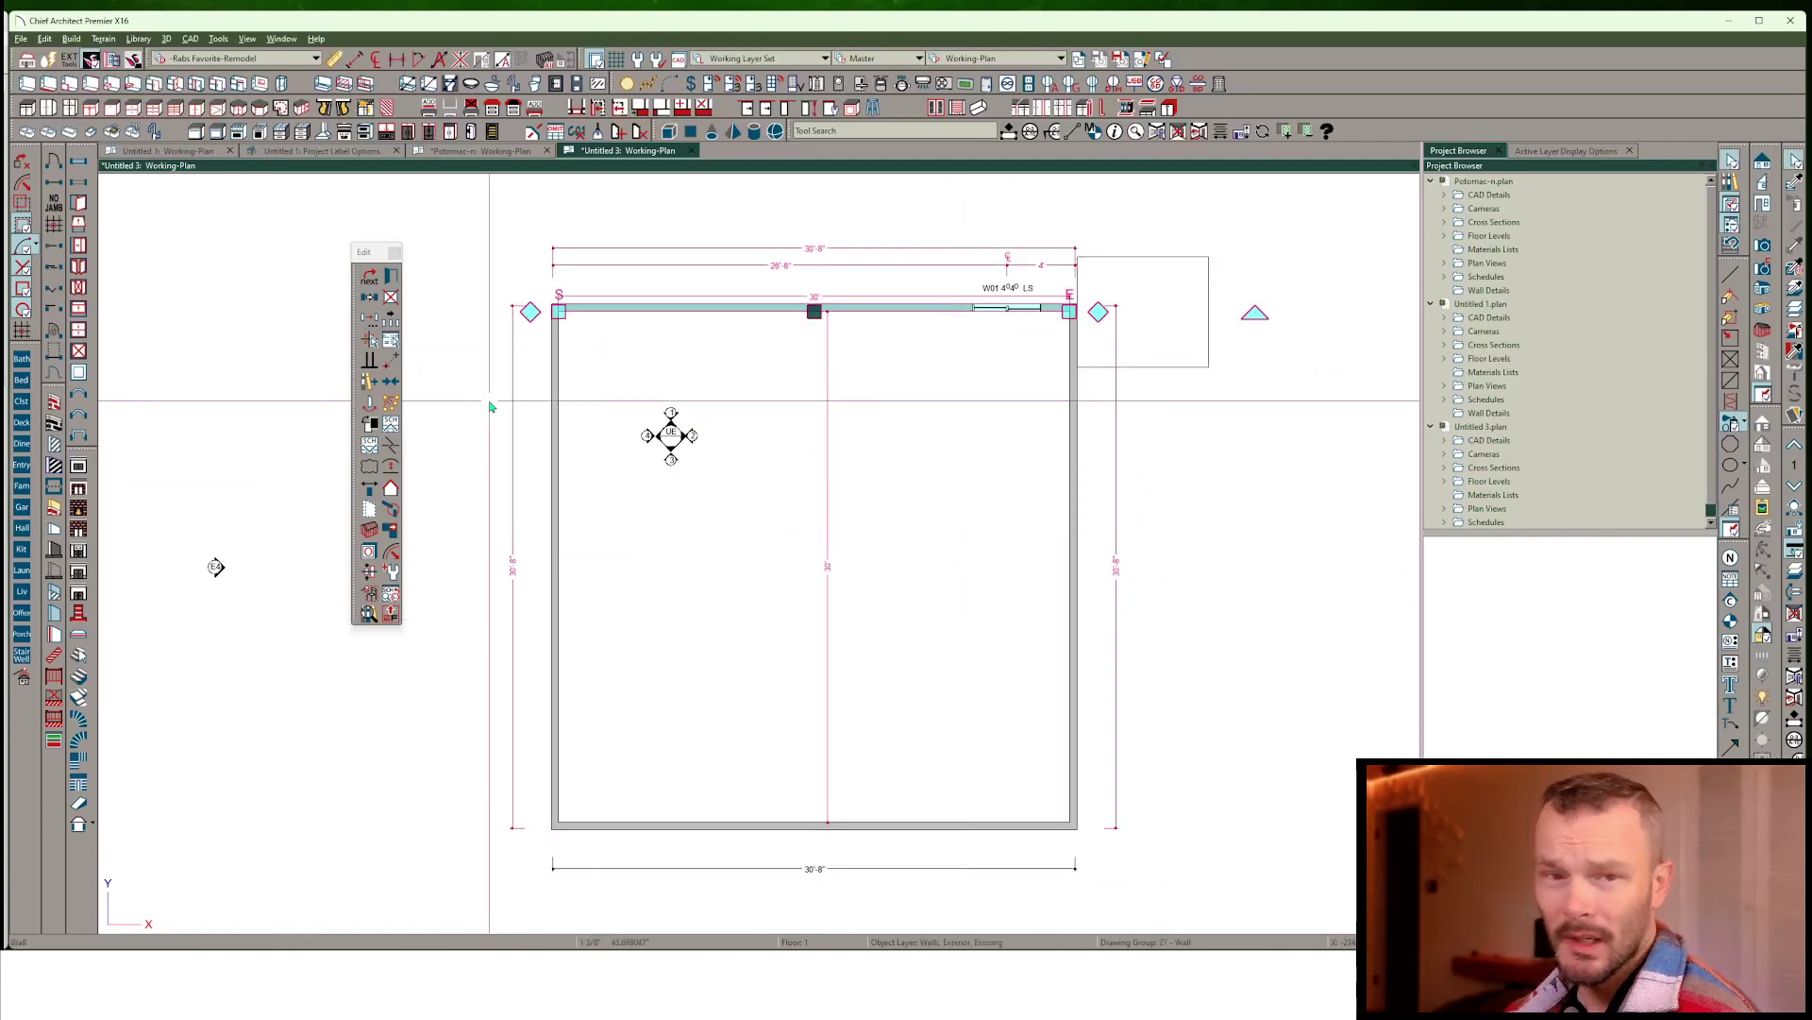
Review the handle and selection colors in the Appearance color preferences and close the preferences
{"action": "left_click", "coordinate": [45, 38]}
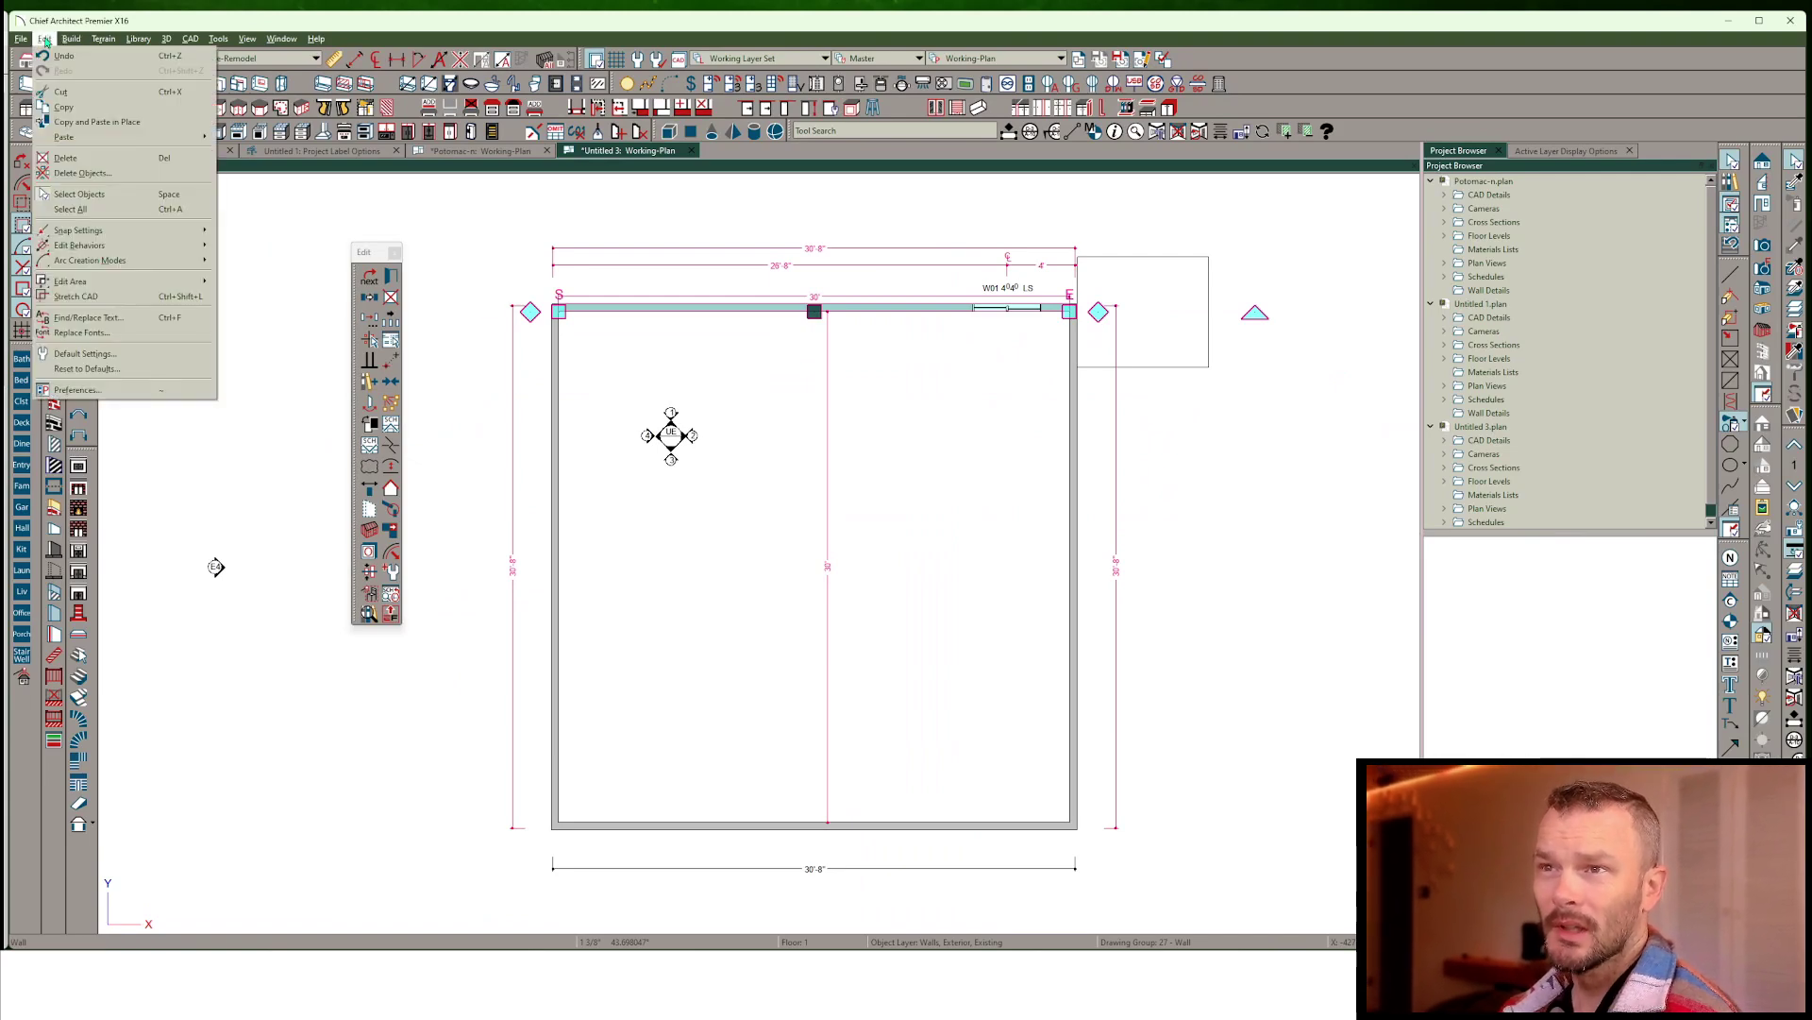
{"action": "left_click", "coordinate": [80, 390]}
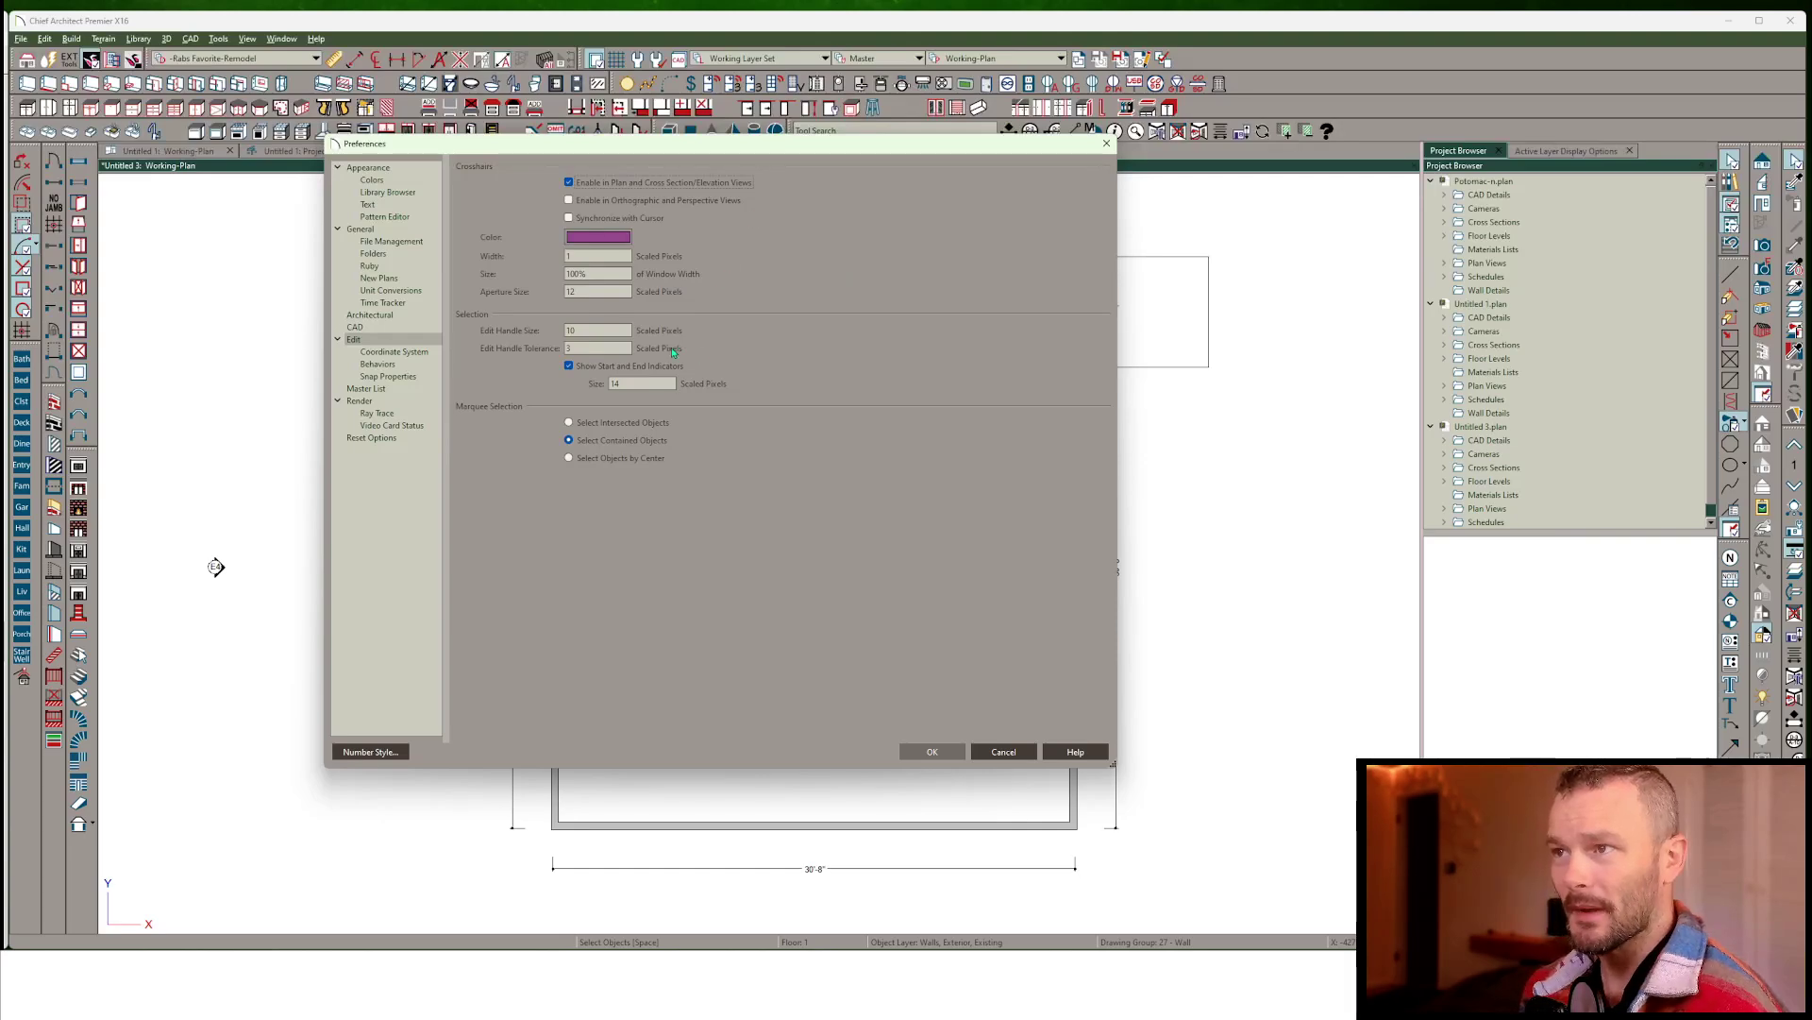
{"action": "left_click", "coordinate": [375, 170]}
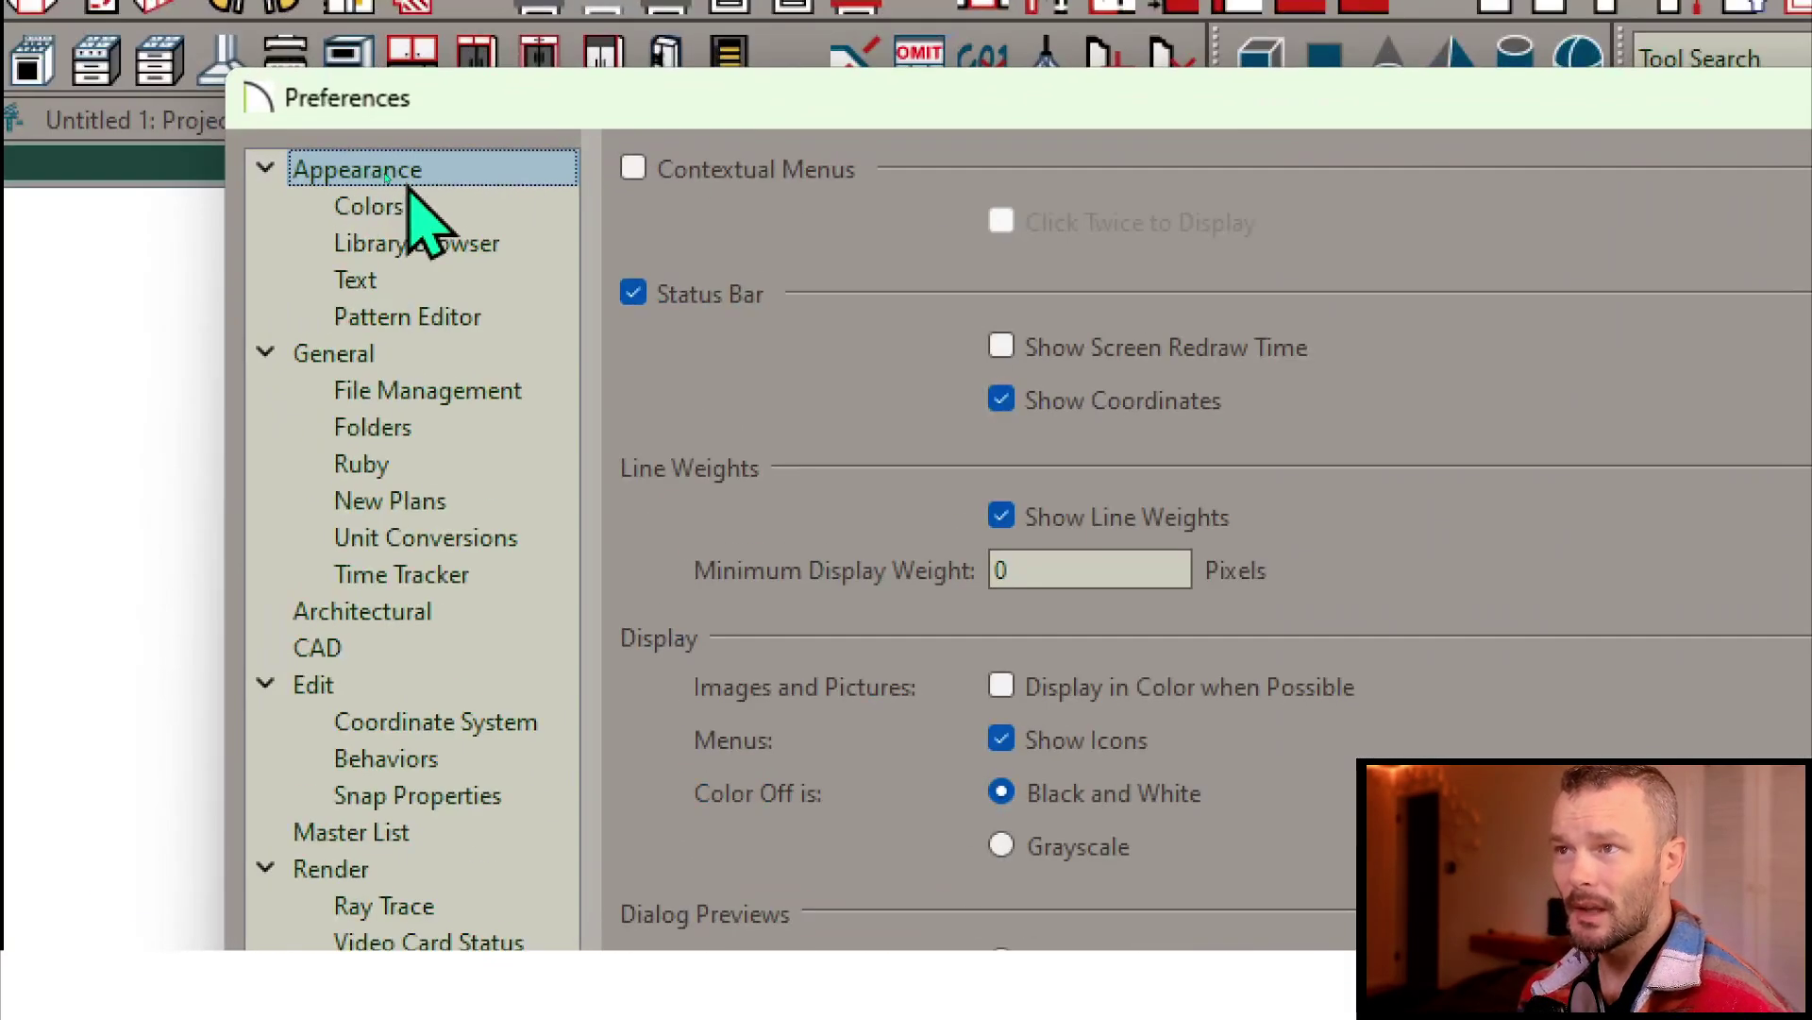
{"action": "left_click", "coordinate": [378, 179]}
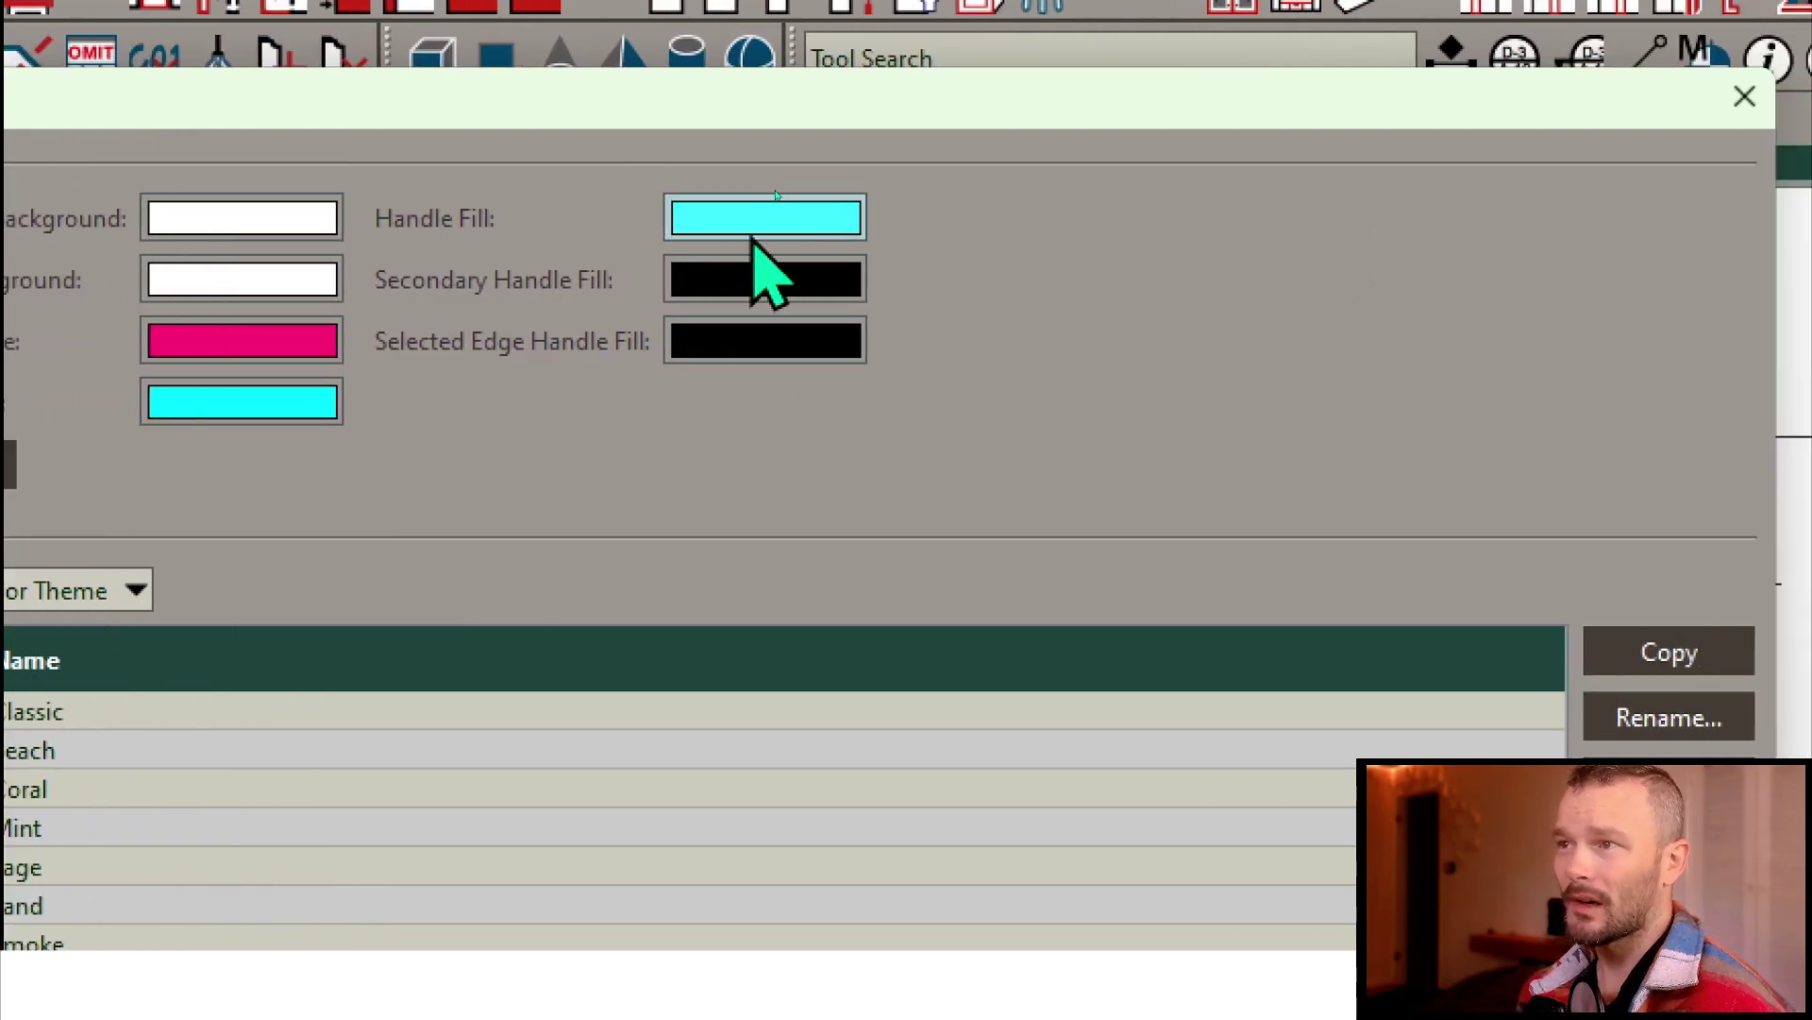
{"action": "mouse_move", "coordinate": [746, 239]}
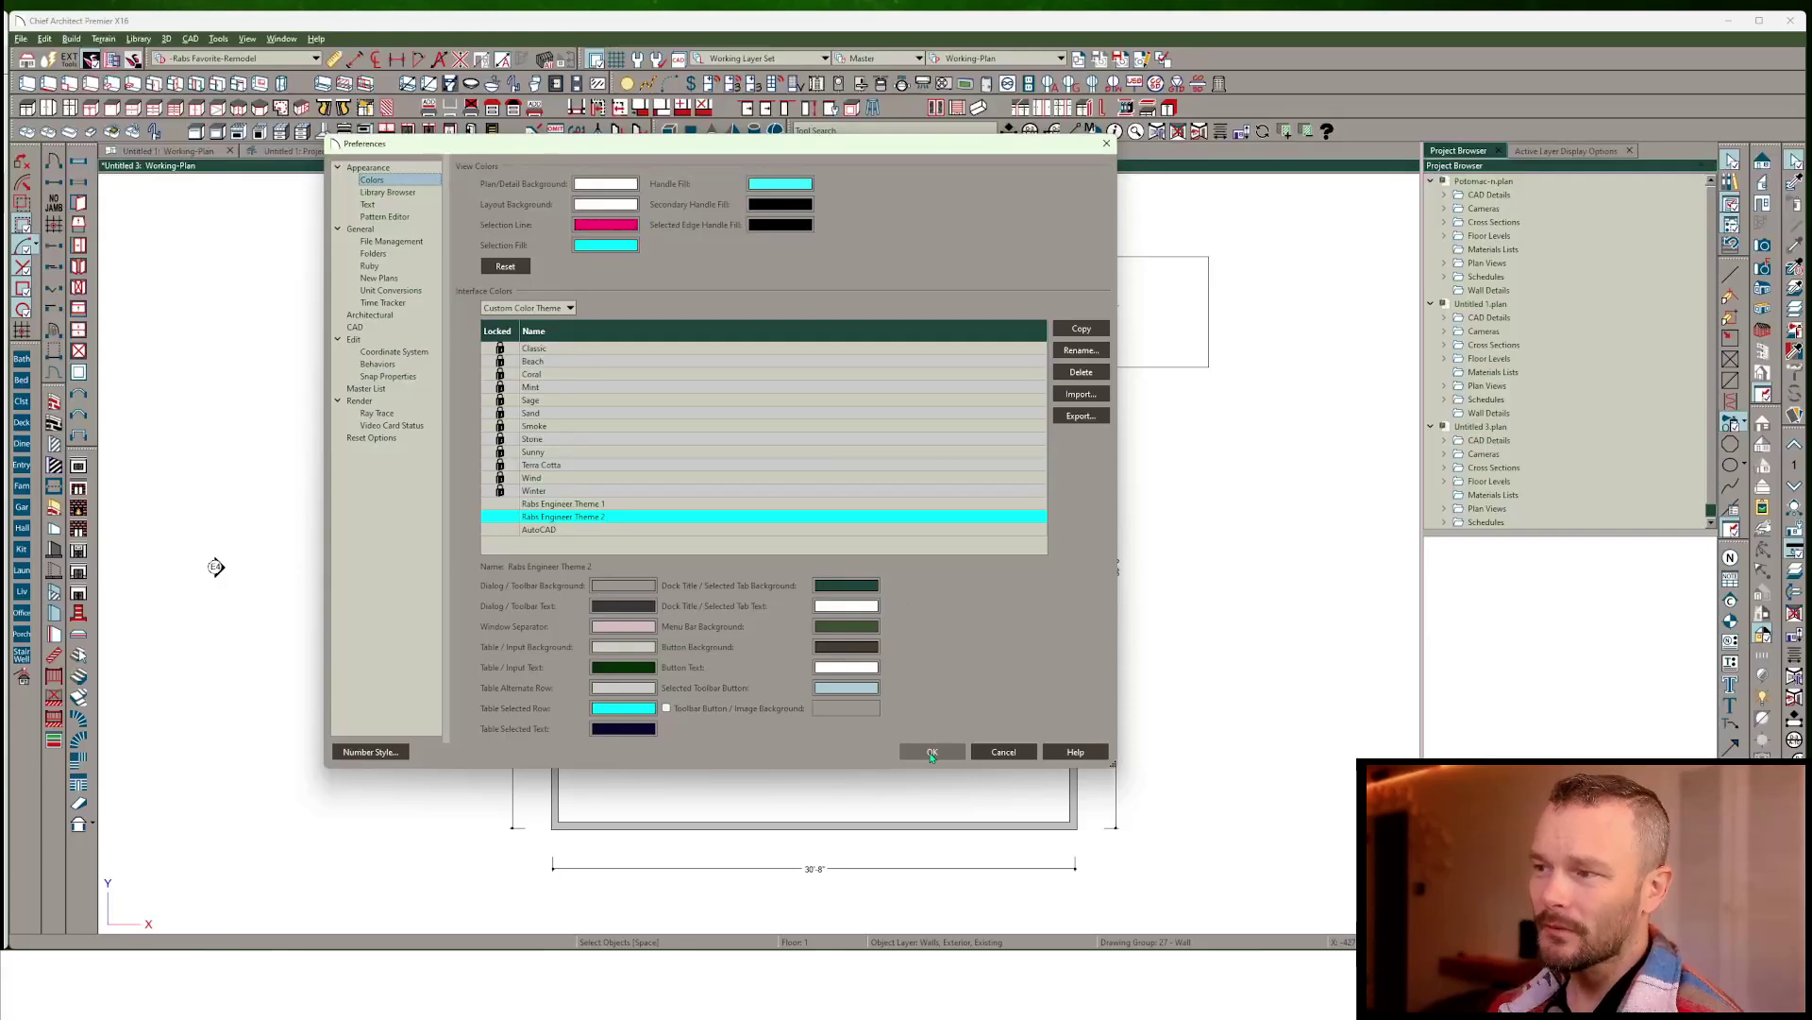
{"action": "left_click", "coordinate": [932, 752]}
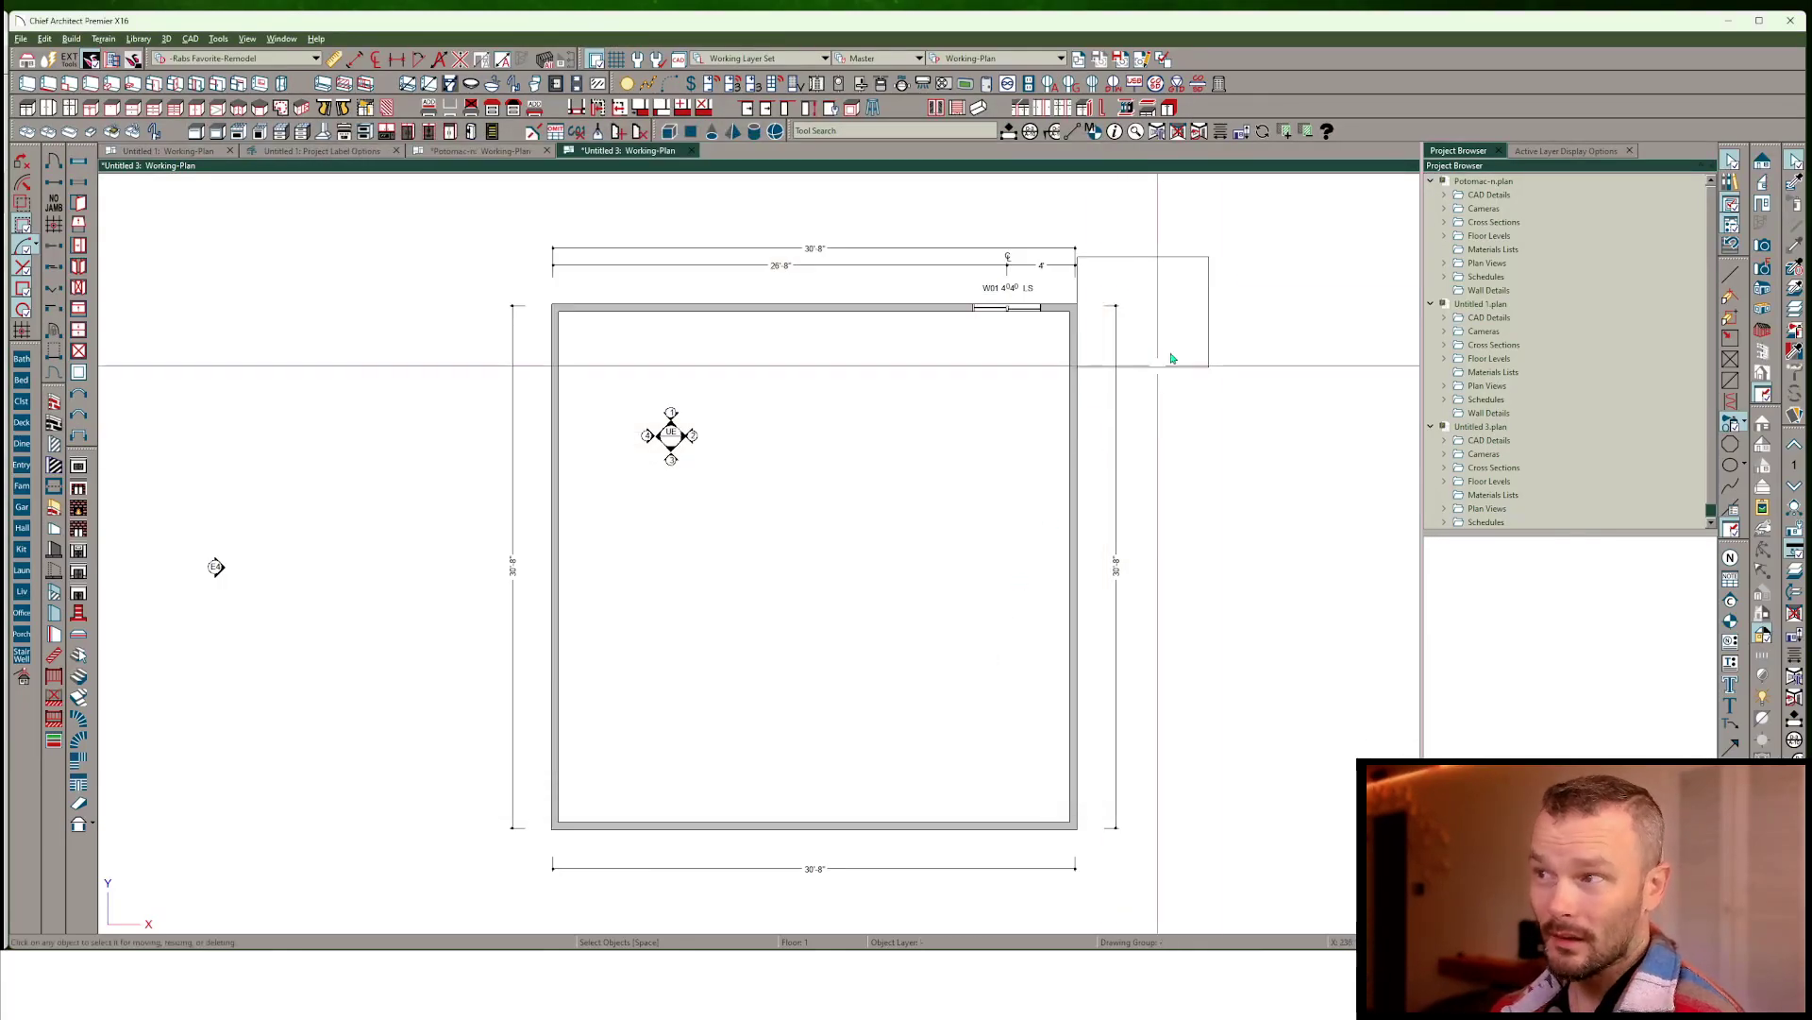
Select the rectangular polyline outside the building by its outer vertical edge and examine its selected edge handle
{"action": "scroll", "coordinate": [1151, 276], "scroll_direction": "up", "scroll_amount": 5}
{"action": "scroll", "coordinate": [1147, 276], "scroll_direction": "up", "scroll_amount": 2}
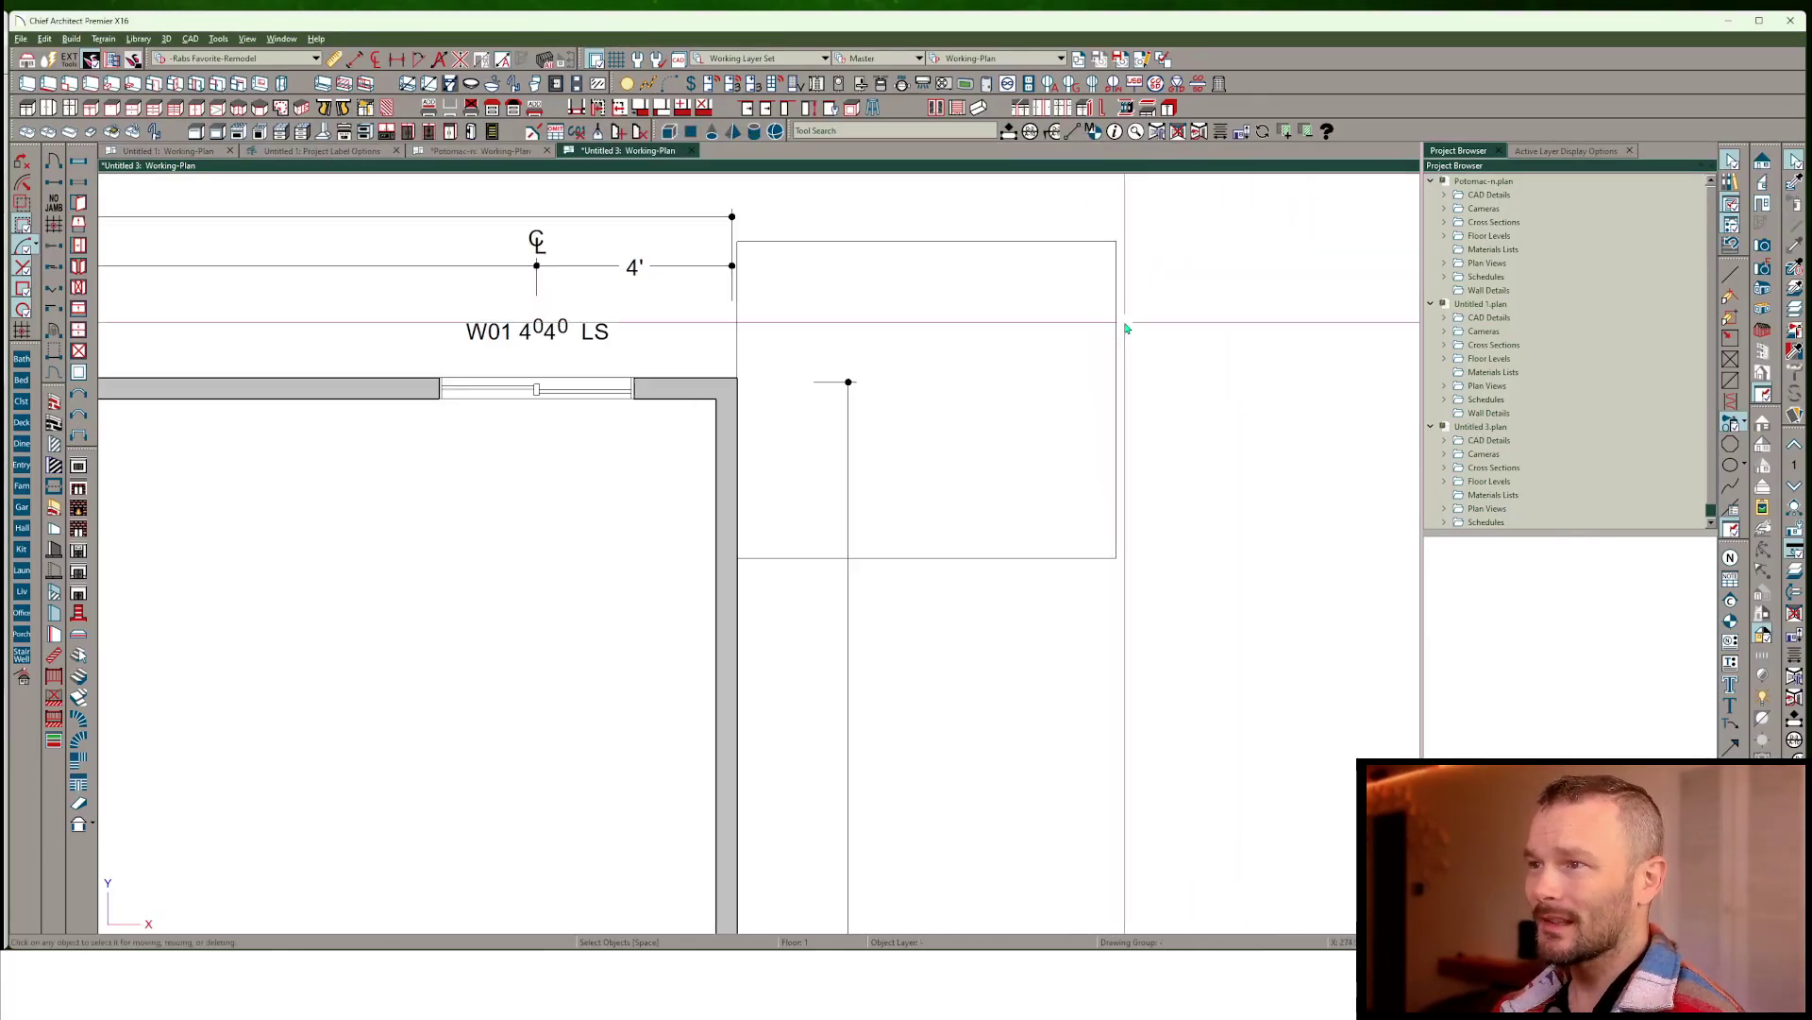
{"action": "left_click", "coordinate": [1117, 353]}
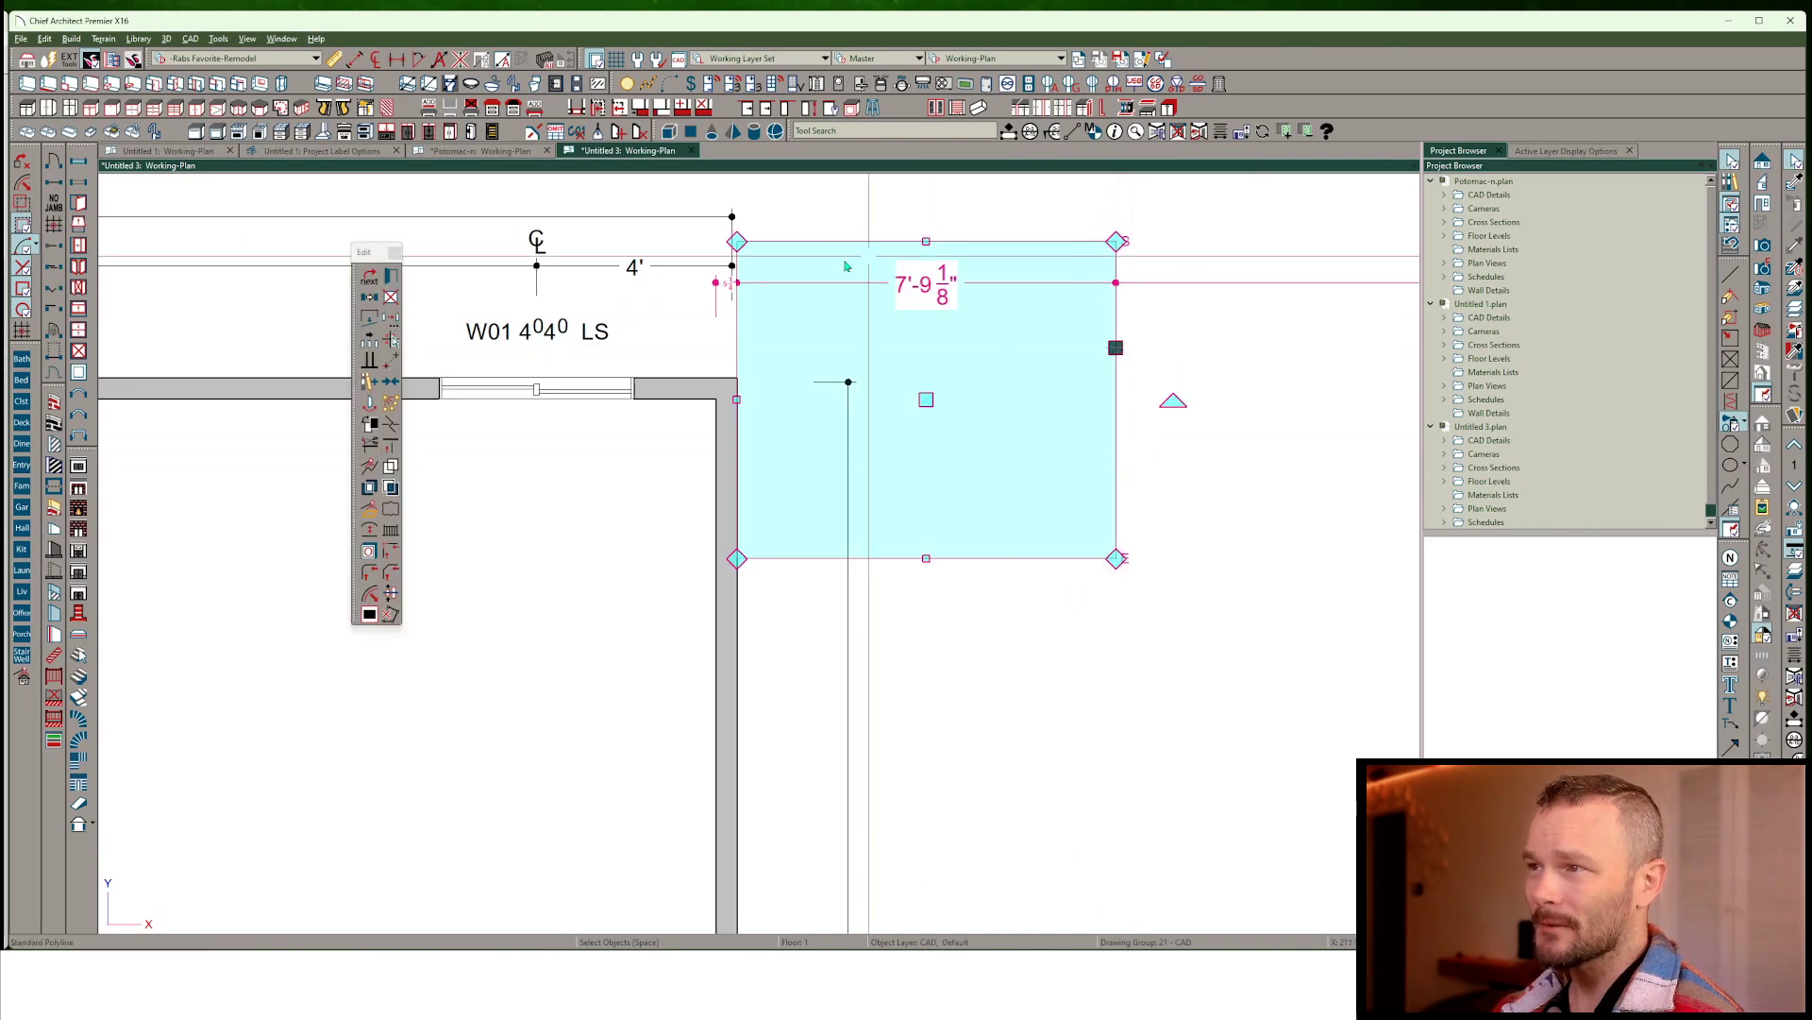
{"action": "scroll", "coordinate": [987, 251], "scroll_direction": "up", "scroll_amount": 1}
{"action": "scroll", "coordinate": [984, 255], "scroll_direction": "up", "scroll_amount": 1}
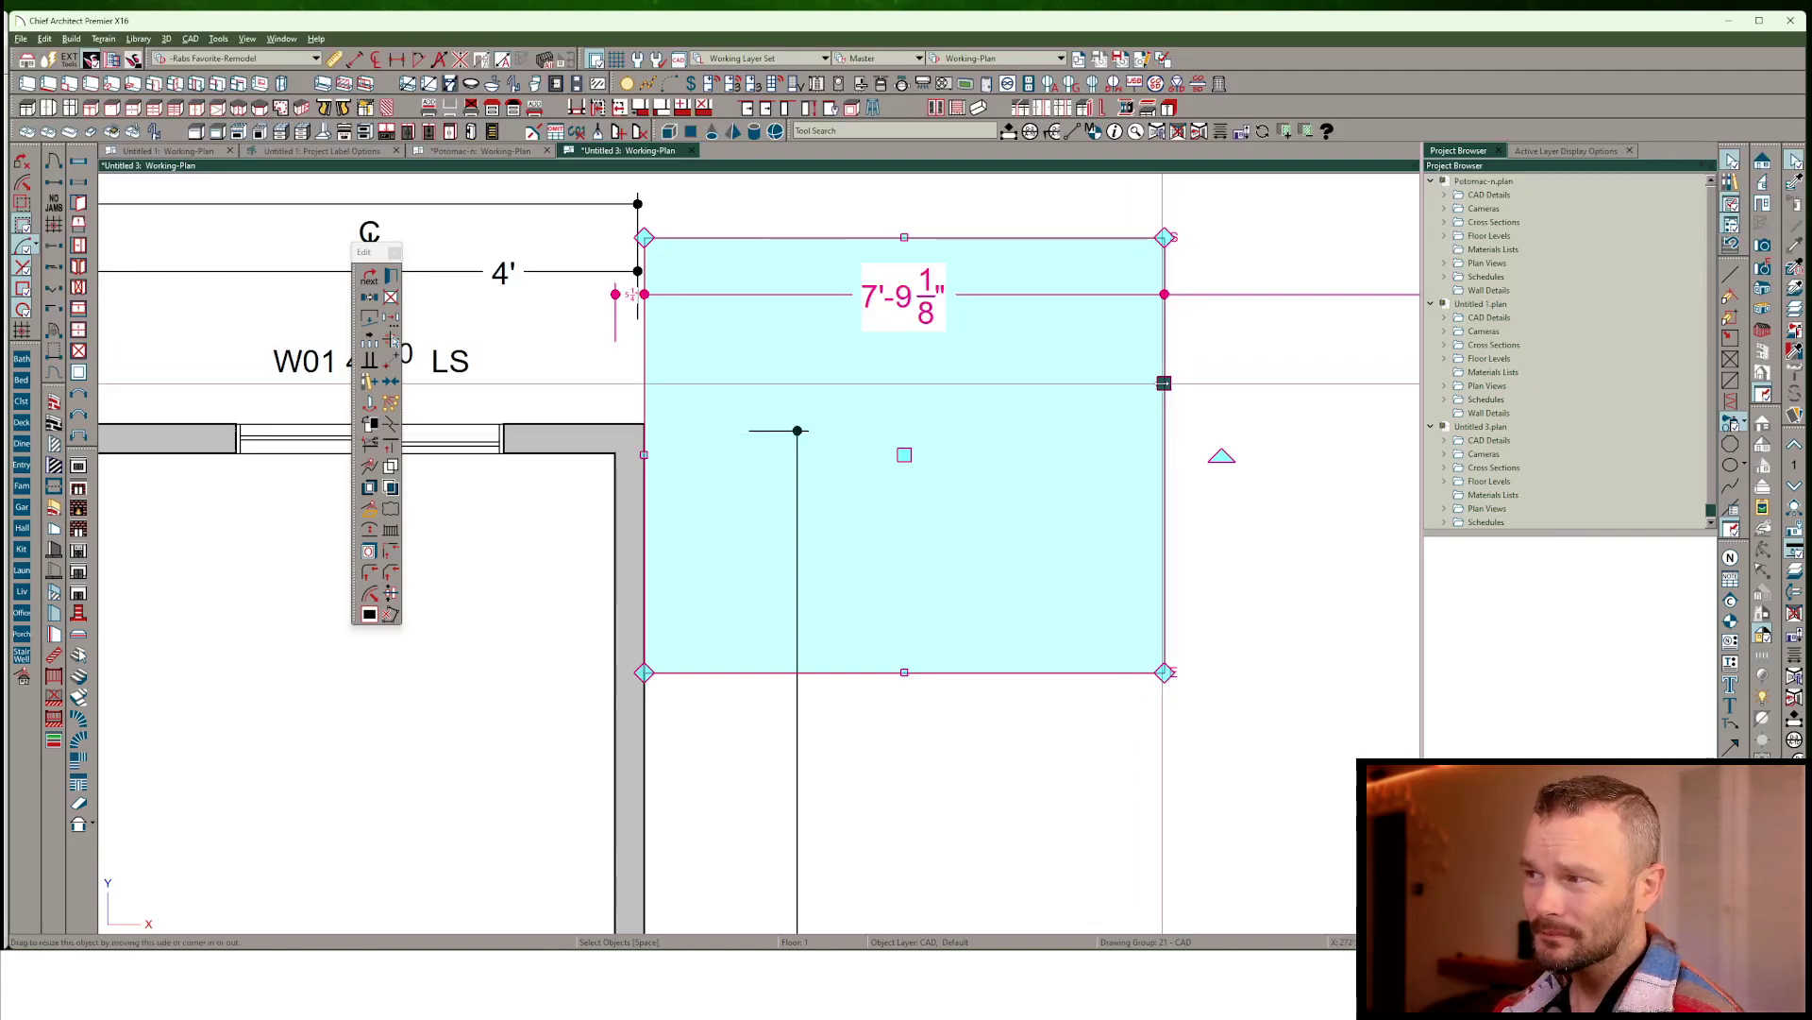
{"action": "scroll", "coordinate": [1164, 382], "scroll_direction": "up", "scroll_amount": 7}
{"action": "scroll", "coordinate": [1165, 384], "scroll_direction": "down", "scroll_amount": 6}
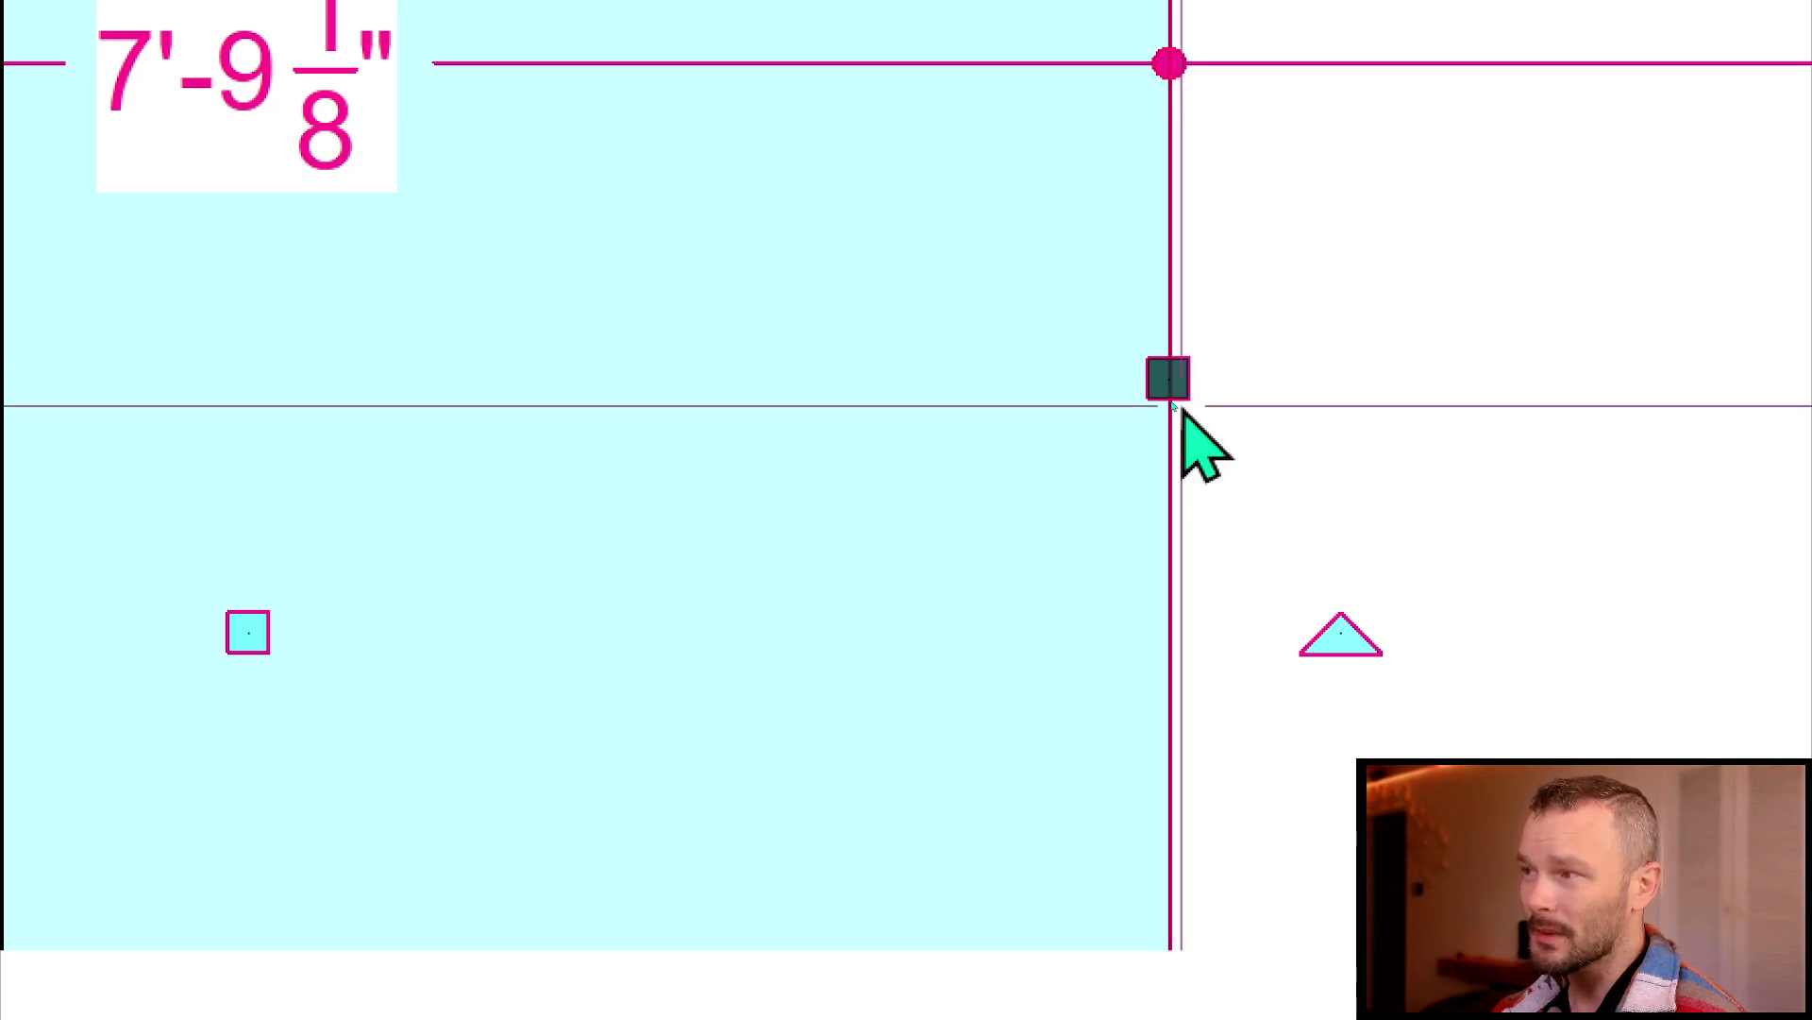
{"action": "mouse_move", "coordinate": [1169, 378]}
{"action": "left_mouse_down"}
{"action": "mouse_move", "coordinate": [1190, 423]}
{"action": "mouse_move", "coordinate": [1180, 392]}
{"action": "left_mouse_up"}
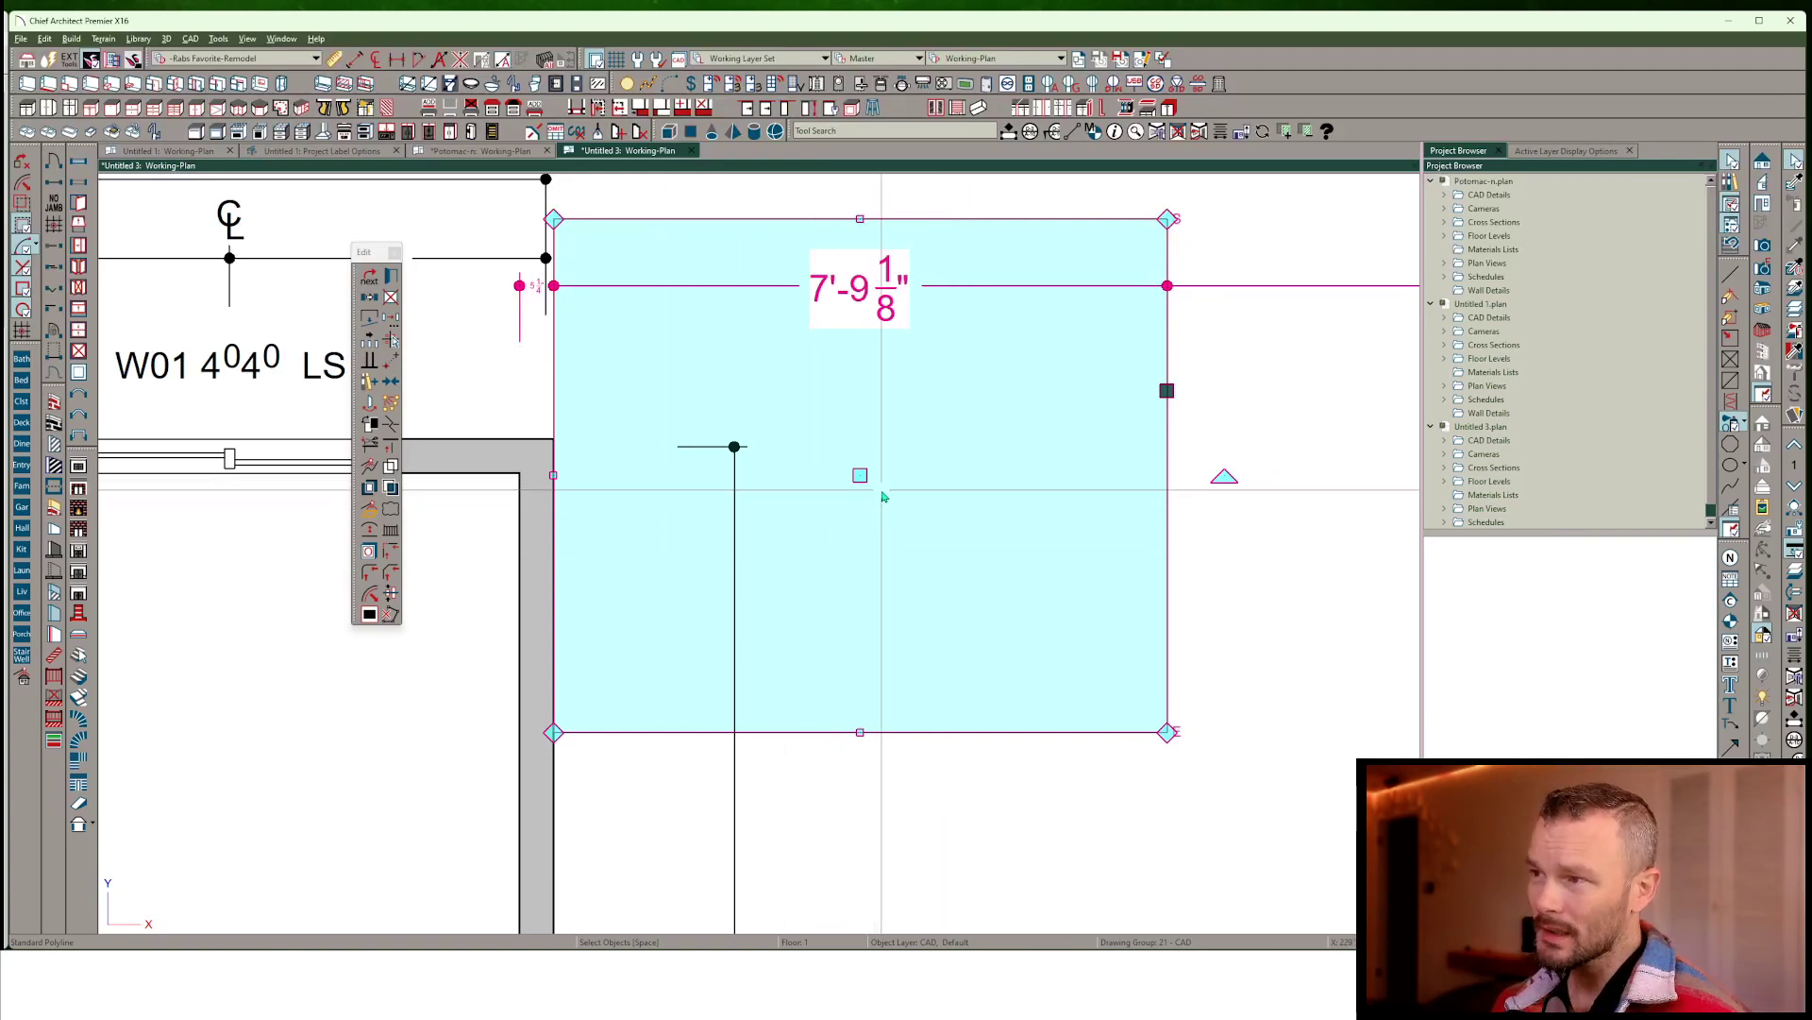
Move the rectangular polyline so it overlaps the wall corner and half of the window
{"action": "scroll", "coordinate": [1065, 516], "scroll_direction": "down", "scroll_amount": 3}
{"action": "left_click_drag", "start_coordinate": [1064, 516], "coordinate": [939, 510]}
{"action": "scroll", "coordinate": [955, 526], "scroll_direction": "up", "scroll_amount": 2}
{"action": "scroll", "coordinate": [939, 510], "scroll_direction": "up", "scroll_amount": 1}
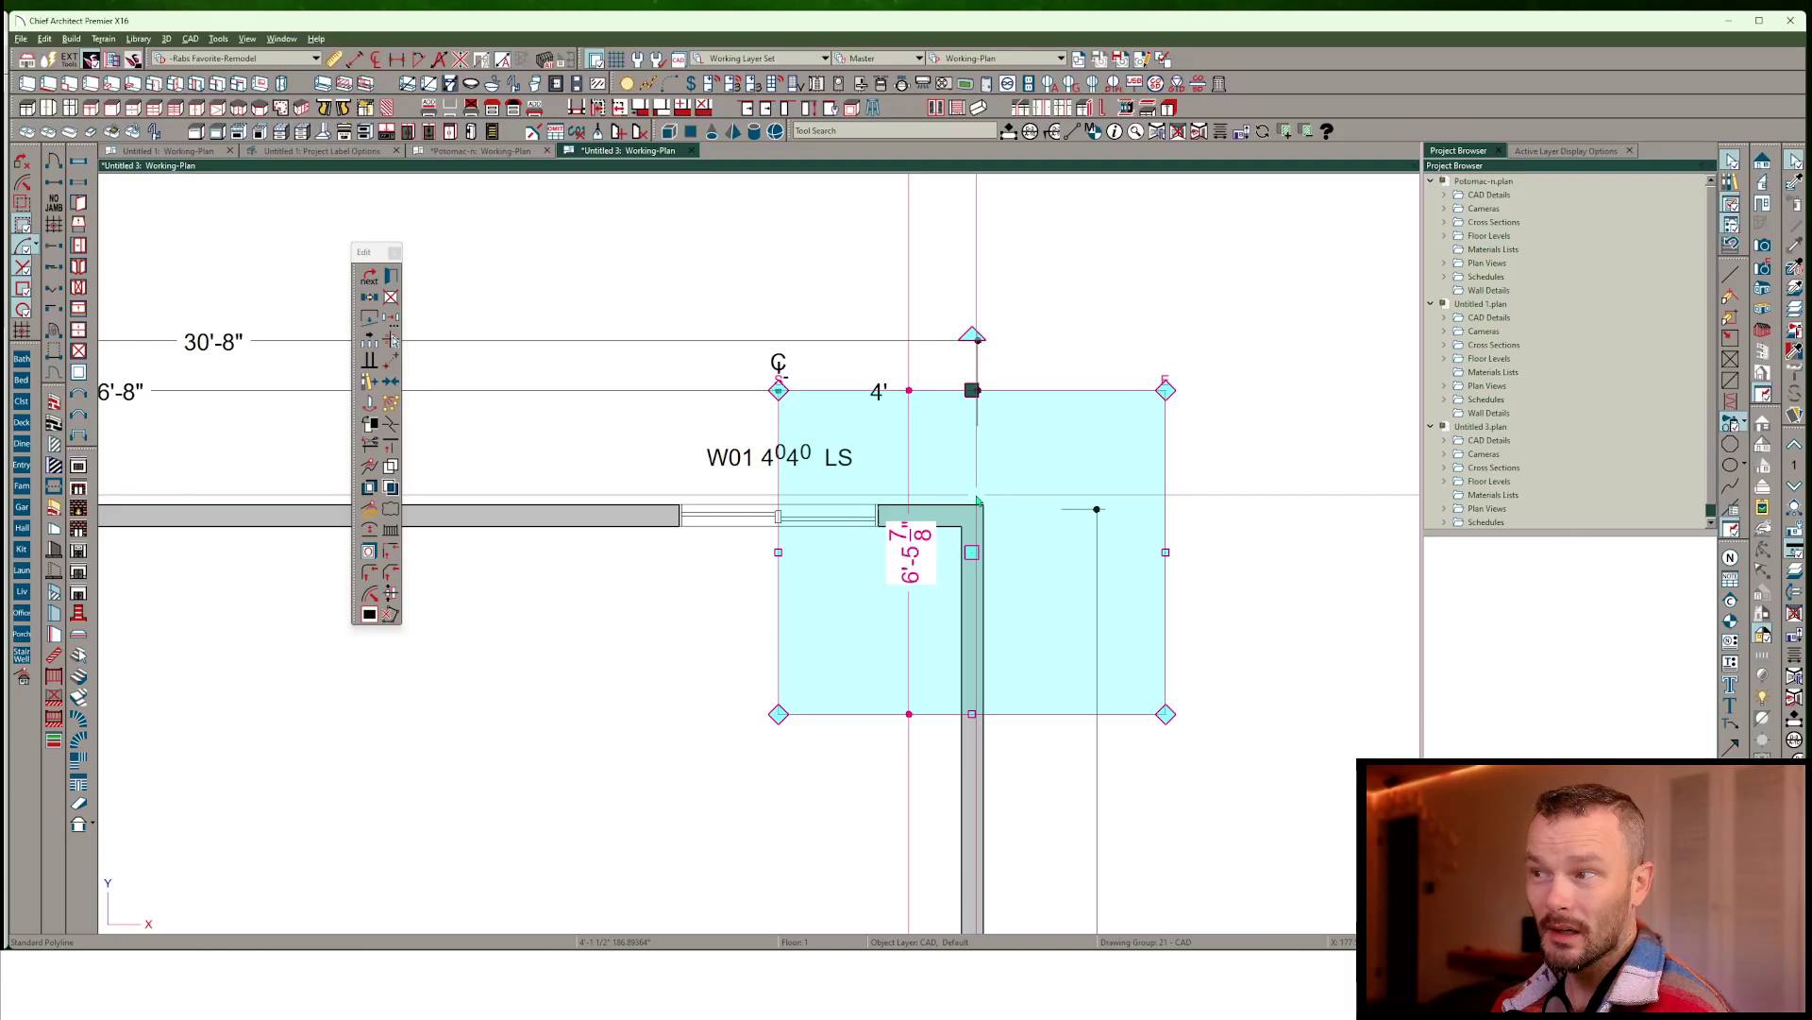
Set the Selection Fill color's opacity to 80% in the preferences and select the rectangle to check the effect
{"action": "left_click", "coordinate": [45, 39]}
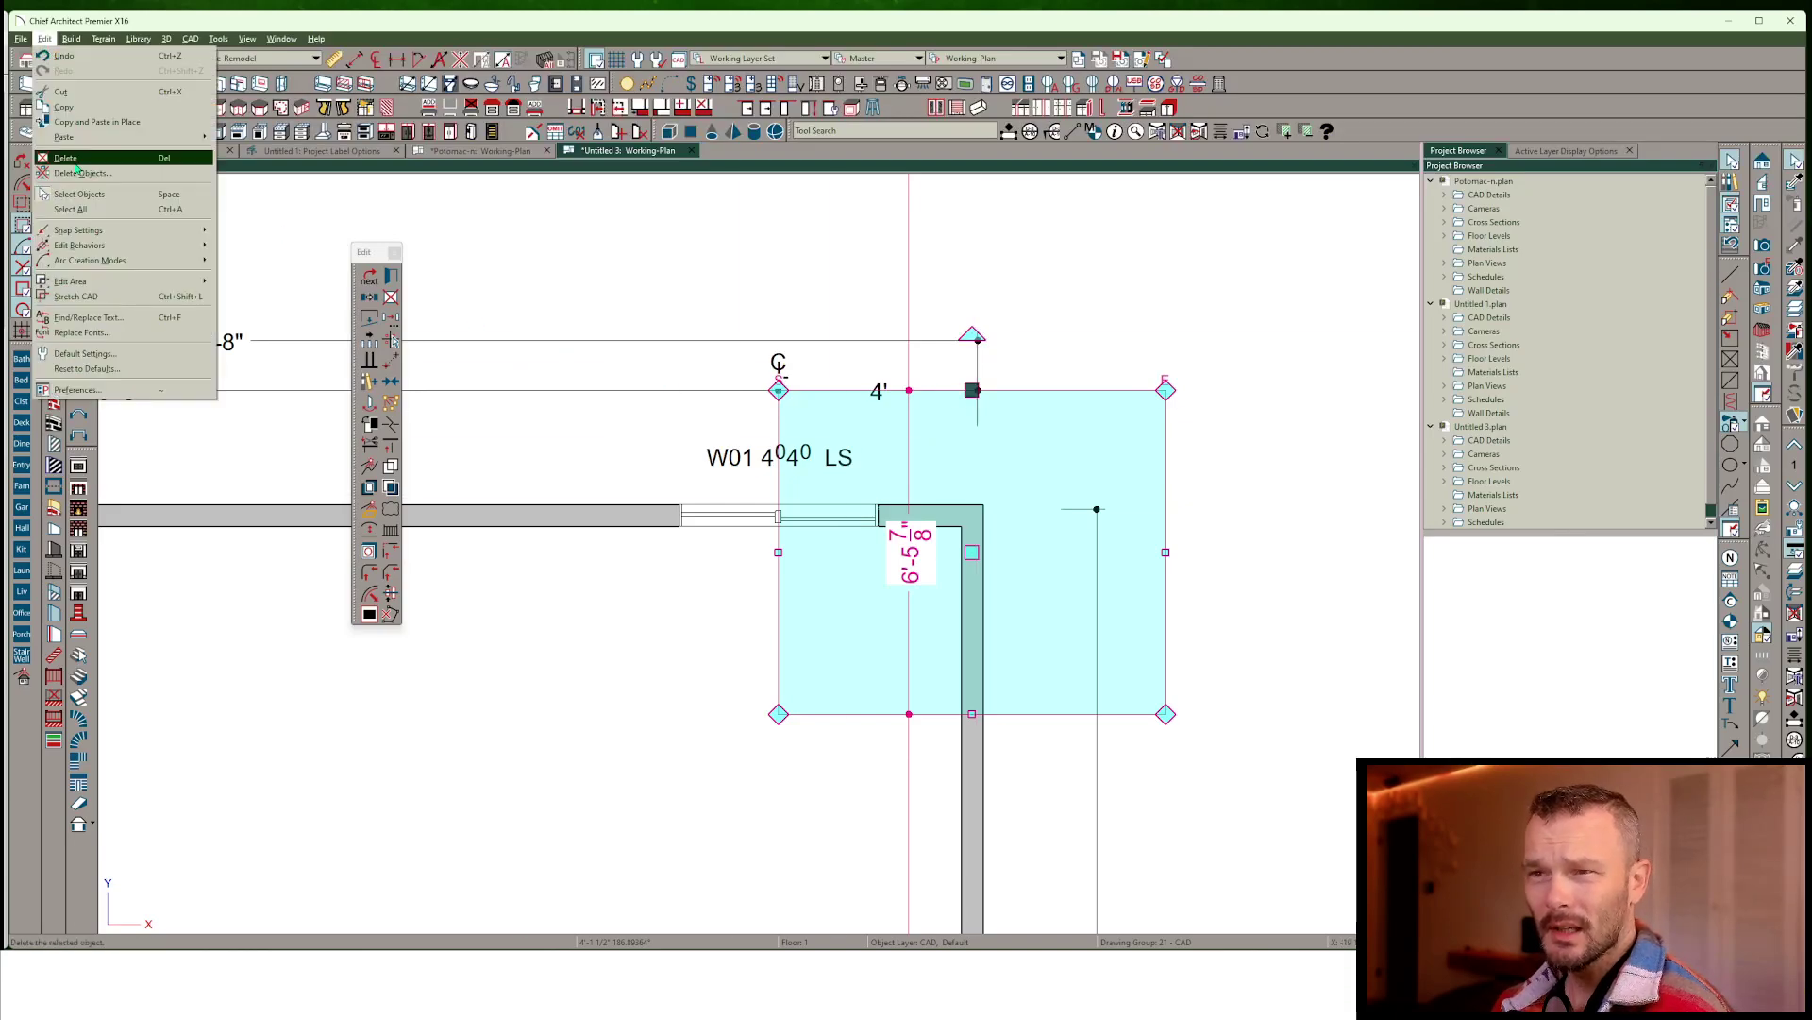
{"action": "left_click", "coordinate": [84, 390]}
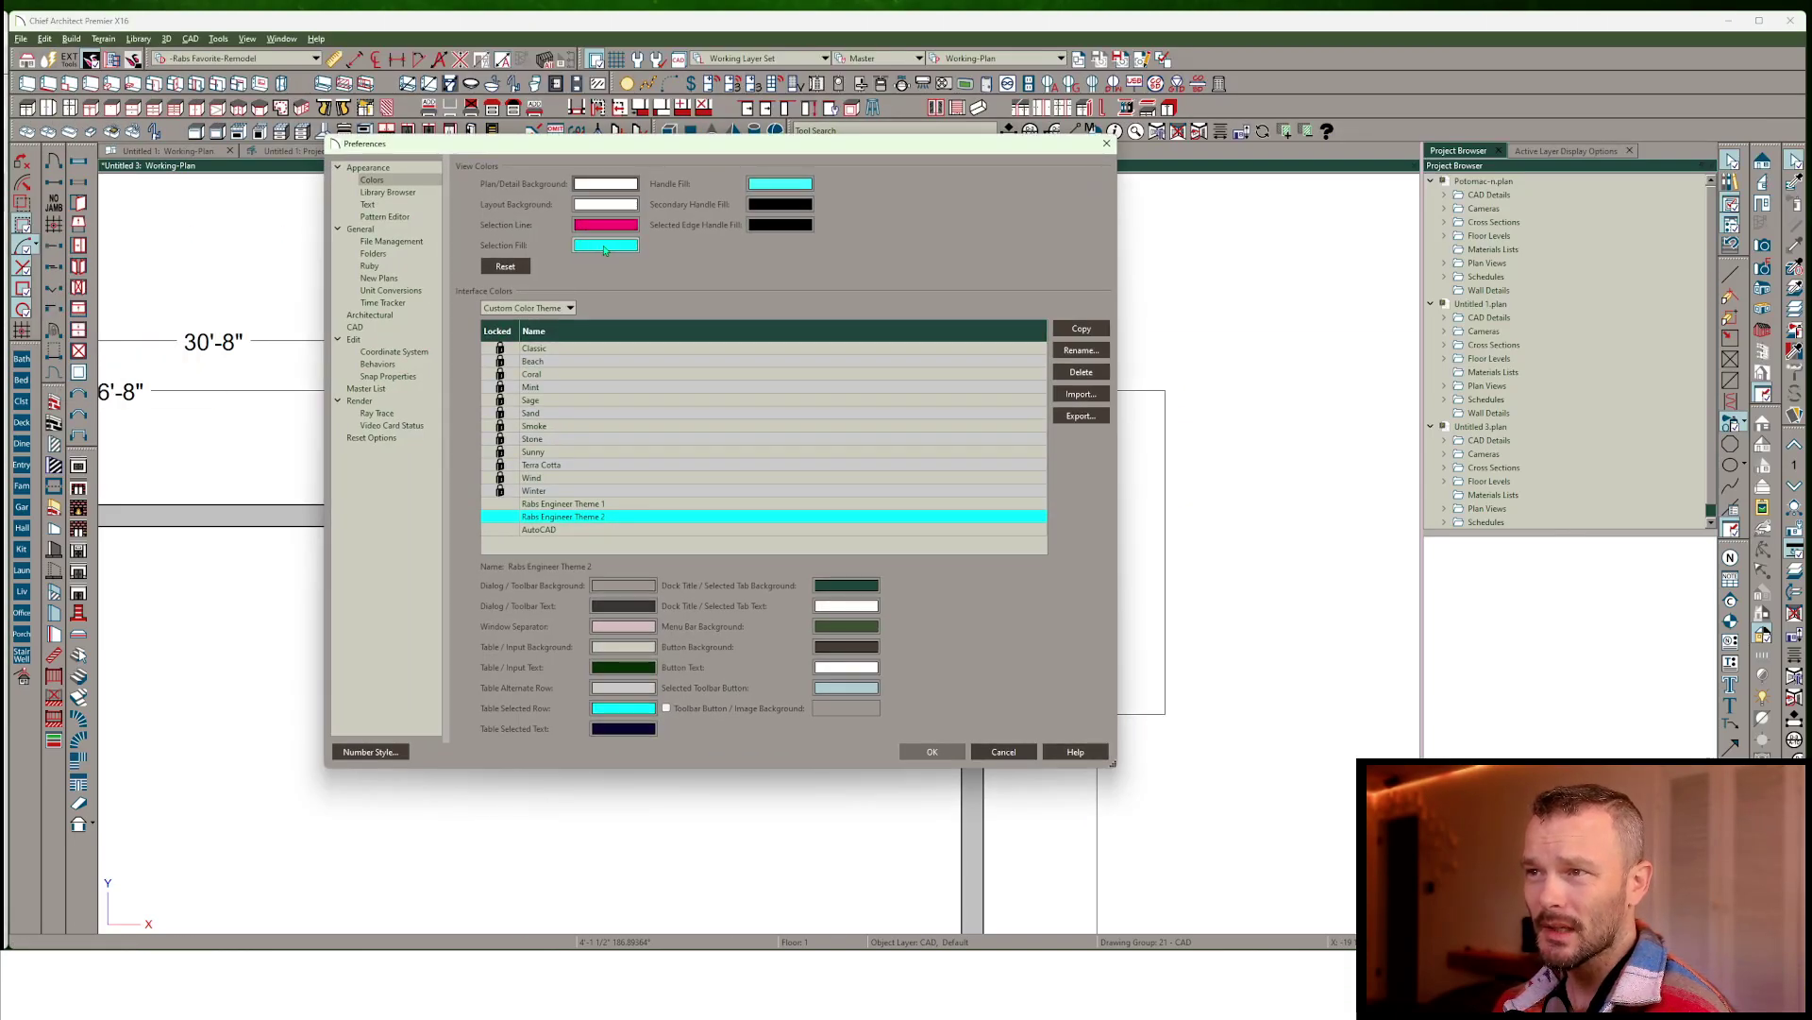
{"action": "left_click", "coordinate": [605, 246]}
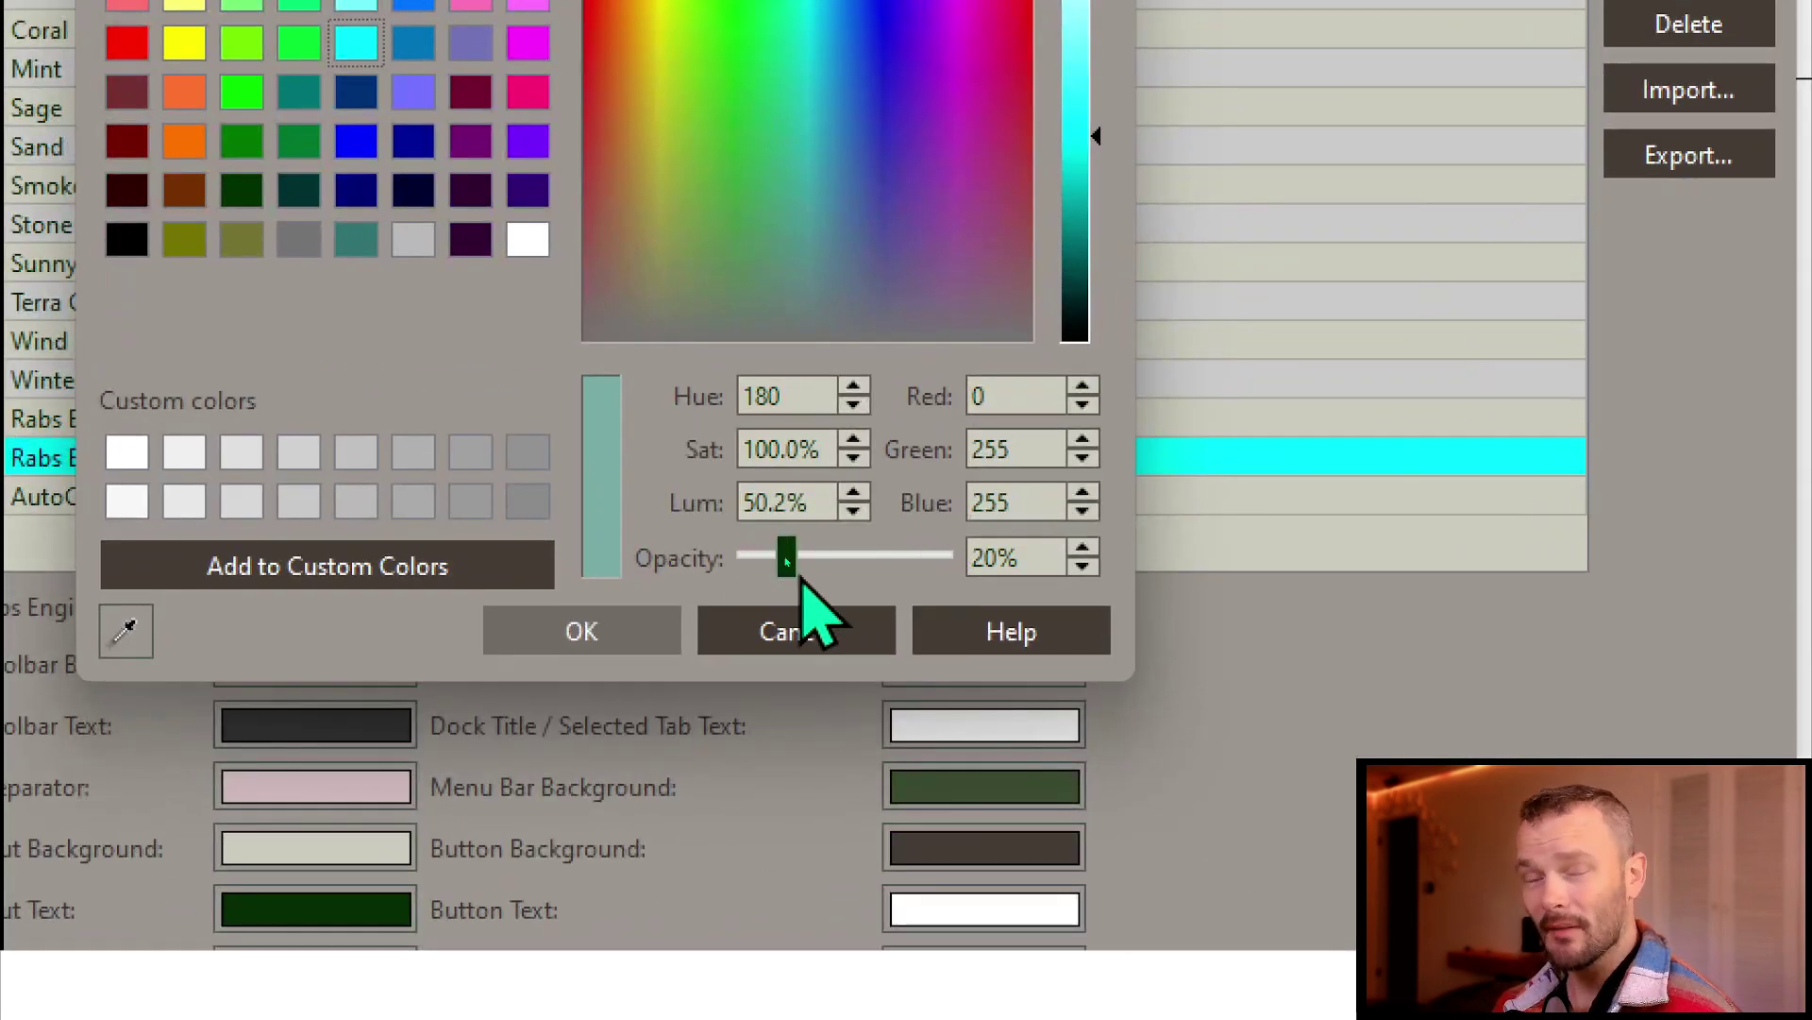
{"action": "left_click_drag", "start_coordinate": [1053, 552], "coordinate": [922, 566]}
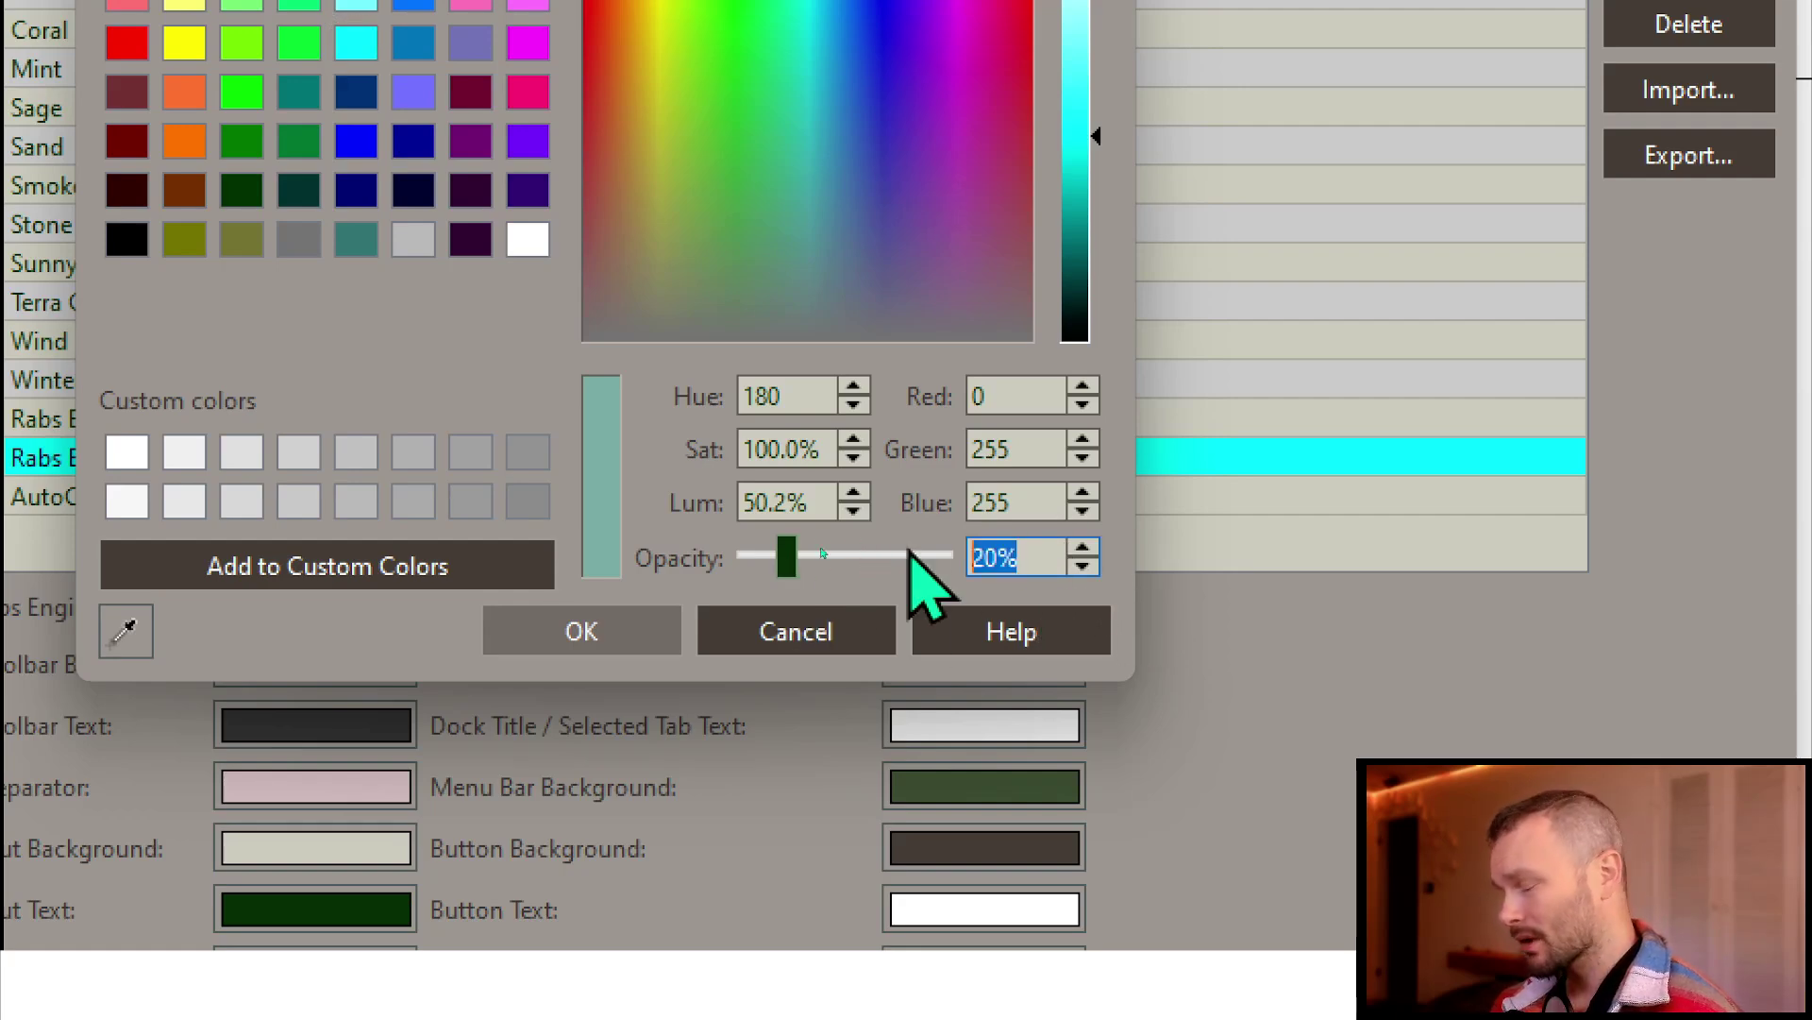
{"action": "type", "text": "80"}
{"action": "key", "text": "Return"}
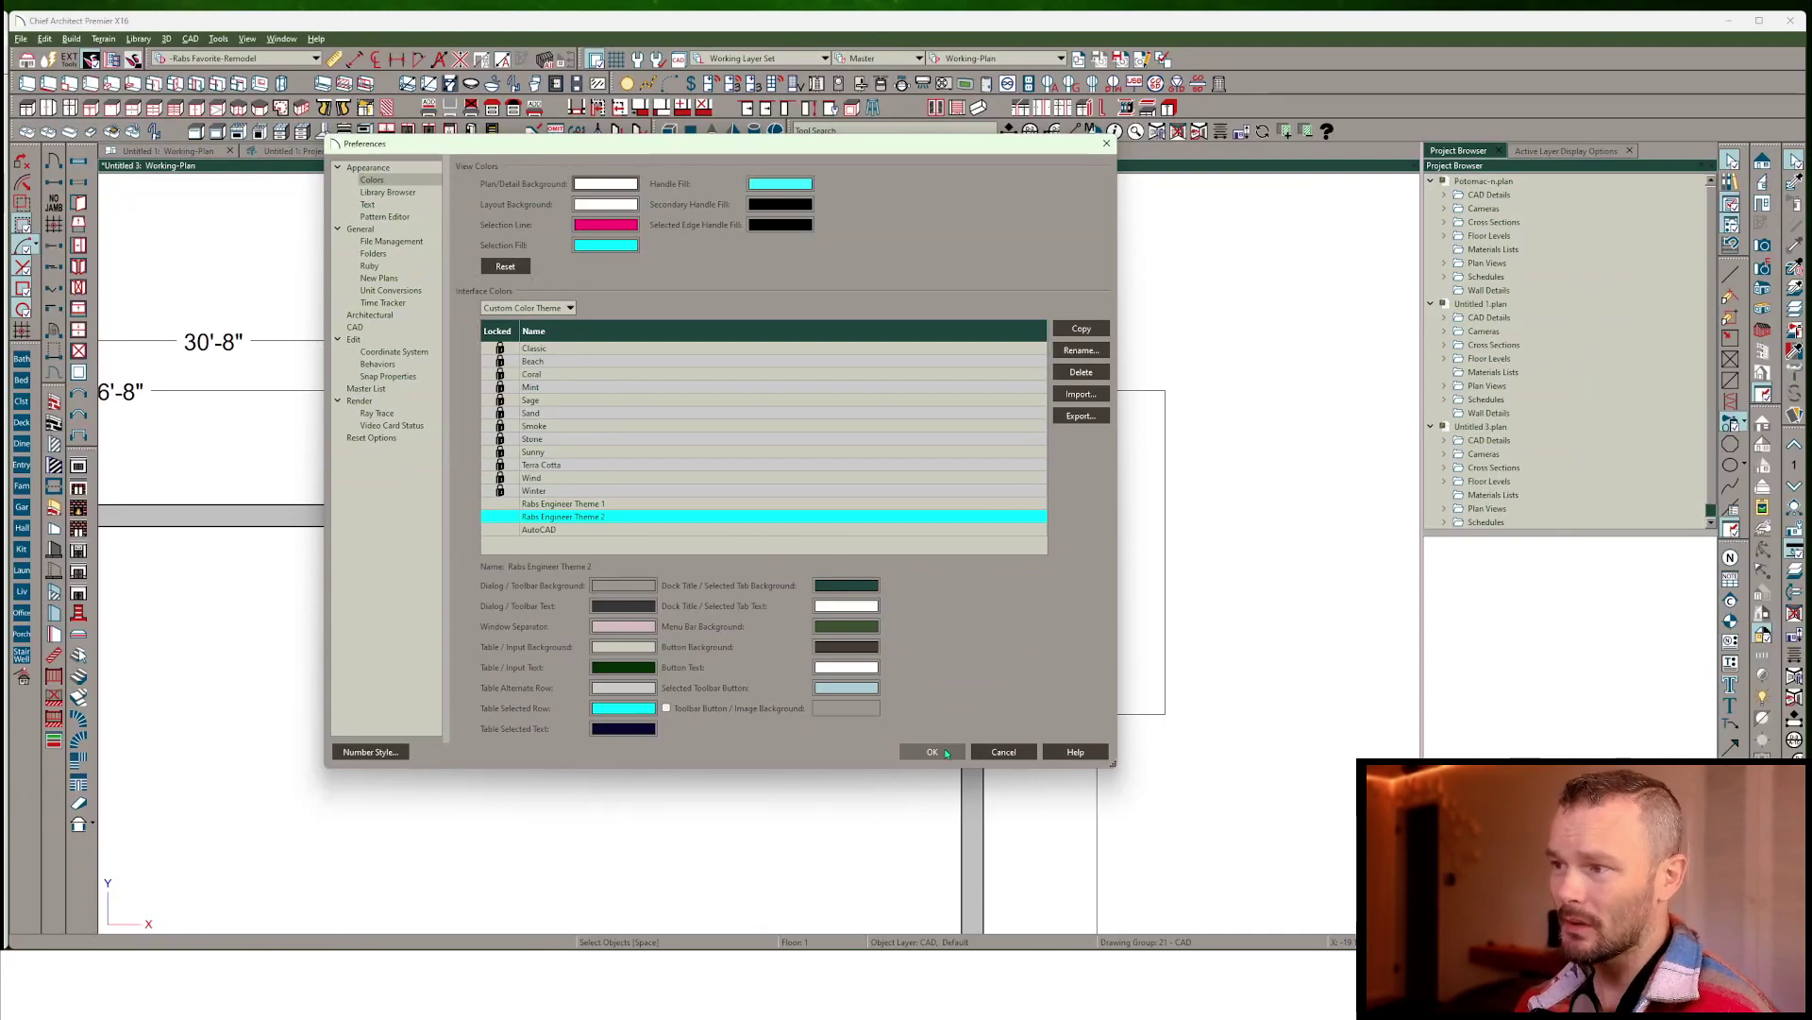
{"action": "left_click", "coordinate": [935, 749]}
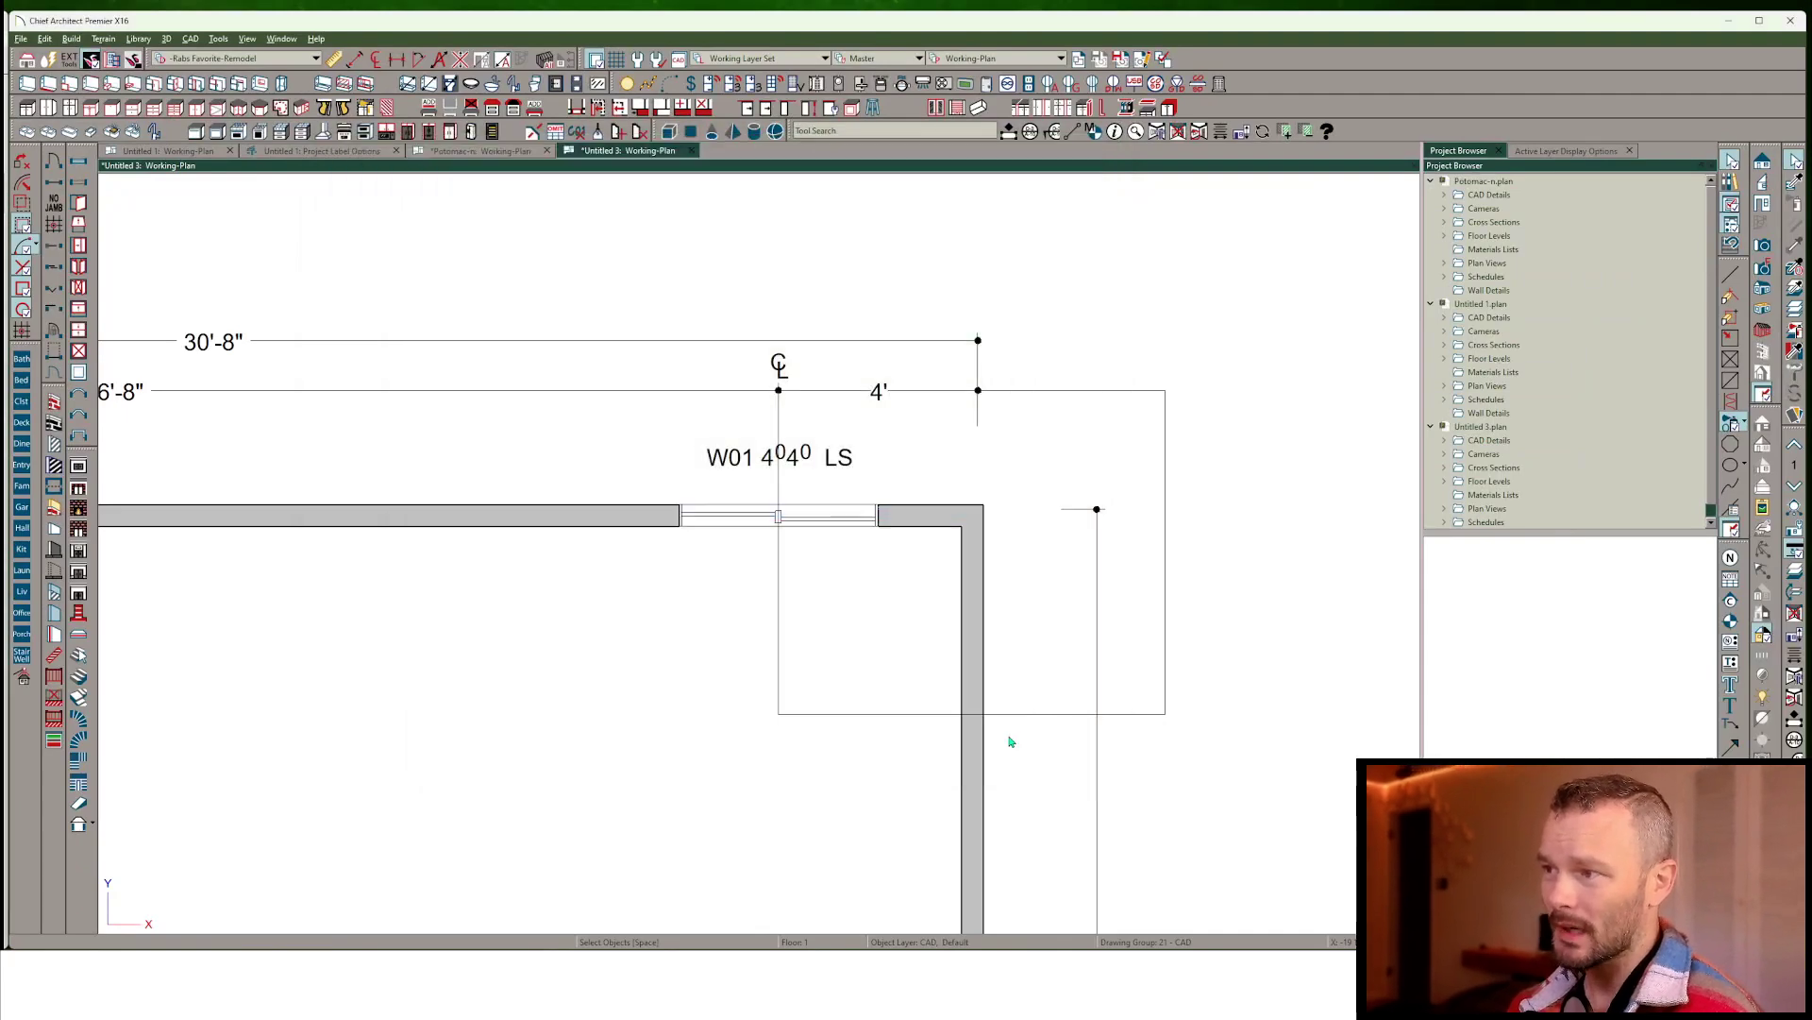
{"action": "left_click", "coordinate": [1053, 715]}
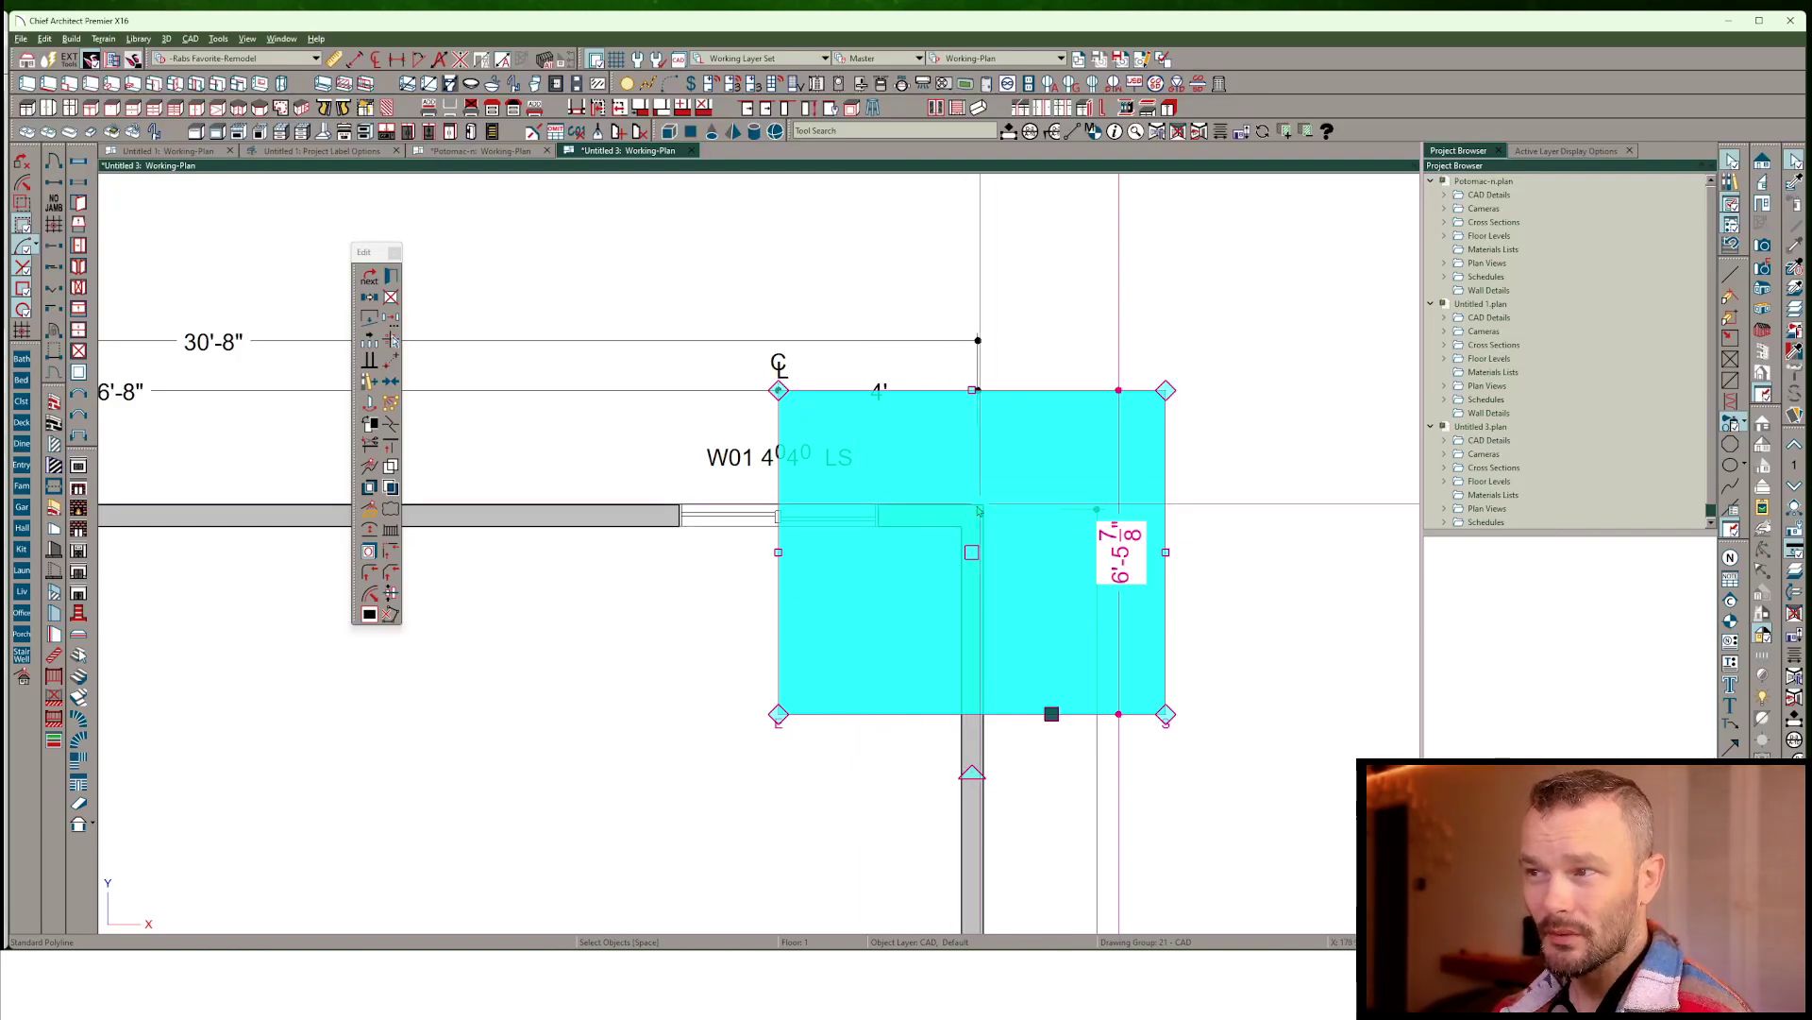
Set the Selection Fill color's opacity to 20% in the color preferences
{"action": "left_click", "coordinate": [44, 39]}
{"action": "left_click", "coordinate": [64, 390]}
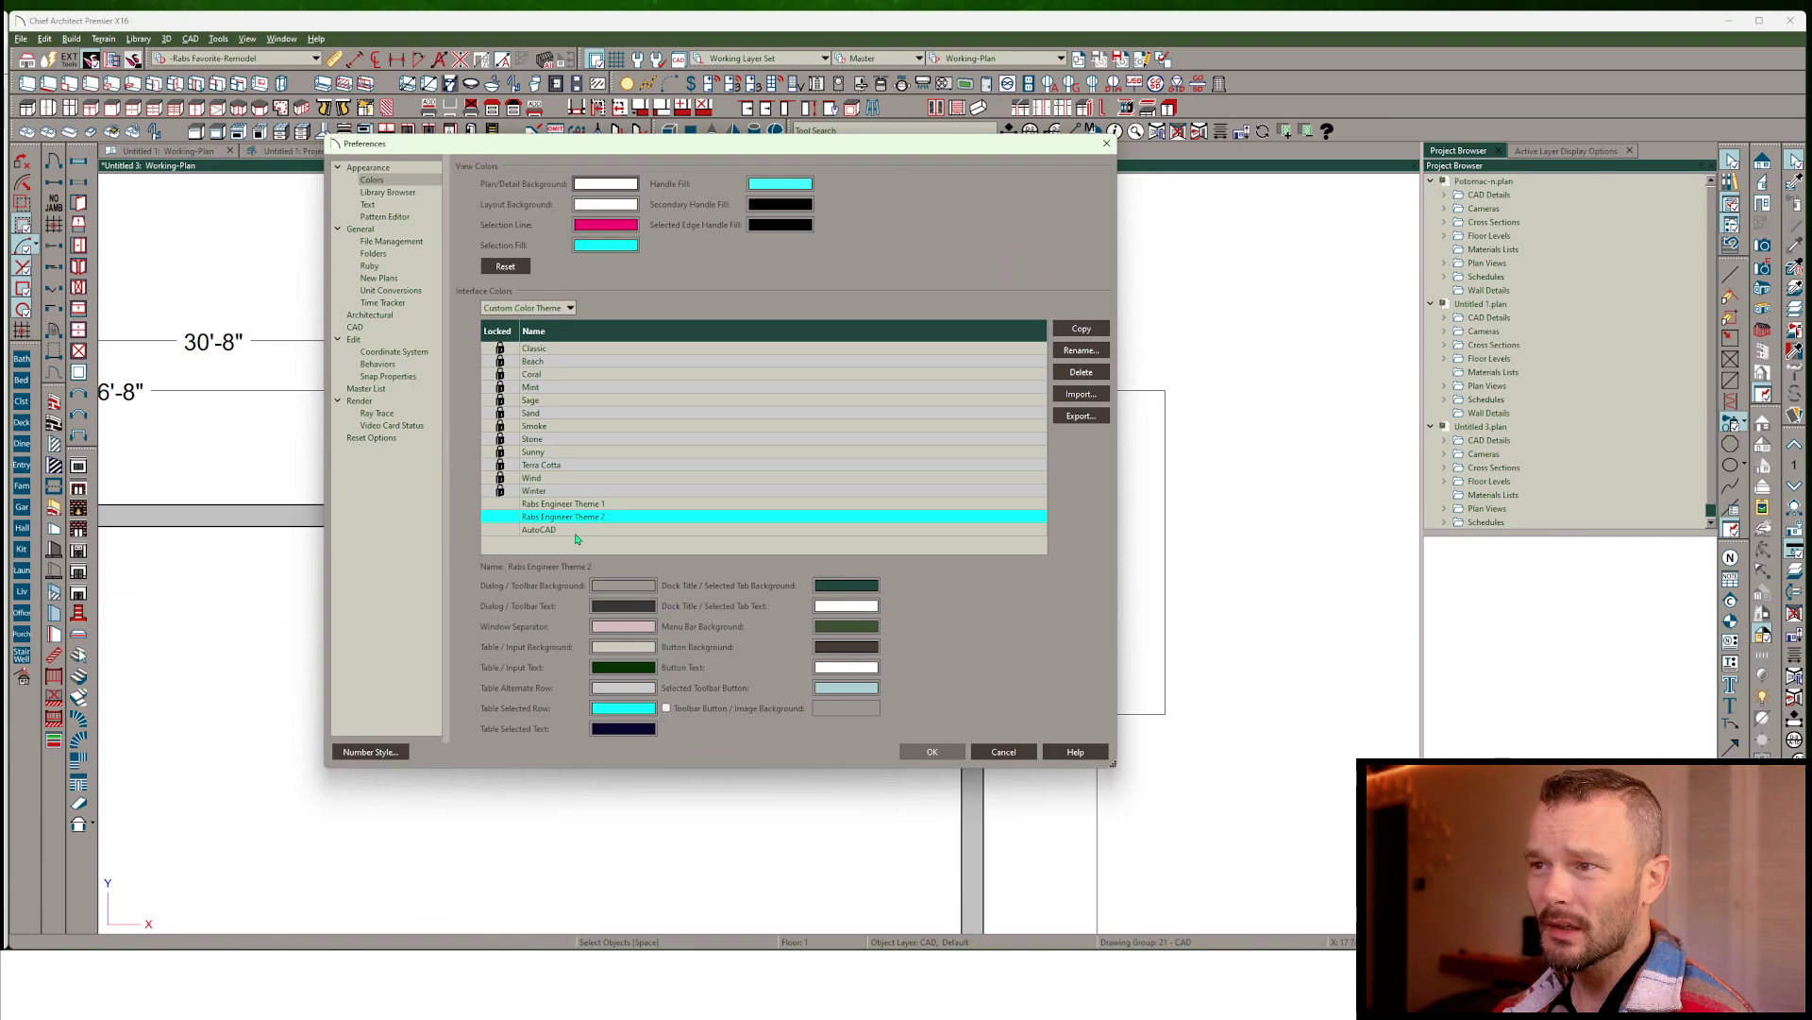
{"action": "left_click", "coordinate": [605, 244]}
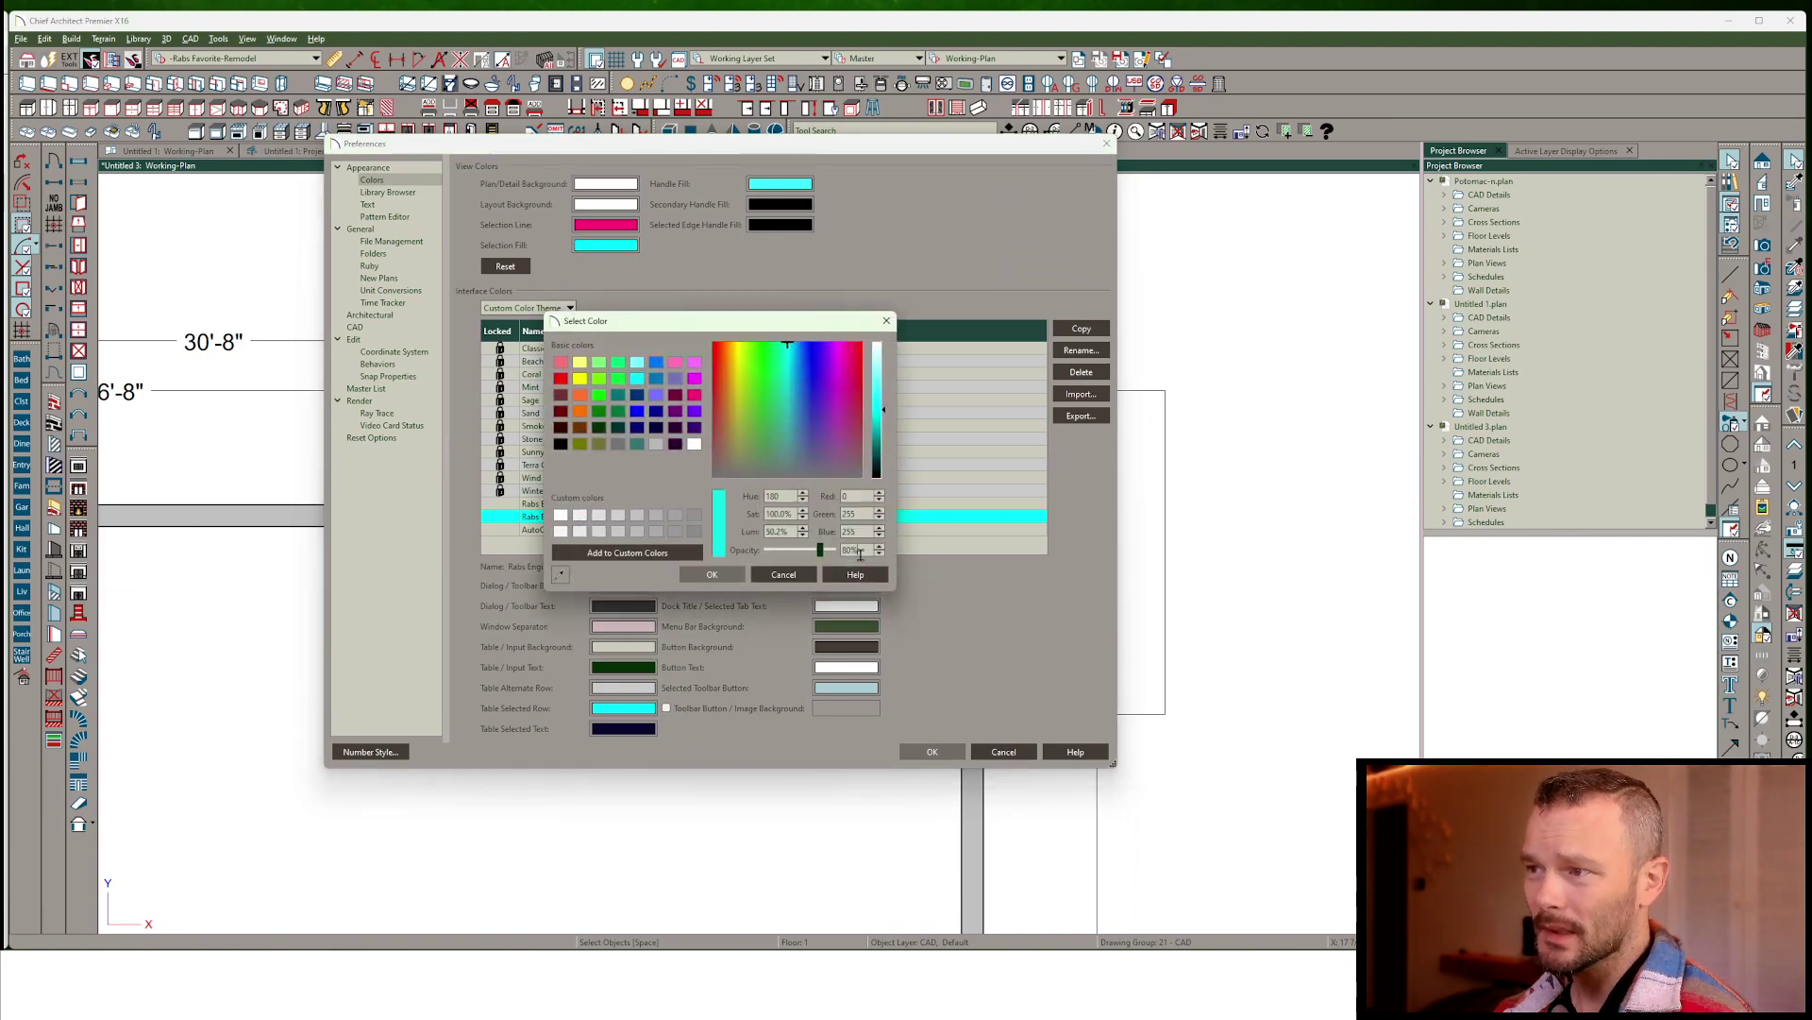
{"action": "left_click_drag", "start_coordinate": [860, 554], "coordinate": [810, 554]}
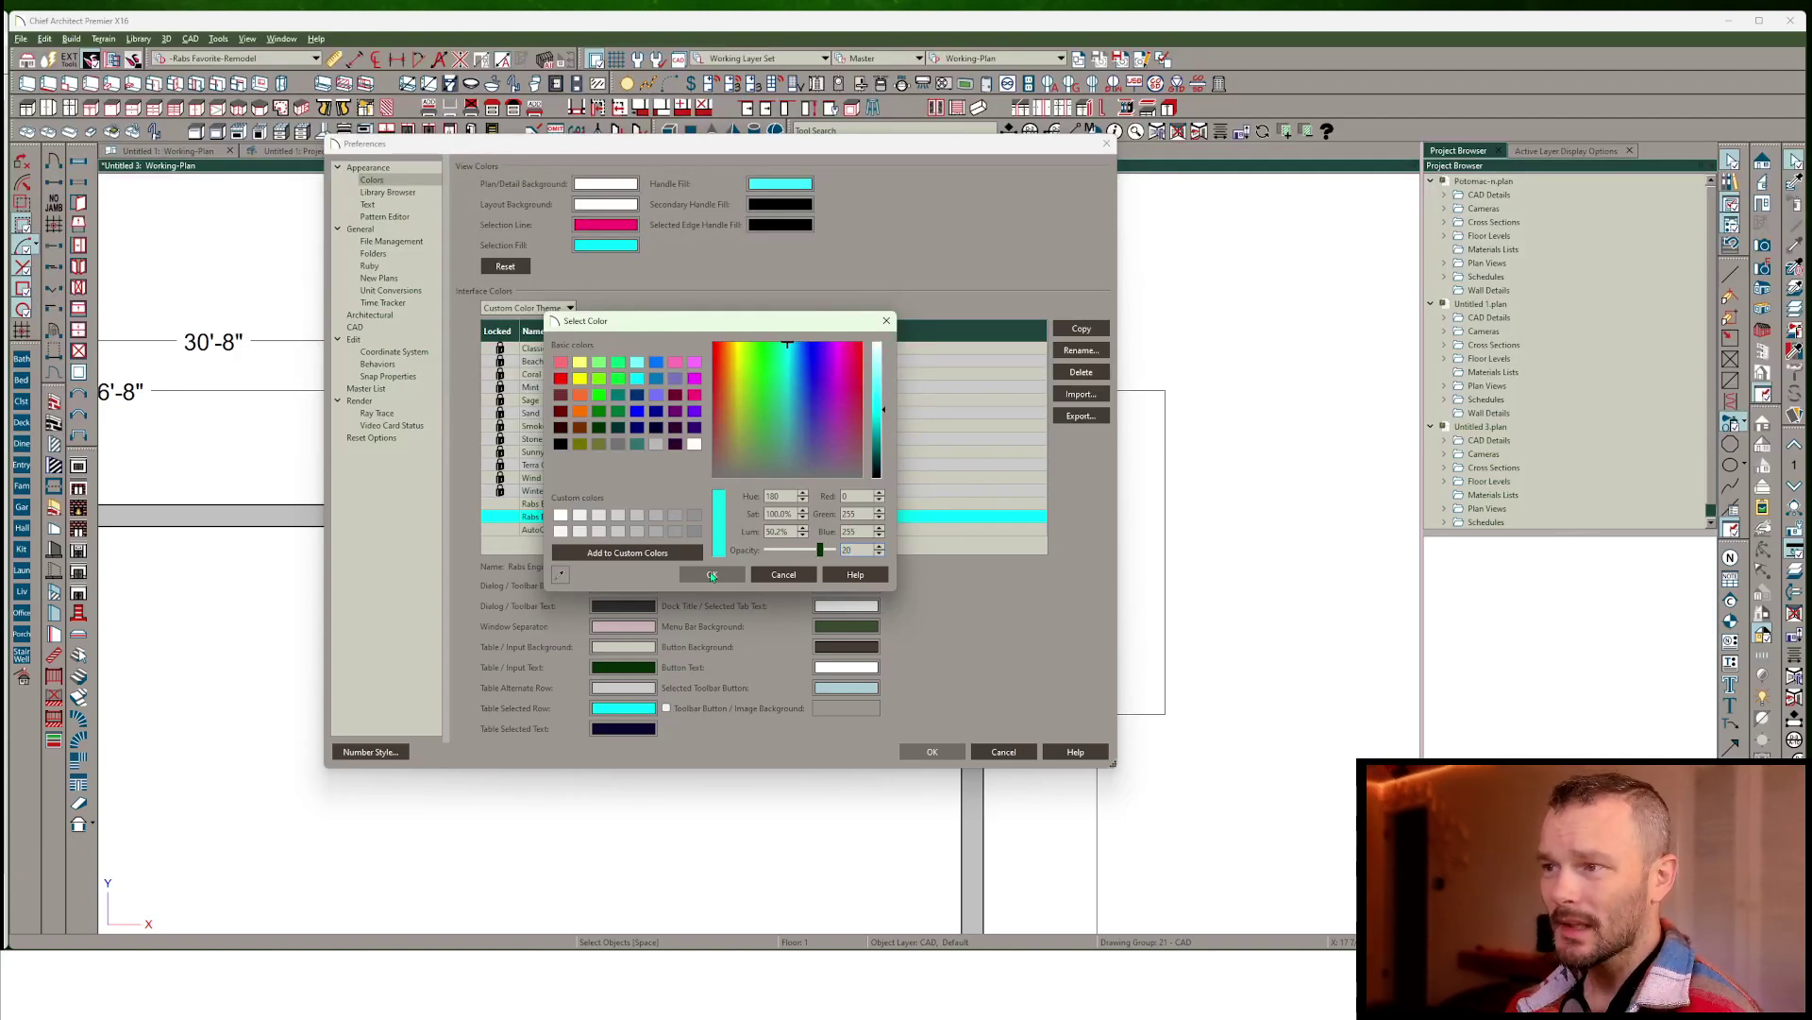
{"action": "left_click", "coordinate": [711, 575]}
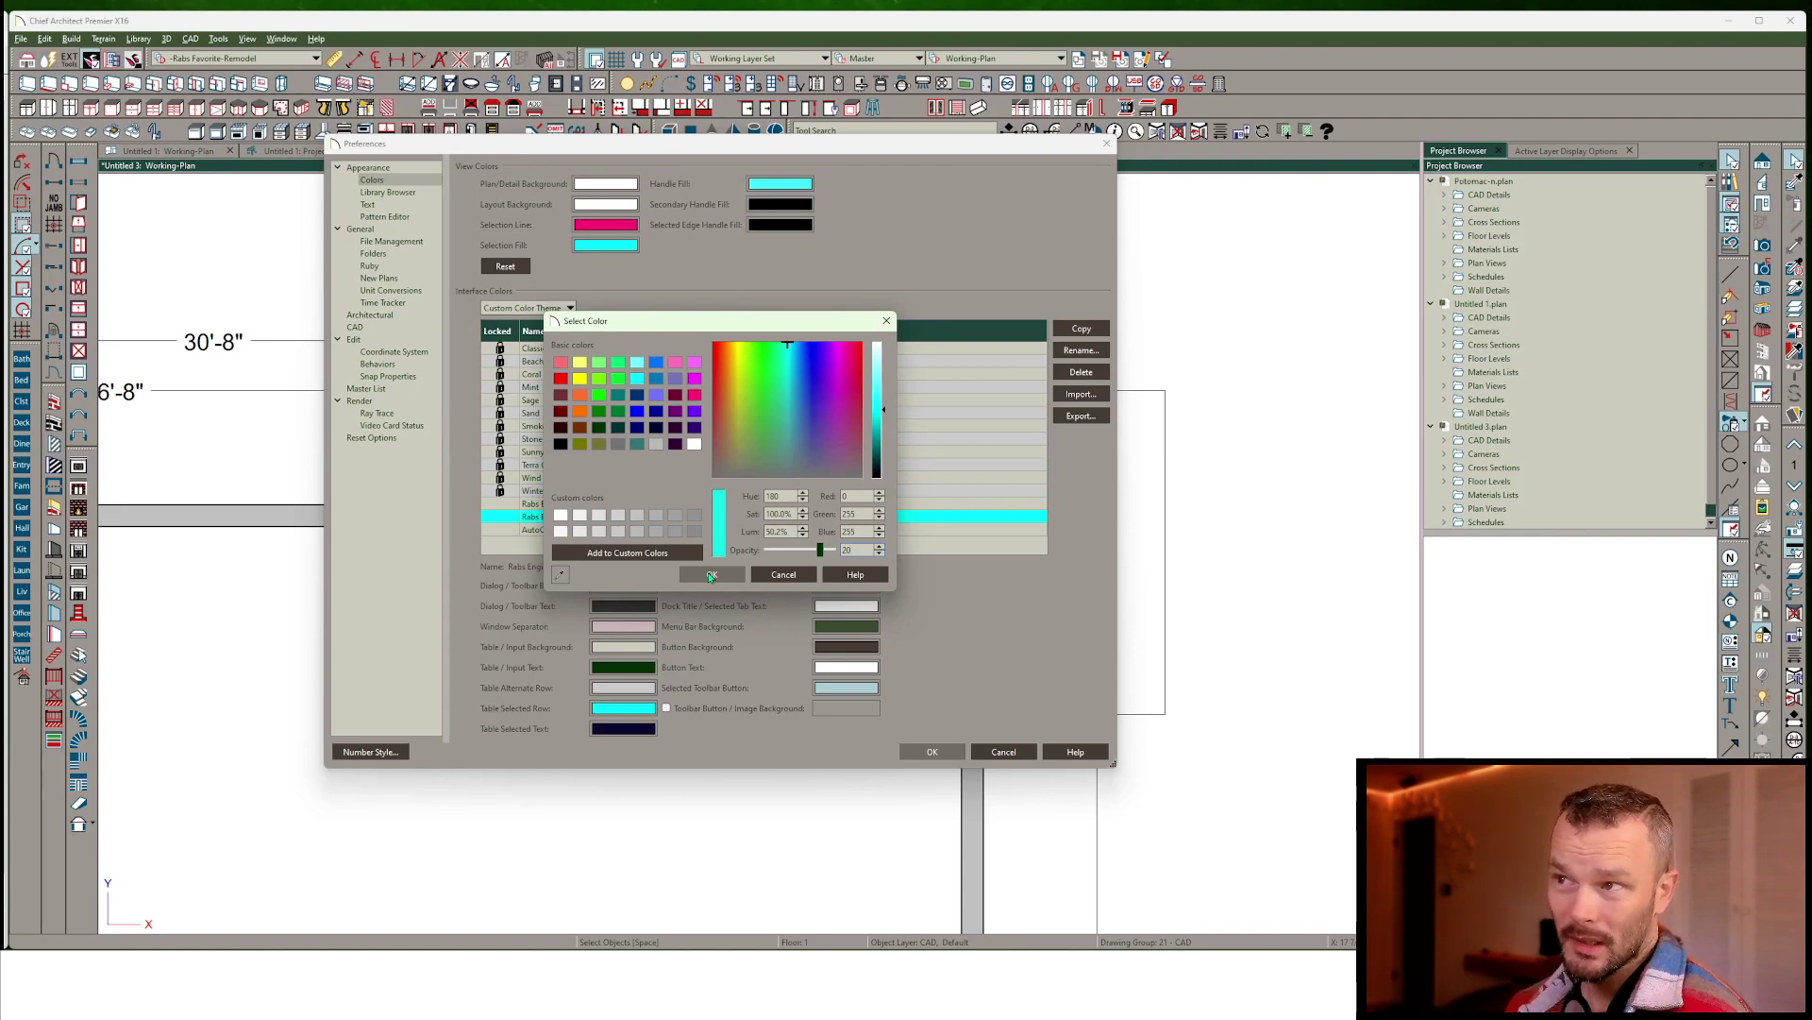
{"action": "left_click", "coordinate": [711, 575]}
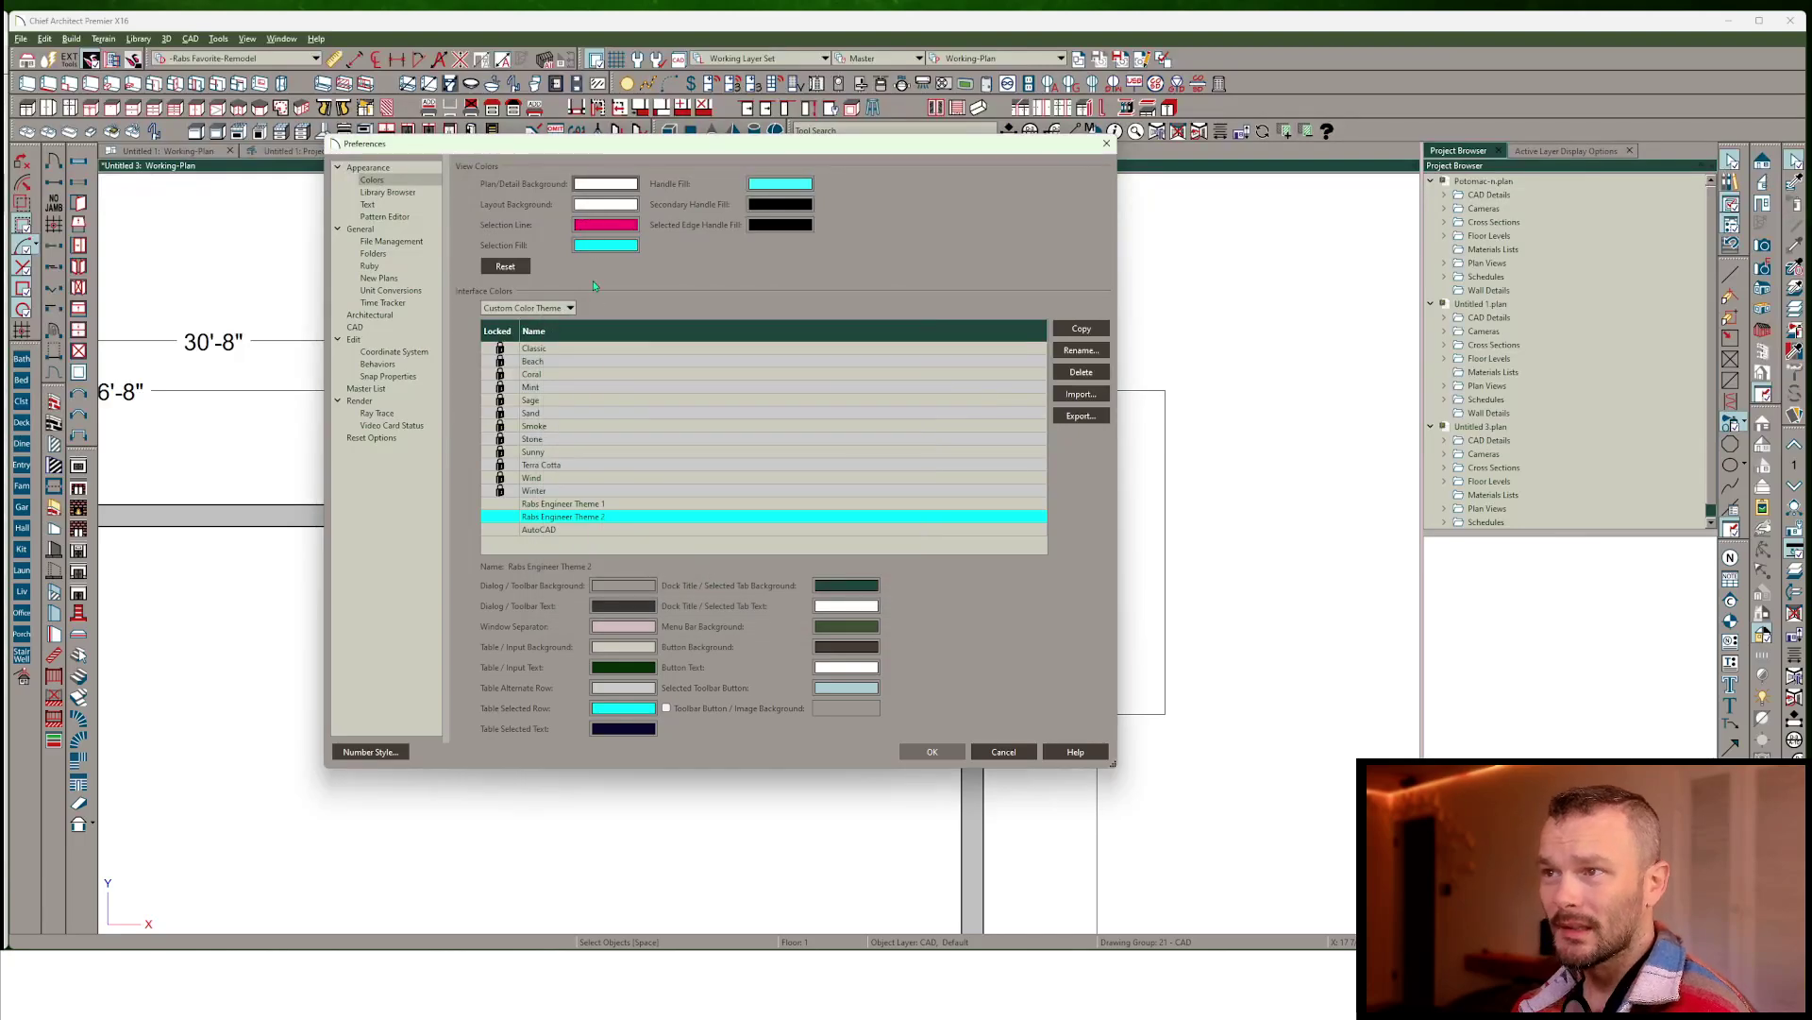
Inspect the color and opacity settings of the Selection Line, Secondary Handle Fill and Handle Fill, and close the preferences
{"action": "left_click", "coordinate": [599, 230]}
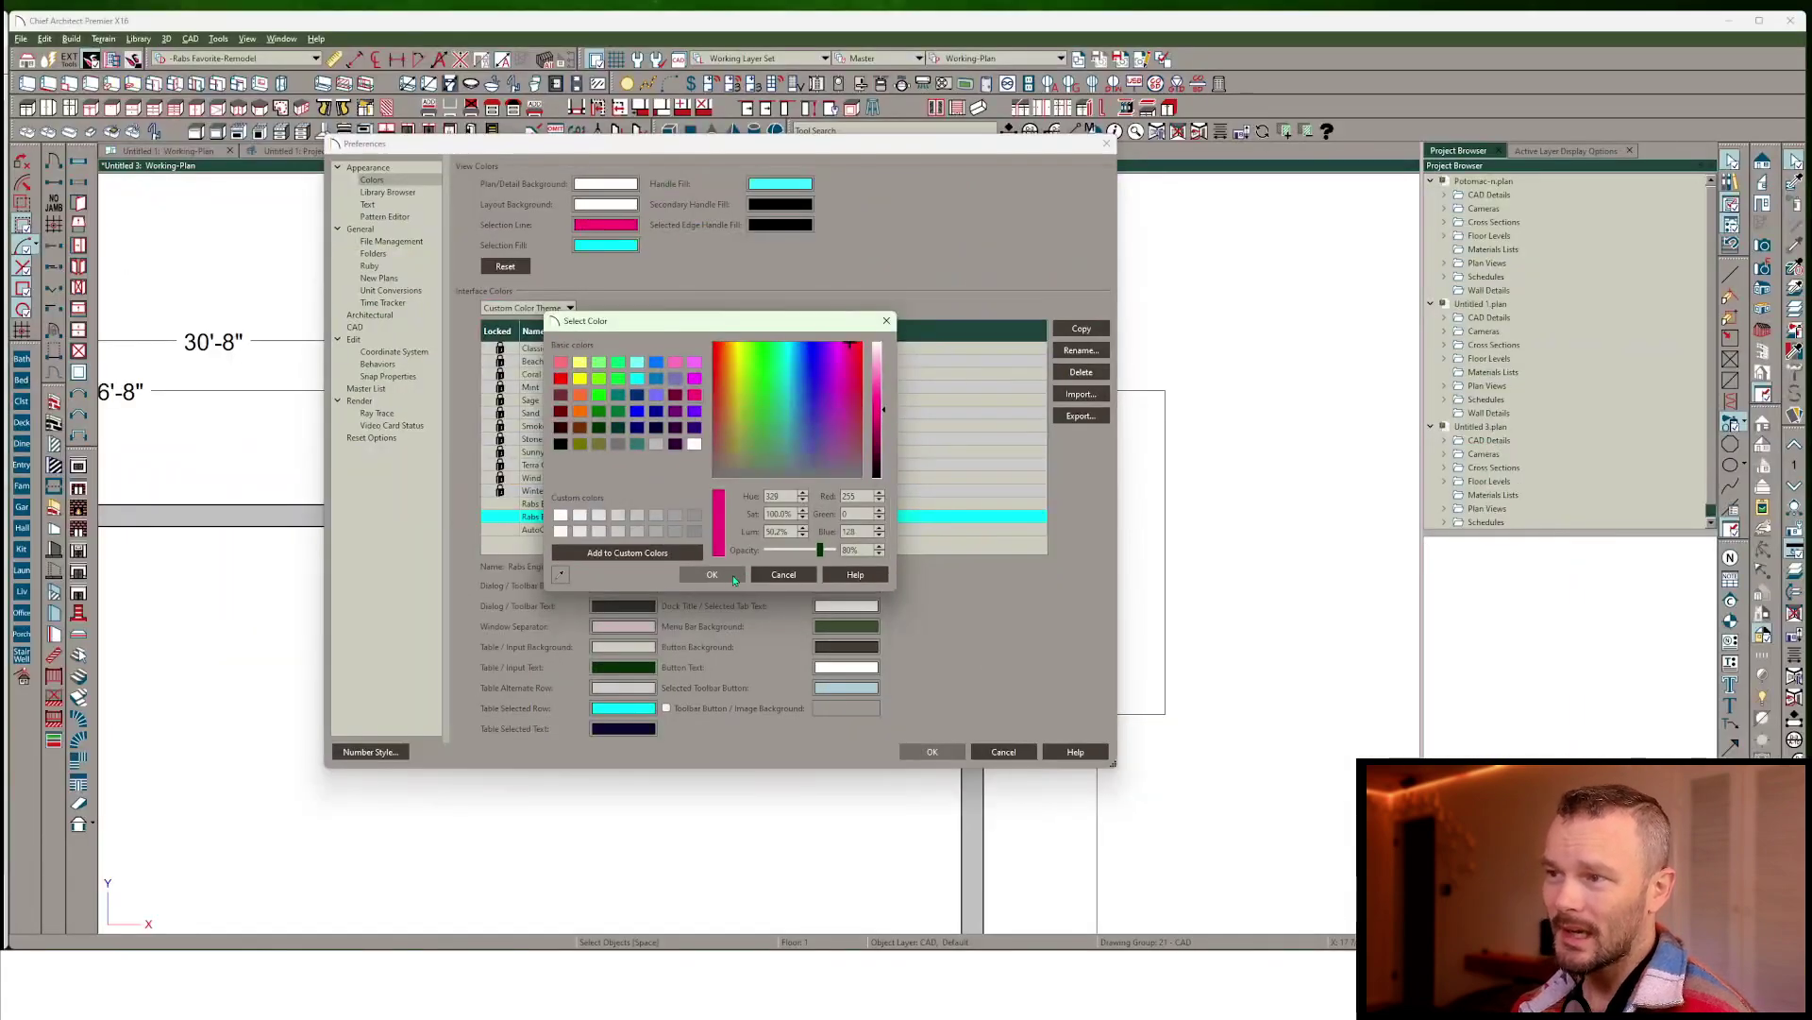
{"action": "left_click", "coordinate": [712, 575]}
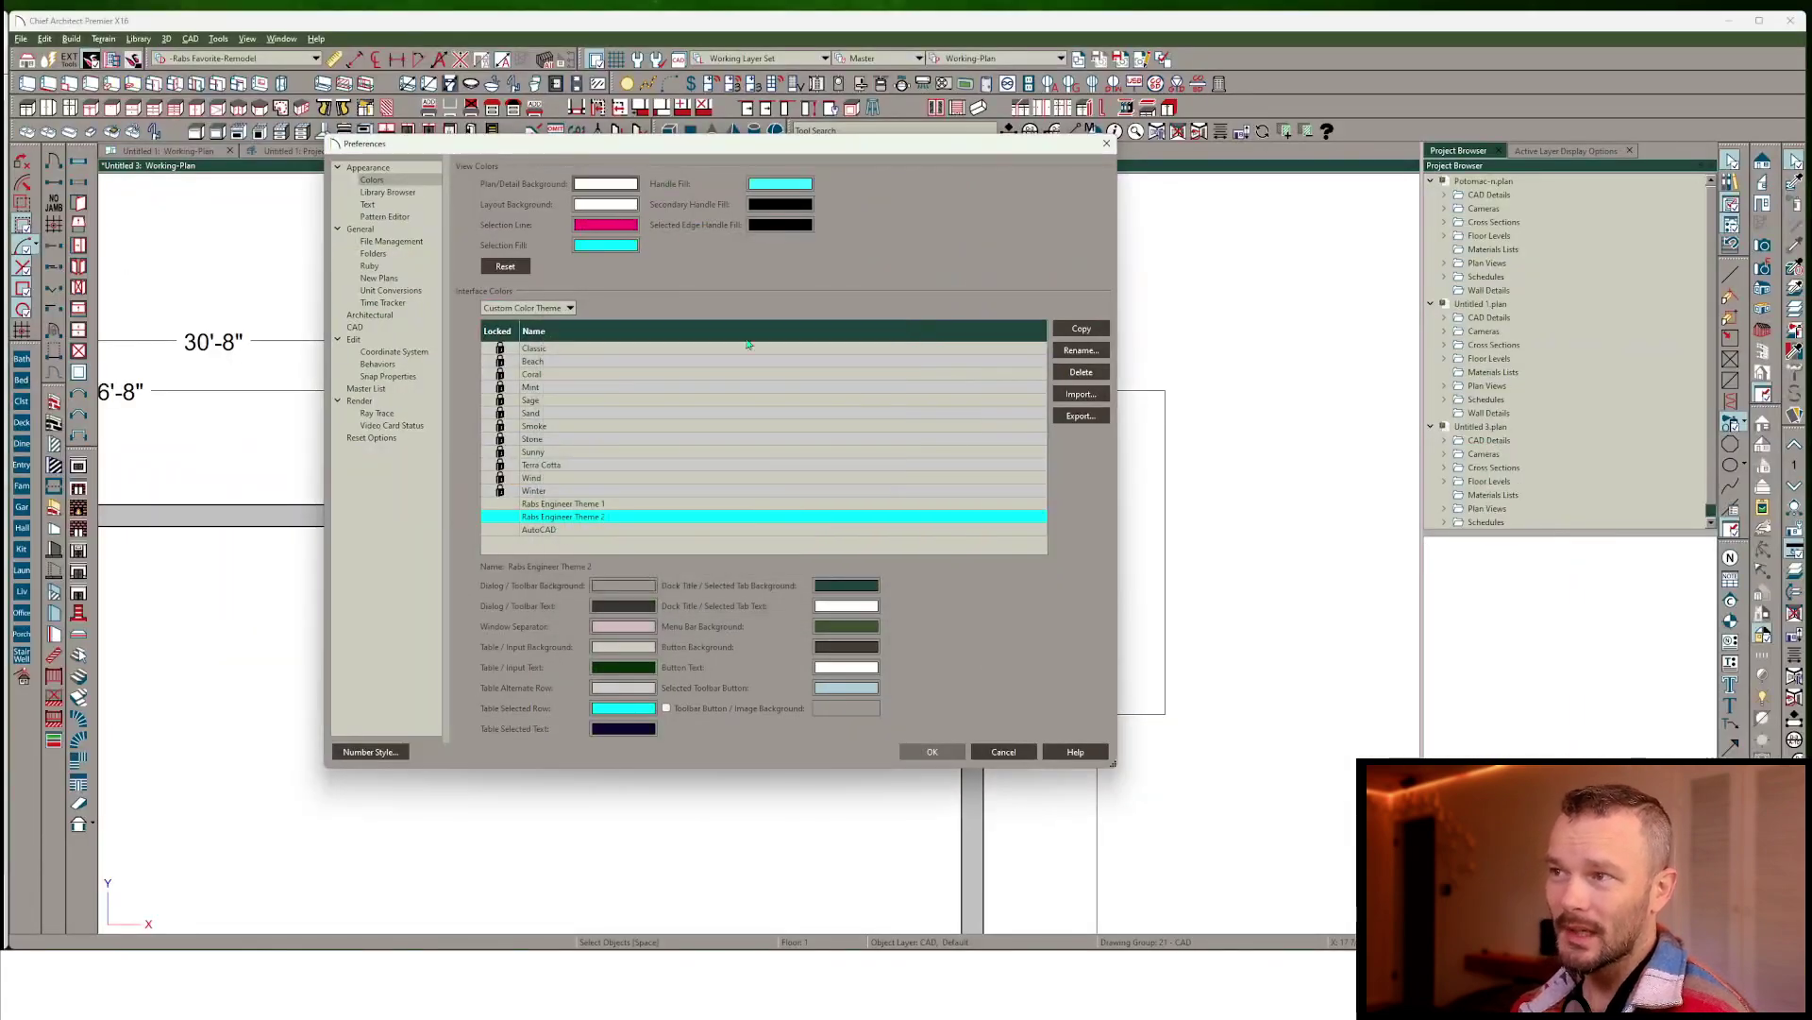
{"action": "left_click", "coordinate": [789, 206]}
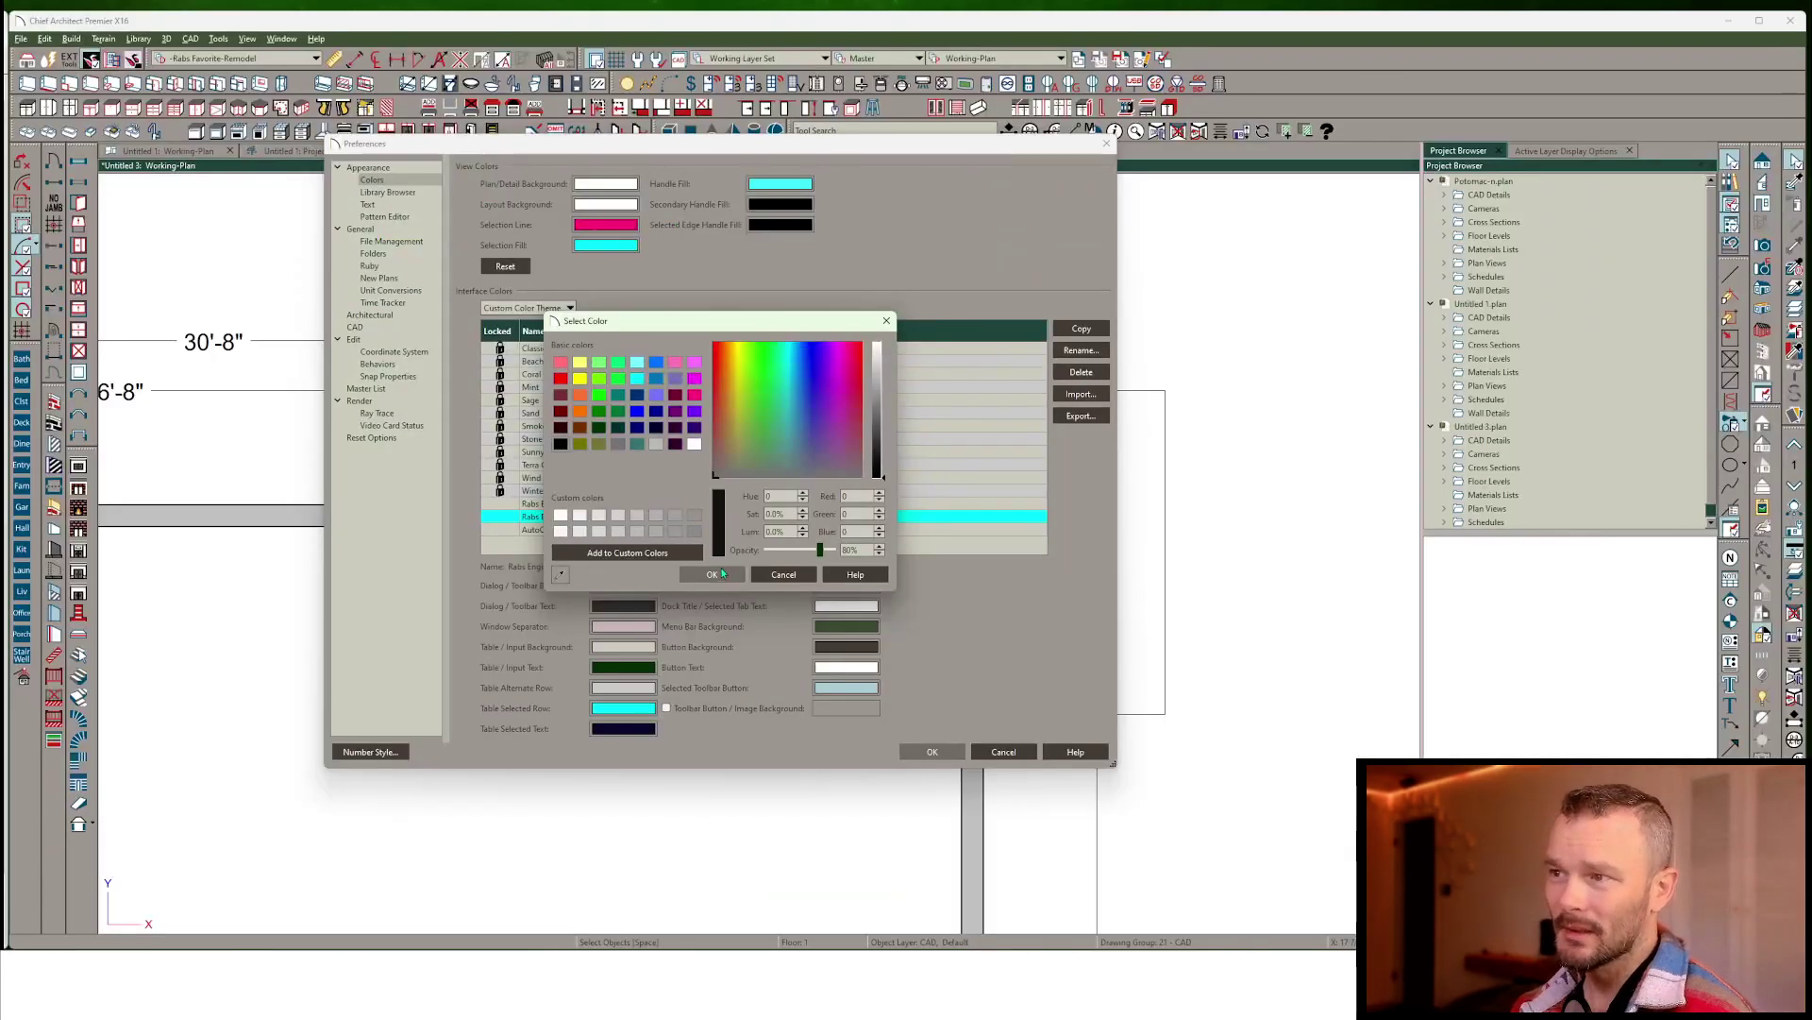
{"action": "left_click", "coordinate": [713, 575]}
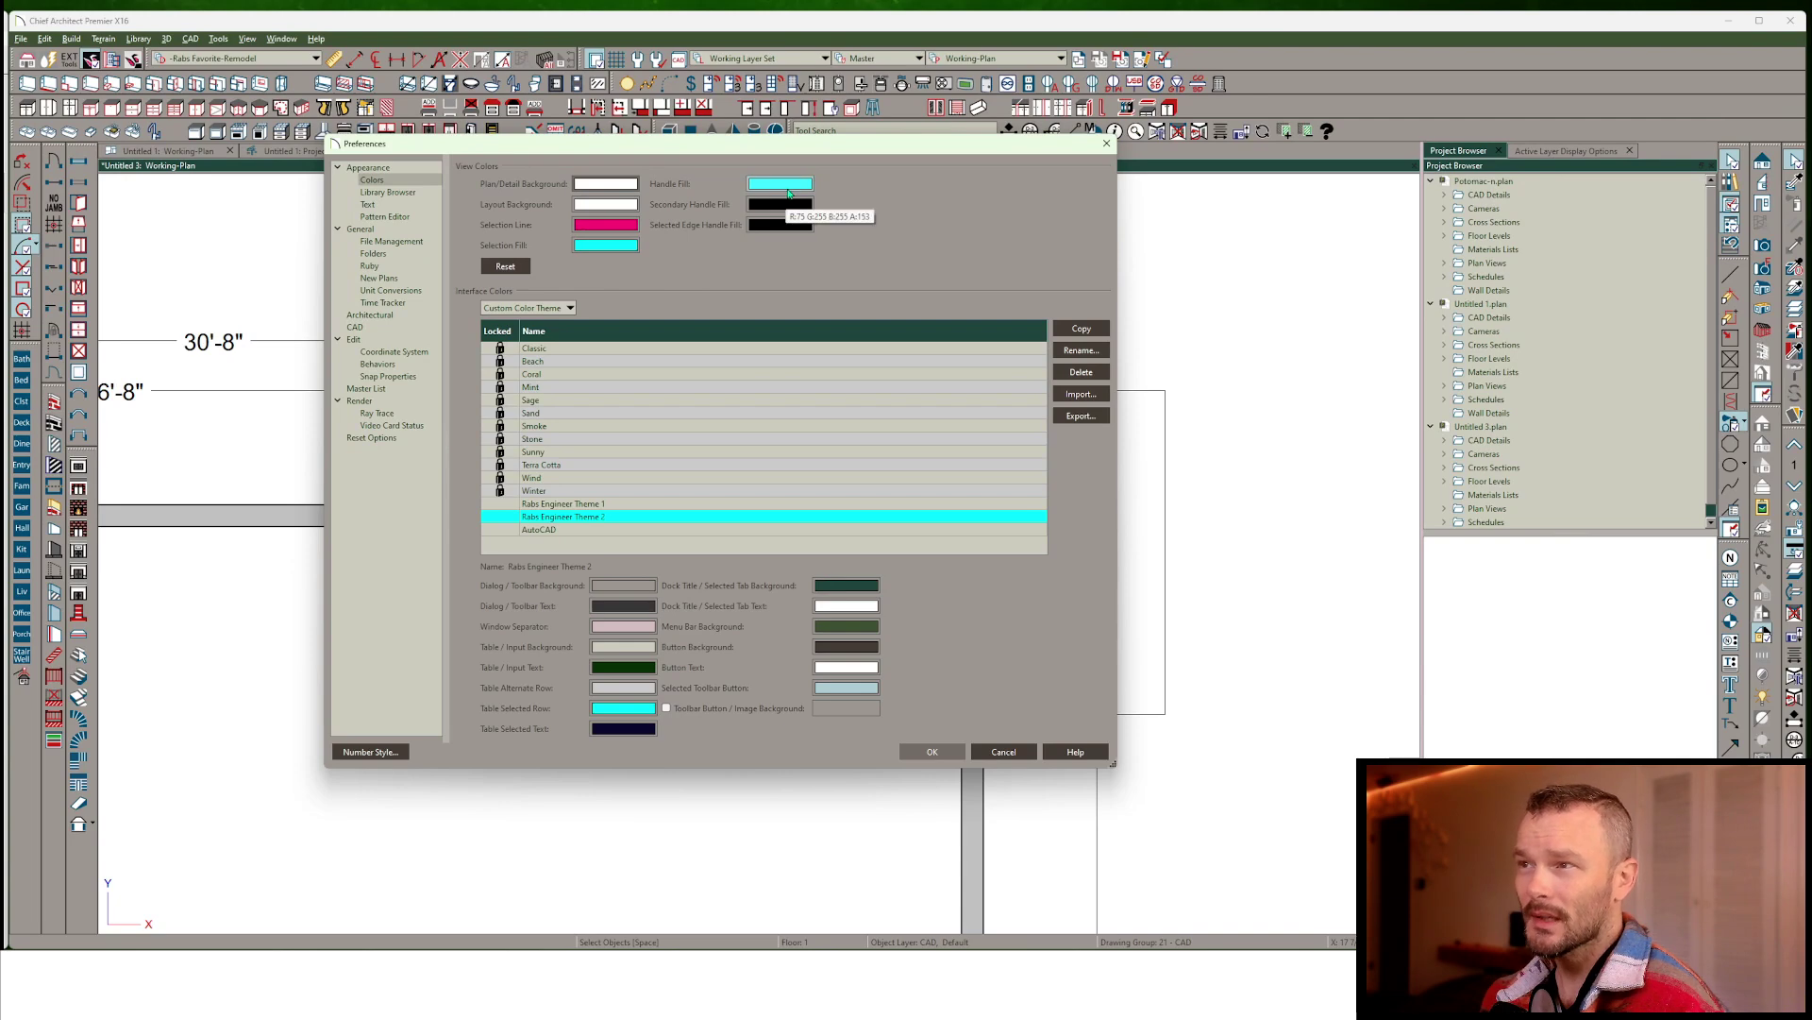
{"action": "left_click", "coordinate": [789, 189]}
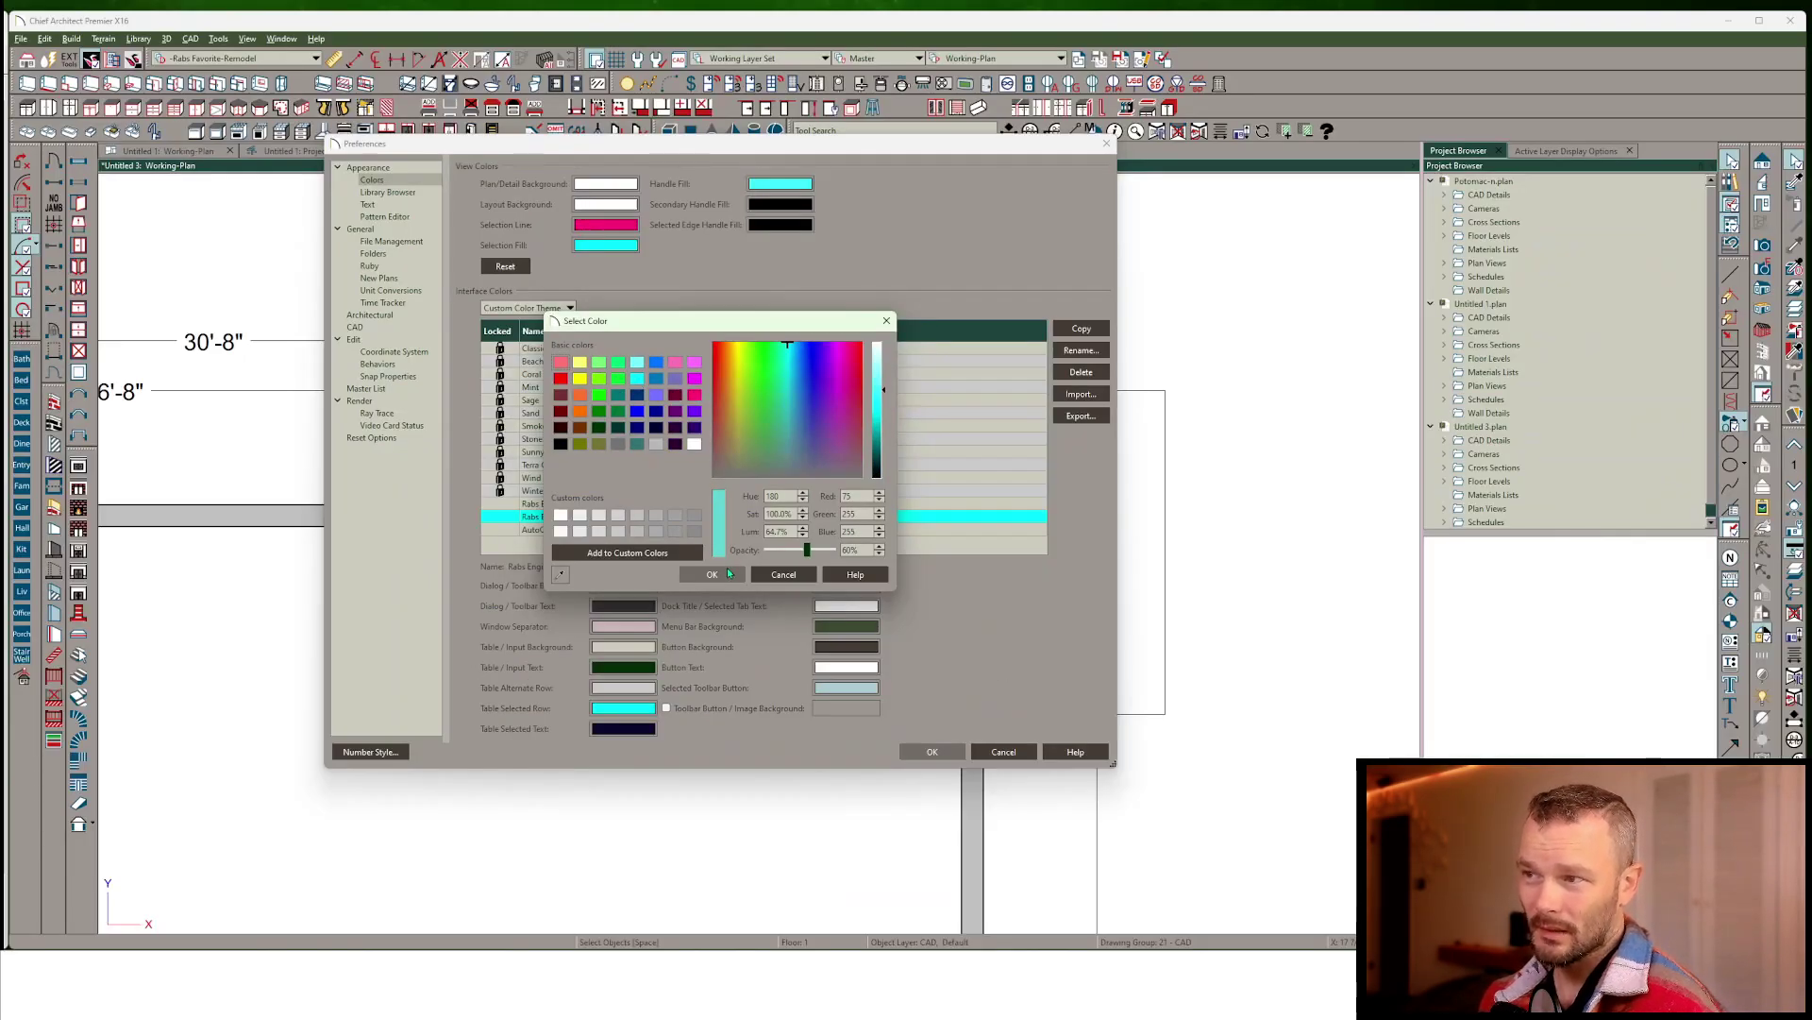
{"action": "left_click", "coordinate": [725, 573]}
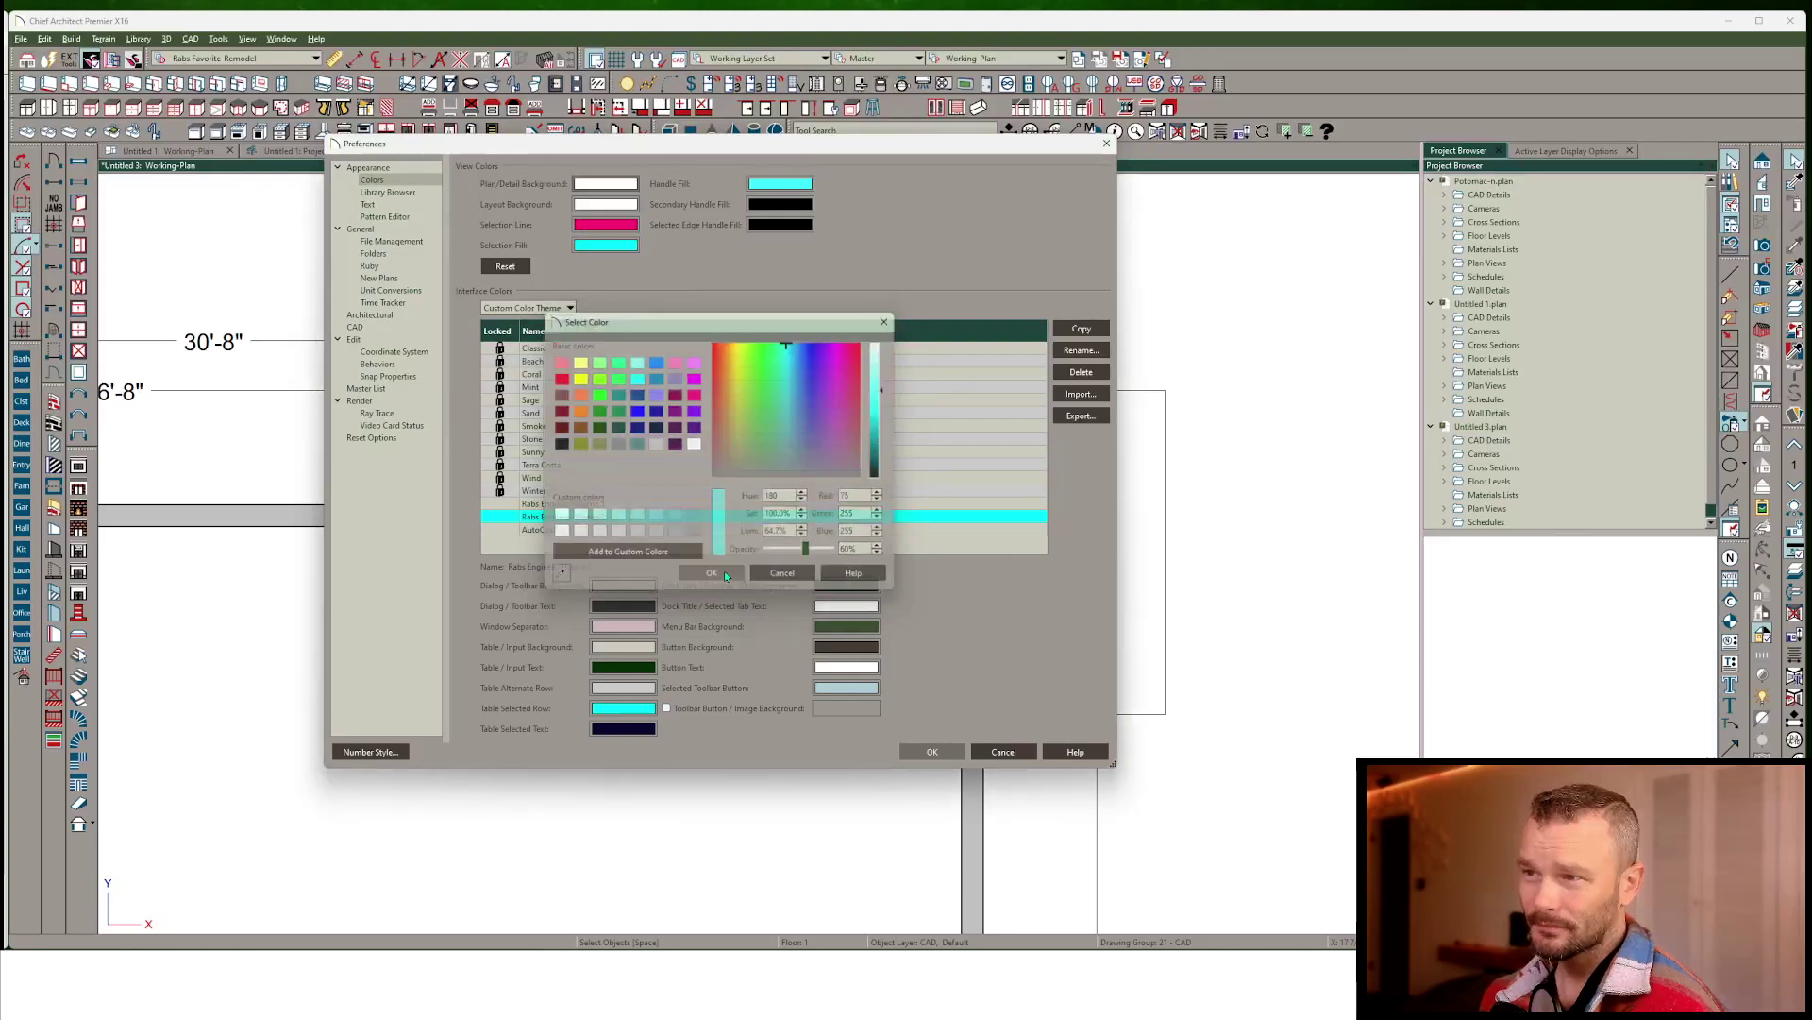
{"action": "left_click", "coordinate": [951, 757]}
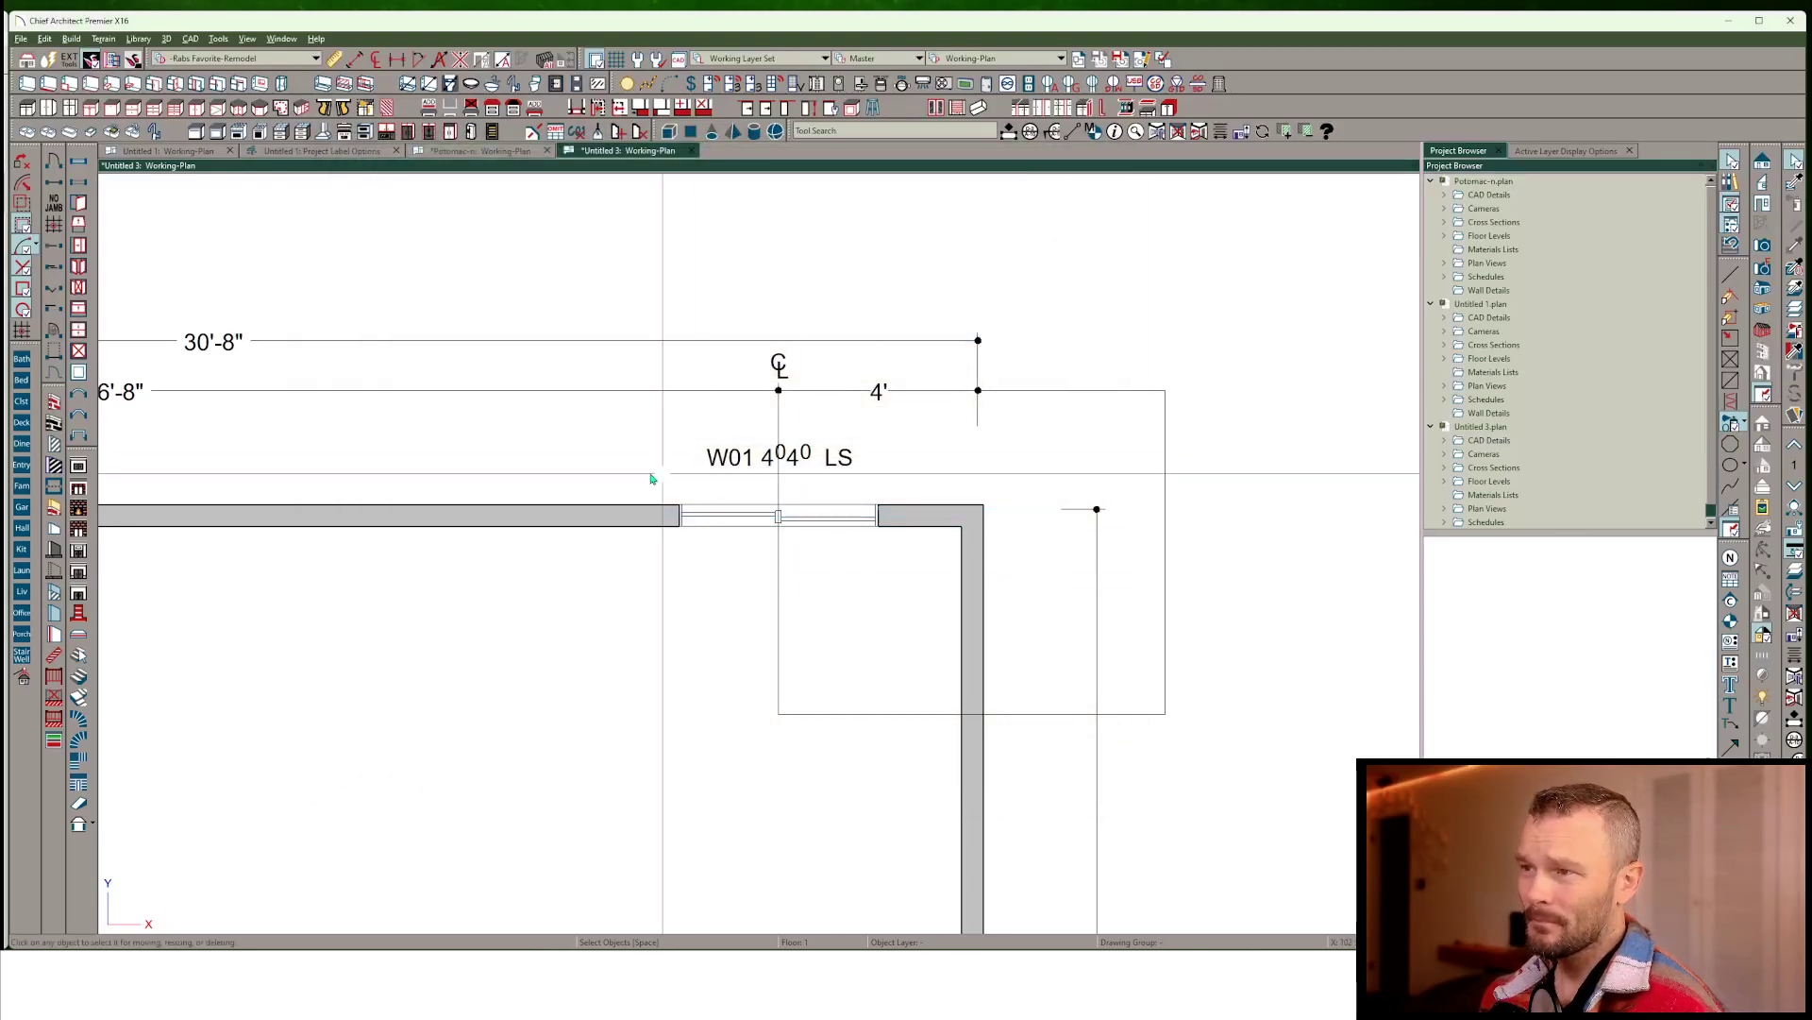
Select the upper exterior wall beside the window to check how its handles and selection fill display
{"action": "left_click", "coordinate": [585, 516]}
{"action": "scroll", "coordinate": [444, 721], "scroll_direction": "down", "scroll_amount": 2}
{"action": "scroll", "coordinate": [377, 660], "scroll_direction": "down", "scroll_amount": 2}
{"action": "scroll", "coordinate": [586, 570], "scroll_direction": "up", "scroll_amount": 3}
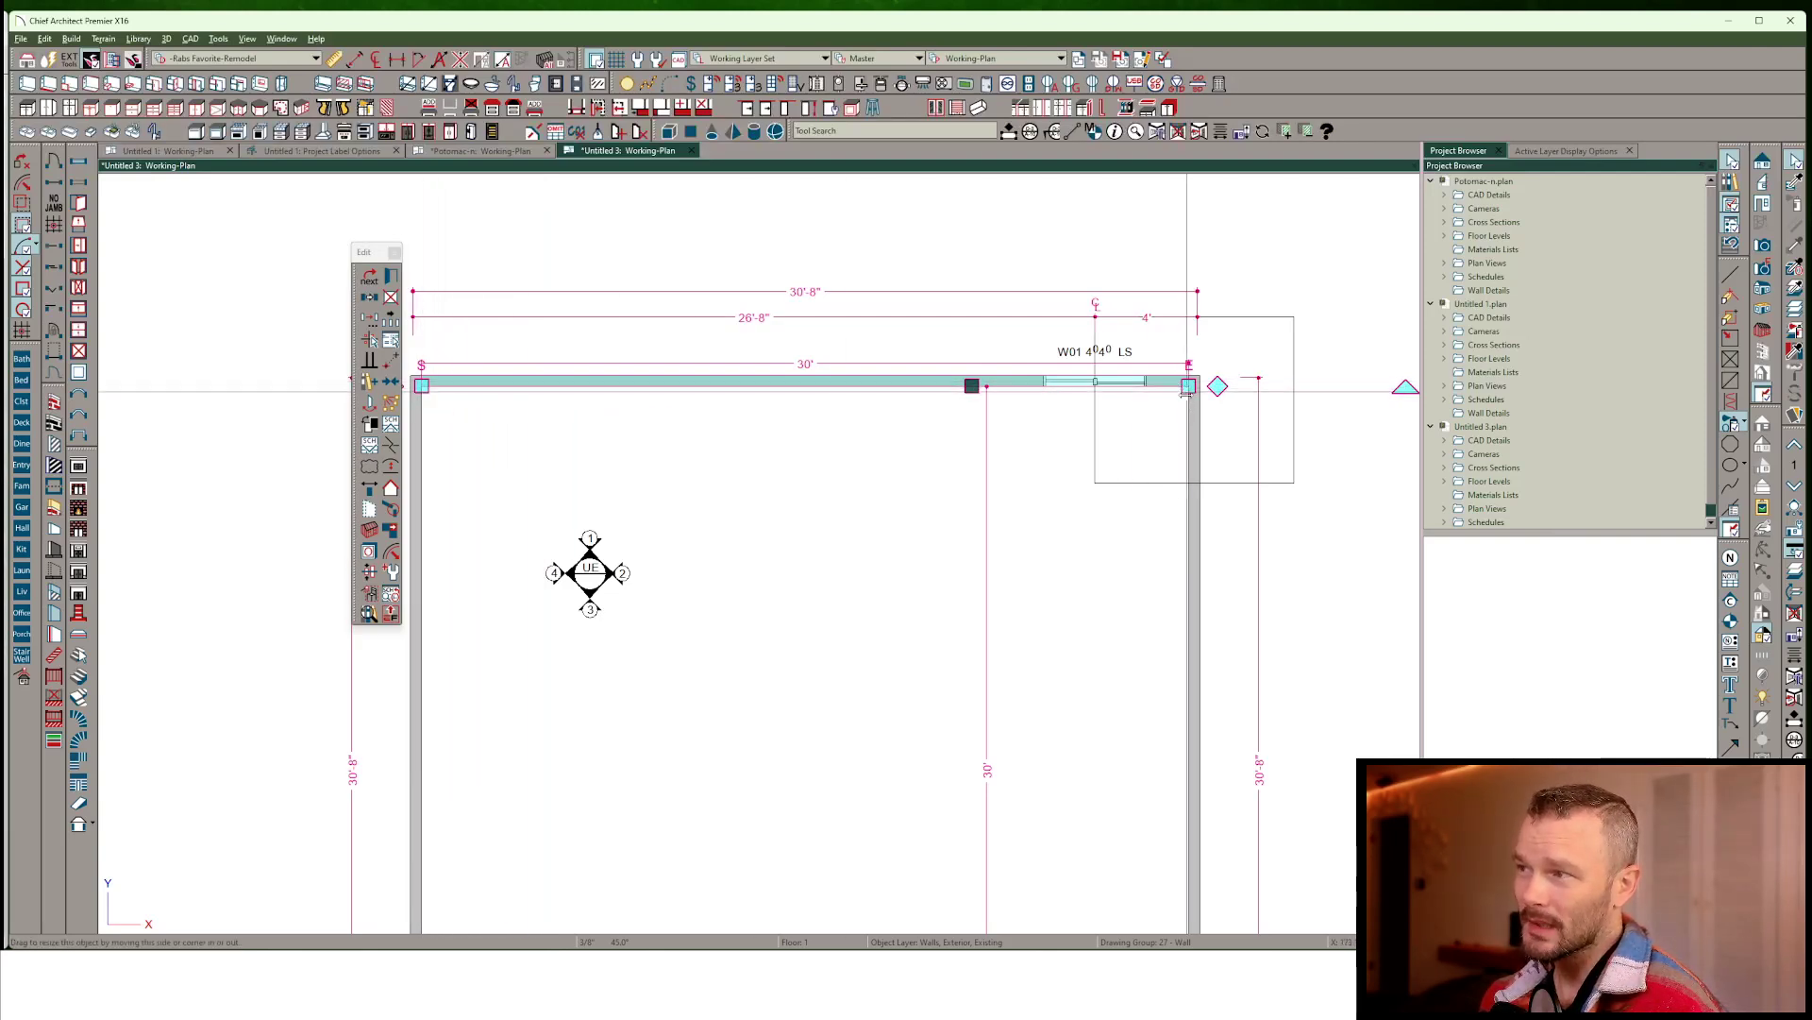
Select each of the four edges of the rectangle at the house corner in turn to examine its edge and corner edit handles
{"action": "scroll", "coordinate": [1192, 401], "scroll_direction": "up", "scroll_amount": 2}
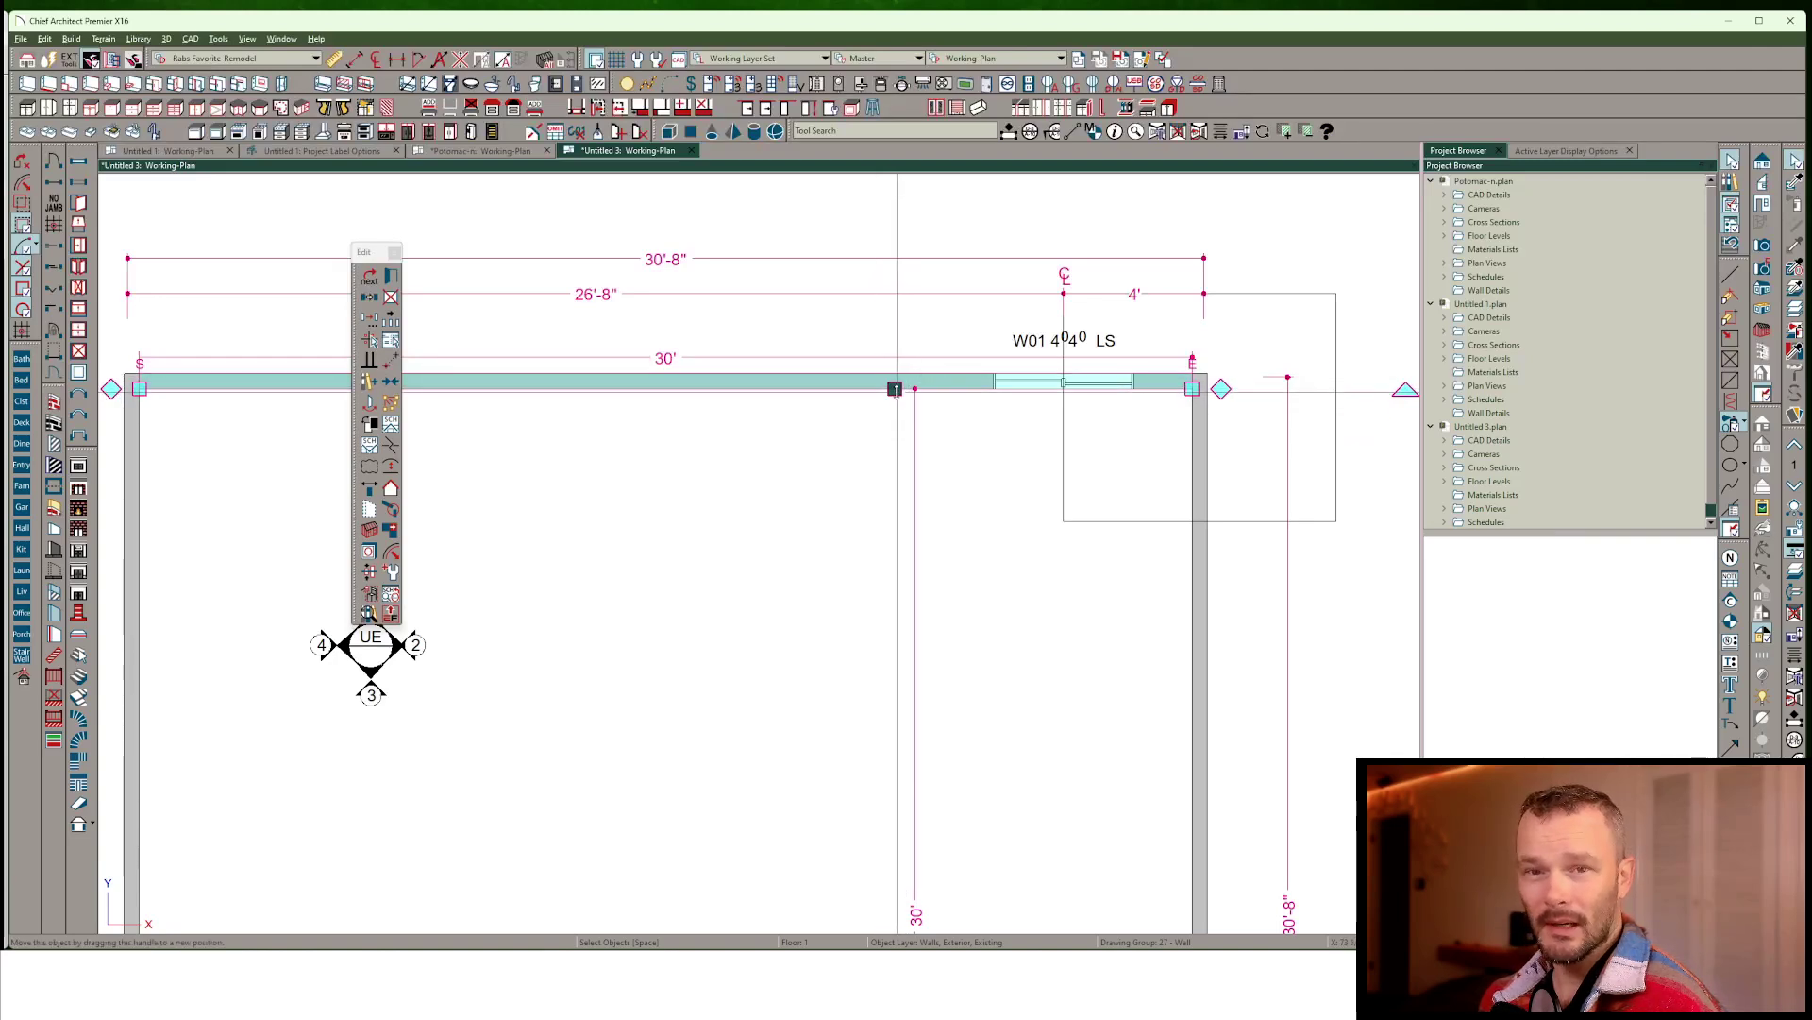
{"action": "scroll", "coordinate": [1015, 472], "scroll_direction": "down", "scroll_amount": 2}
{"action": "left_click", "coordinate": [1258, 431]}
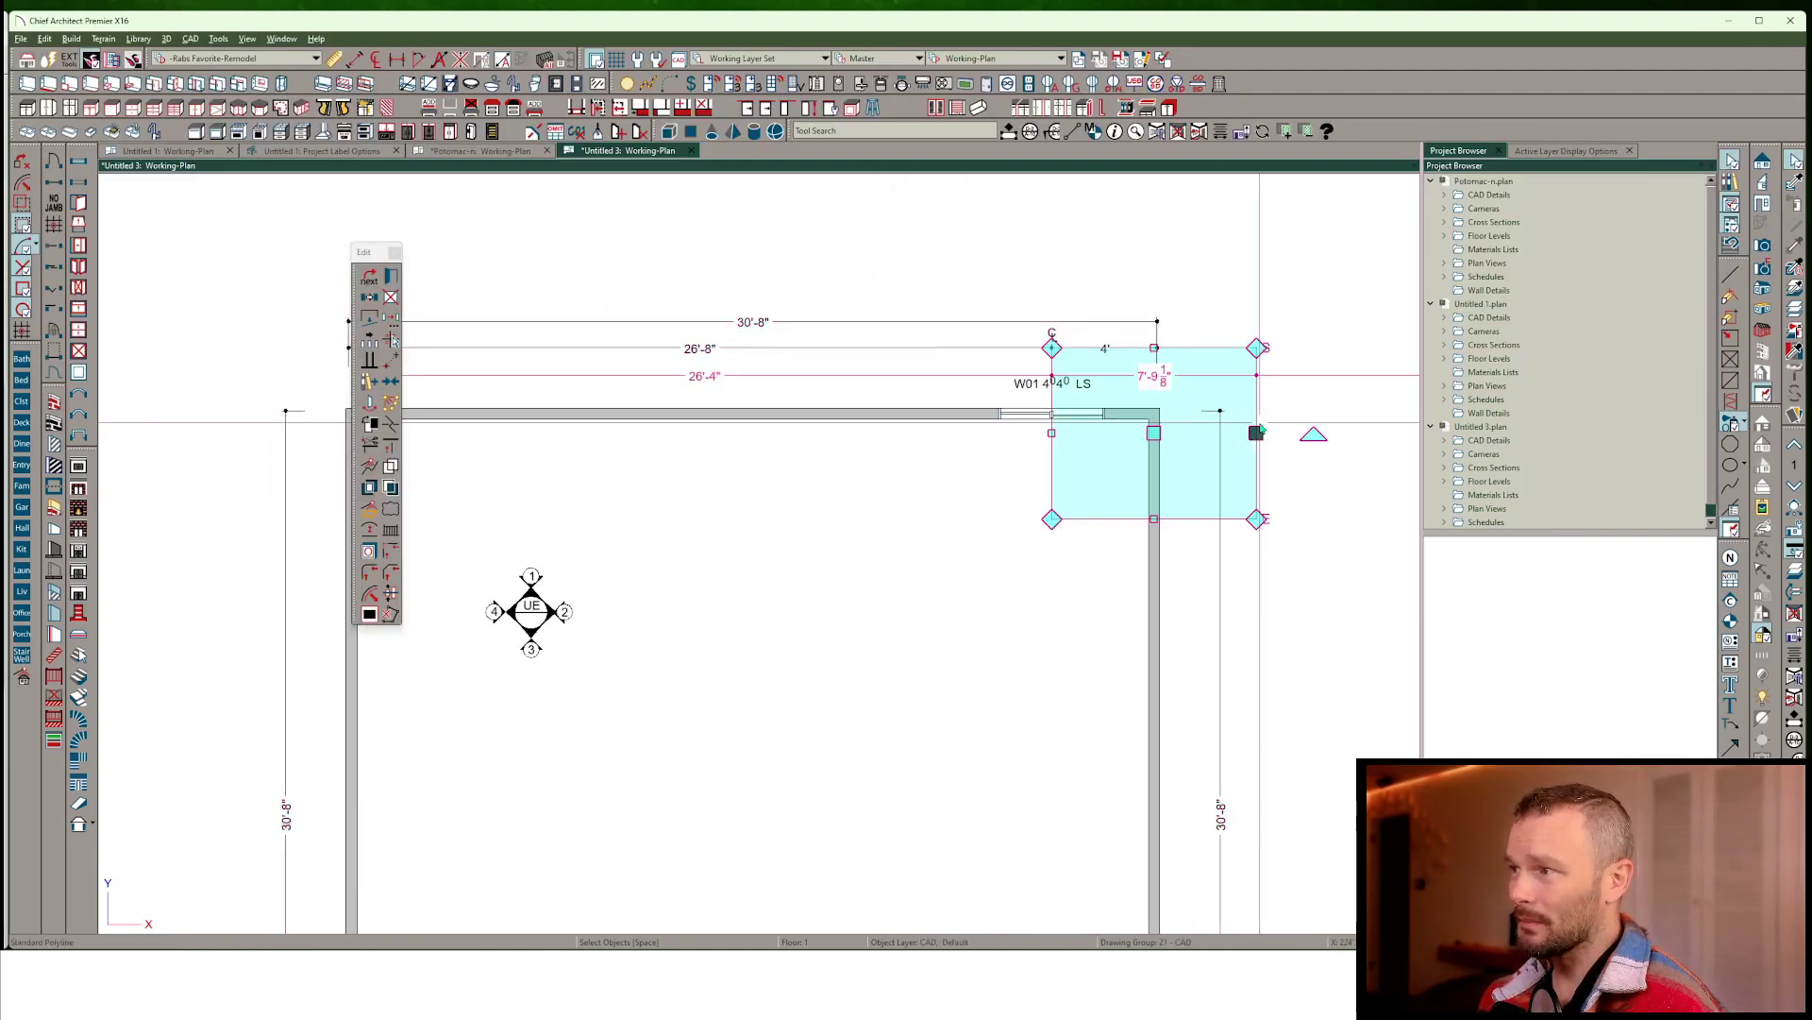
{"action": "scroll", "coordinate": [1262, 430], "scroll_direction": "up", "scroll_amount": 2}
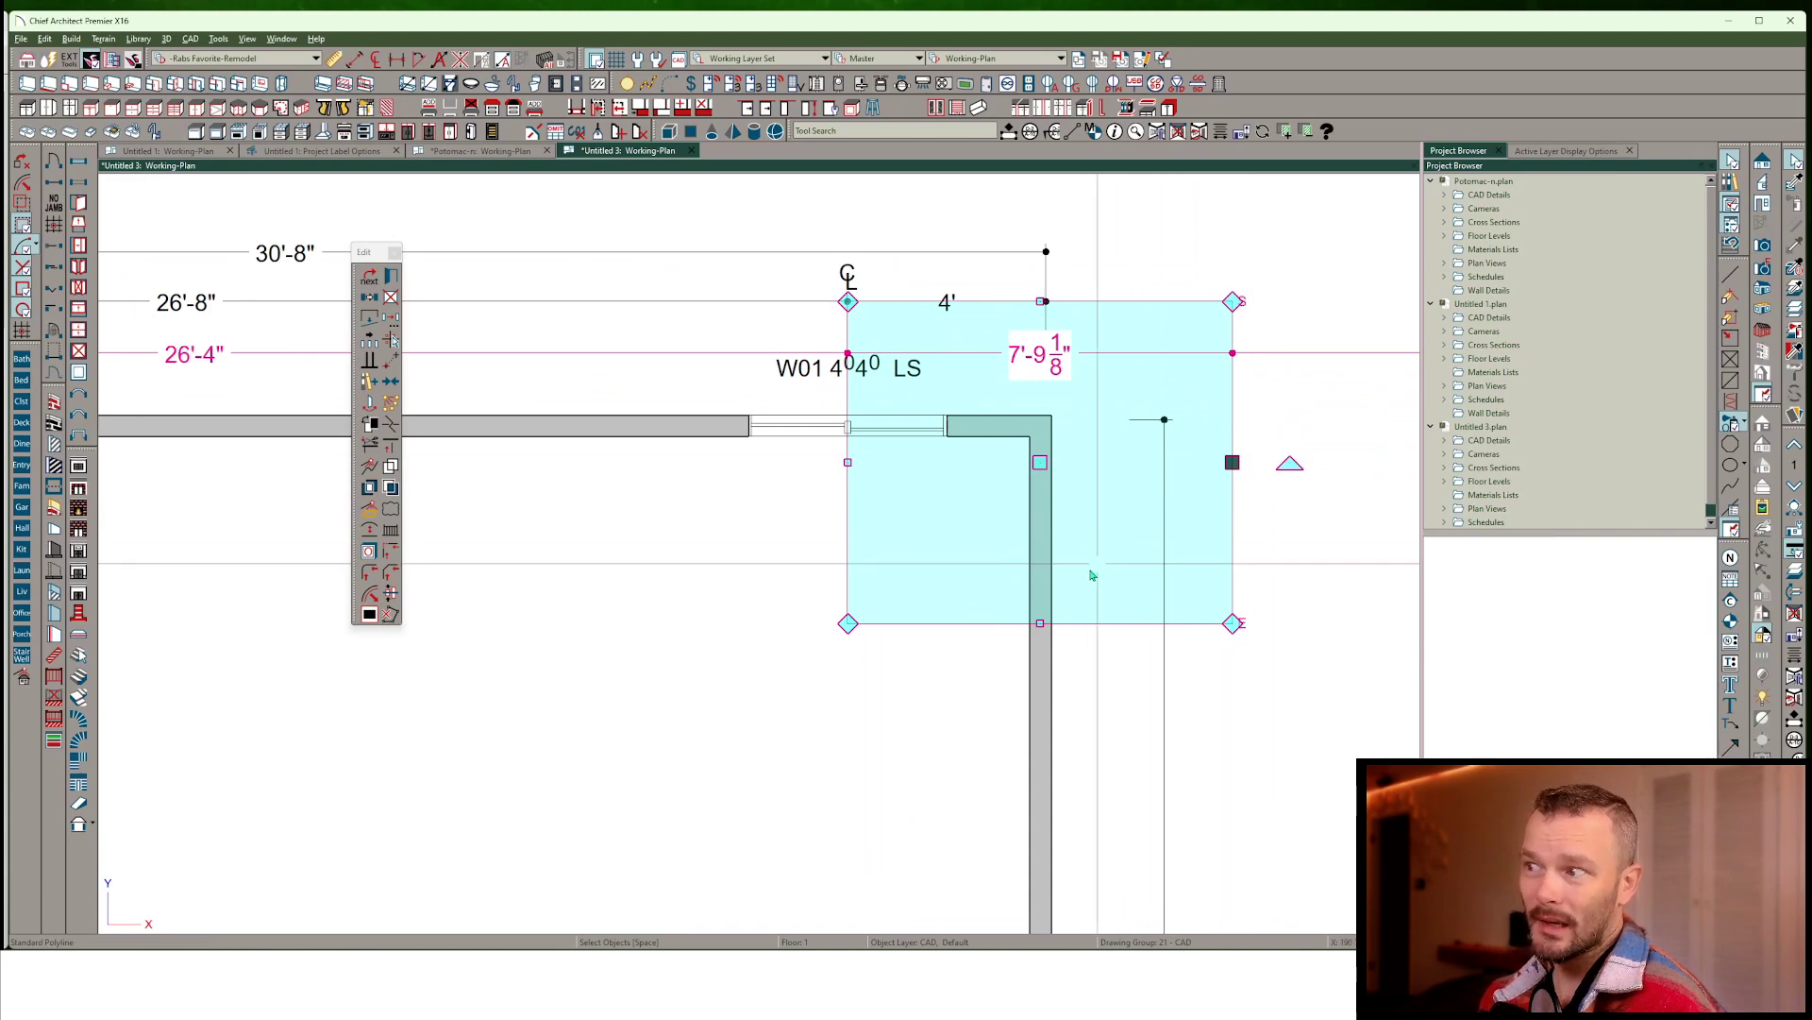
{"action": "left_click", "coordinate": [1085, 623]}
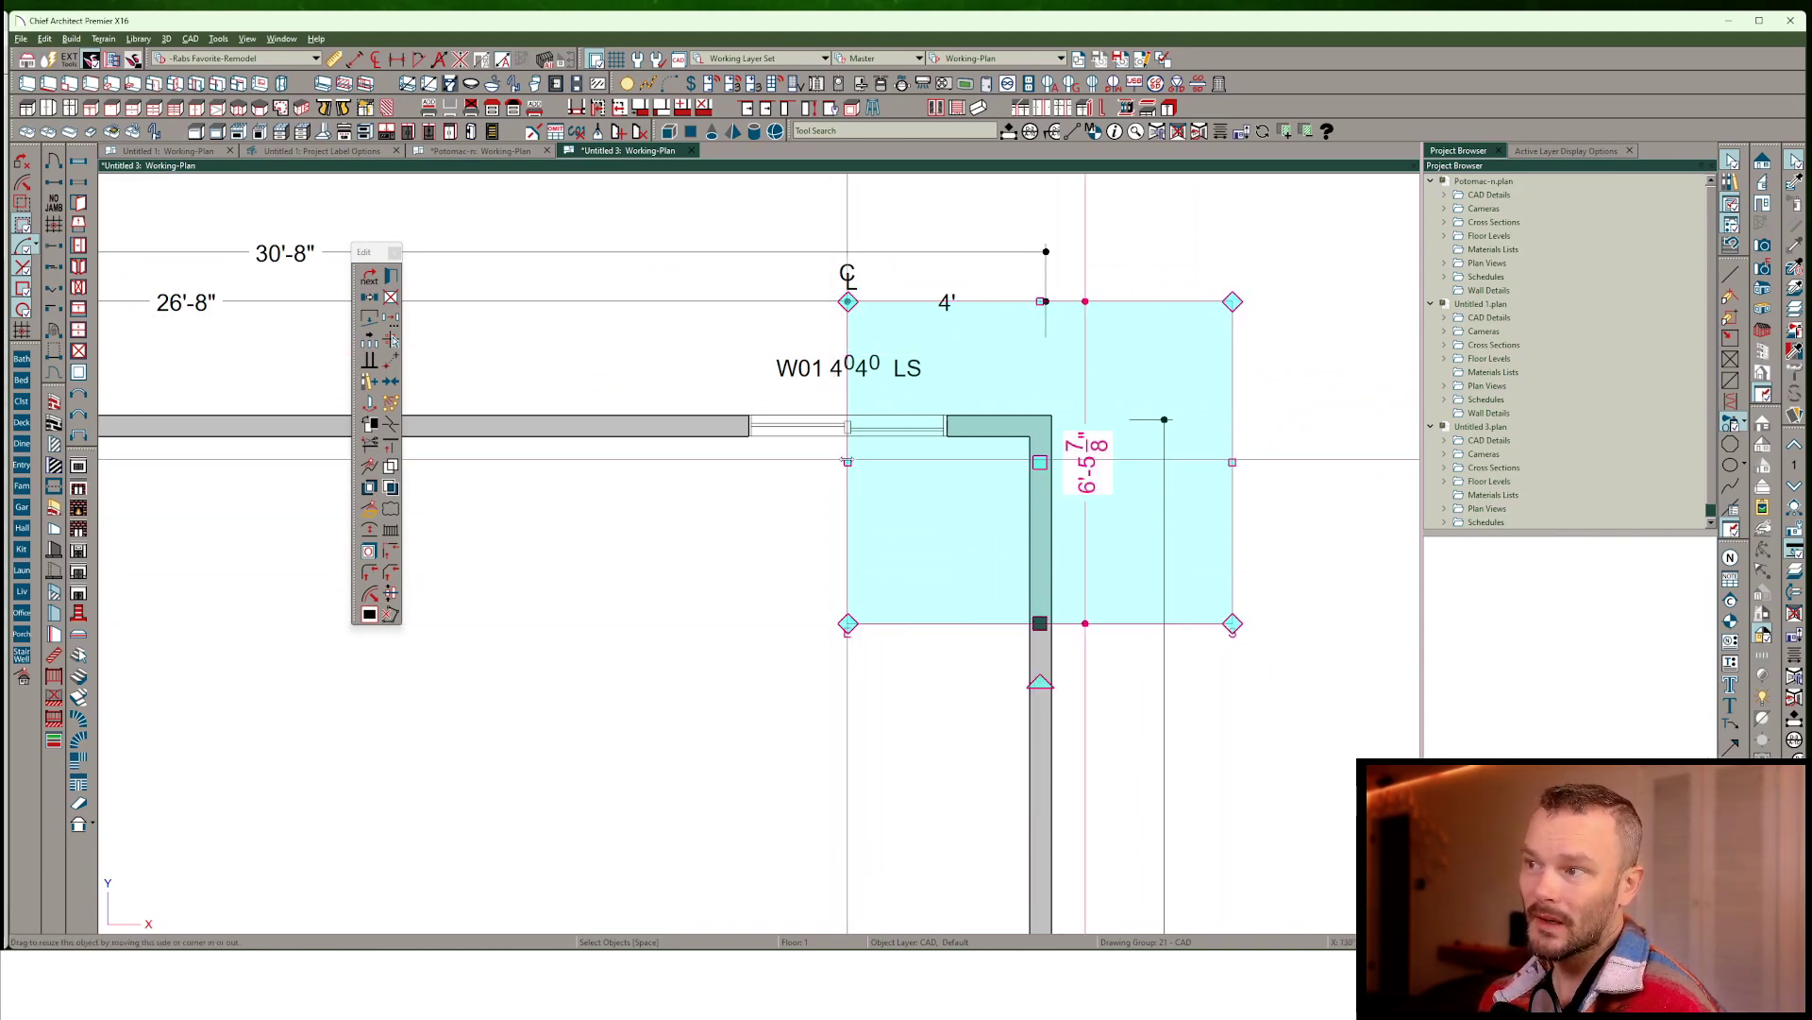
{"action": "left_click", "coordinate": [848, 506]}
{"action": "left_click", "coordinate": [989, 301]}
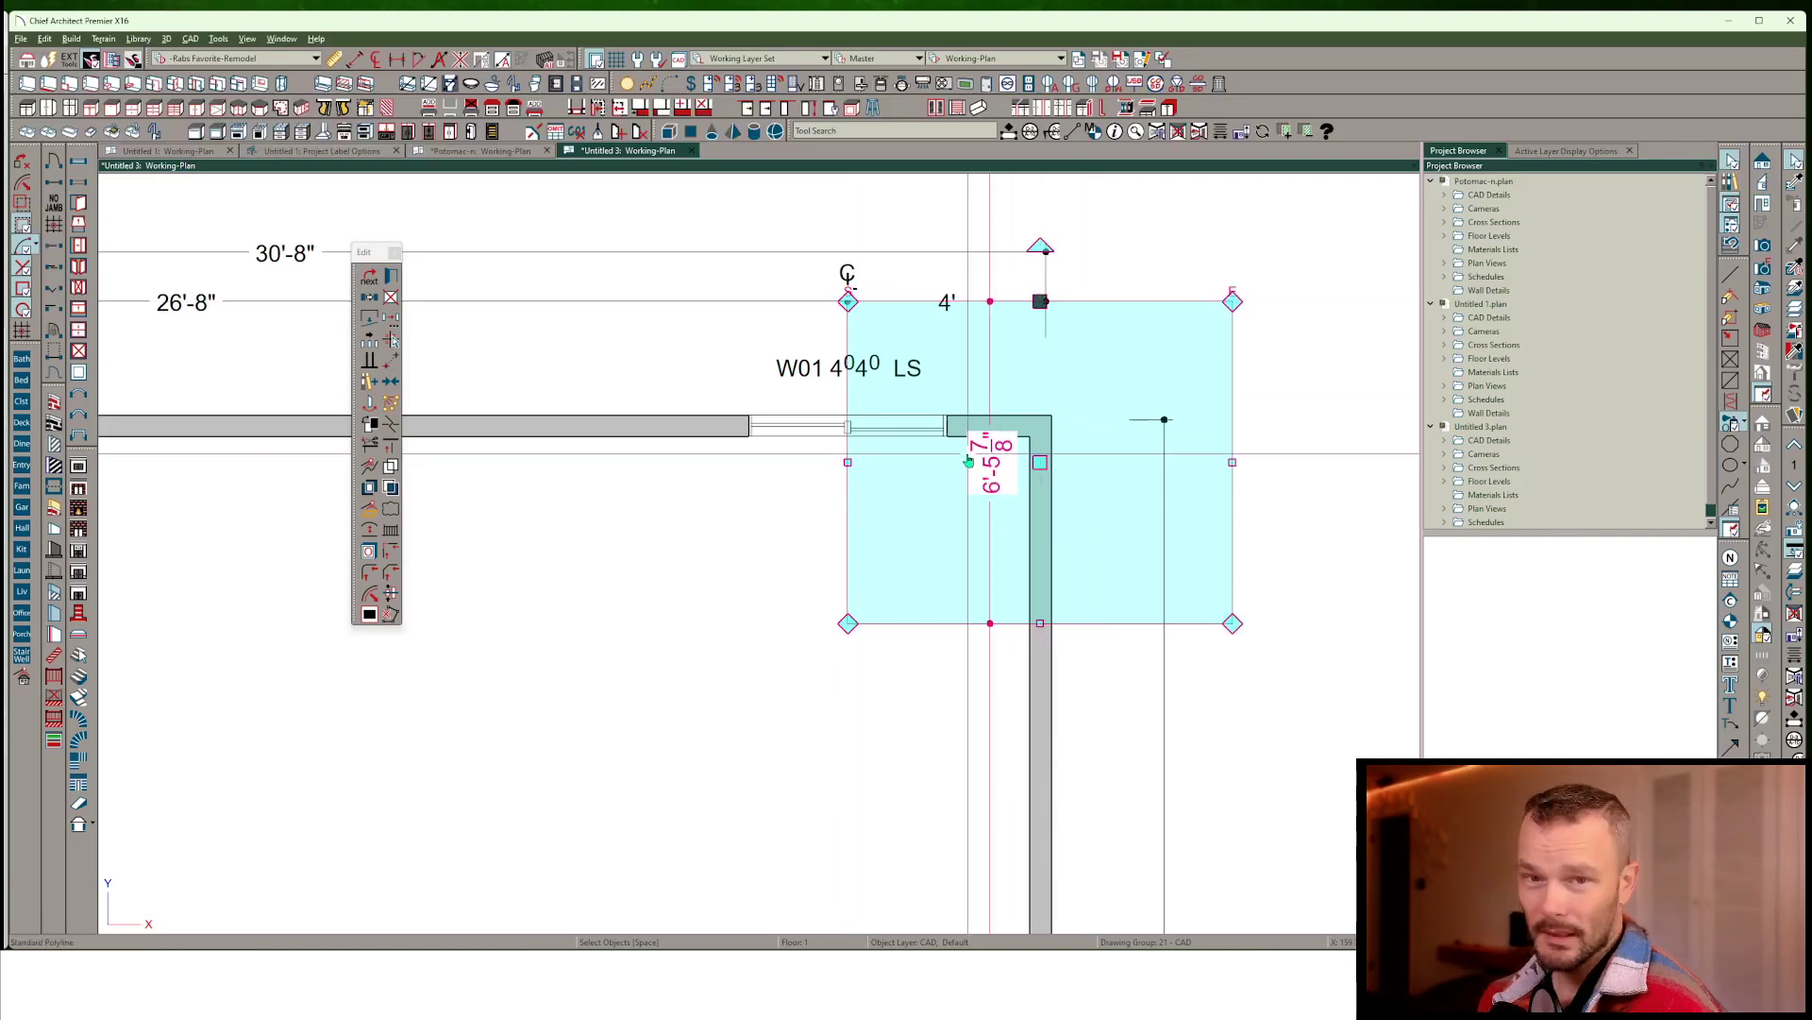
{"action": "scroll", "coordinate": [968, 460], "scroll_direction": "down", "scroll_amount": 4}
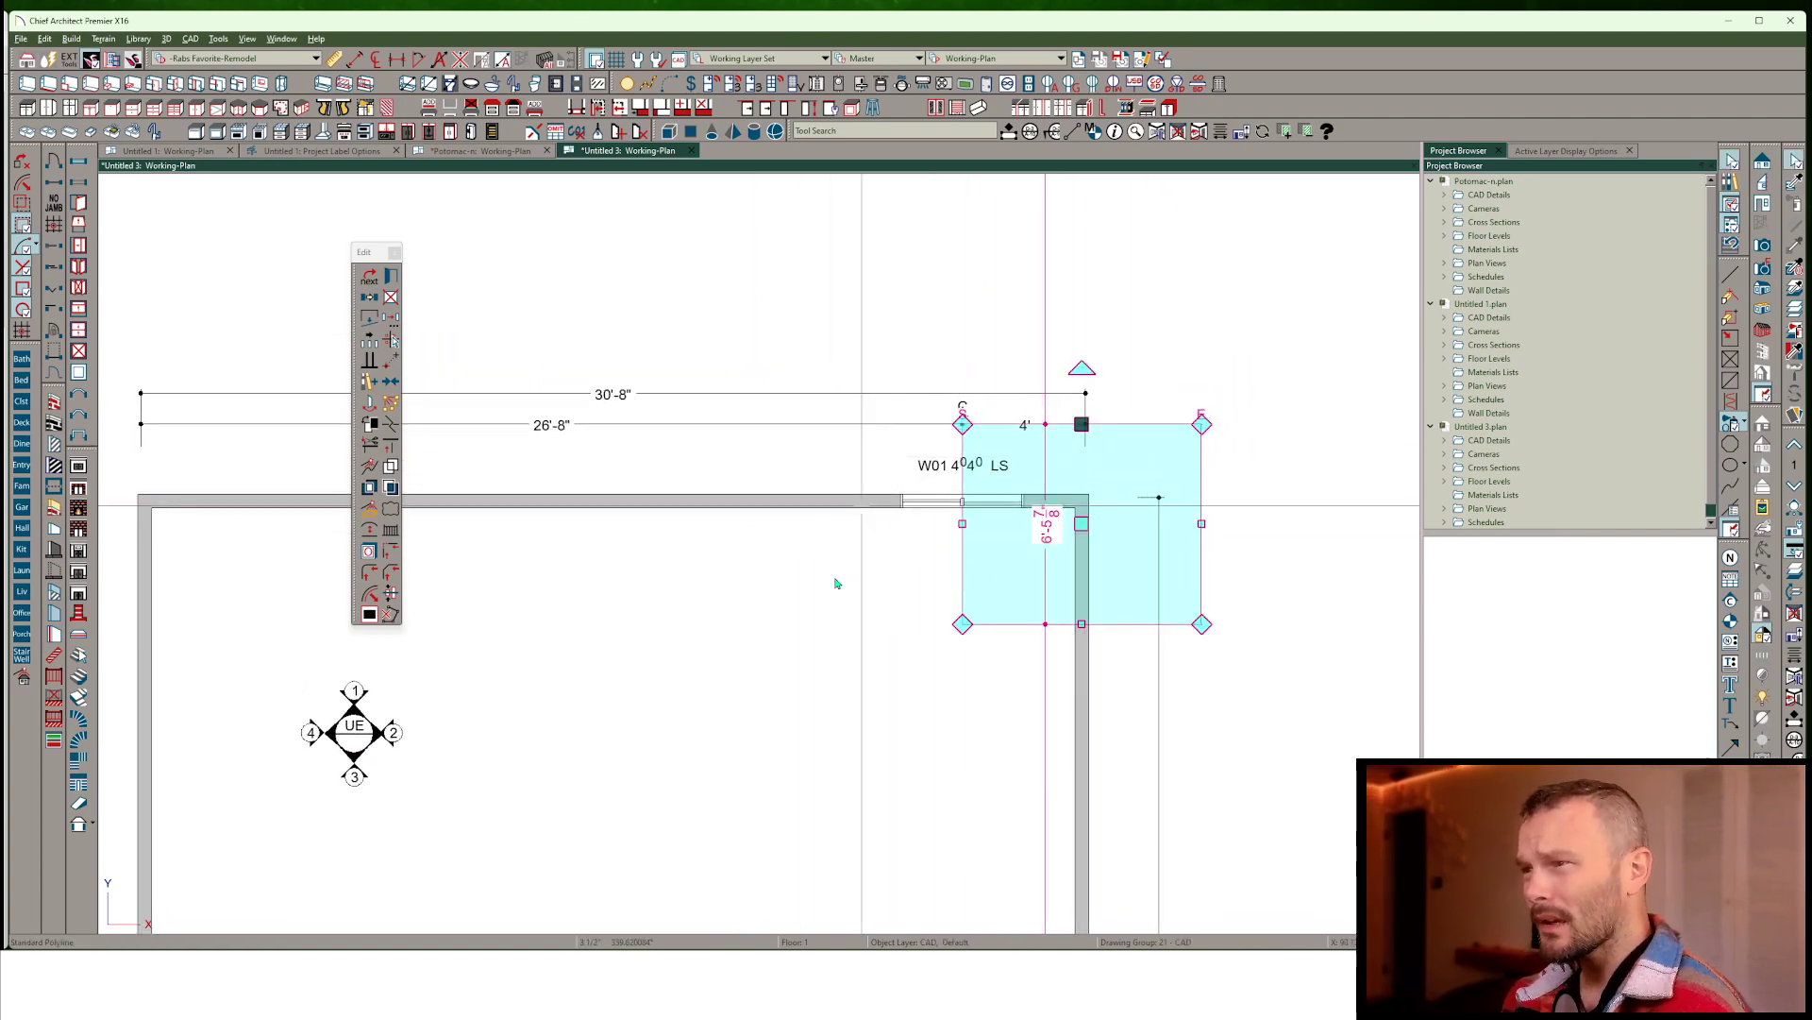
{"action": "scroll", "coordinate": [779, 623], "scroll_direction": "down", "scroll_amount": 2}
{"action": "middle_click_drag", "start_coordinate": [778, 623], "coordinate": [920, 583]}
{"action": "scroll", "coordinate": [1243, 450], "scroll_direction": "up", "scroll_amount": 2}
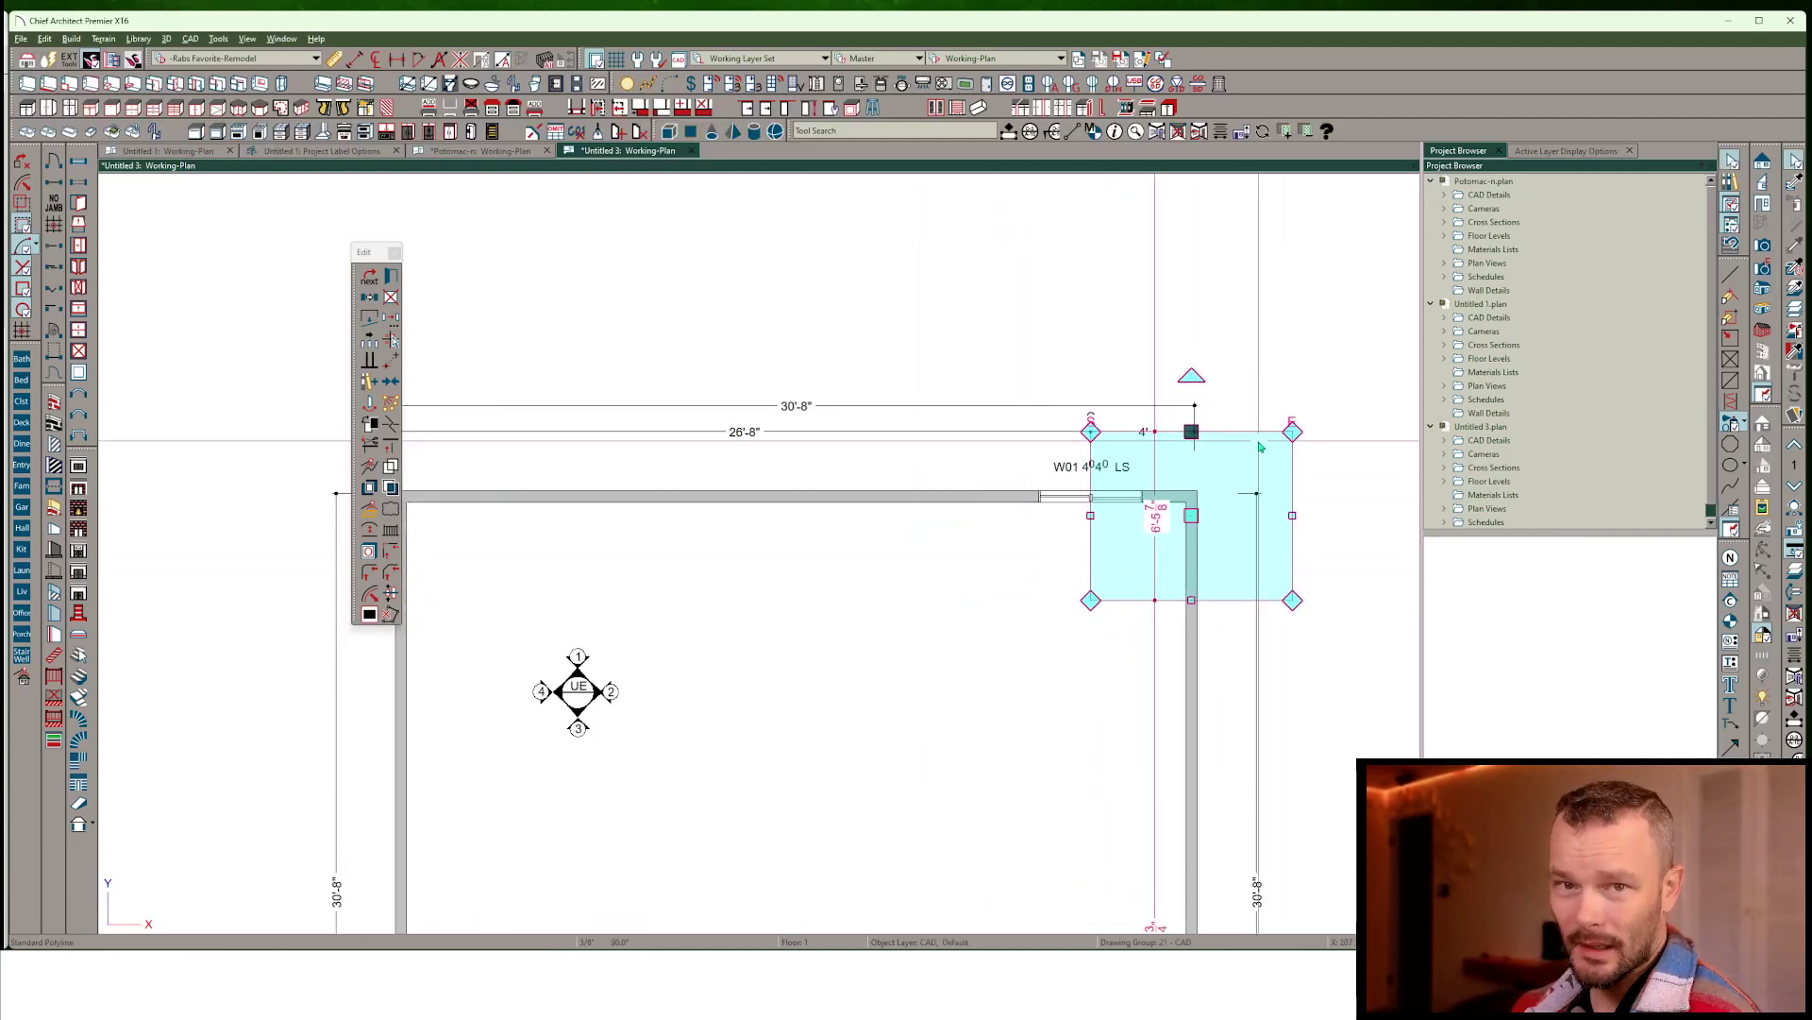
Select the exterior wall beneath the rectangle and examine the edit handles along its length and at both ends
{"action": "scroll", "coordinate": [1326, 447], "scroll_direction": "up", "scroll_amount": 1}
{"action": "left_click", "coordinate": [1098, 774]}
{"action": "middle_click_drag", "start_coordinate": [894, 733], "coordinate": [721, 372]}
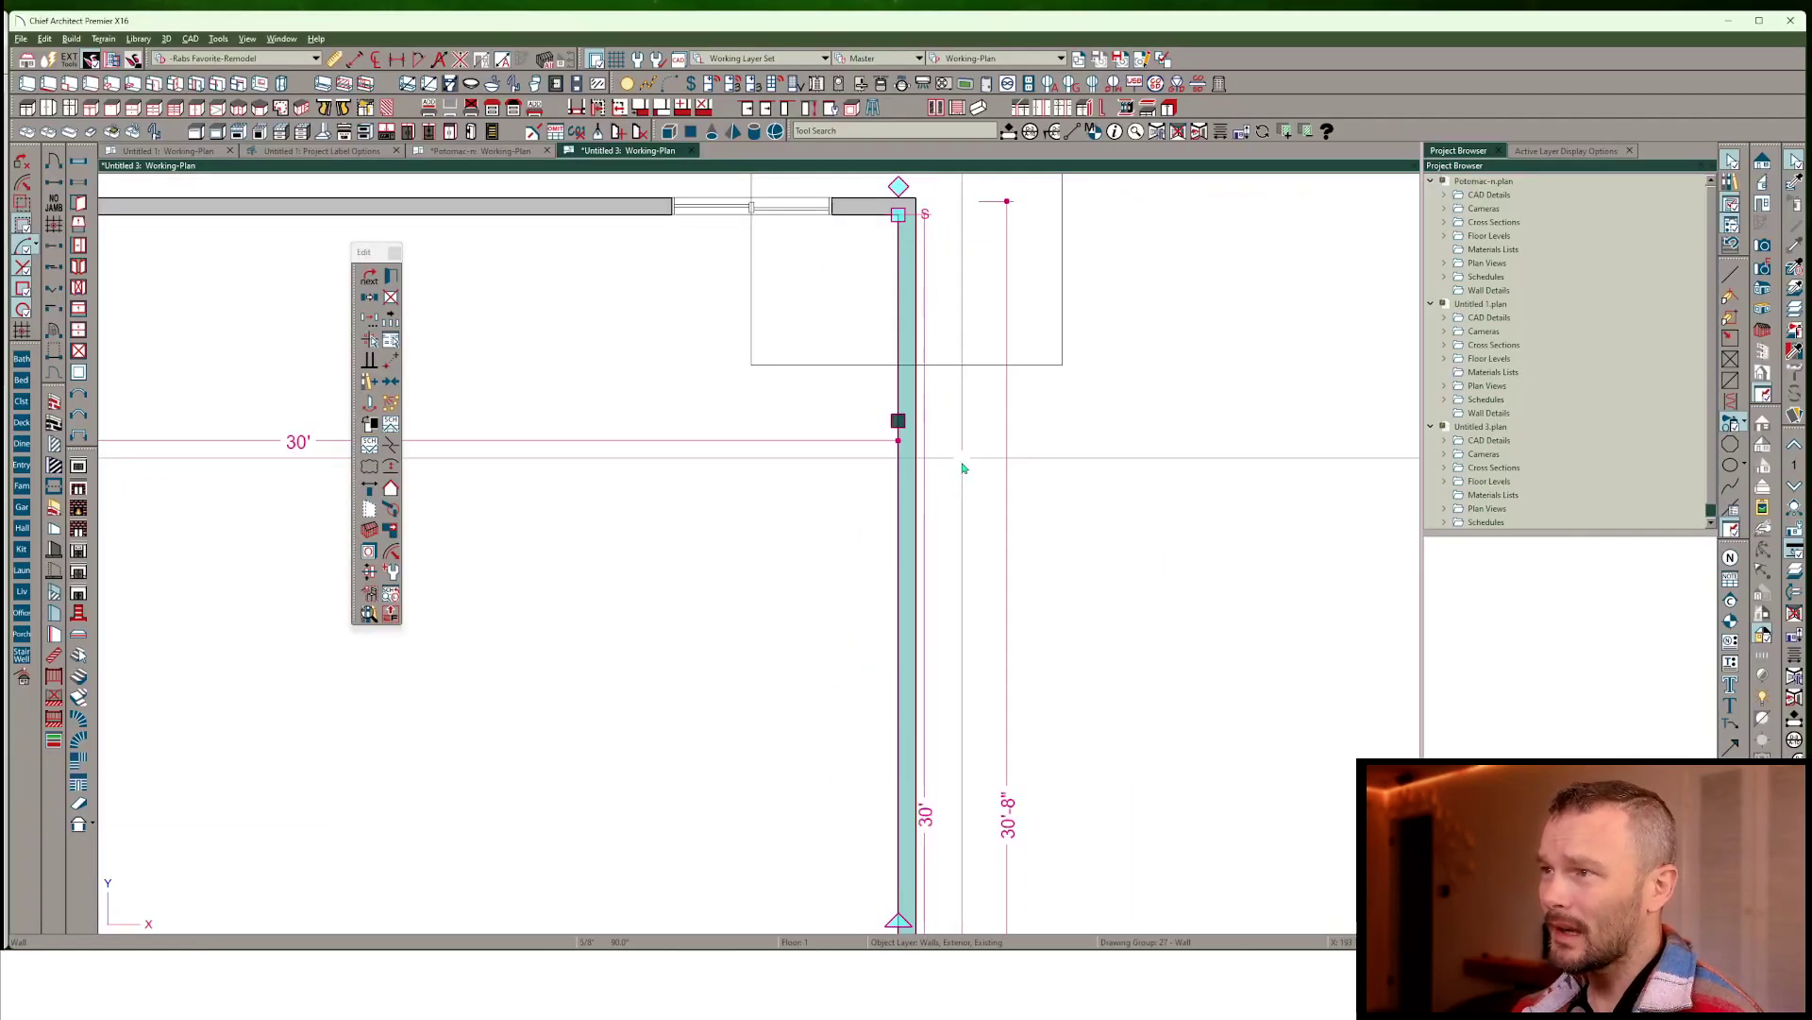
{"action": "scroll", "coordinate": [959, 519], "scroll_direction": "down", "scroll_amount": 5}
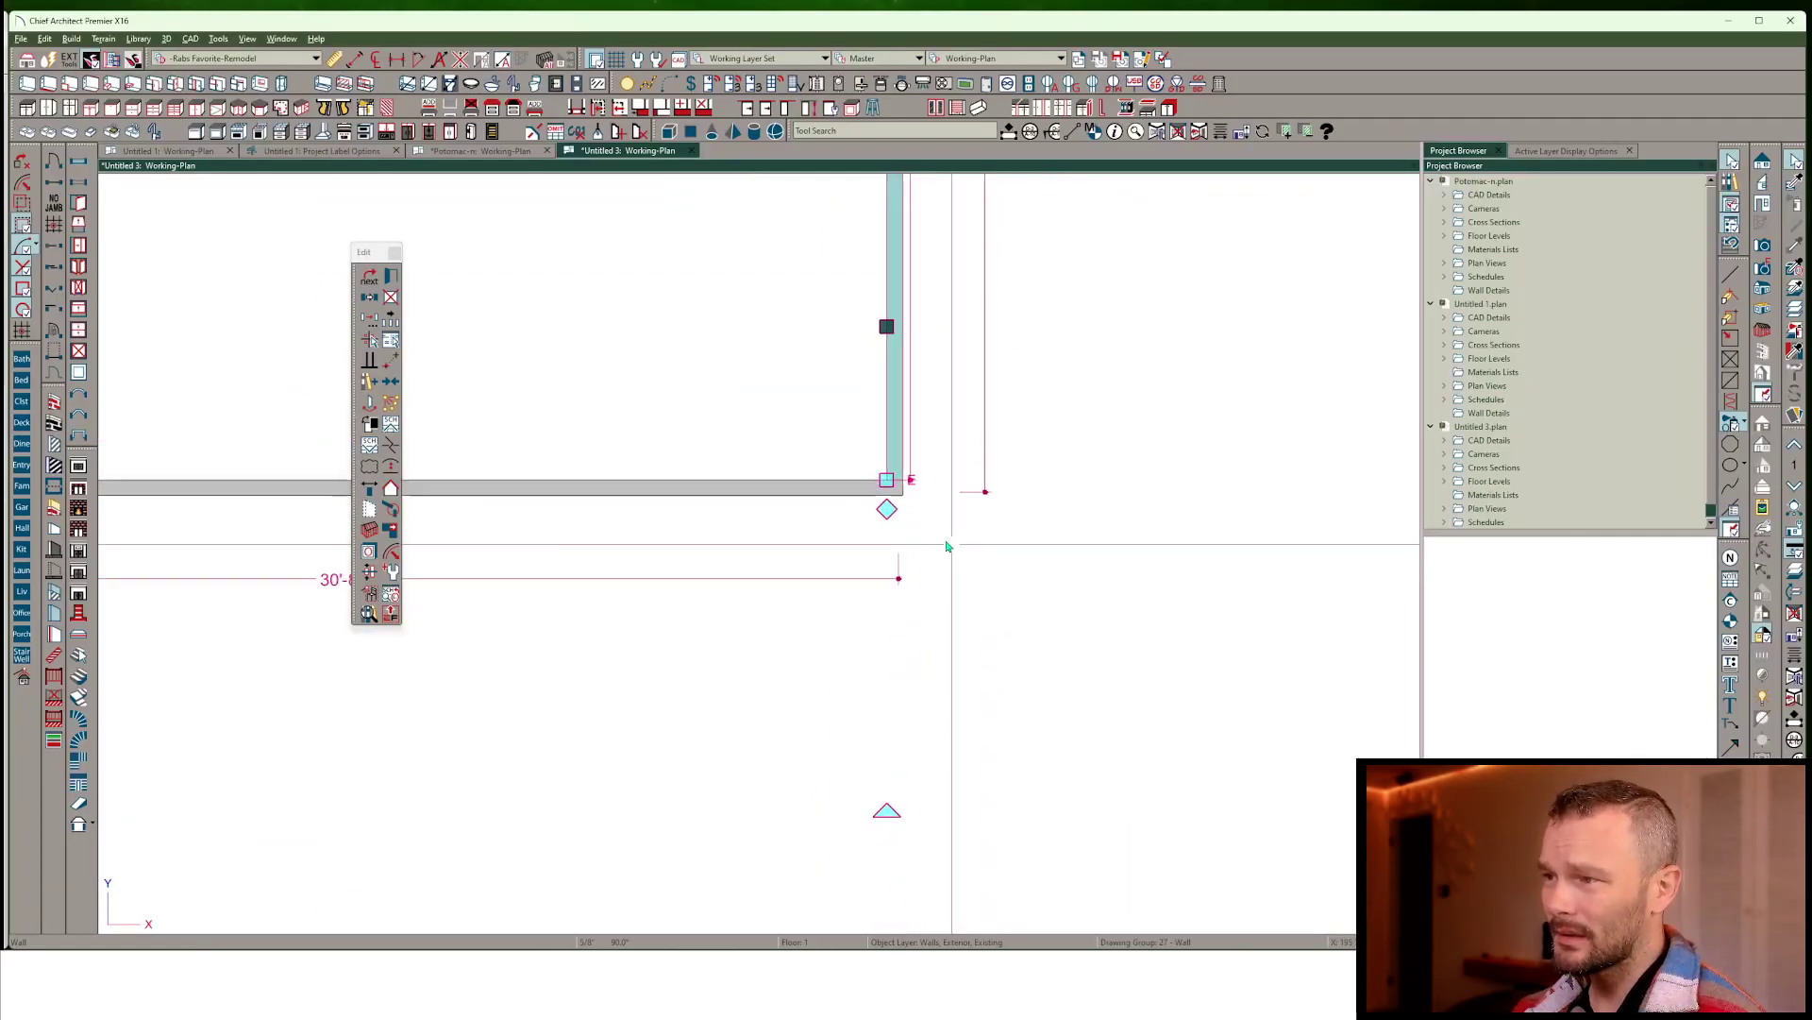
{"action": "scroll", "coordinate": [1050, 550], "scroll_direction": "up", "scroll_amount": 2}
{"action": "scroll", "coordinate": [1051, 547], "scroll_direction": "down", "scroll_amount": 5}
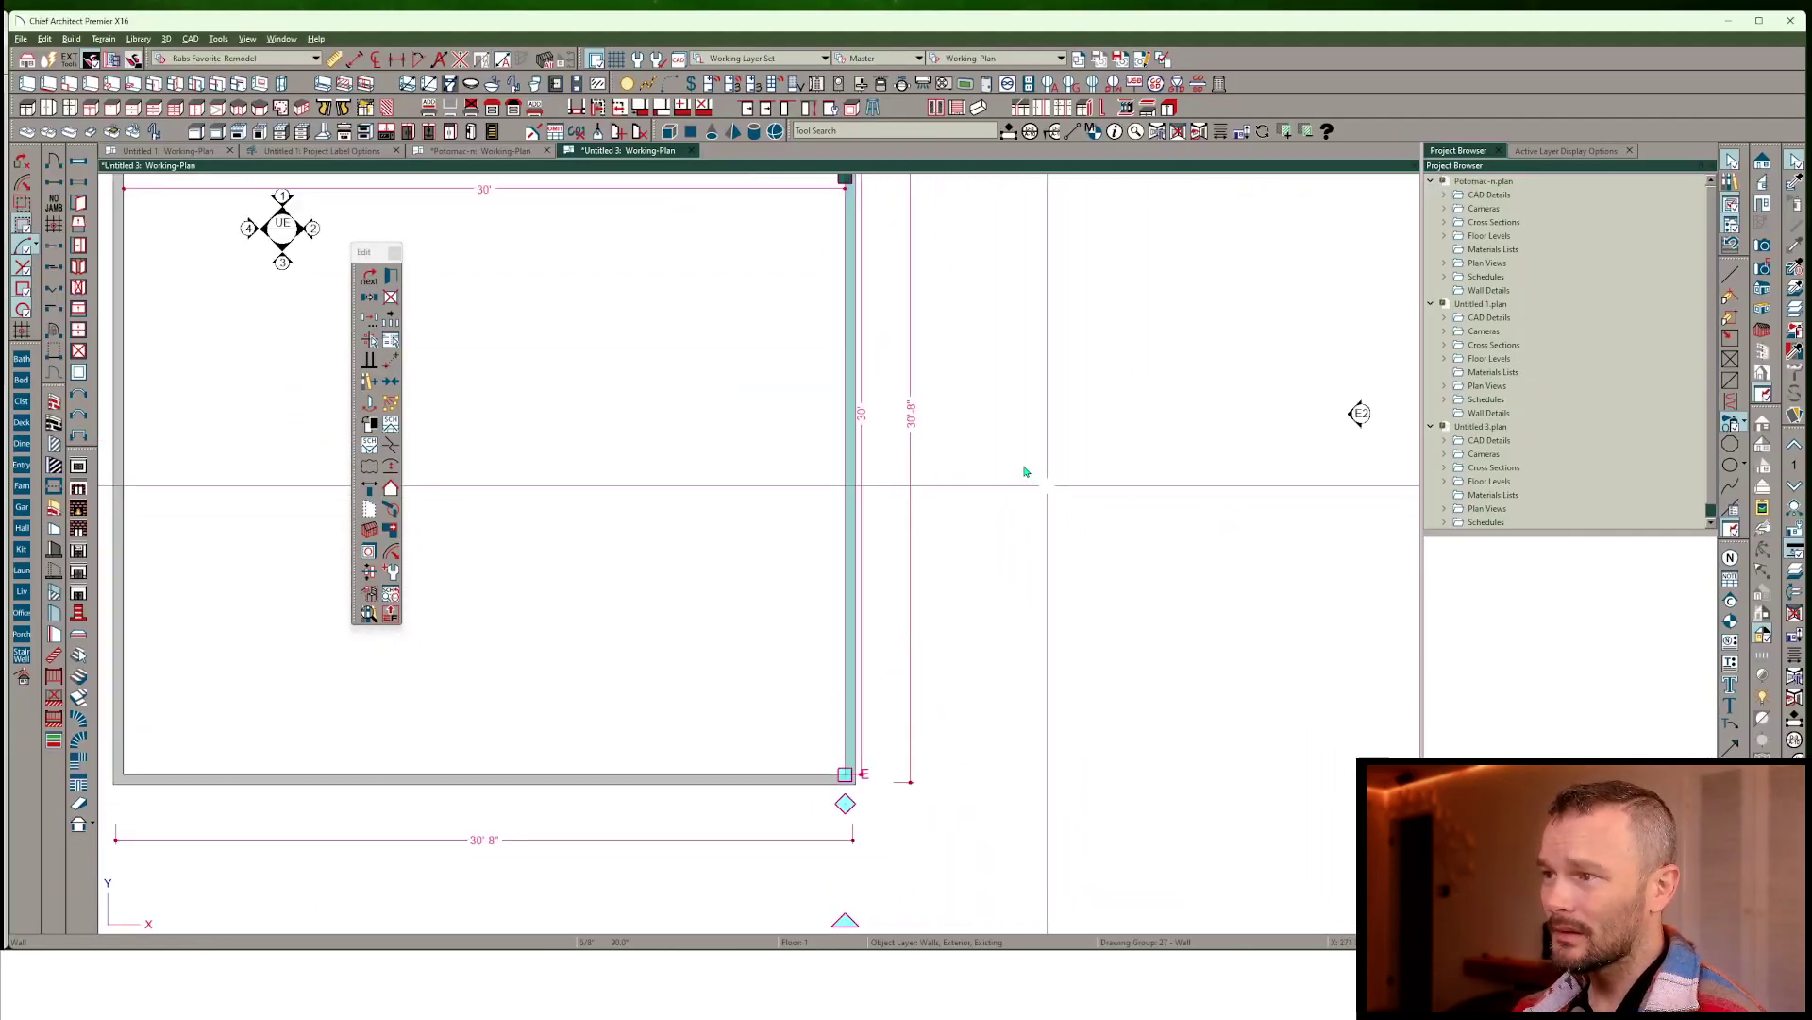
{"action": "middle_click_drag", "start_coordinate": [996, 137], "coordinate": [996, 521]}
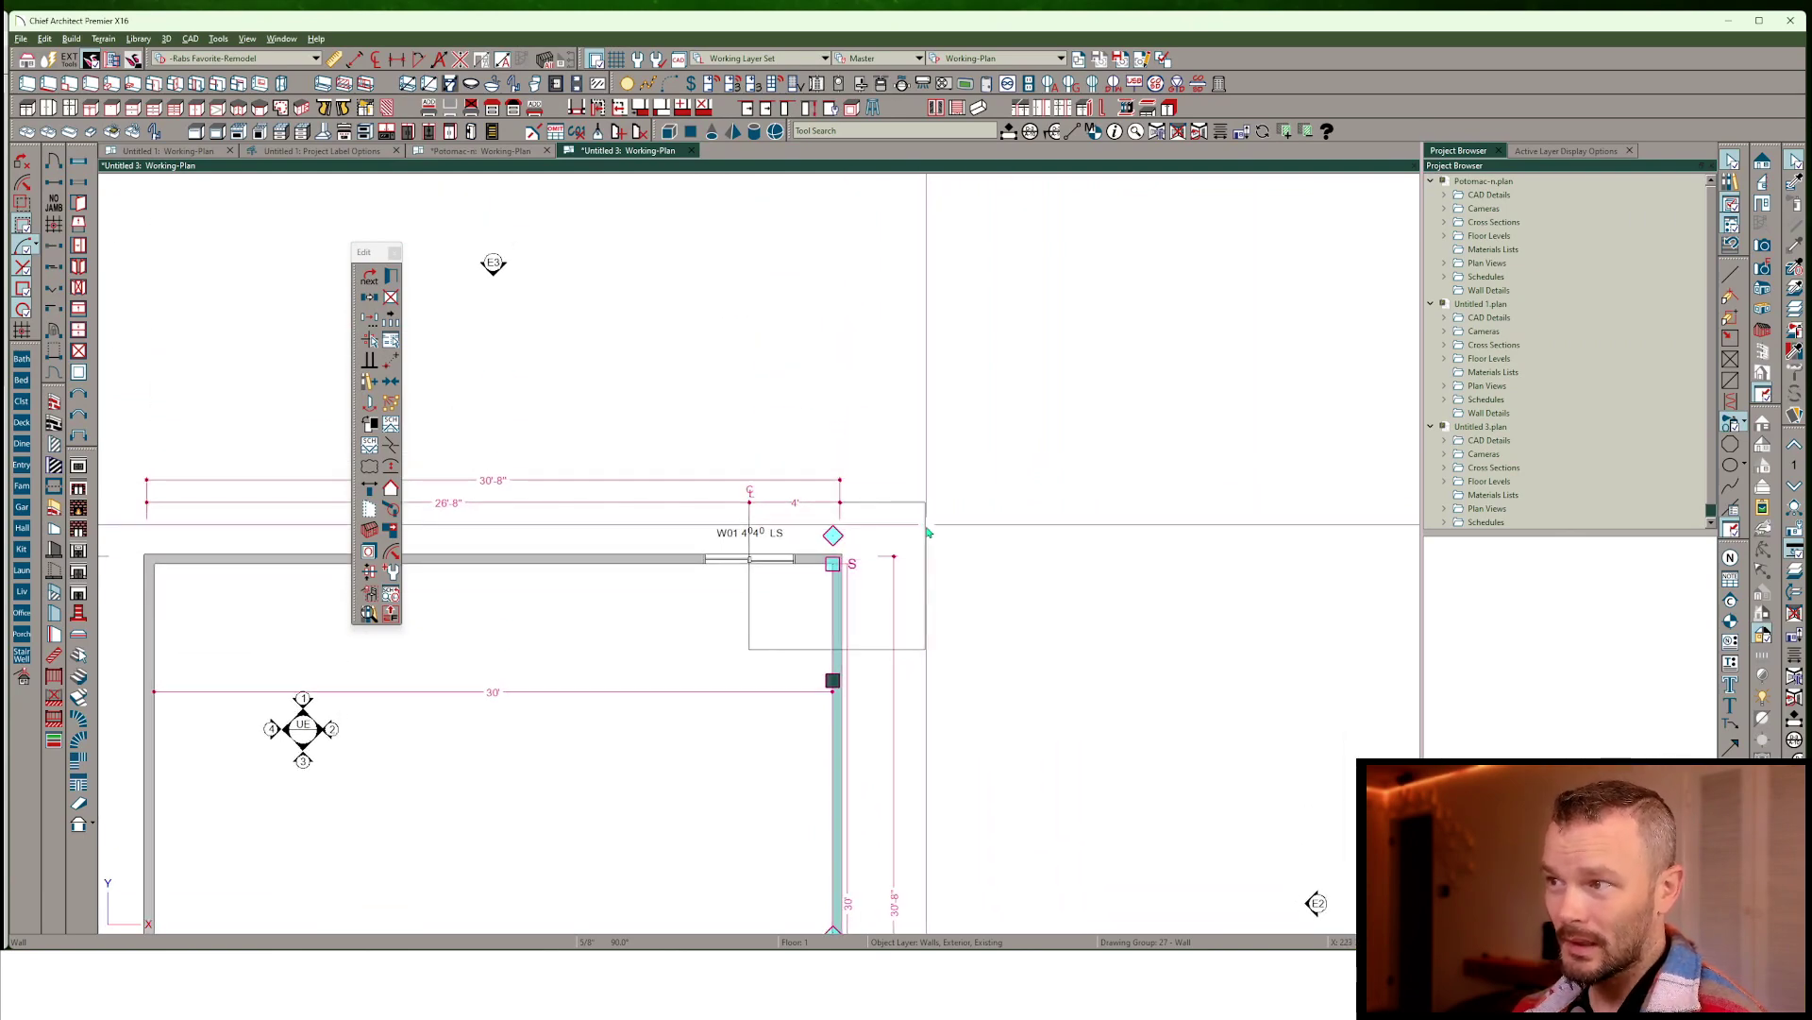
Move the rectangle clear of the house, then shrink it to about 4 1/8" high and examine how its edit handles crowd together
{"action": "left_click", "coordinate": [887, 574]}
{"action": "left_click_drag", "start_coordinate": [887, 574], "coordinate": [1137, 566]}
{"action": "scroll", "coordinate": [1168, 490], "scroll_direction": "up", "scroll_amount": 1}
{"action": "scroll", "coordinate": [1168, 490], "scroll_direction": "up", "scroll_amount": 1}
{"action": "left_click_drag", "start_coordinate": [1096, 482], "coordinate": [876, 651]}
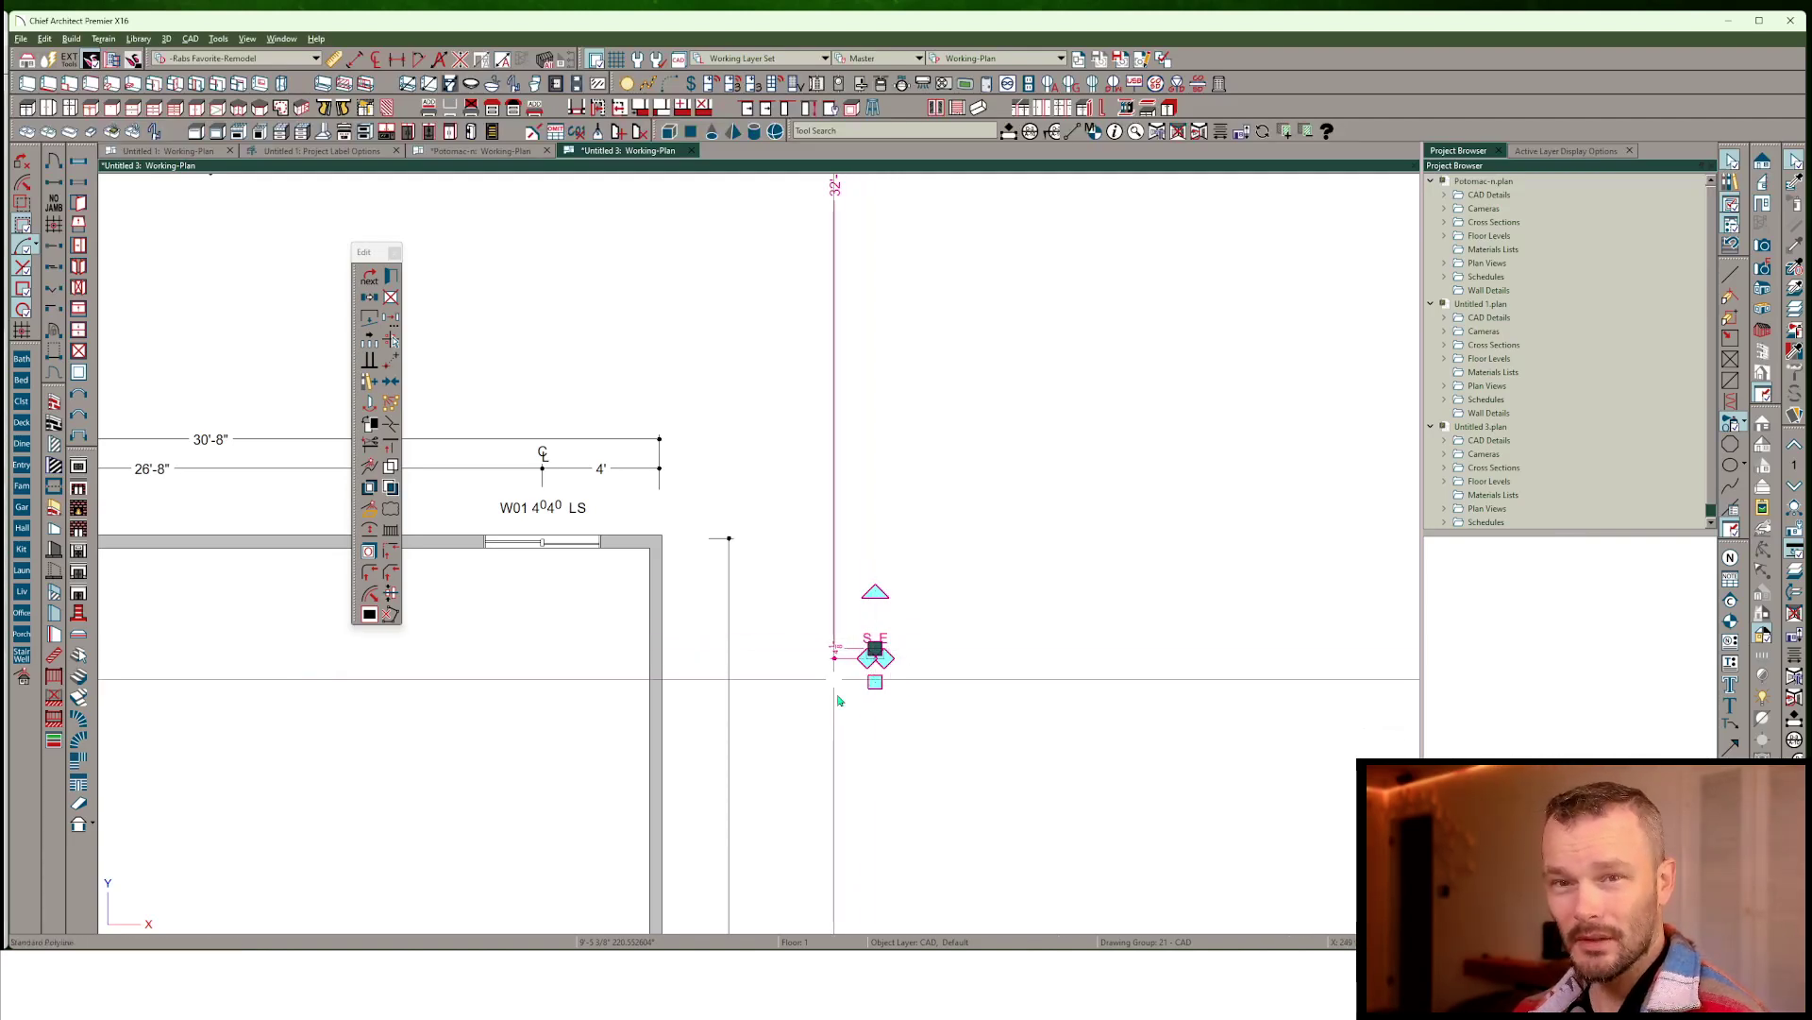
{"action": "scroll", "coordinate": [850, 661], "scroll_direction": "up", "scroll_amount": 5}
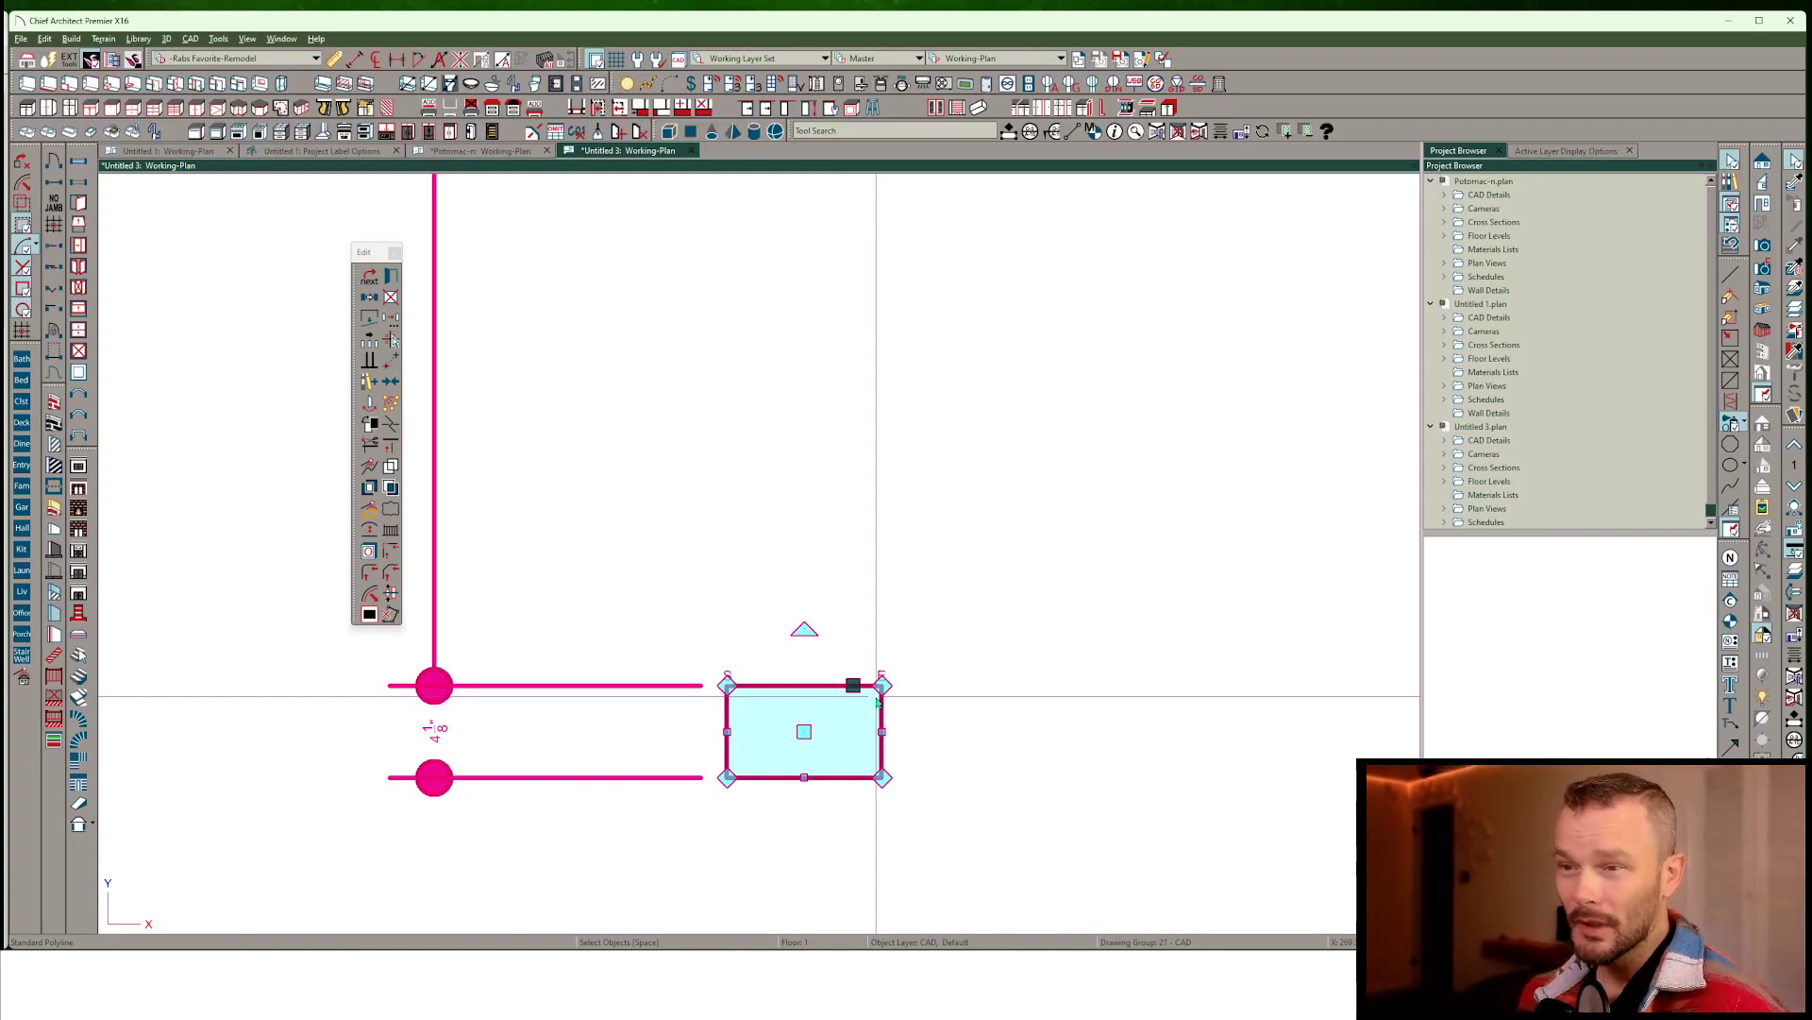
{"action": "scroll", "coordinate": [878, 700], "scroll_direction": "down", "scroll_amount": 5}
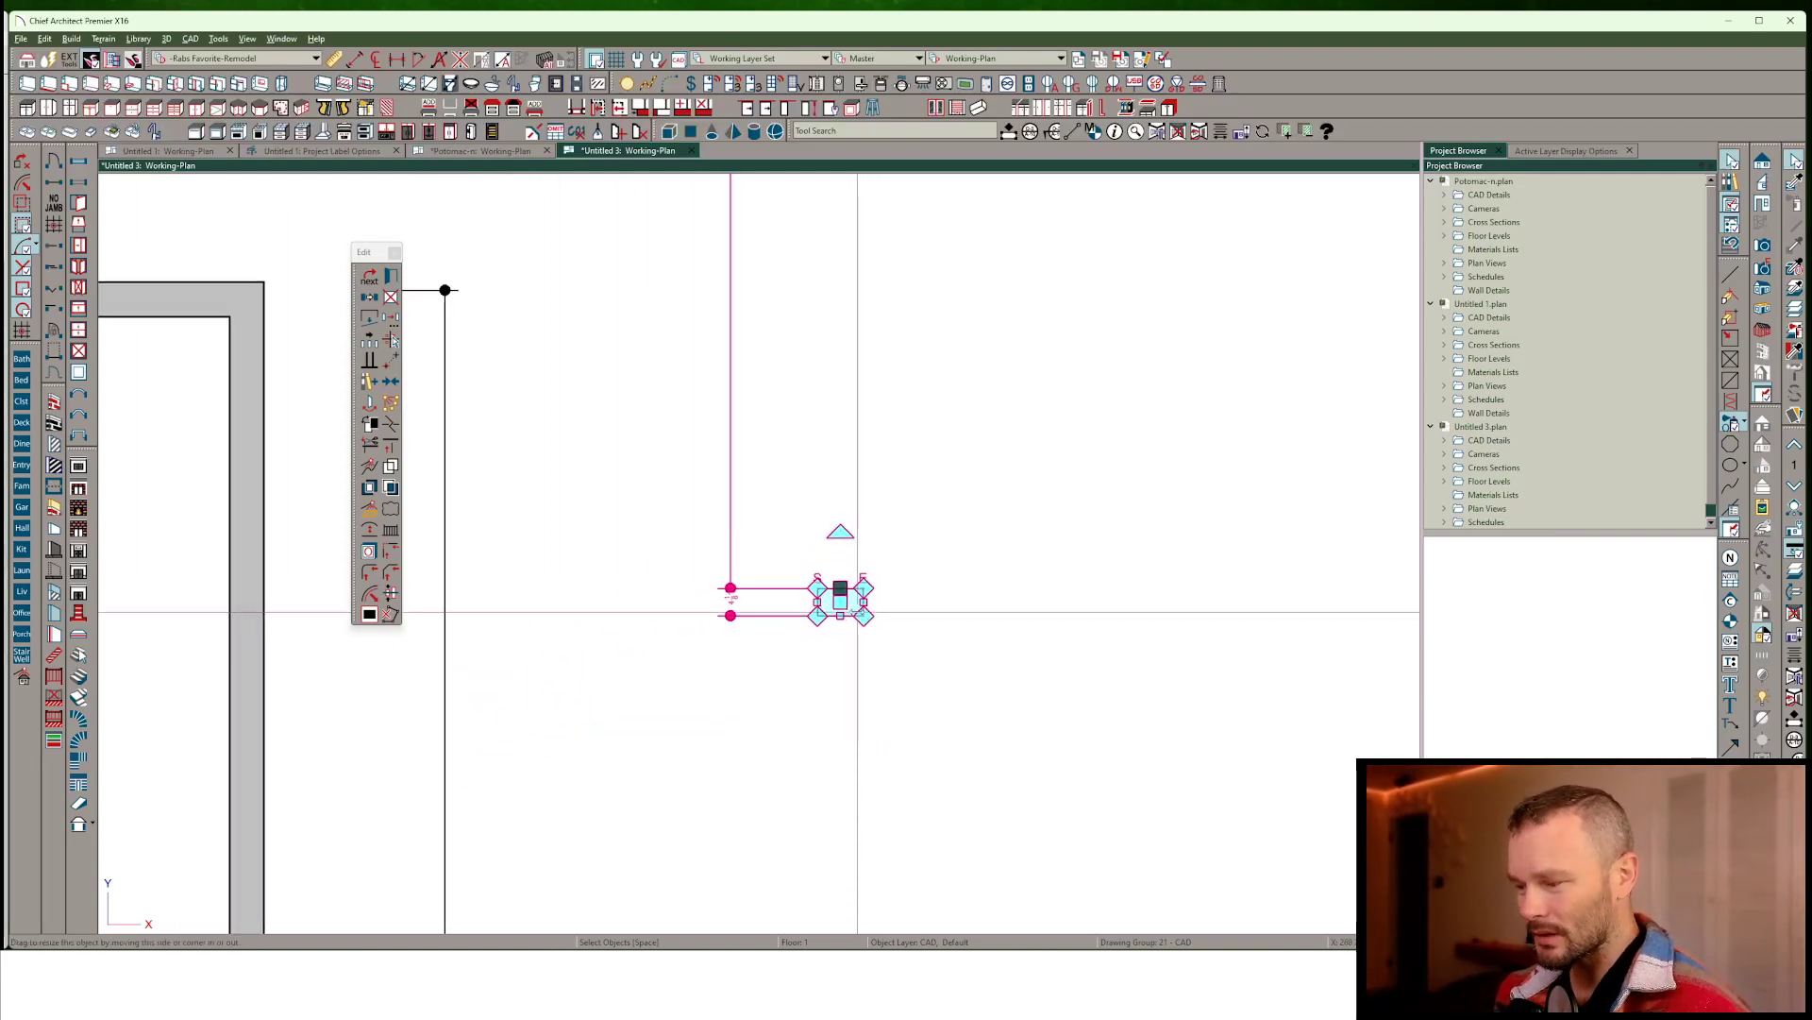
{"action": "scroll", "coordinate": [859, 612], "scroll_direction": "down", "scroll_amount": 2}
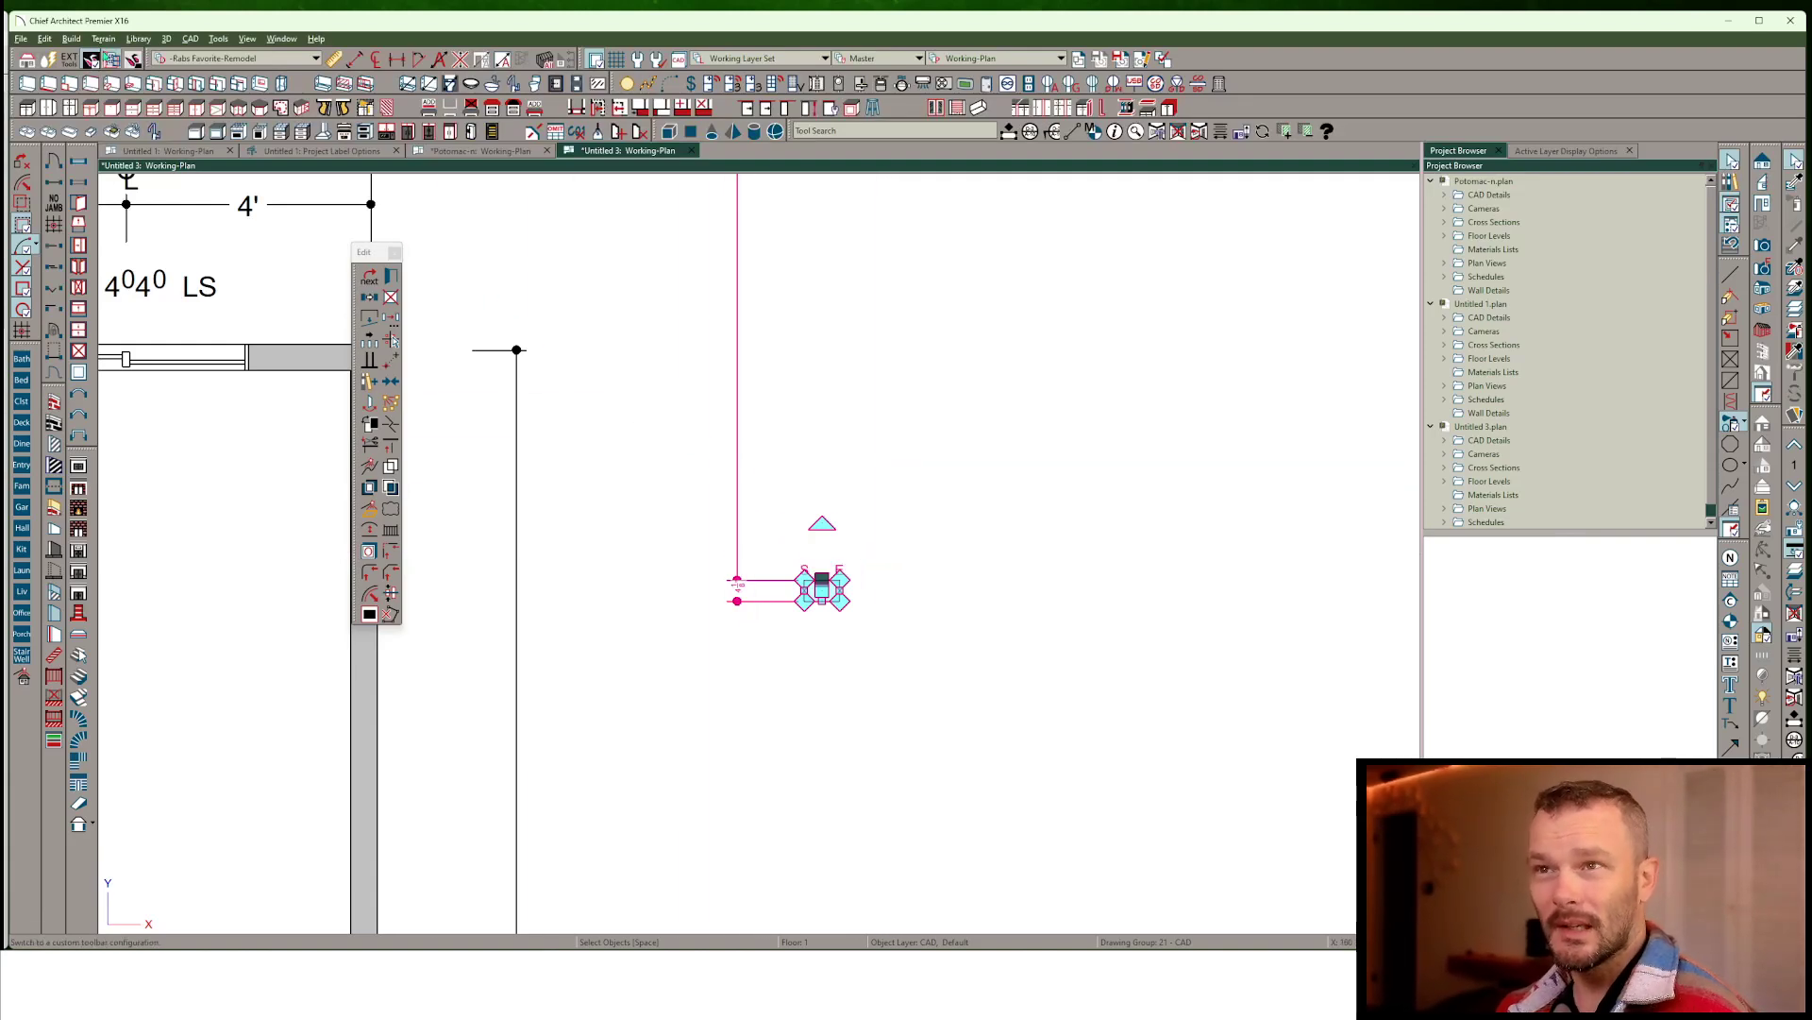
In the edit preferences, set the Edit Handle Size to 3 and the Edit Handle Tolerance to 5 scaled pixels
{"action": "left_click", "coordinate": [45, 39]}
{"action": "left_click", "coordinate": [131, 389]}
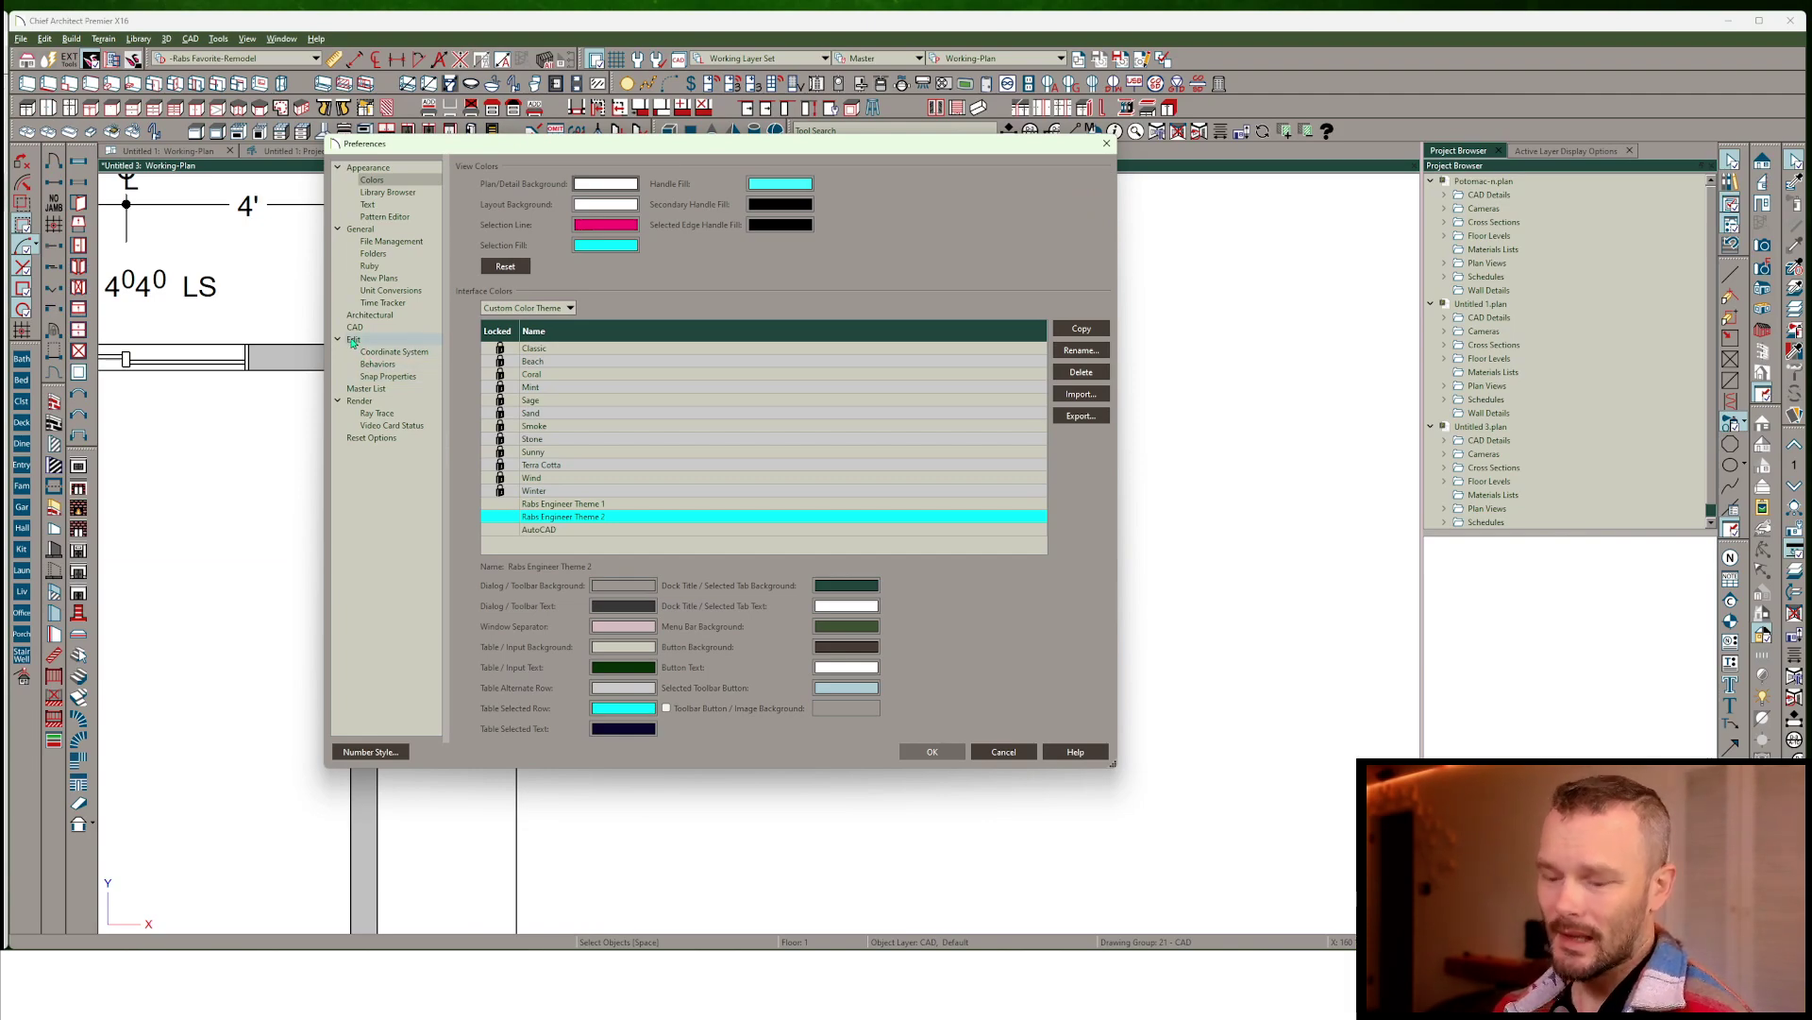
{"action": "left_click", "coordinate": [353, 339]}
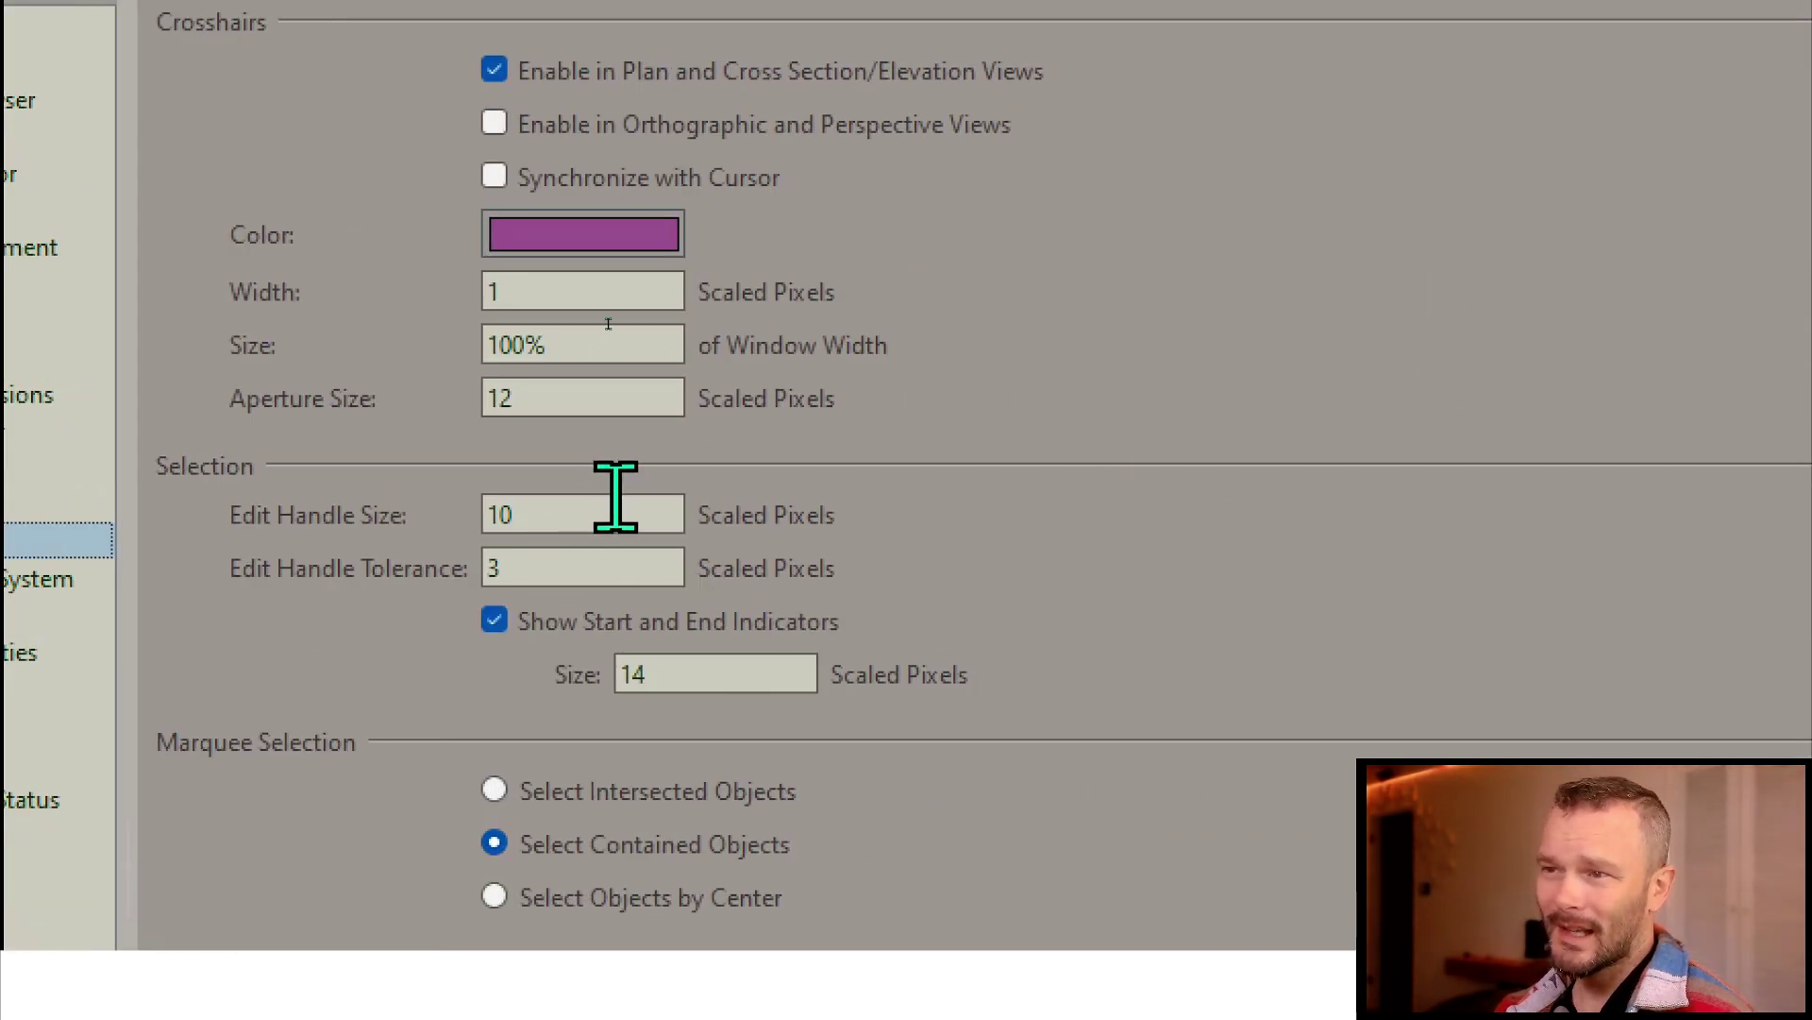
{"action": "double_click", "coordinate": [615, 498]}
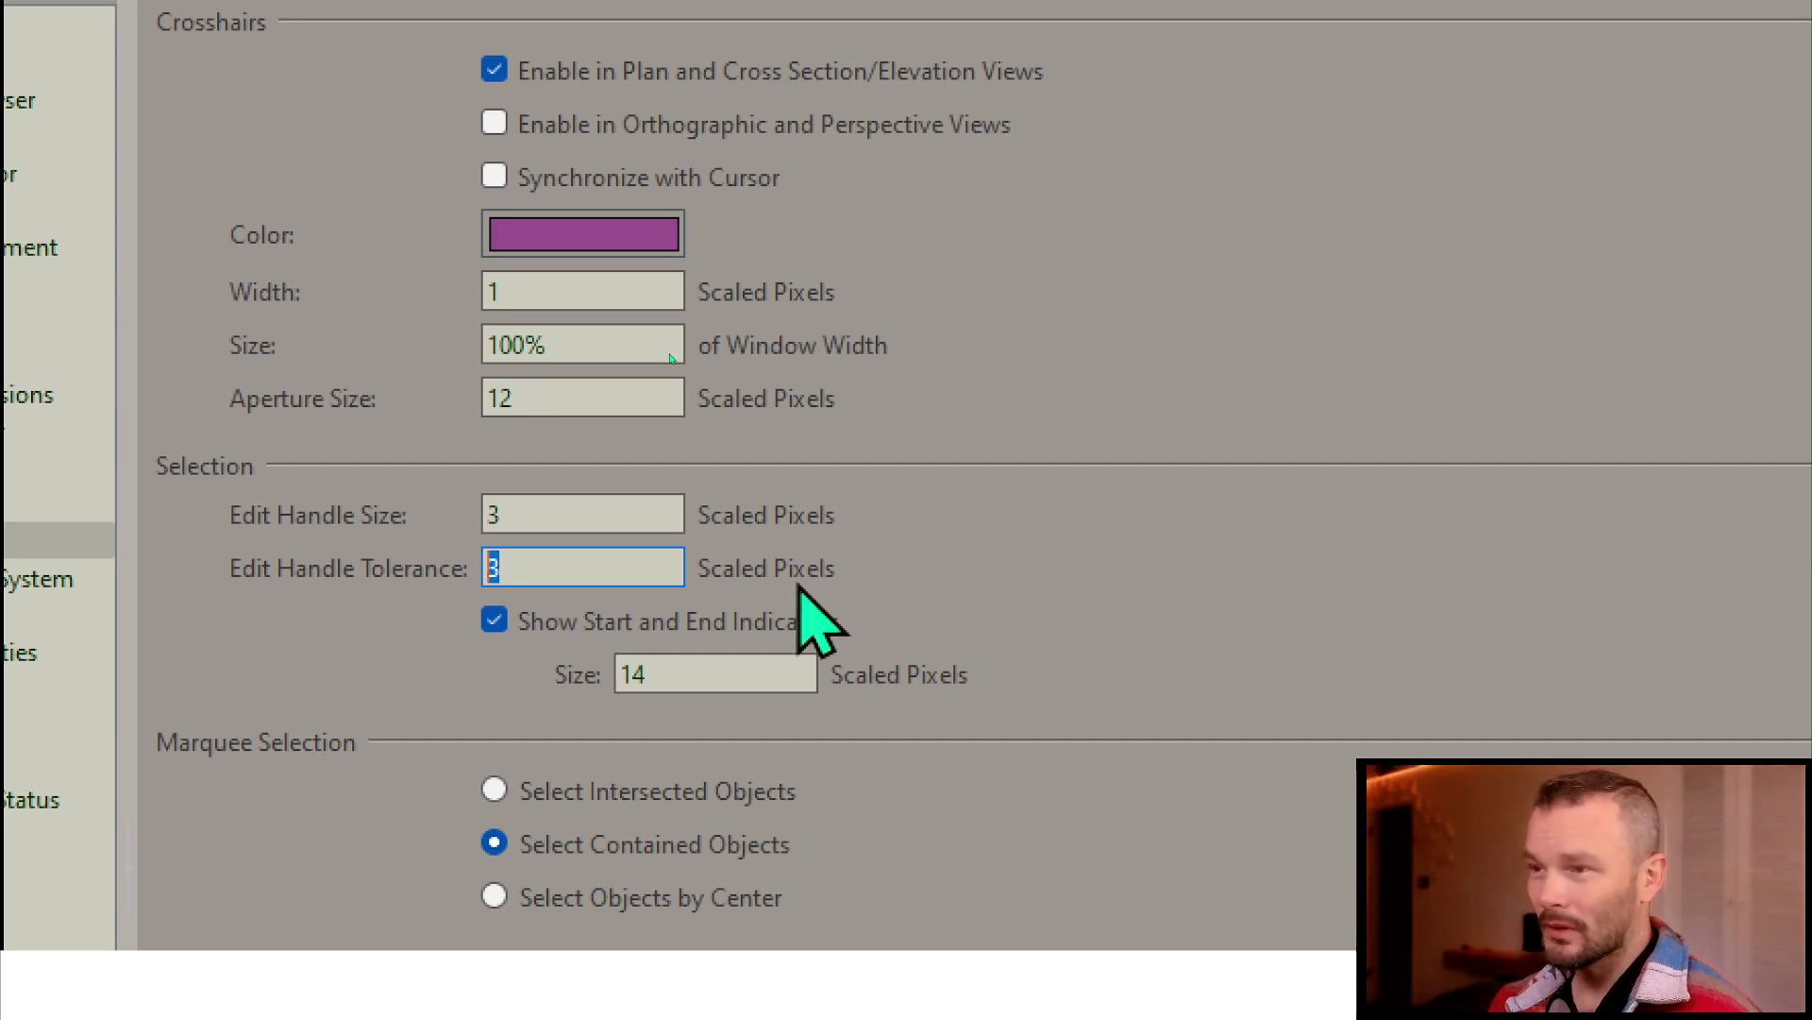
{"action": "type", "text": "5"}
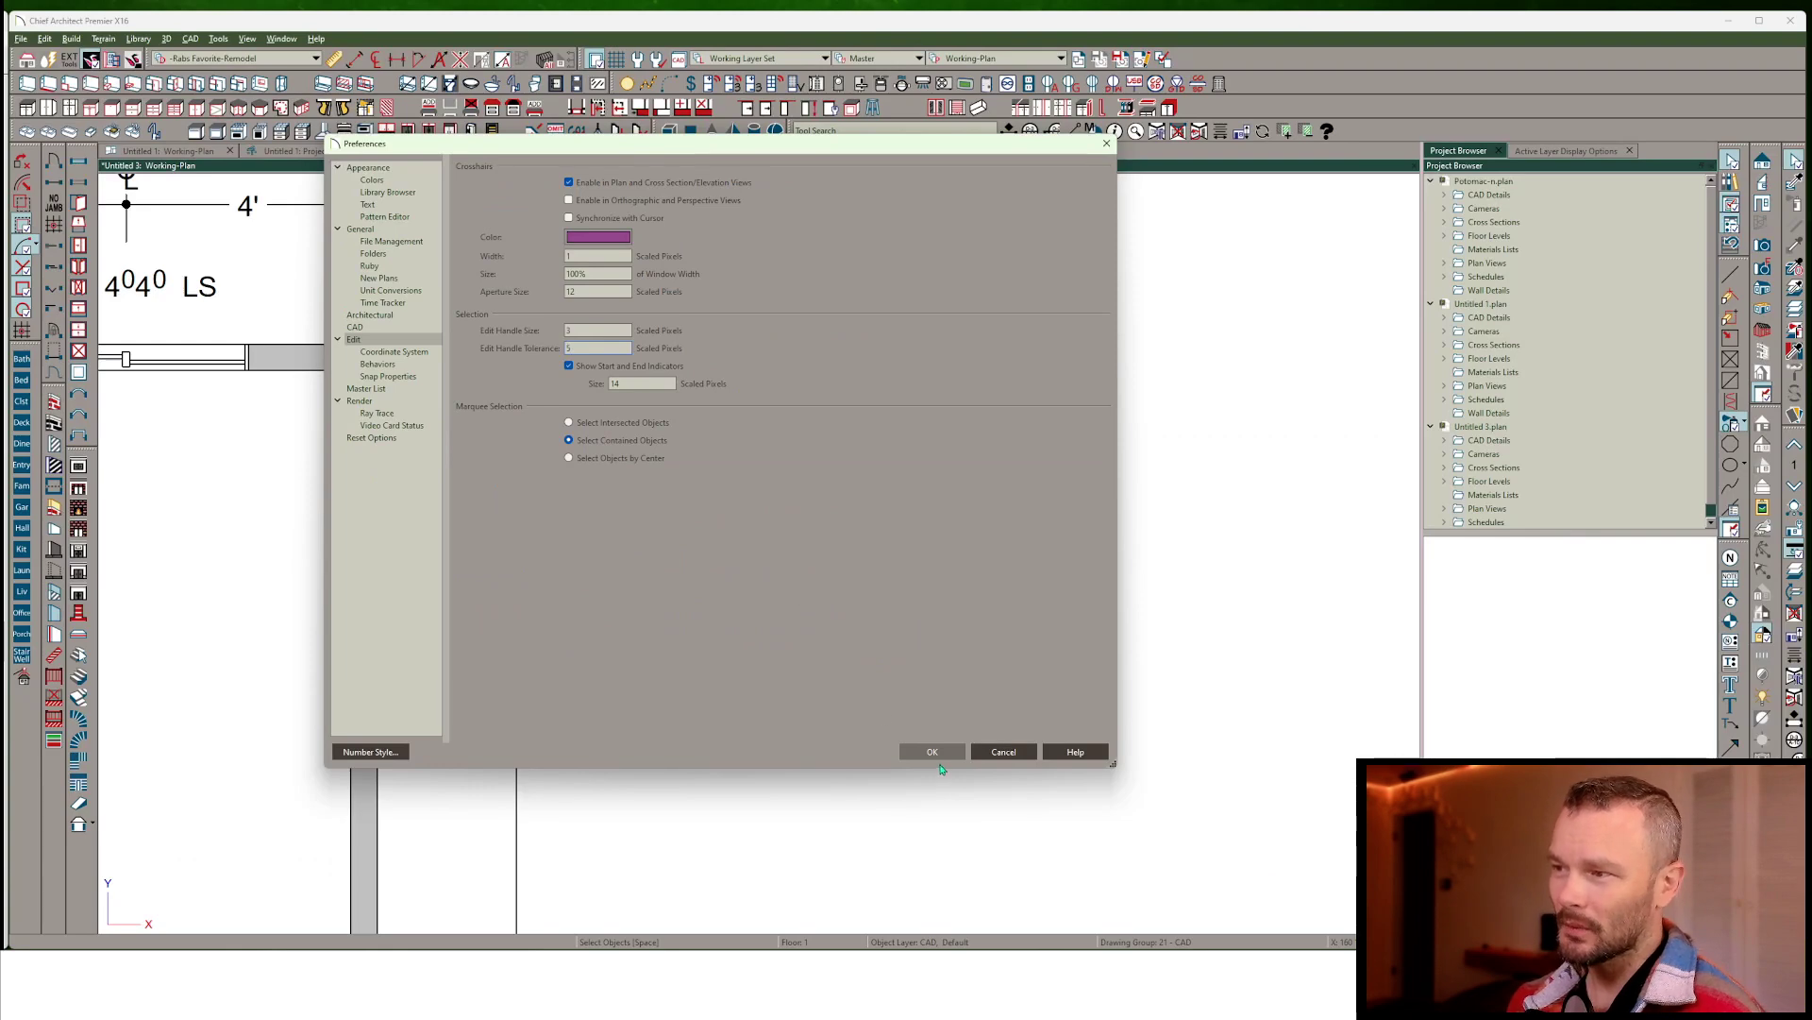
{"action": "left_click", "coordinate": [932, 751]}
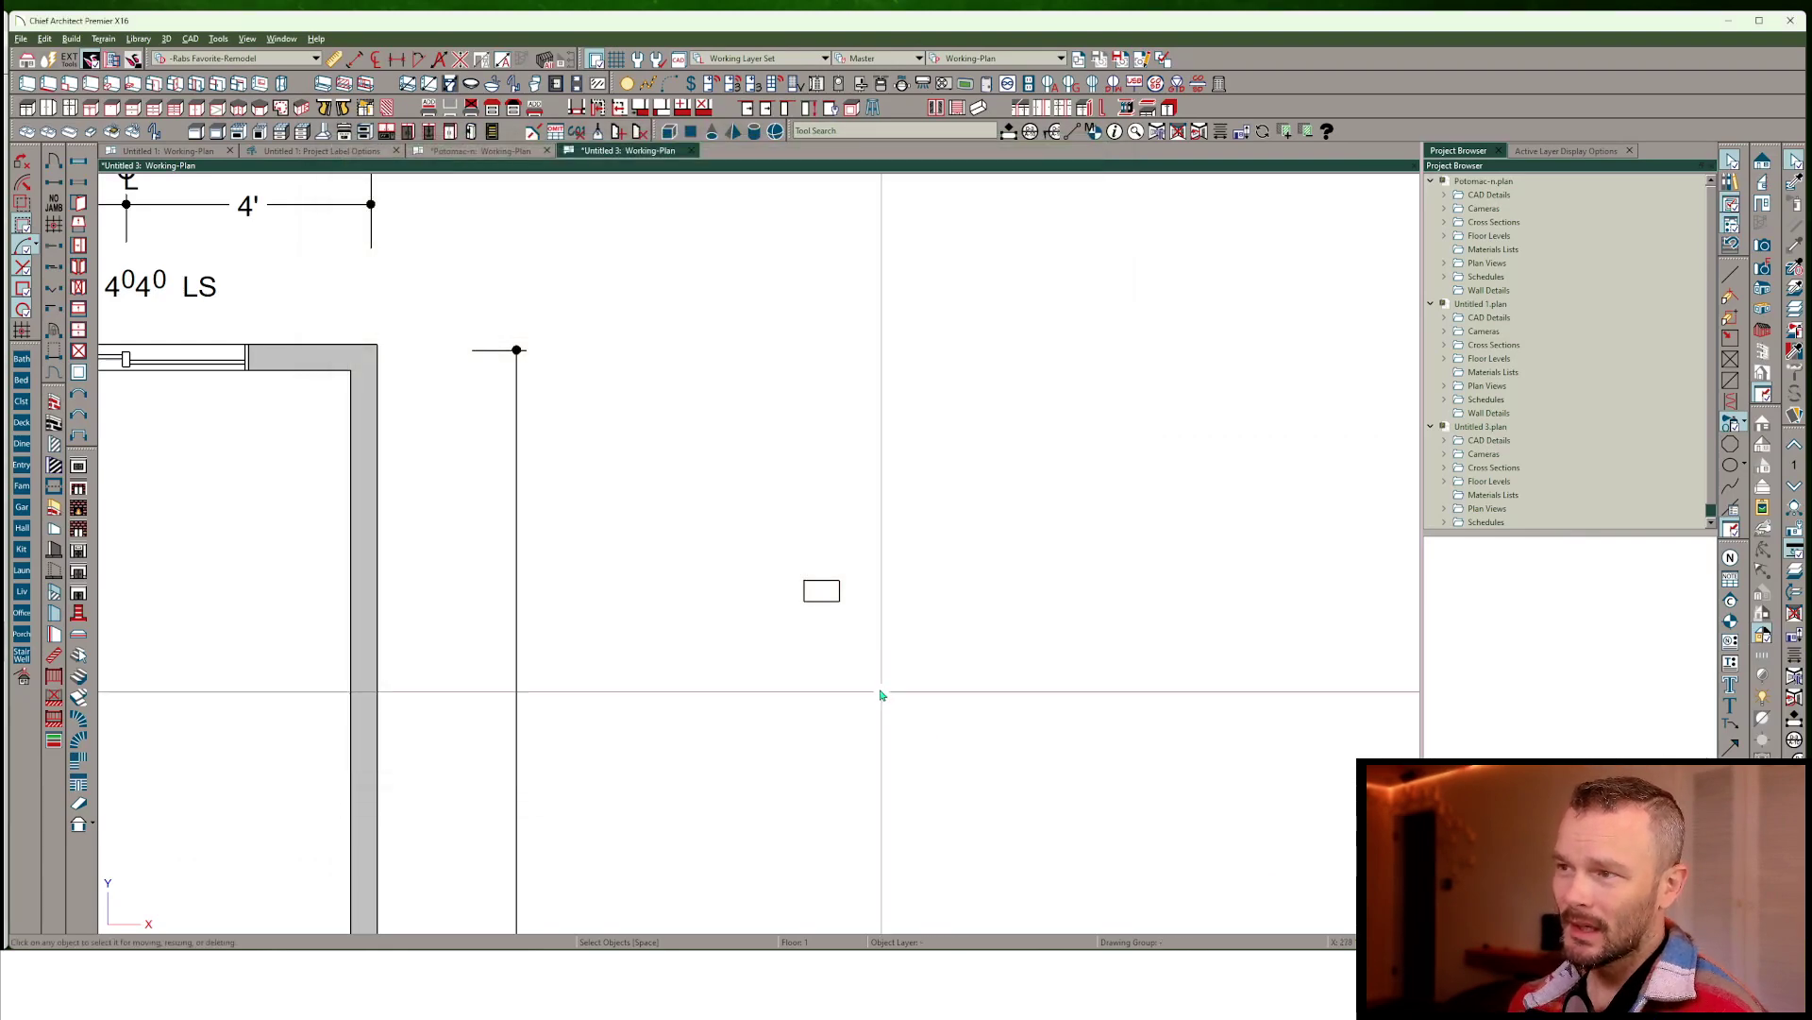
Select the tiny rectangle, enlarge it from a corner to about 3'-7 1/4" by 3'-3 1/2", and reselect it to check the handles
{"action": "left_click", "coordinate": [823, 593]}
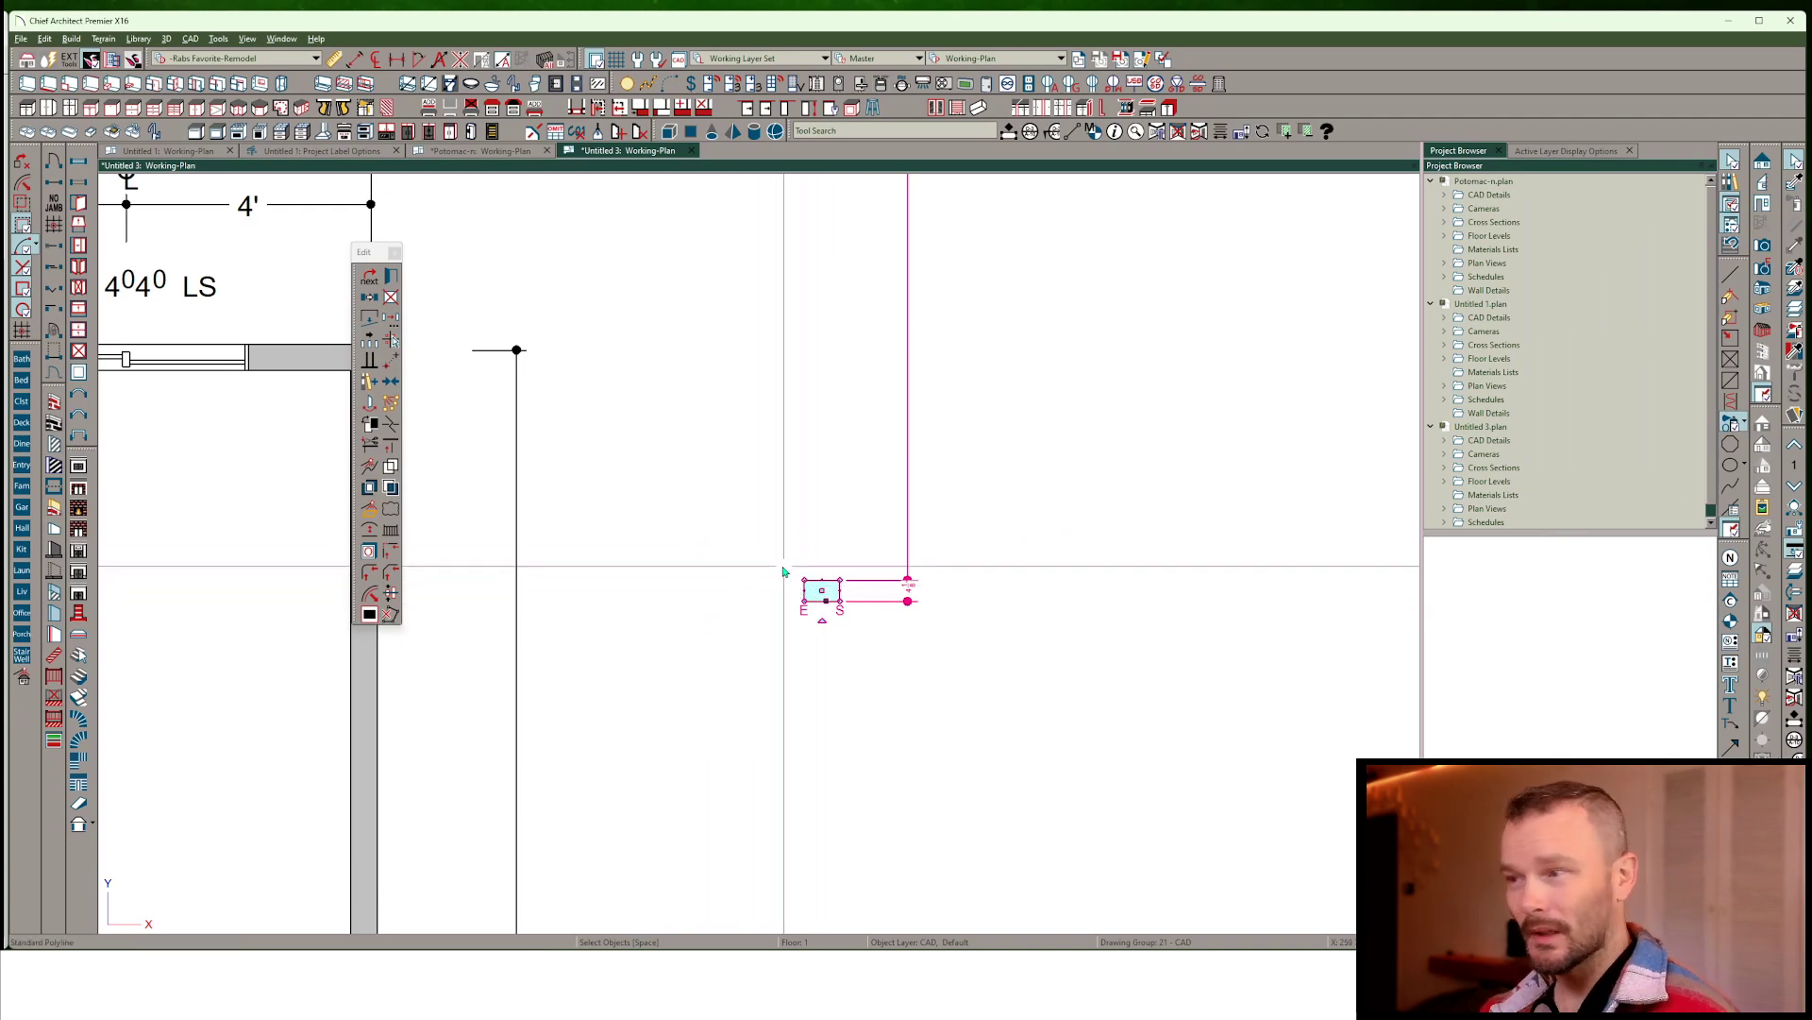
{"action": "left_click_drag", "start_coordinate": [804, 573], "coordinate": [619, 397]}
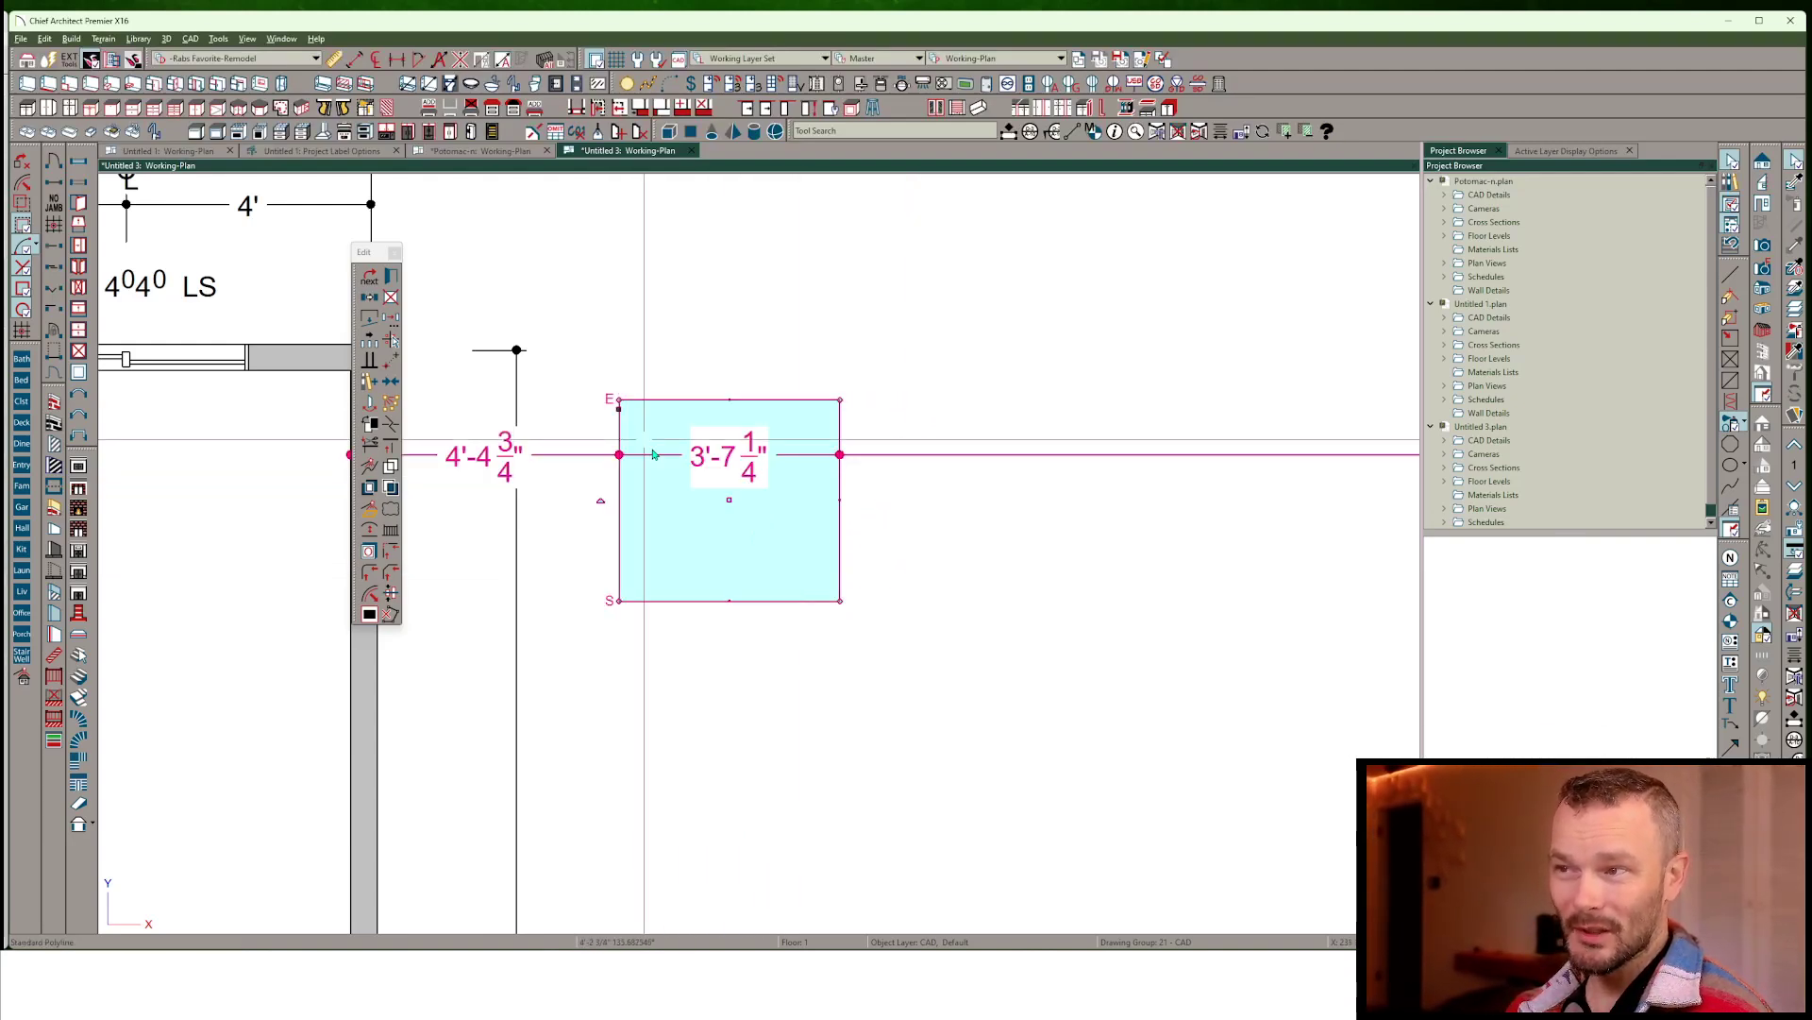
{"action": "left_click", "coordinate": [825, 626]}
{"action": "scroll", "coordinate": [825, 627], "scroll_direction": "up", "scroll_amount": 1}
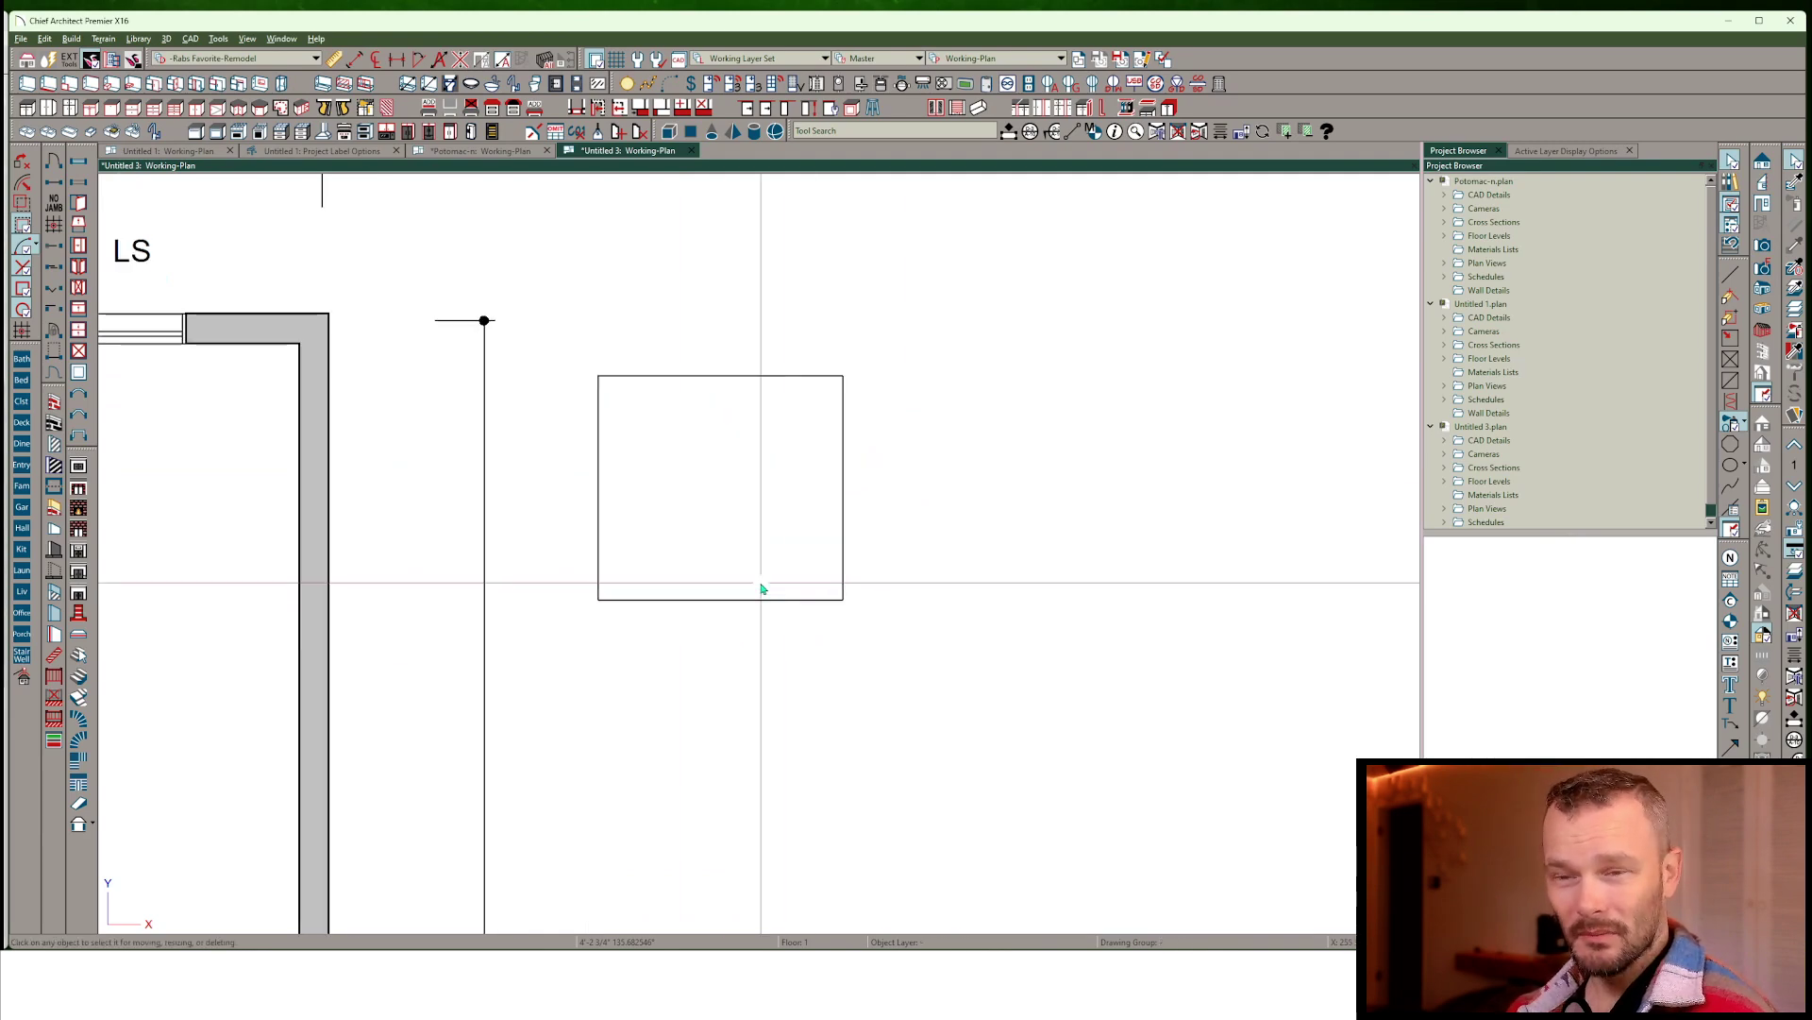
{"action": "left_click", "coordinate": [785, 599]}
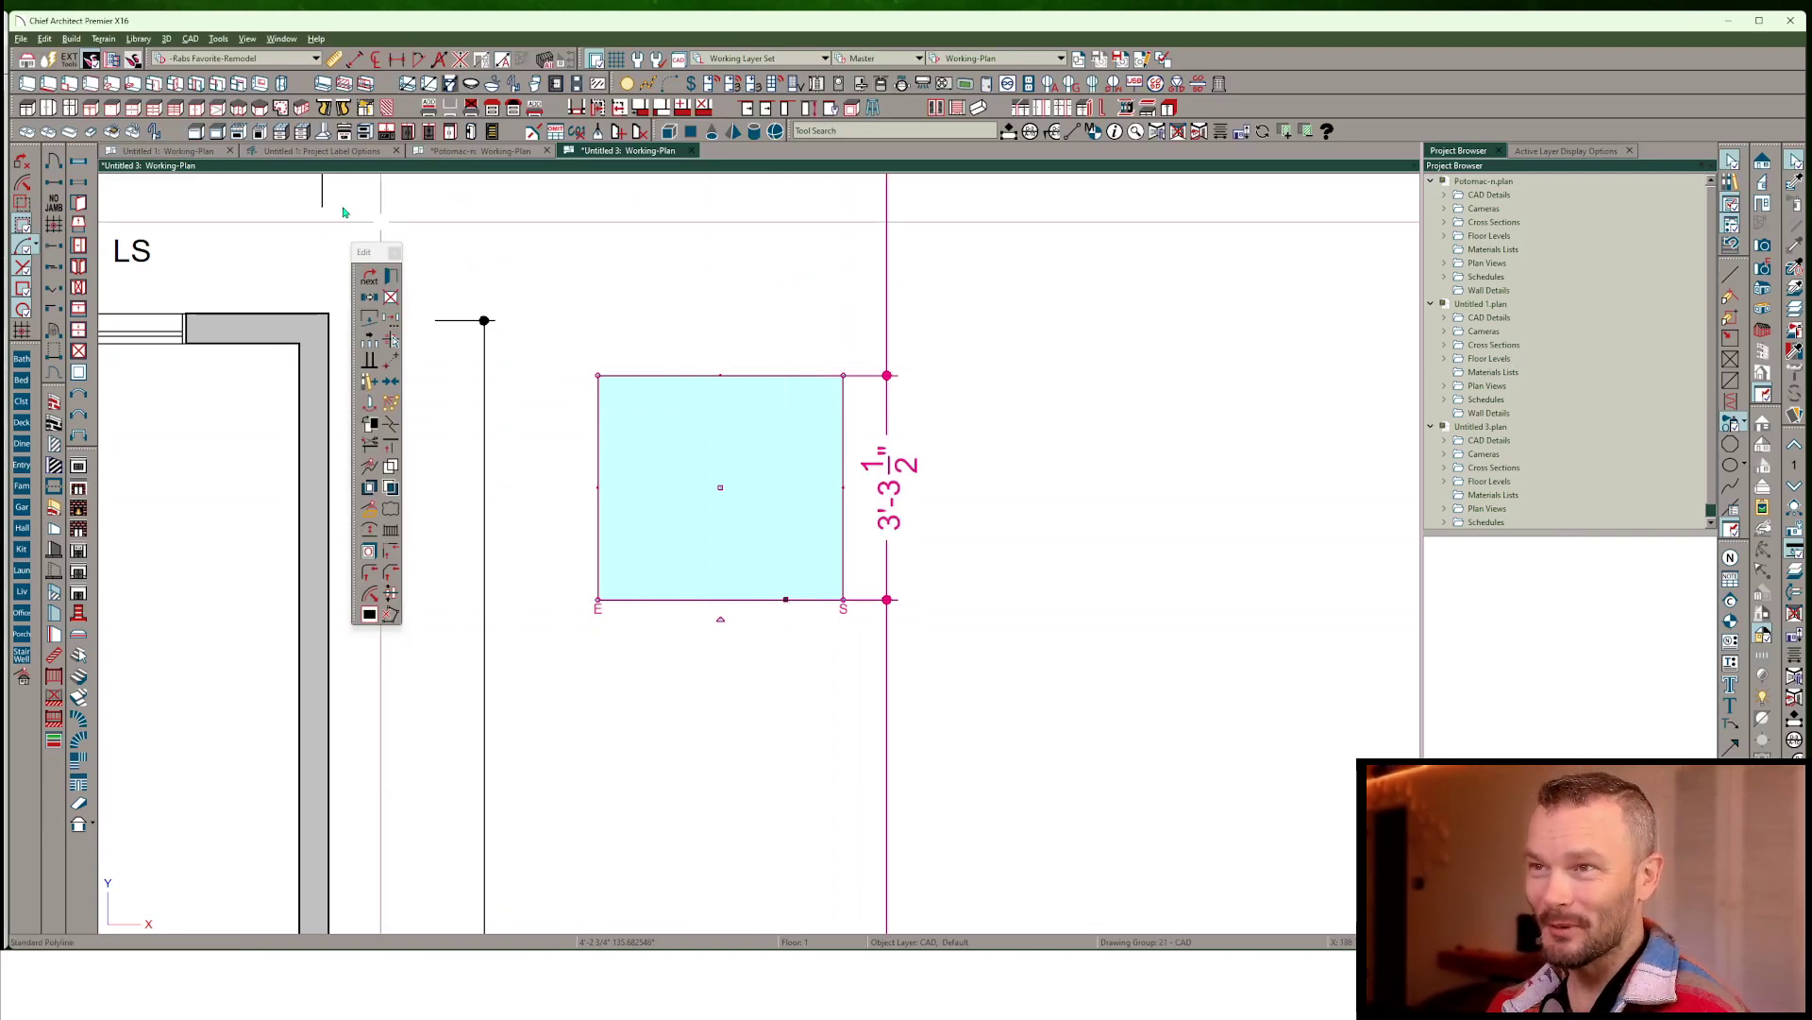
Increase the Edit Handle Size in the edit preferences and set the Edit Handle Tolerance to 3 scaled pixels
{"action": "left_click", "coordinate": [44, 39]}
{"action": "left_click", "coordinate": [76, 390]}
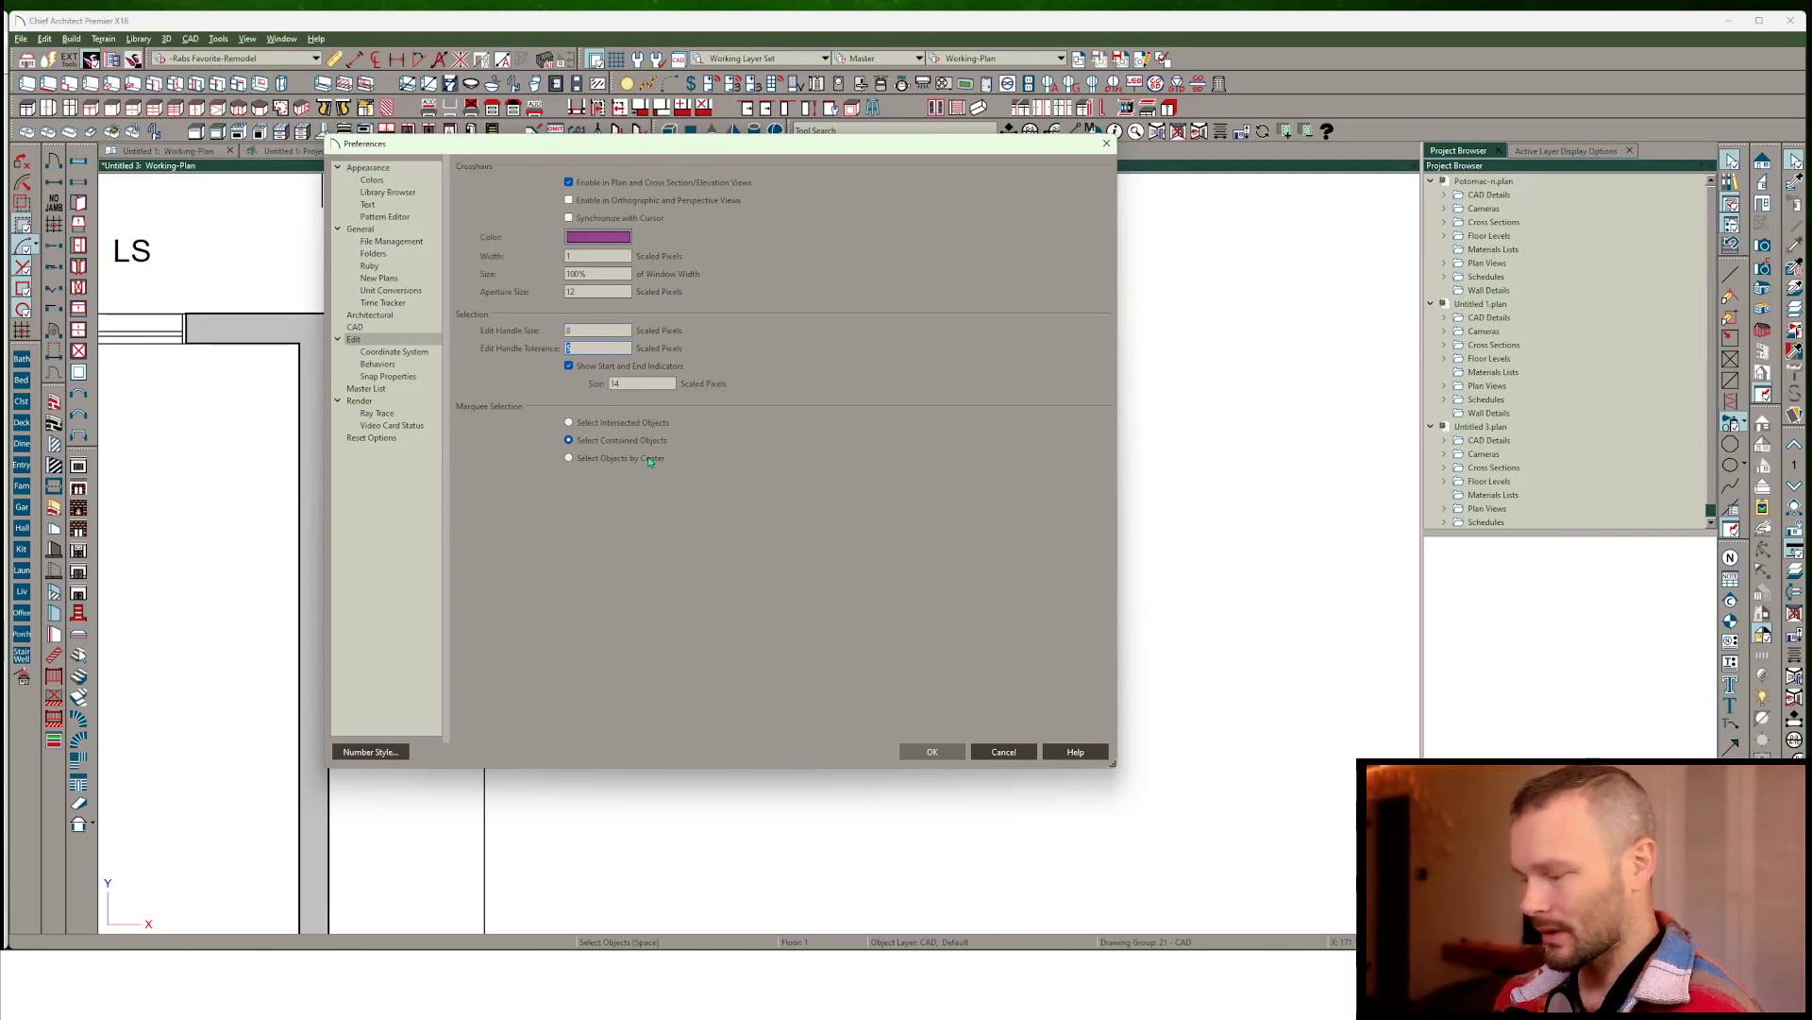
{"action": "type", "text": "3"}
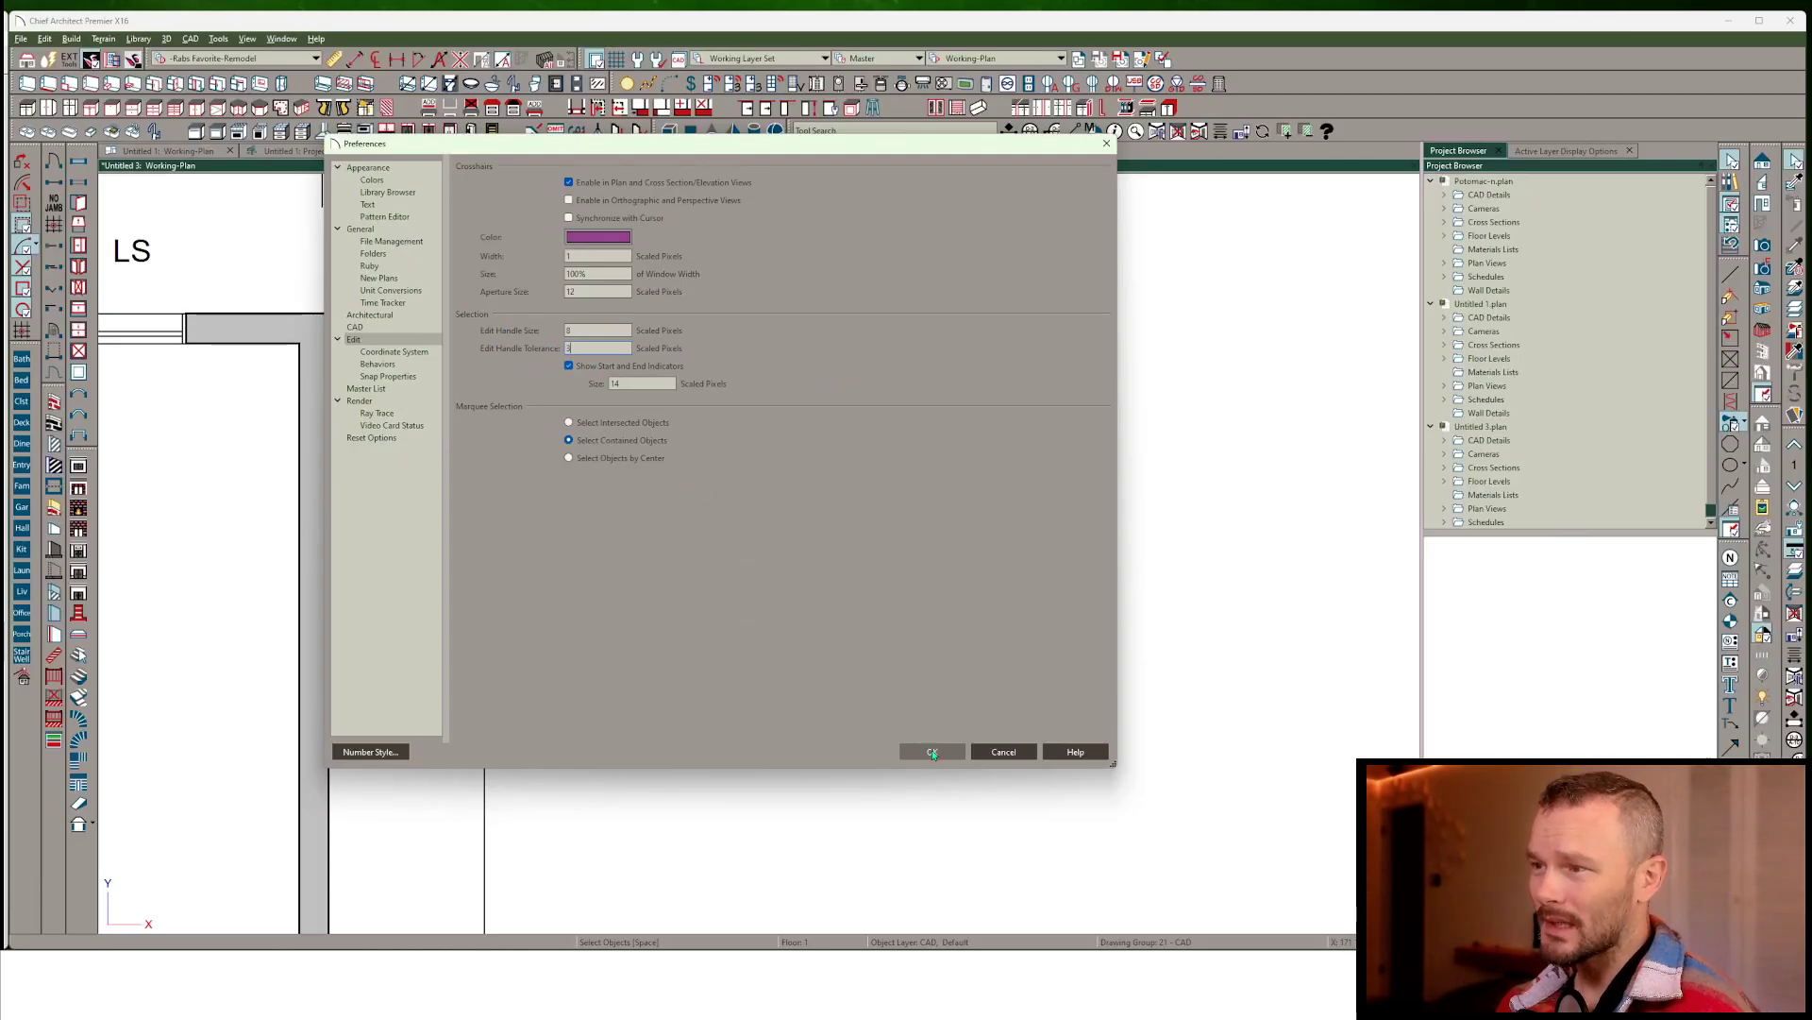
{"action": "left_click", "coordinate": [932, 752]}
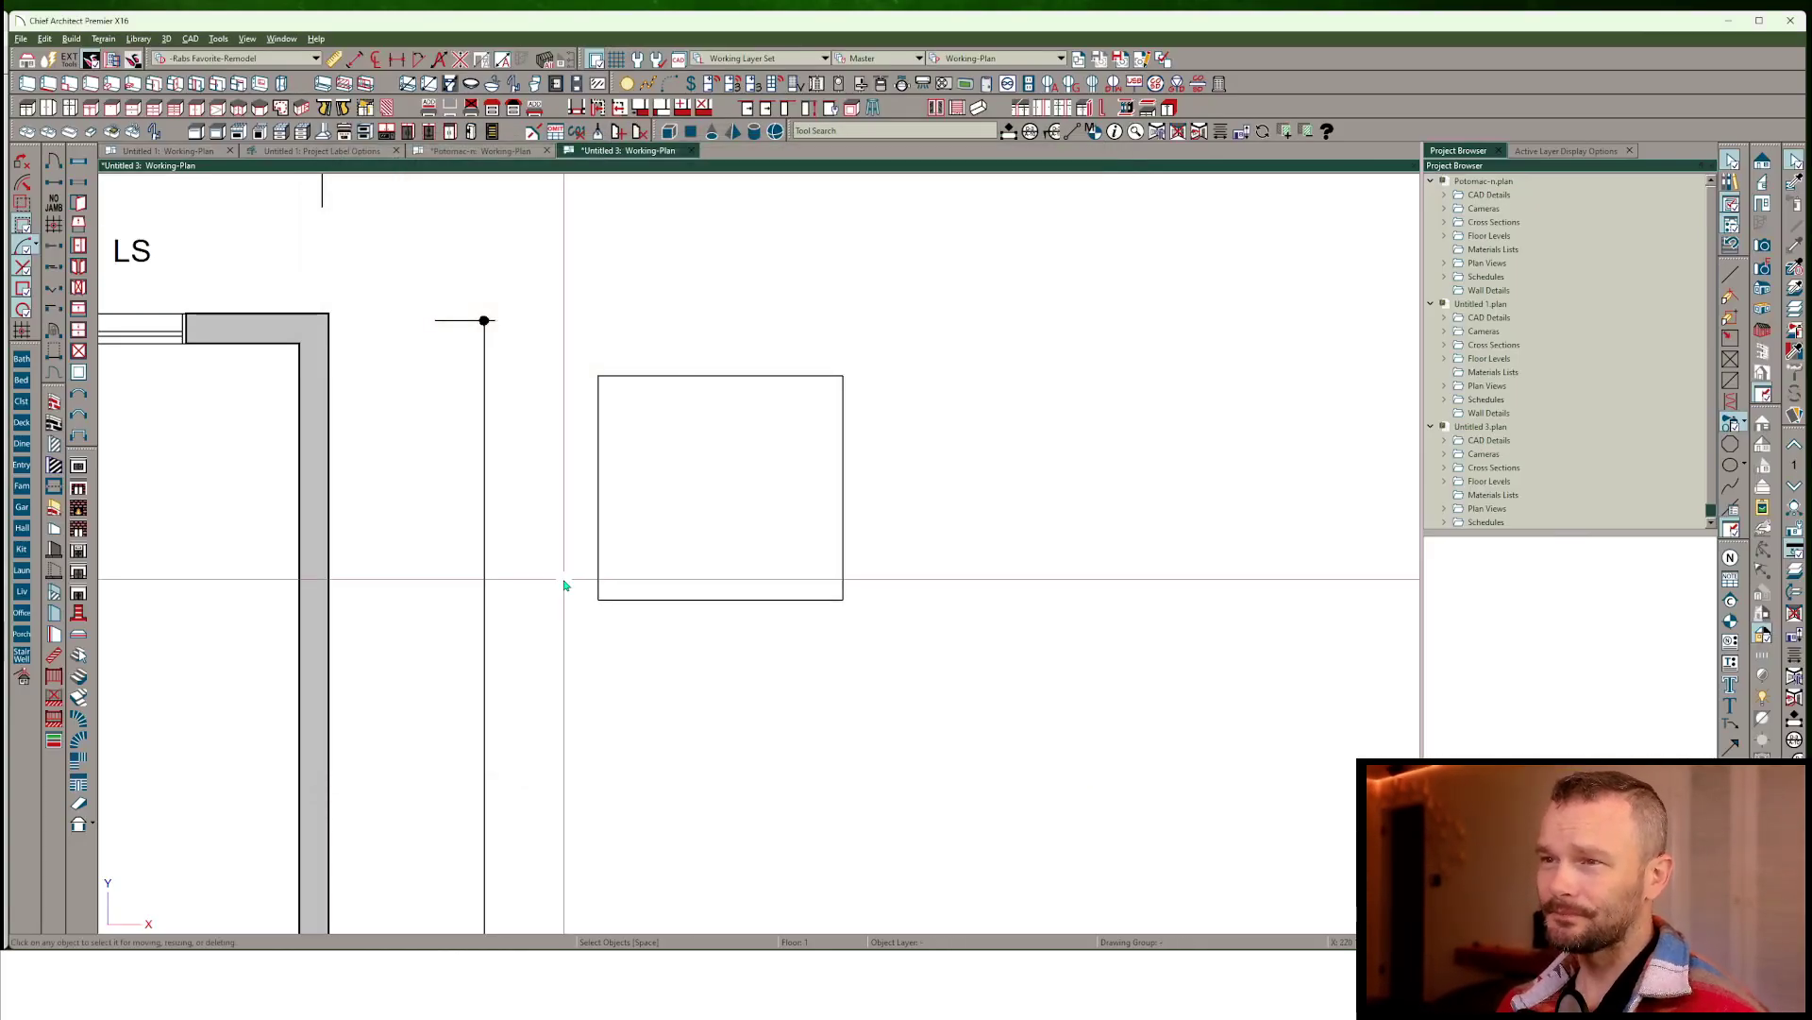
Draw an interior wall vertically through the middle of the house, connecting the upper and lower exterior walls
{"action": "scroll", "coordinate": [579, 530], "scroll_direction": "down", "scroll_amount": 5}
{"action": "scroll", "coordinate": [876, 575], "scroll_direction": "up", "scroll_amount": 1}
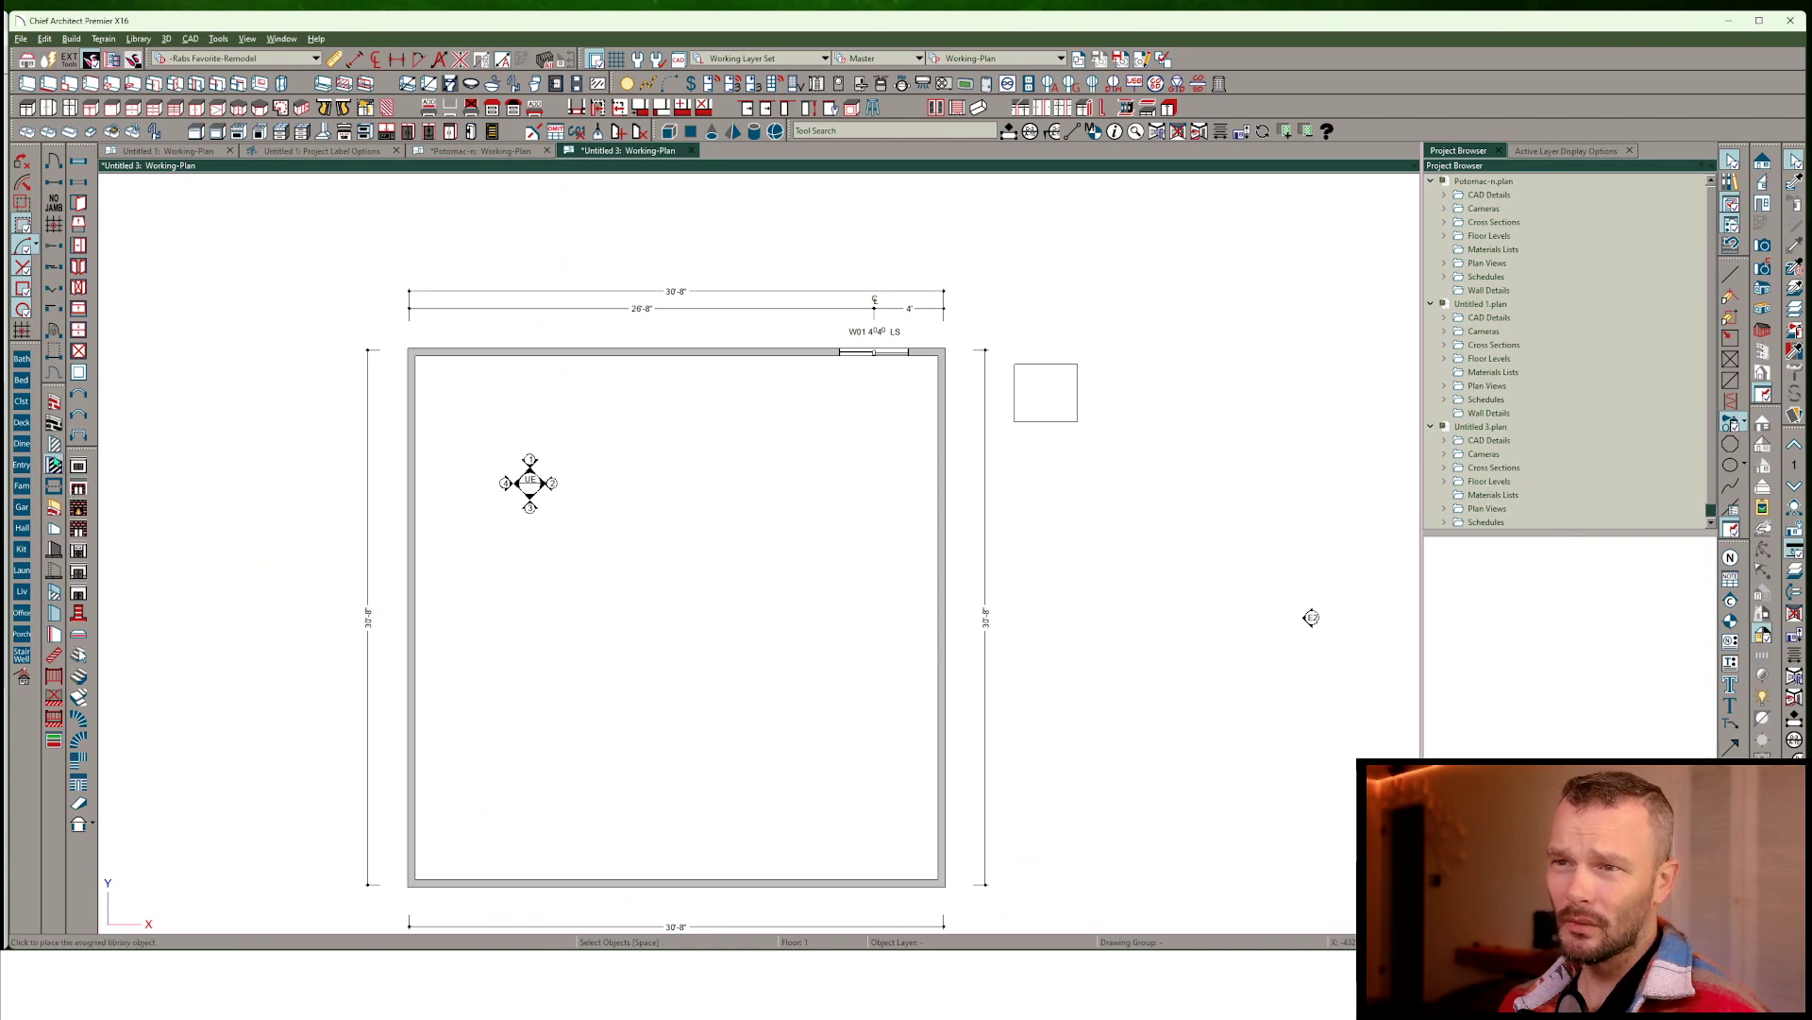
{"action": "left_click_drag", "start_coordinate": [696, 355], "coordinate": [696, 884]}
{"action": "scroll", "coordinate": [759, 552], "scroll_direction": "up", "scroll_amount": 1}
Dismiss the door default settings, place a hinged door in the upper part of the interior wall, and select it
{"action": "double_click", "coordinate": [57, 164]}
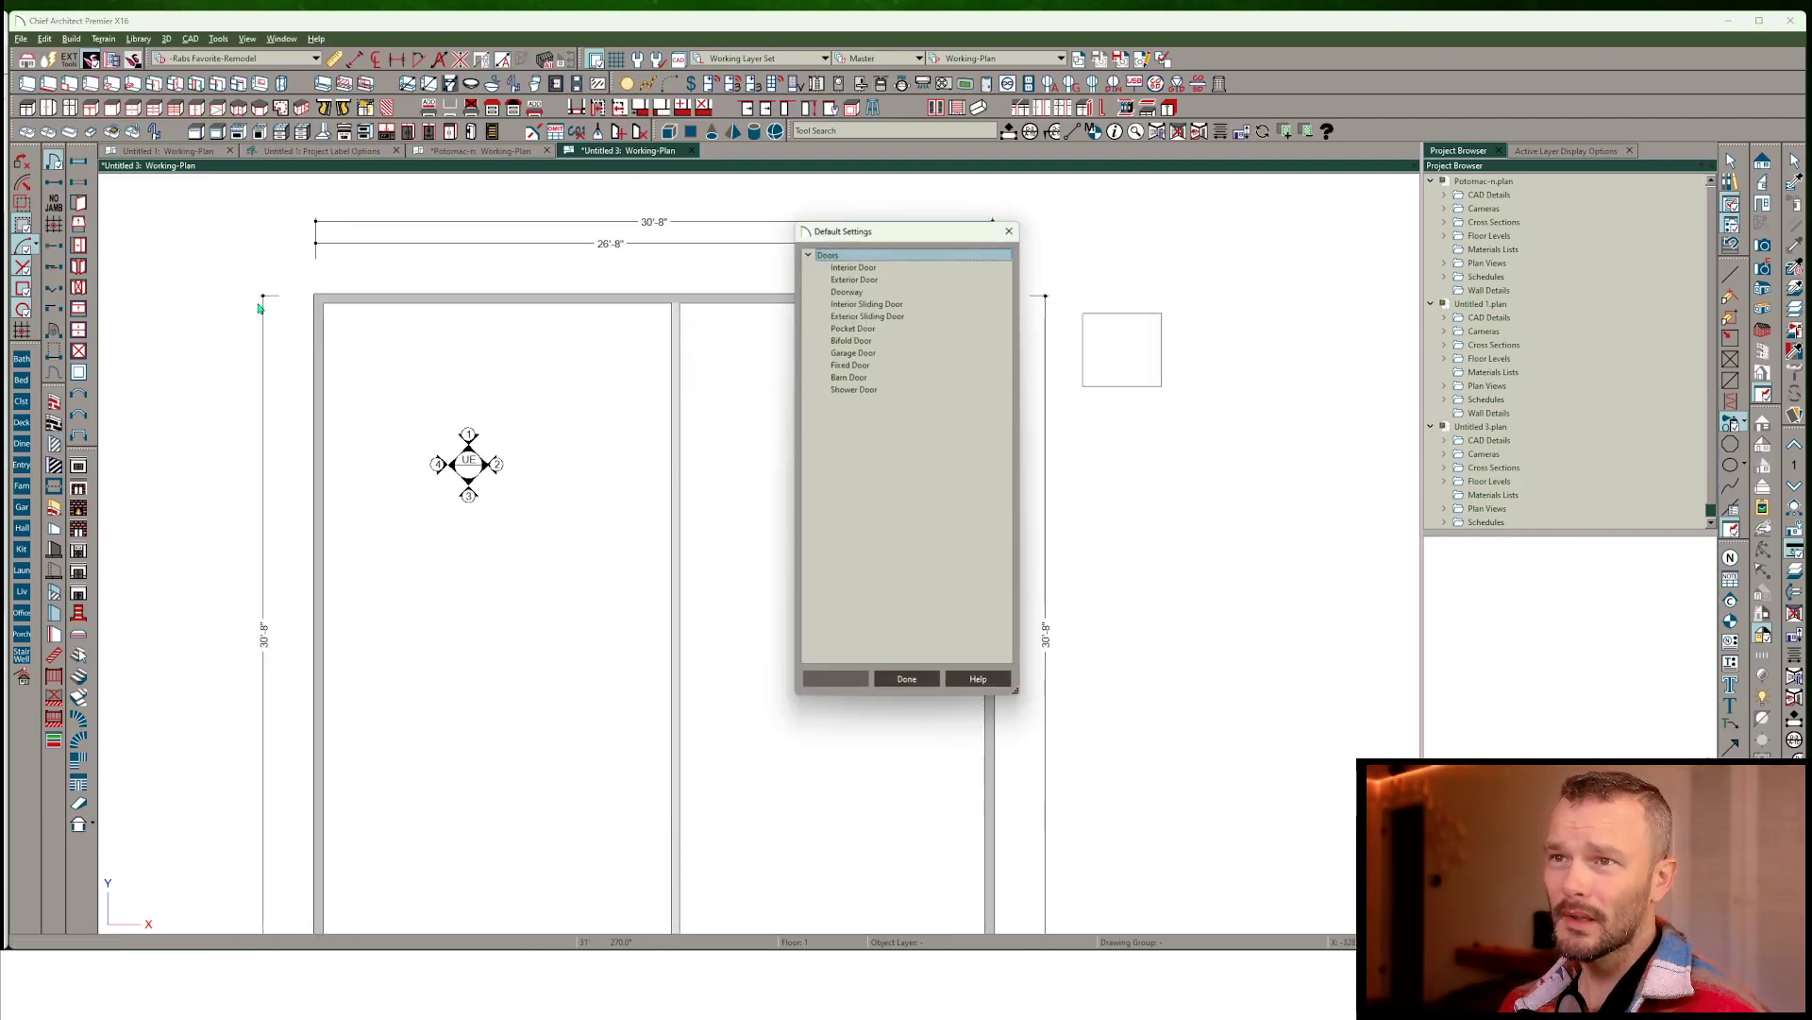
{"action": "left_click", "coordinate": [906, 680]}
{"action": "left_click", "coordinate": [677, 481]}
{"action": "scroll", "coordinate": [681, 499], "scroll_direction": "up", "scroll_amount": 2}
{"action": "left_click", "coordinate": [638, 465]}
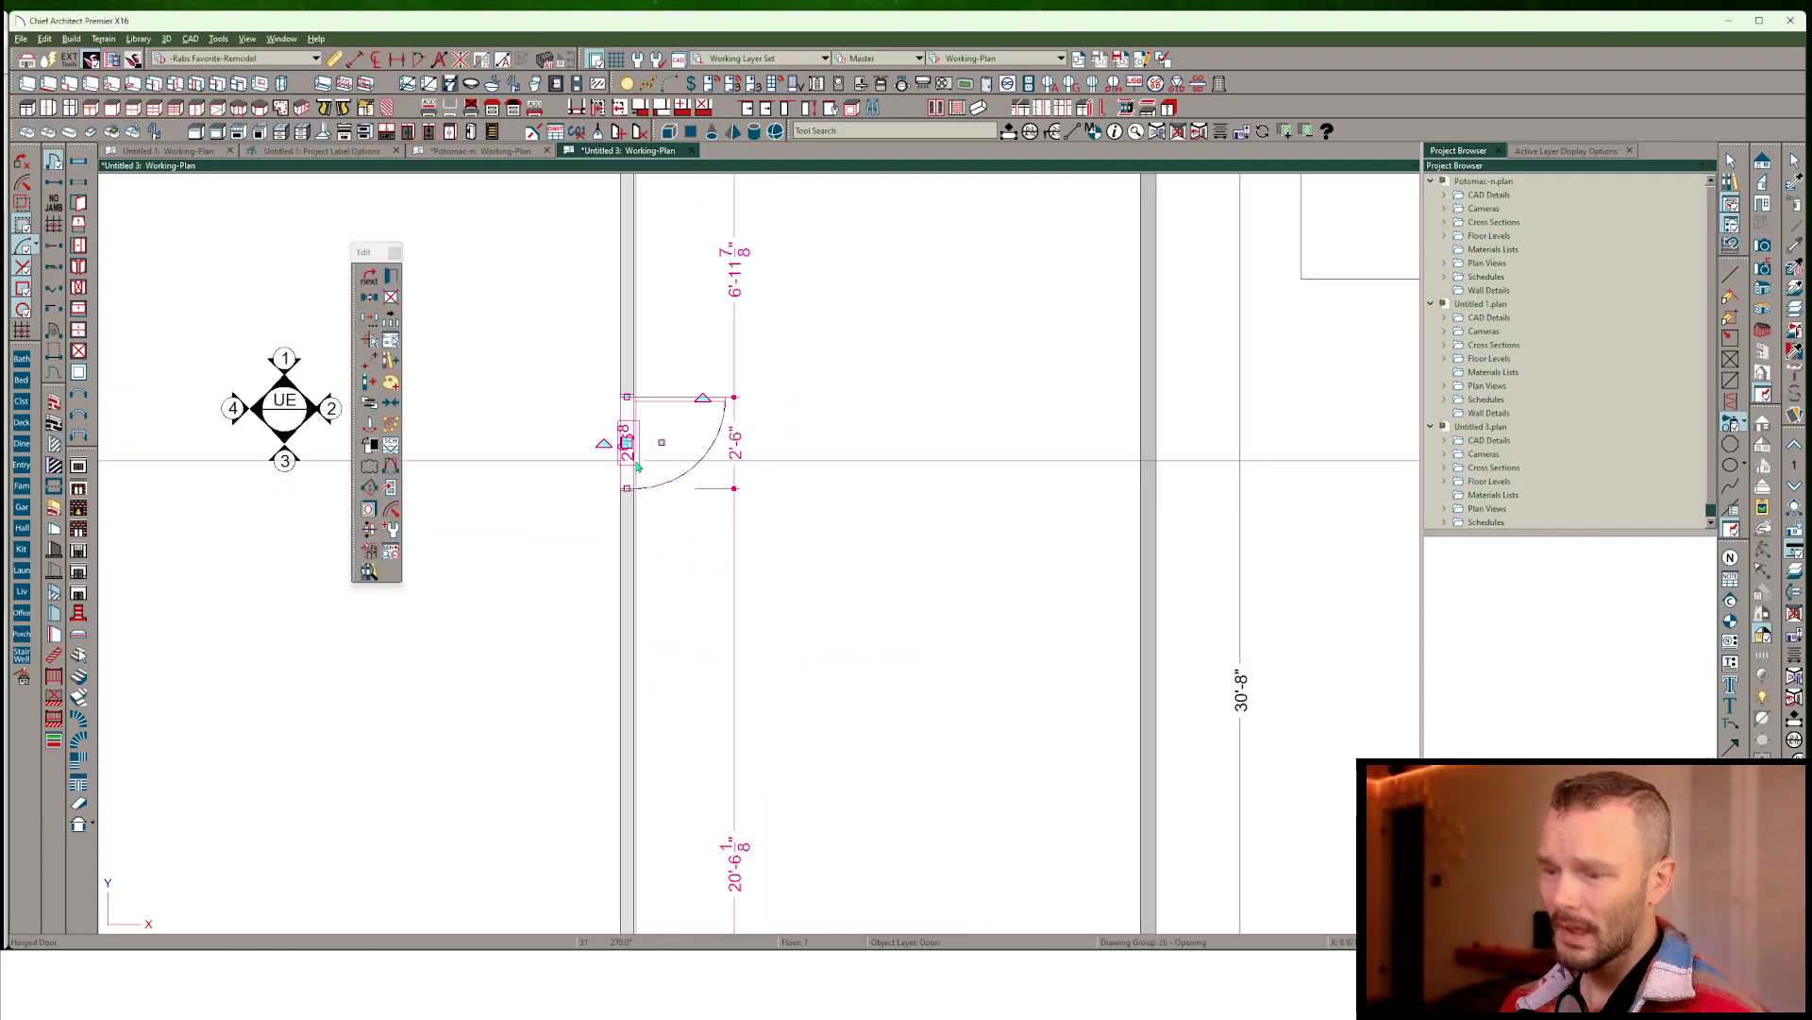
Set the door label's Y Offset to 12" in the Interior Door Specification
{"action": "double_click", "coordinate": [731, 493]}
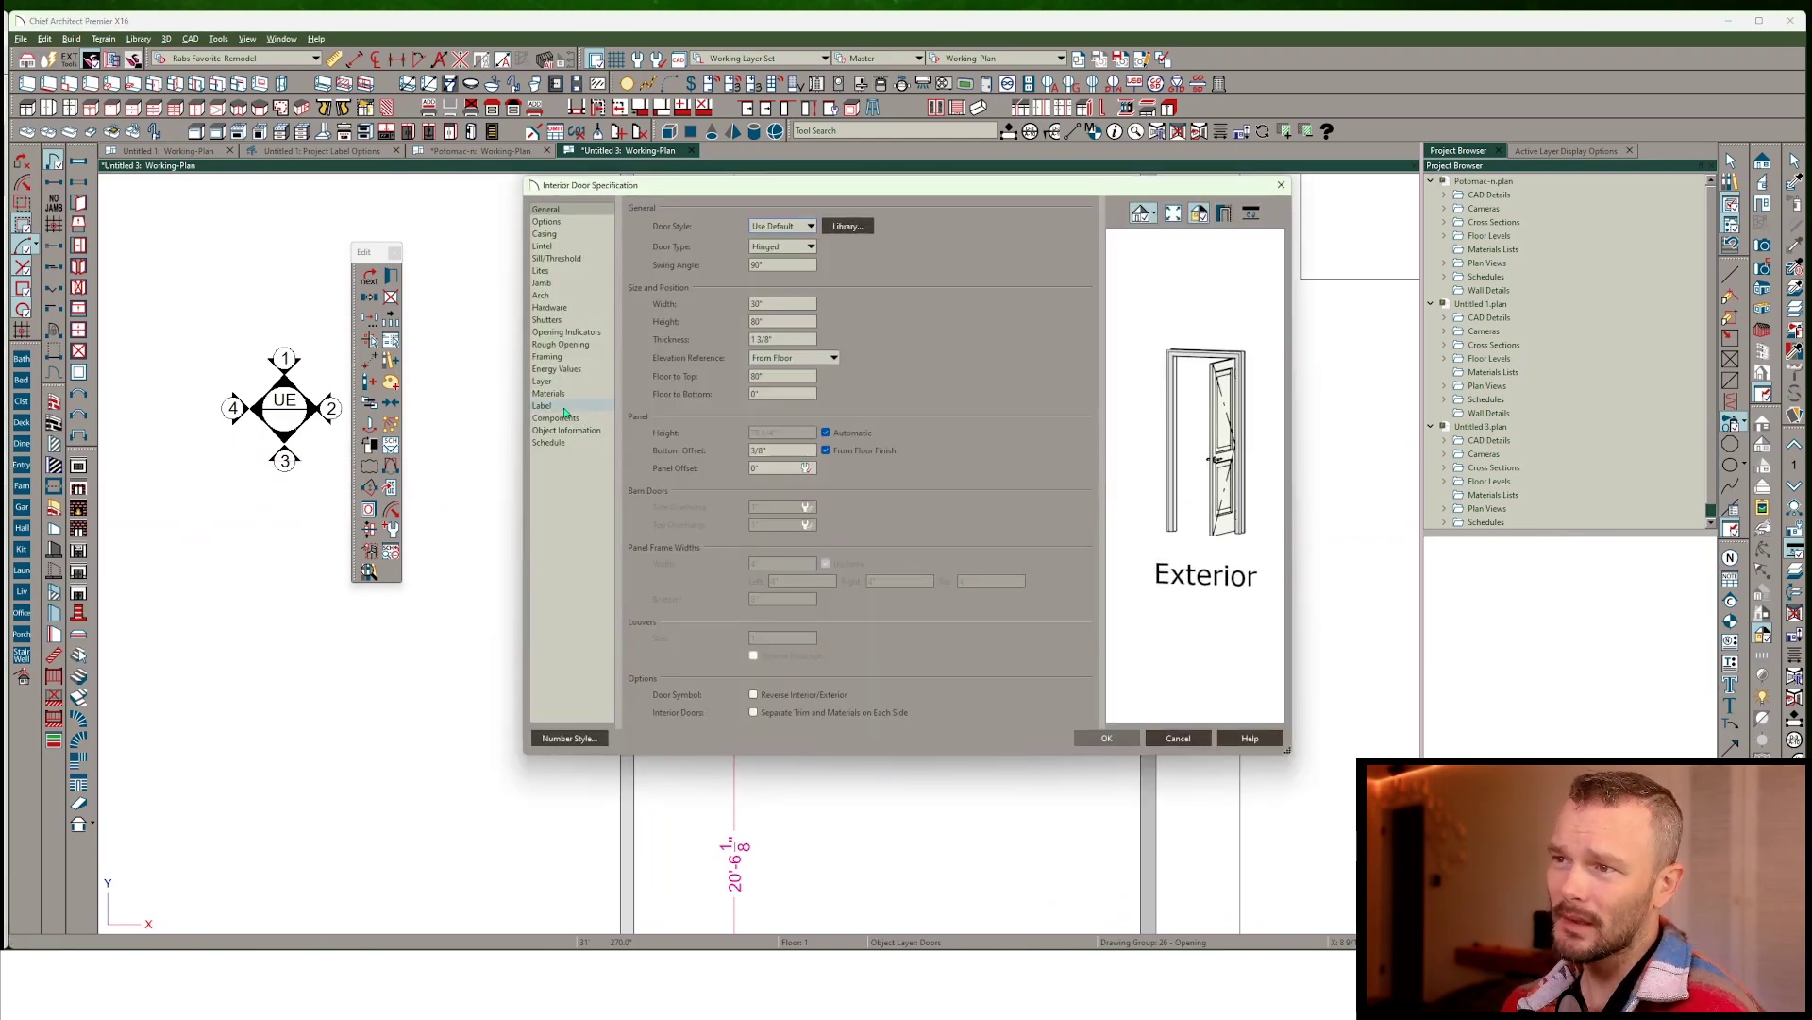
{"action": "left_click", "coordinate": [544, 406]}
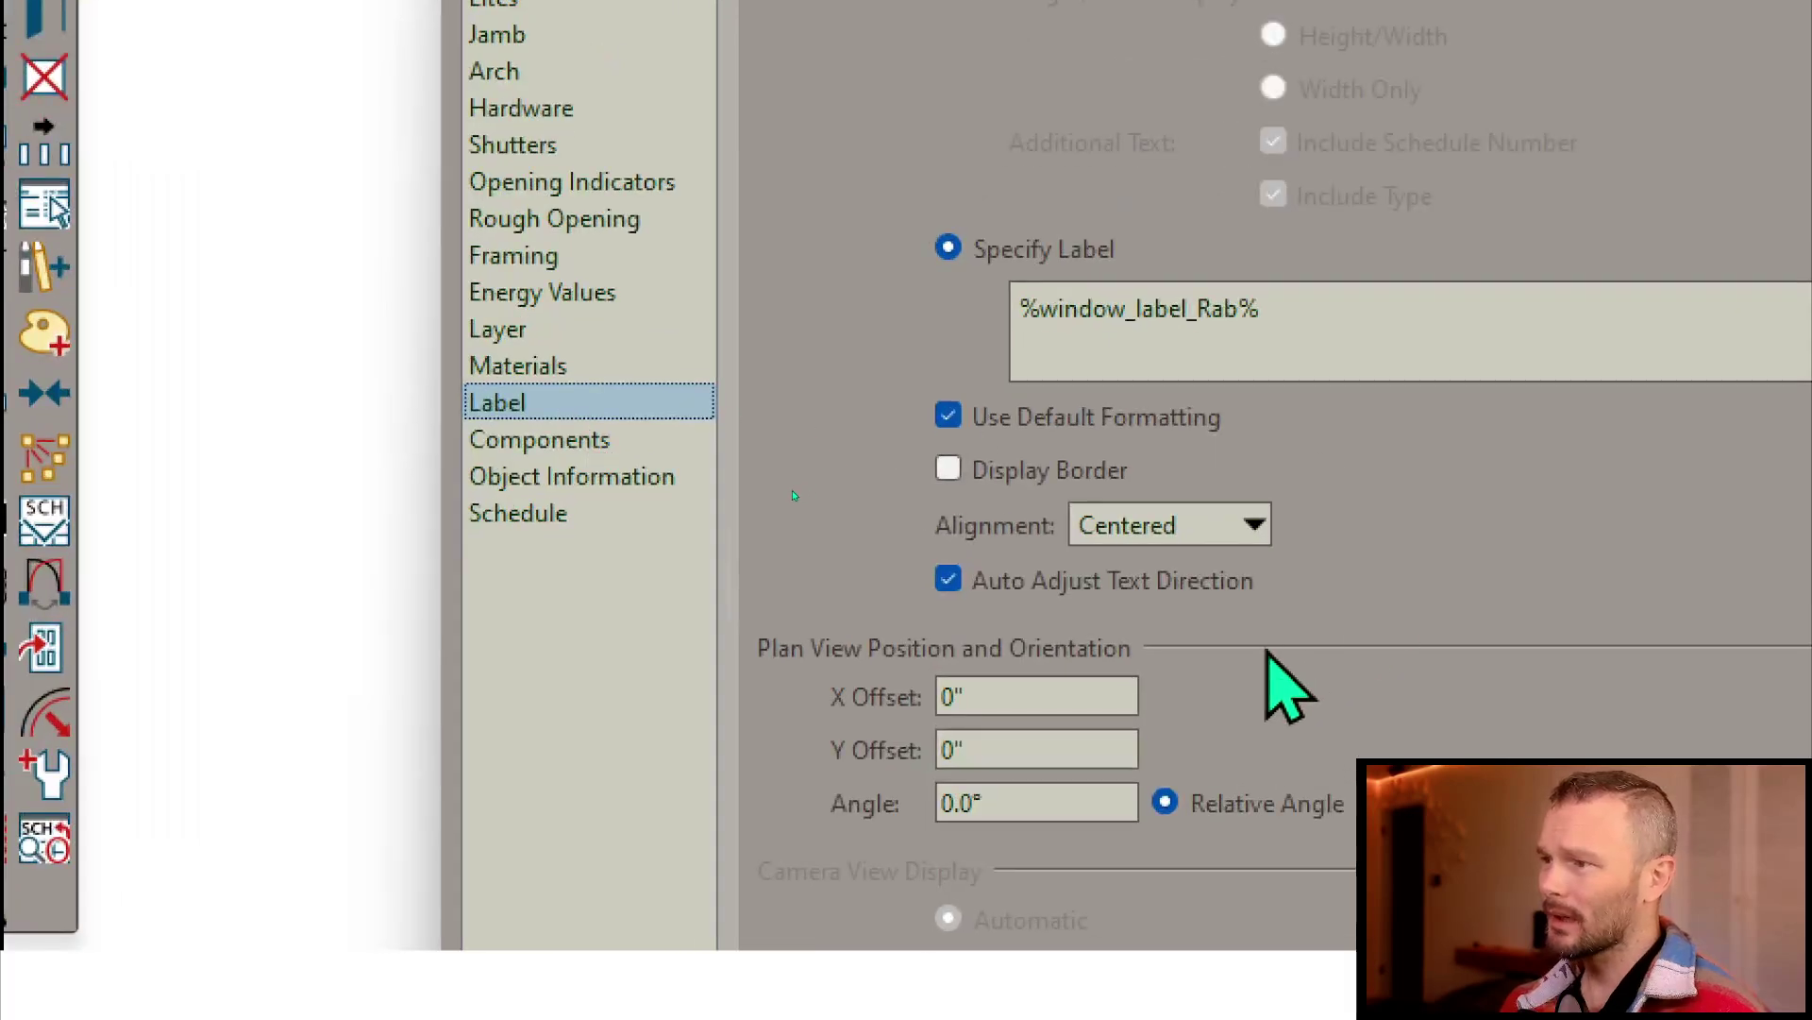
{"action": "left_click", "coordinate": [1068, 761]}
{"action": "type", "text": "12"}
{"action": "key", "text": "Return"}
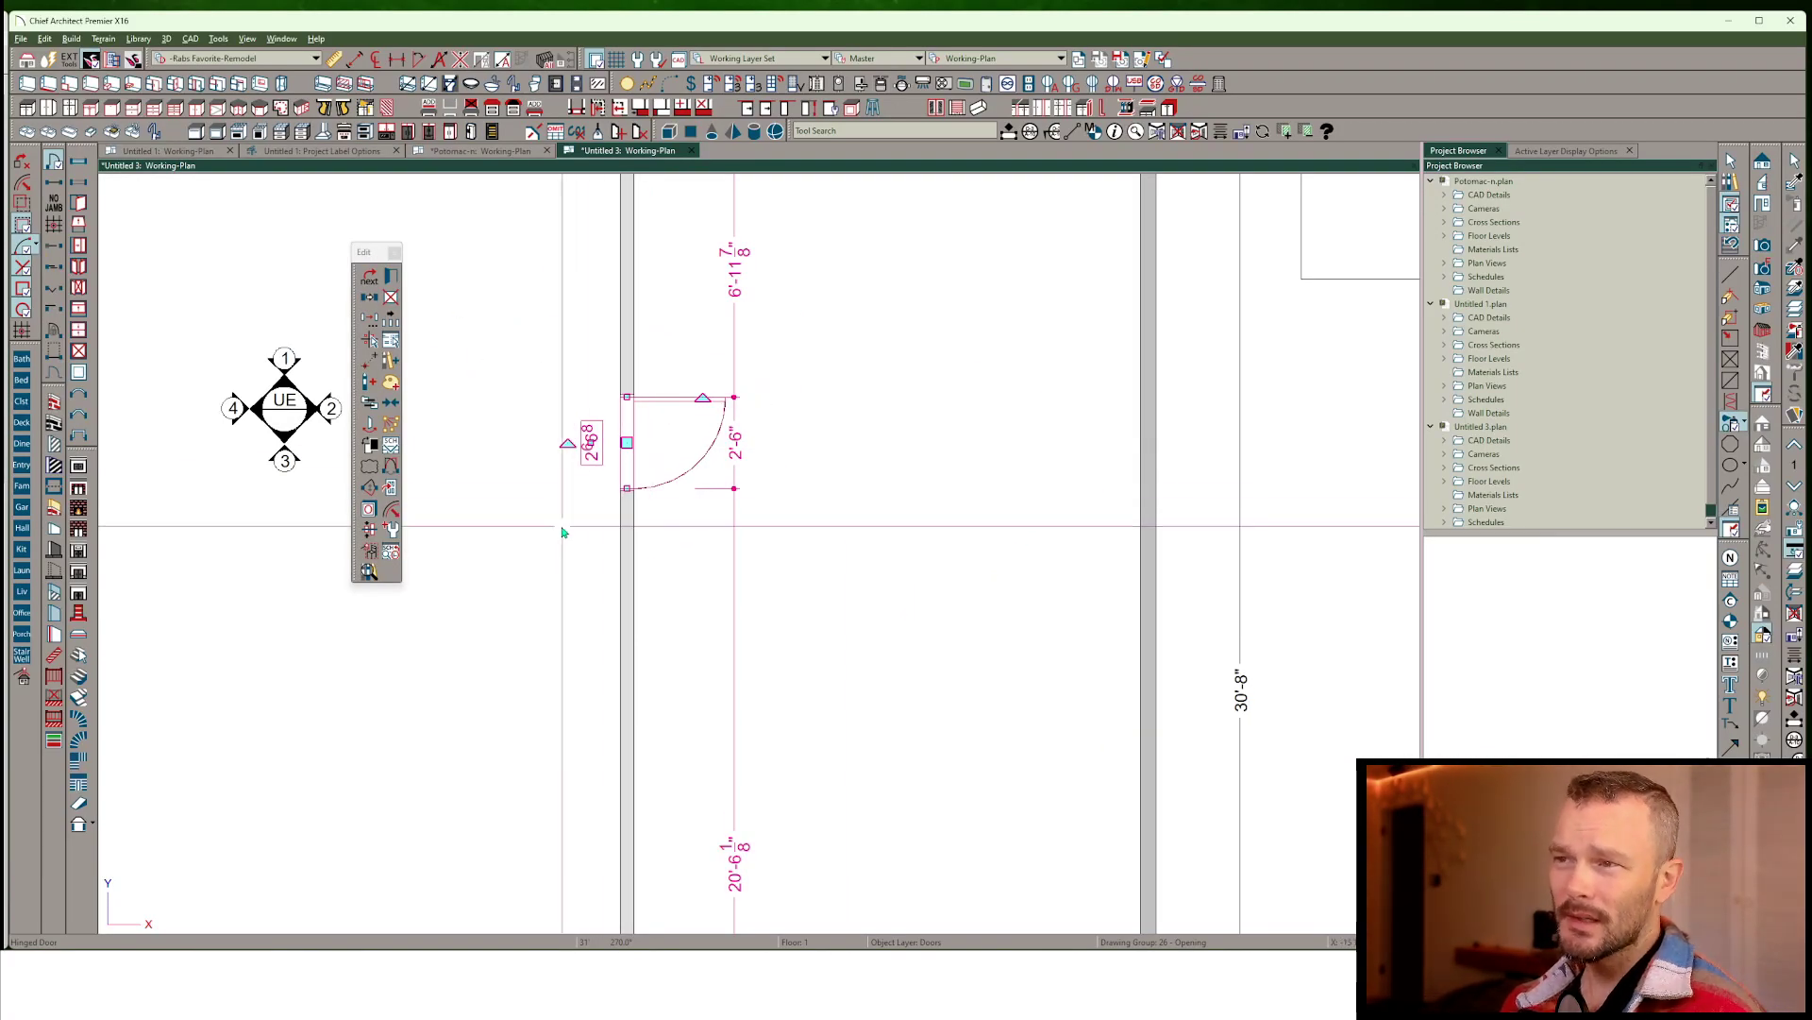
{"action": "scroll", "coordinate": [639, 578], "scroll_direction": "down", "scroll_amount": 2}
{"action": "middle_click_drag", "start_coordinate": [639, 579], "coordinate": [728, 594]}
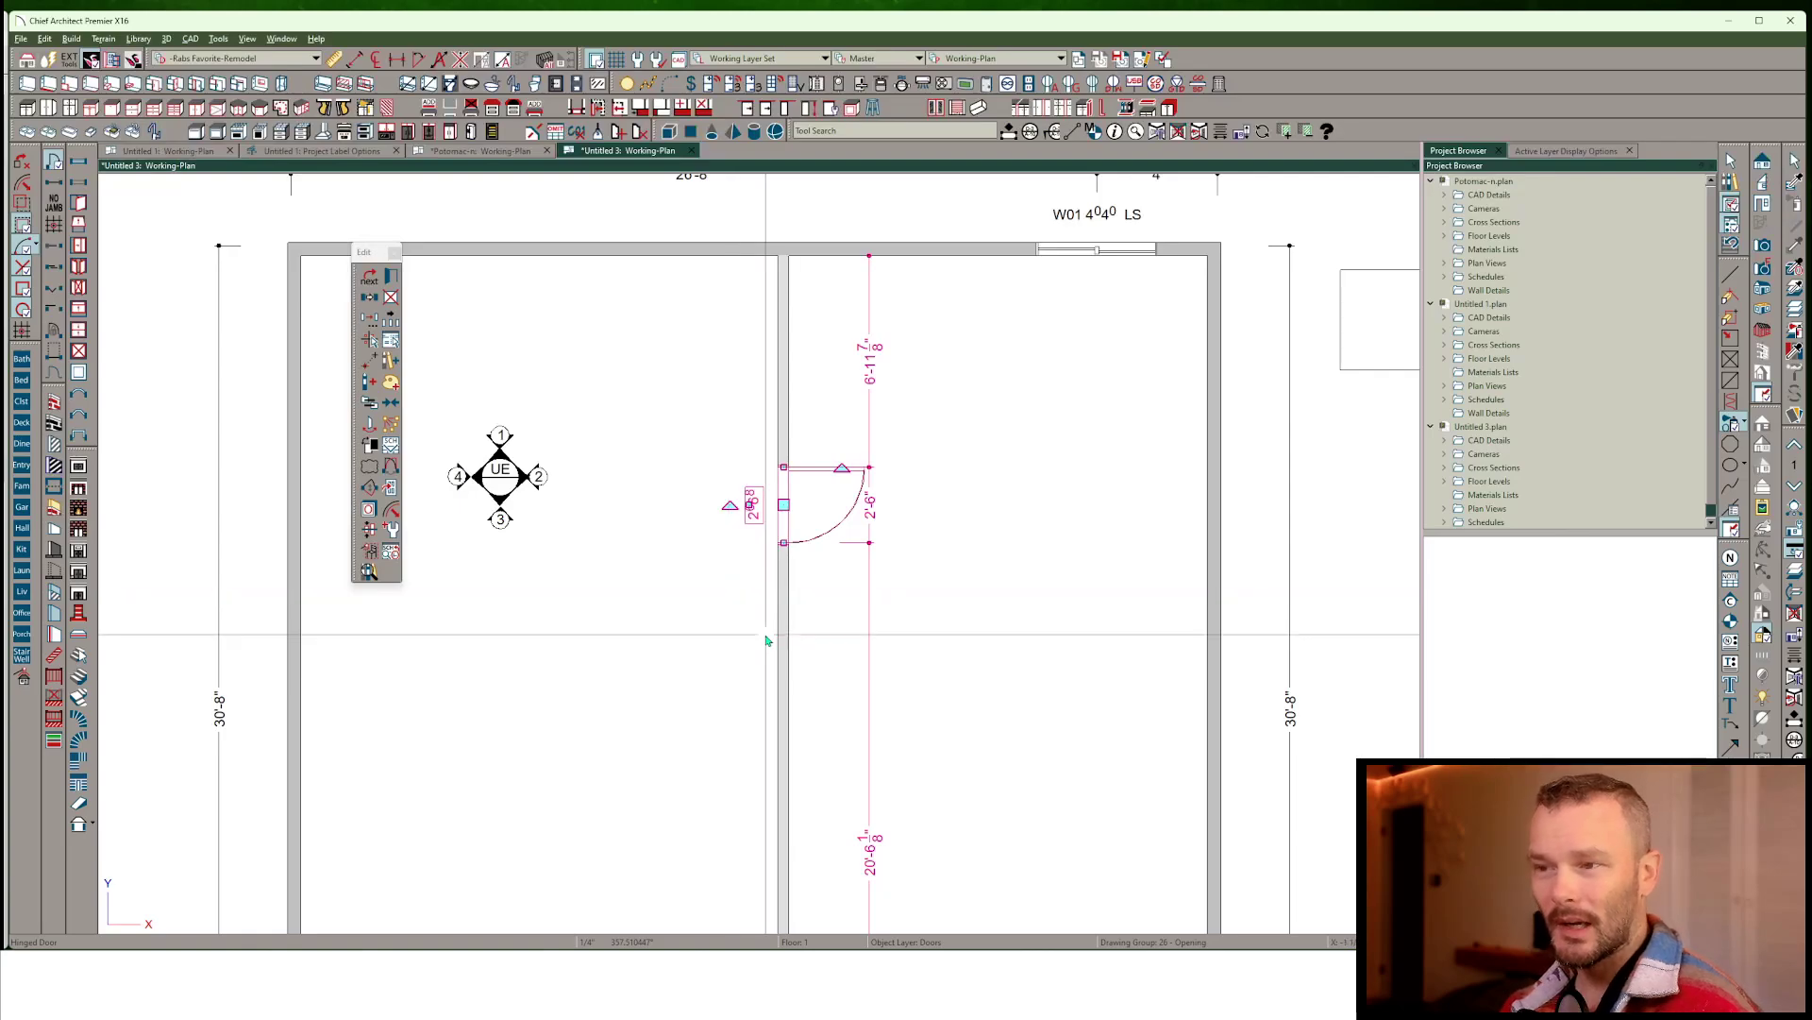
{"action": "scroll", "coordinate": [648, 661], "scroll_direction": "down", "scroll_amount": 3}
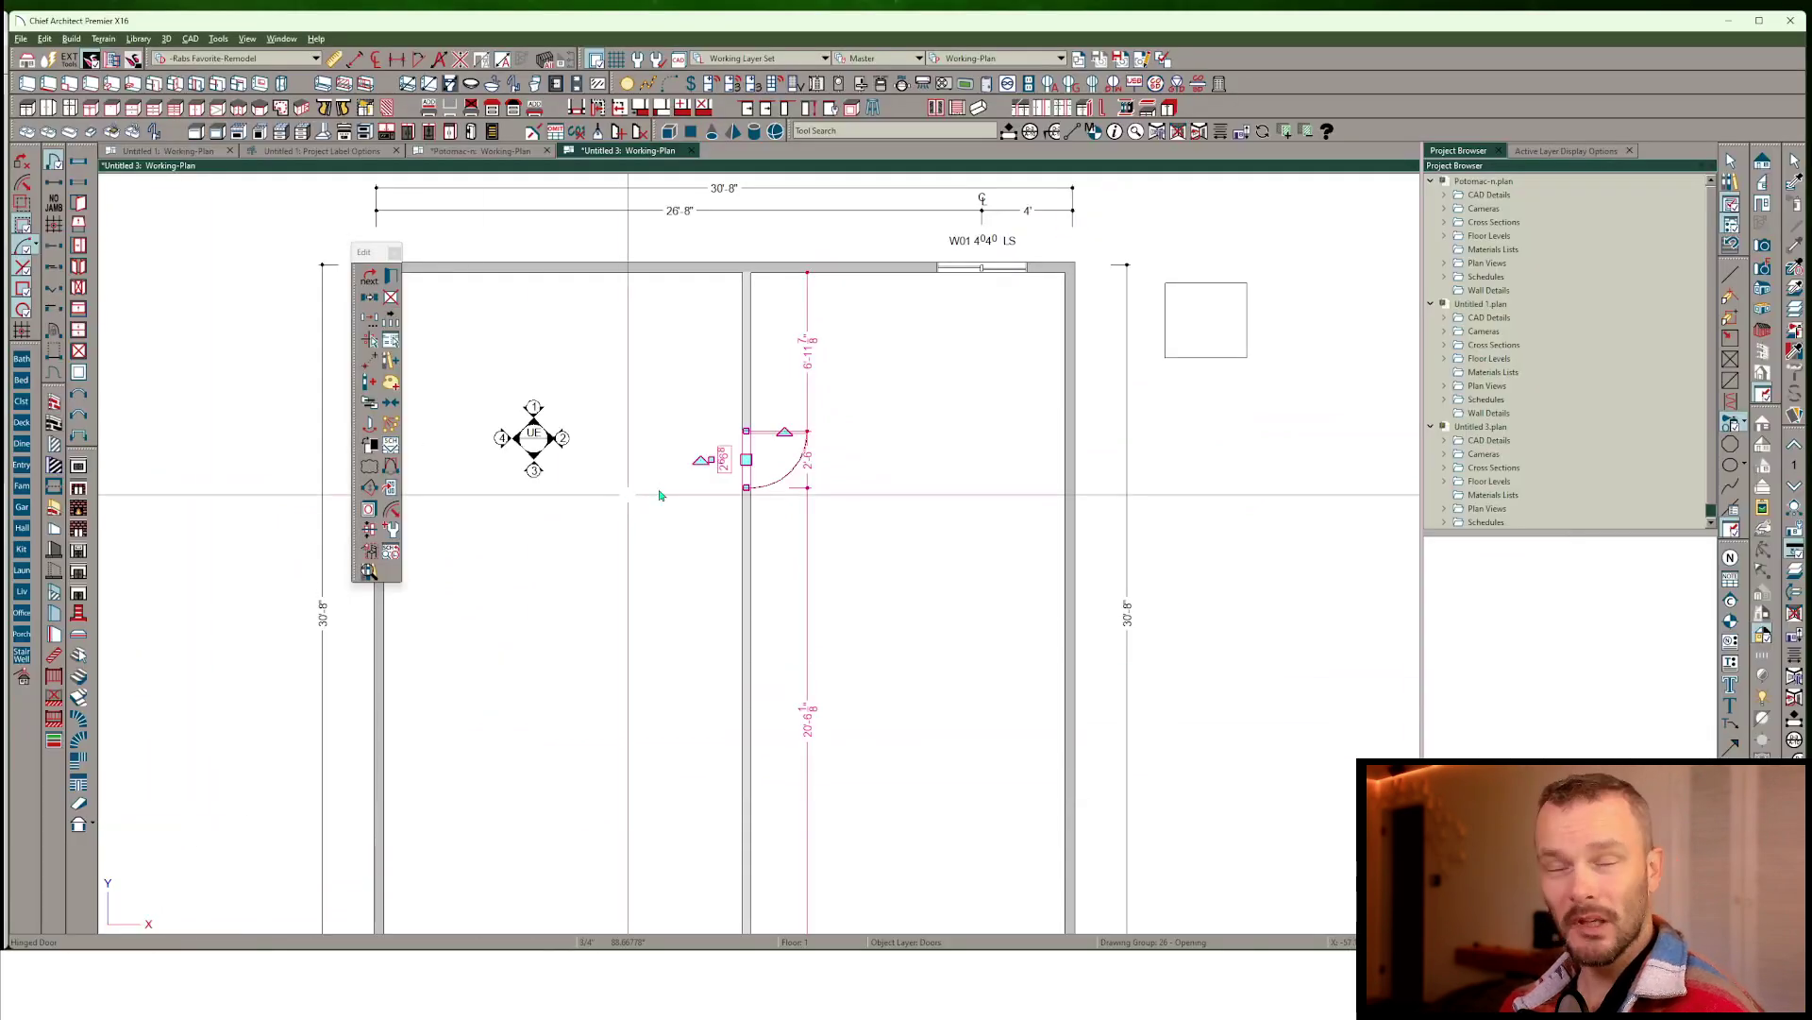
Select the interior wall and examine where its resize handle sits across the wall thickness at different zoom levels
{"action": "left_click", "coordinate": [749, 554]}
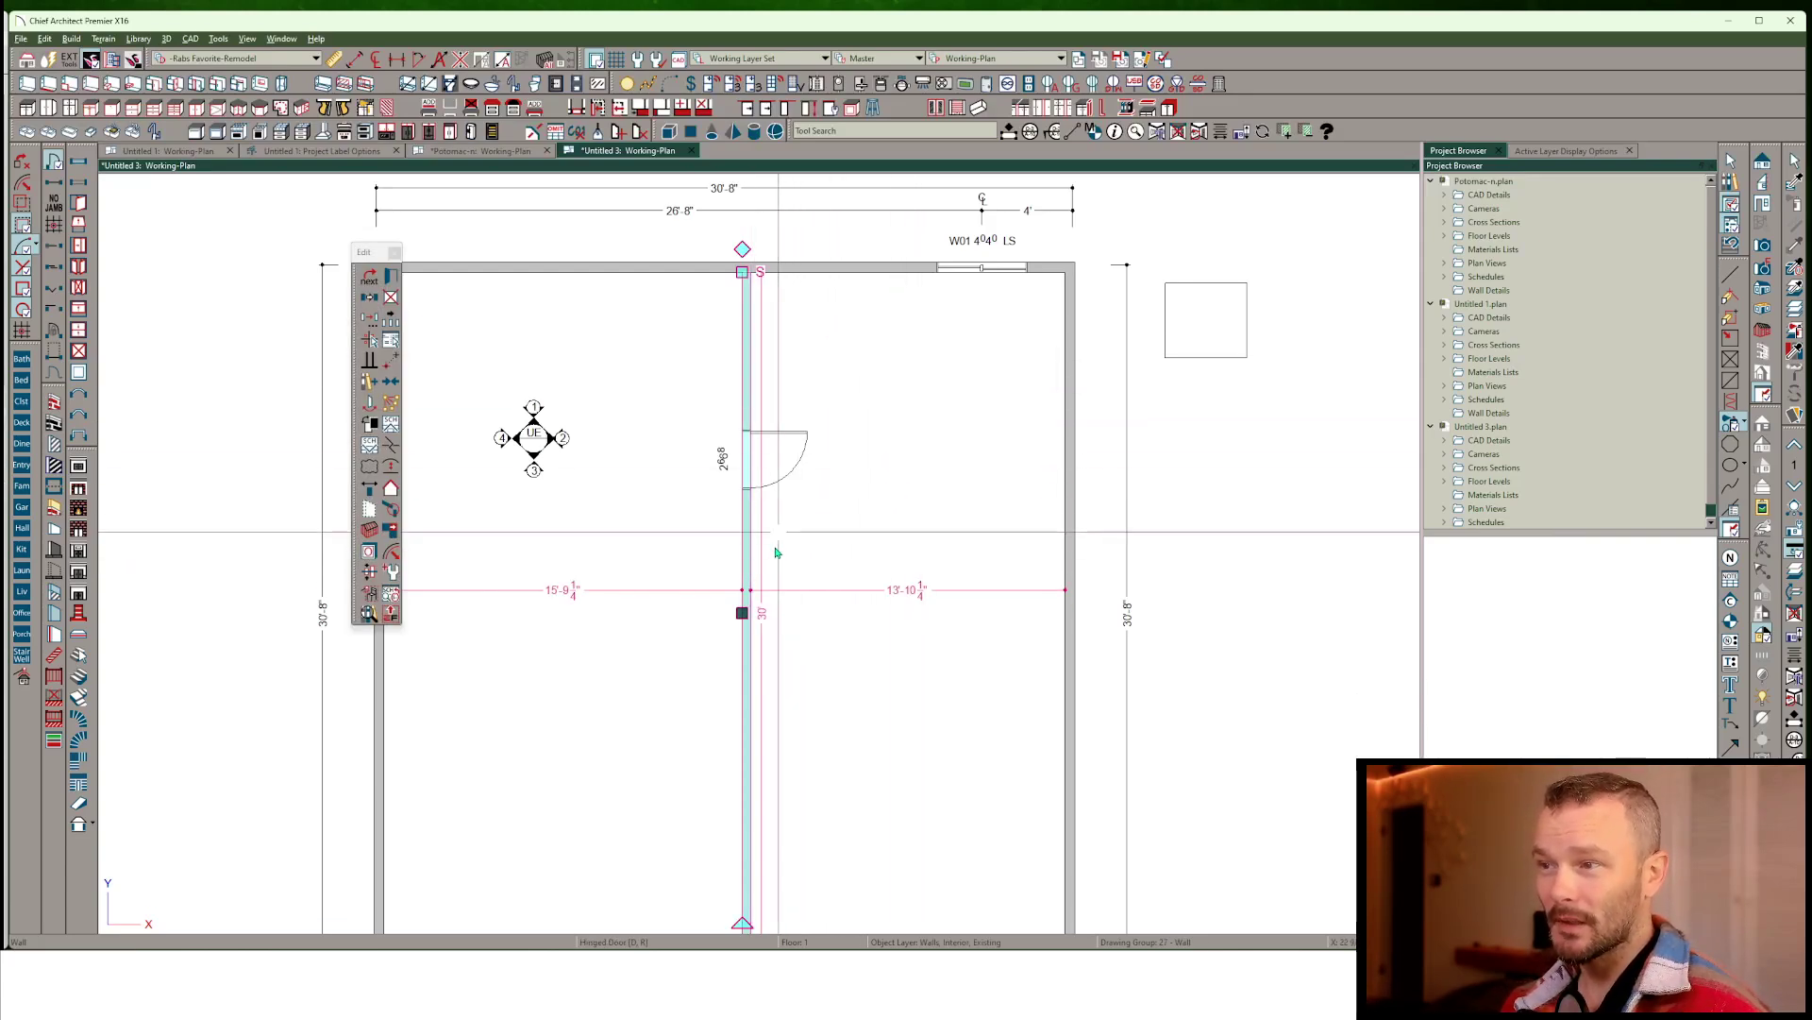
{"action": "scroll", "coordinate": [746, 603], "scroll_direction": "up", "scroll_amount": 5}
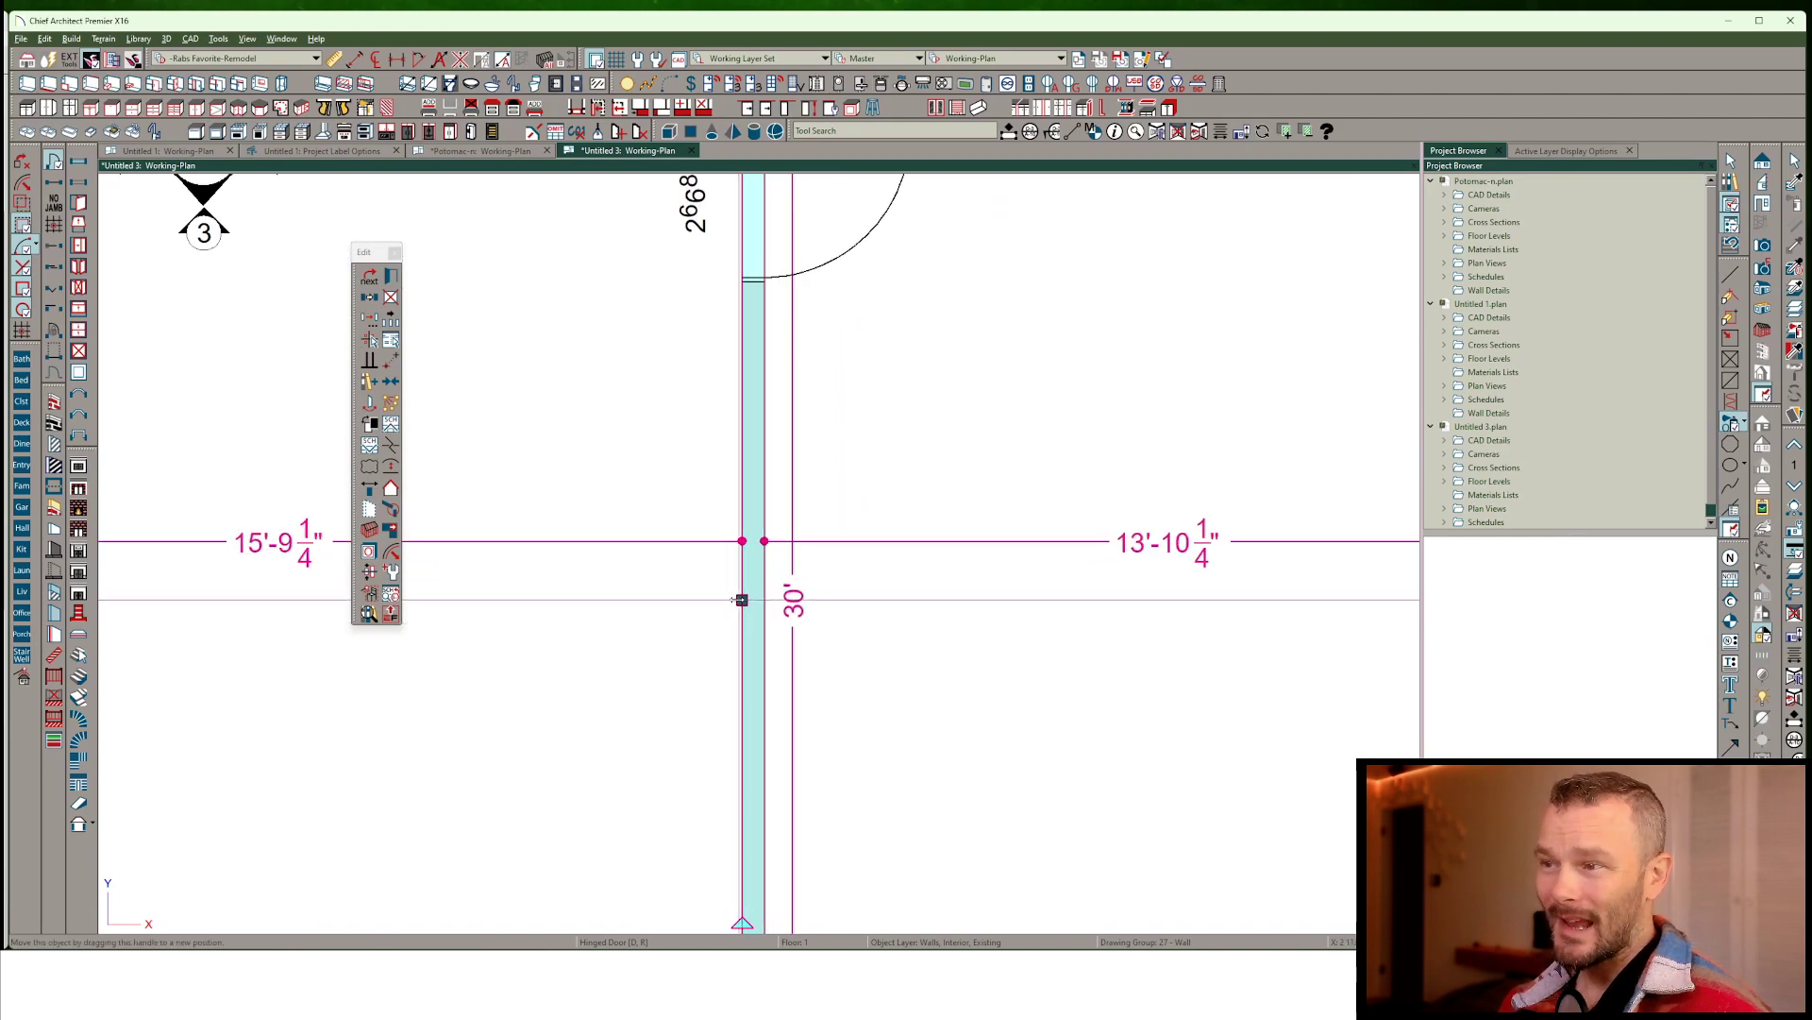
{"action": "scroll", "coordinate": [741, 599], "scroll_direction": "down", "scroll_amount": 2}
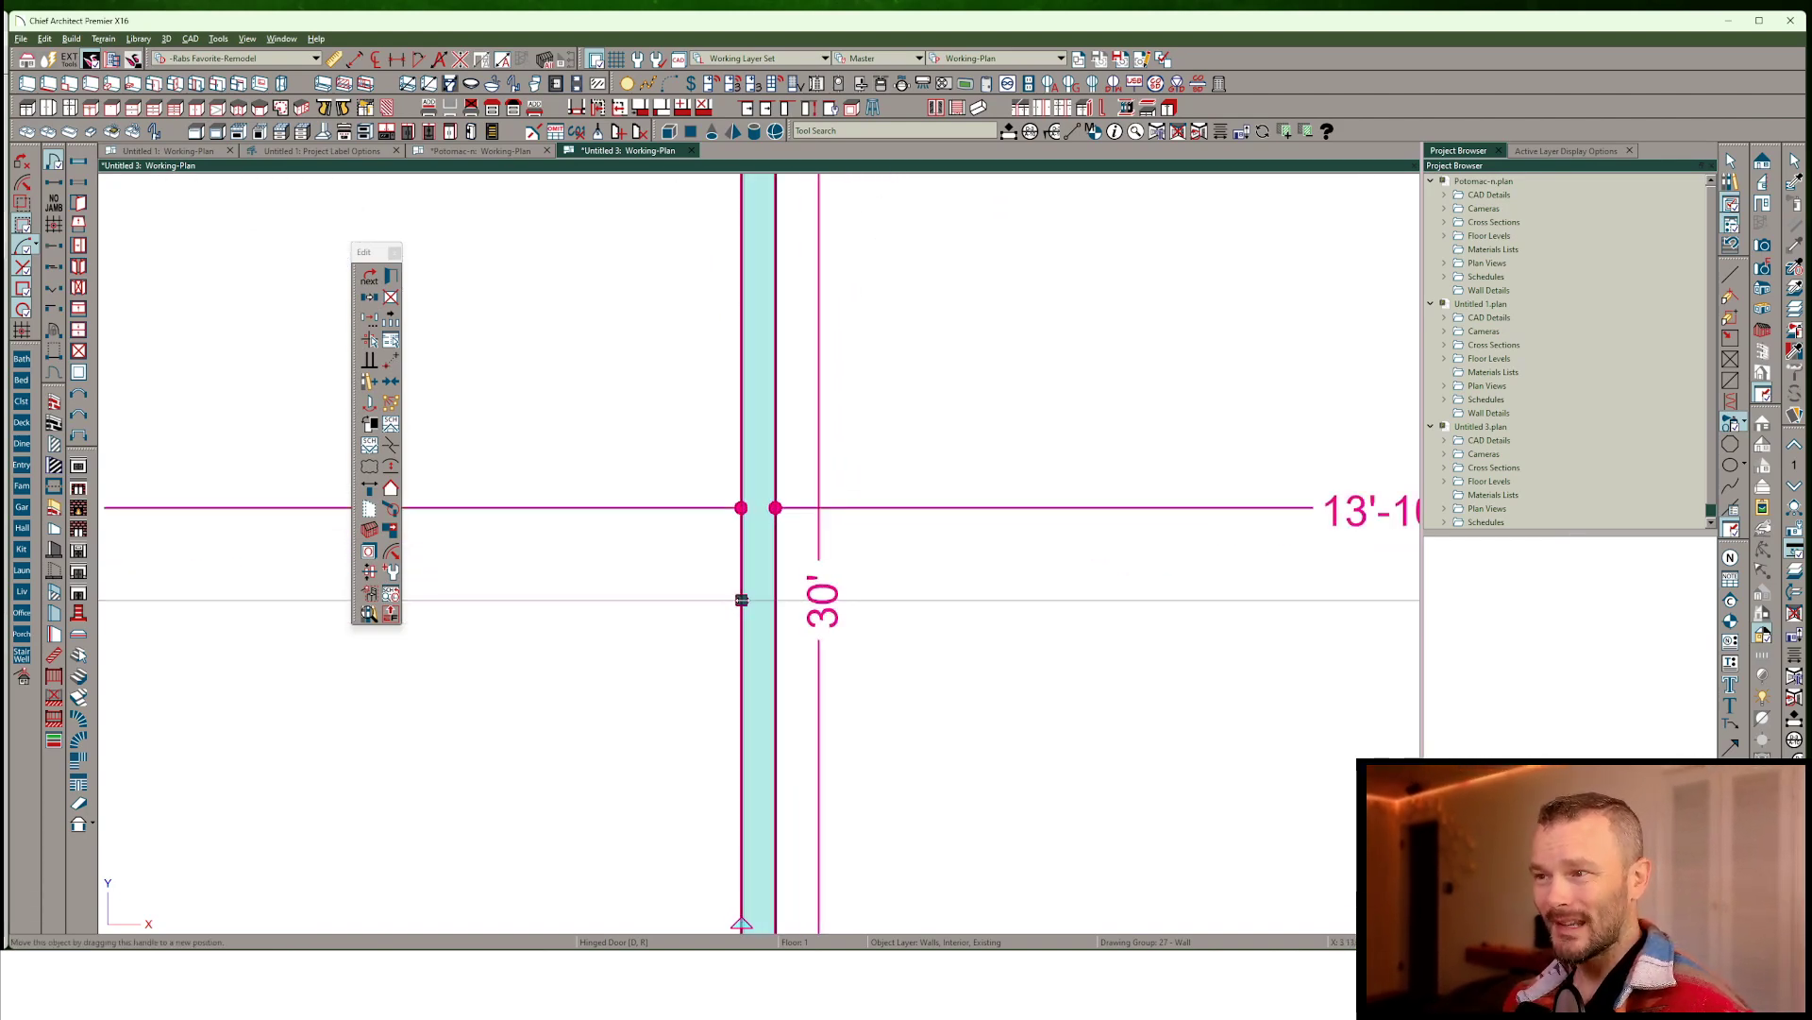
{"action": "scroll", "coordinate": [741, 599], "scroll_direction": "down", "scroll_amount": 5}
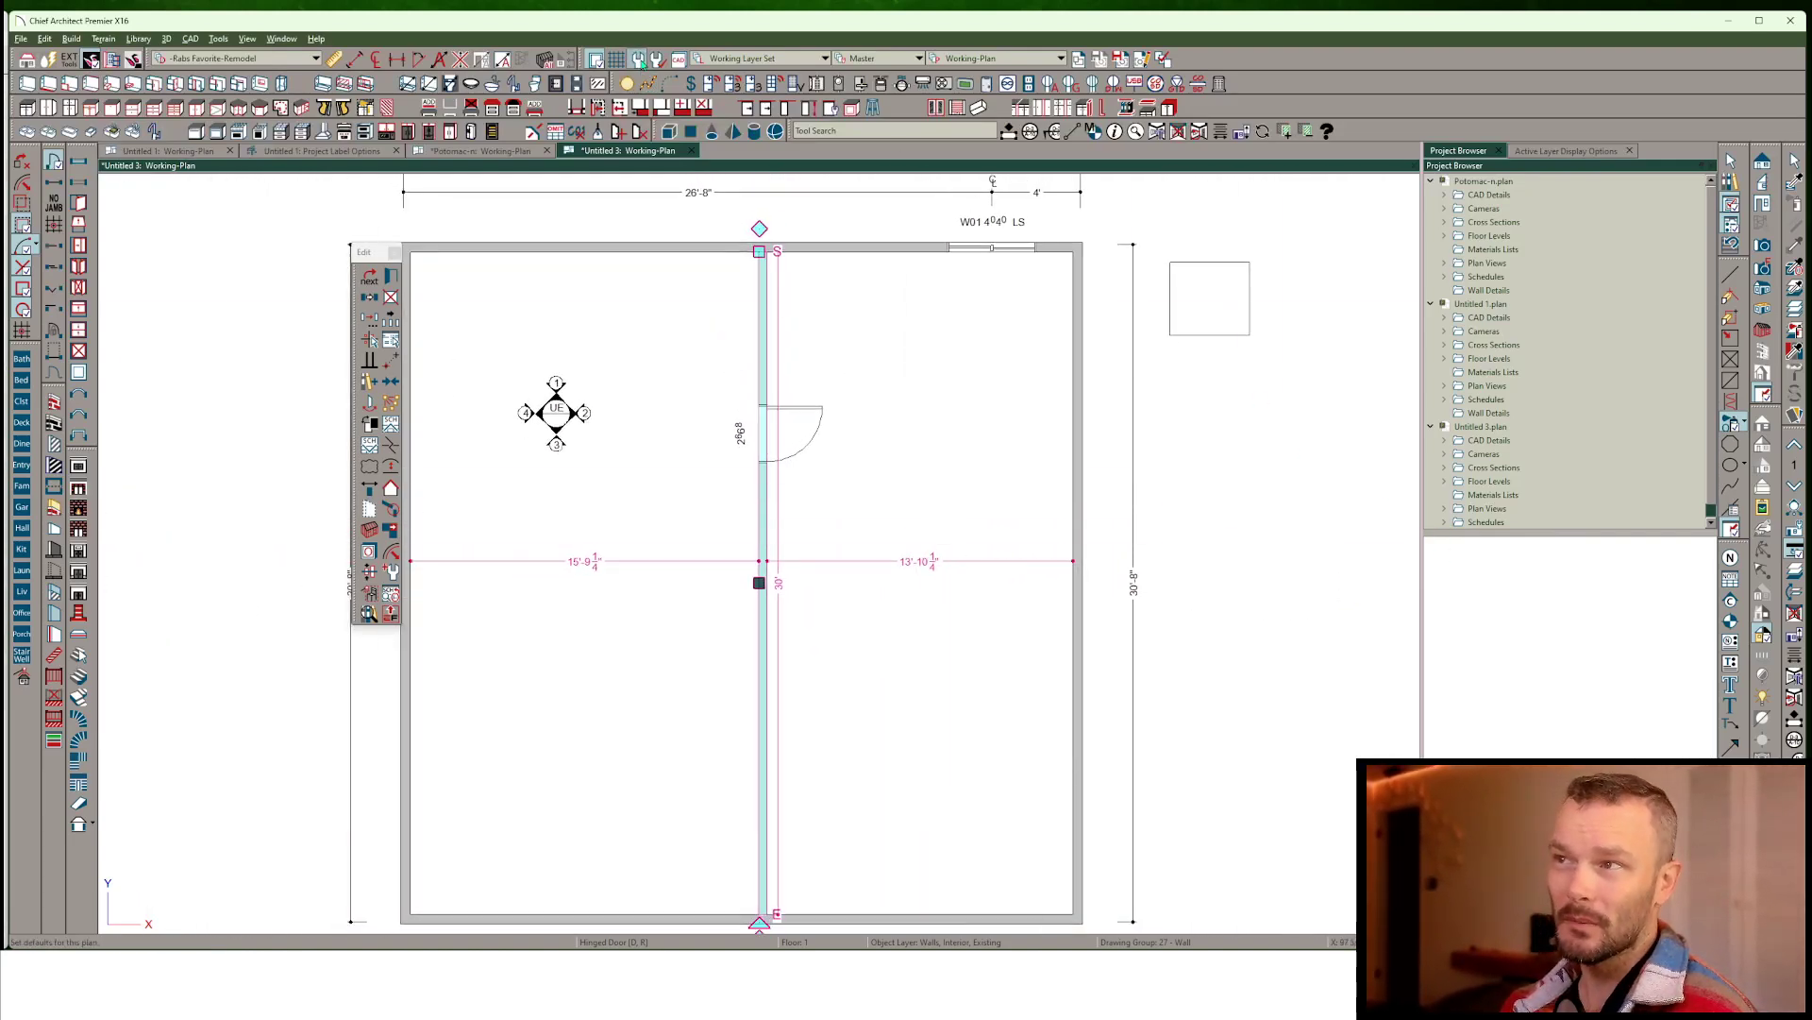
Review the Resize About options in the General Wall defaults and accept them with Inner Surface chosen
{"action": "left_click", "coordinate": [639, 60]}
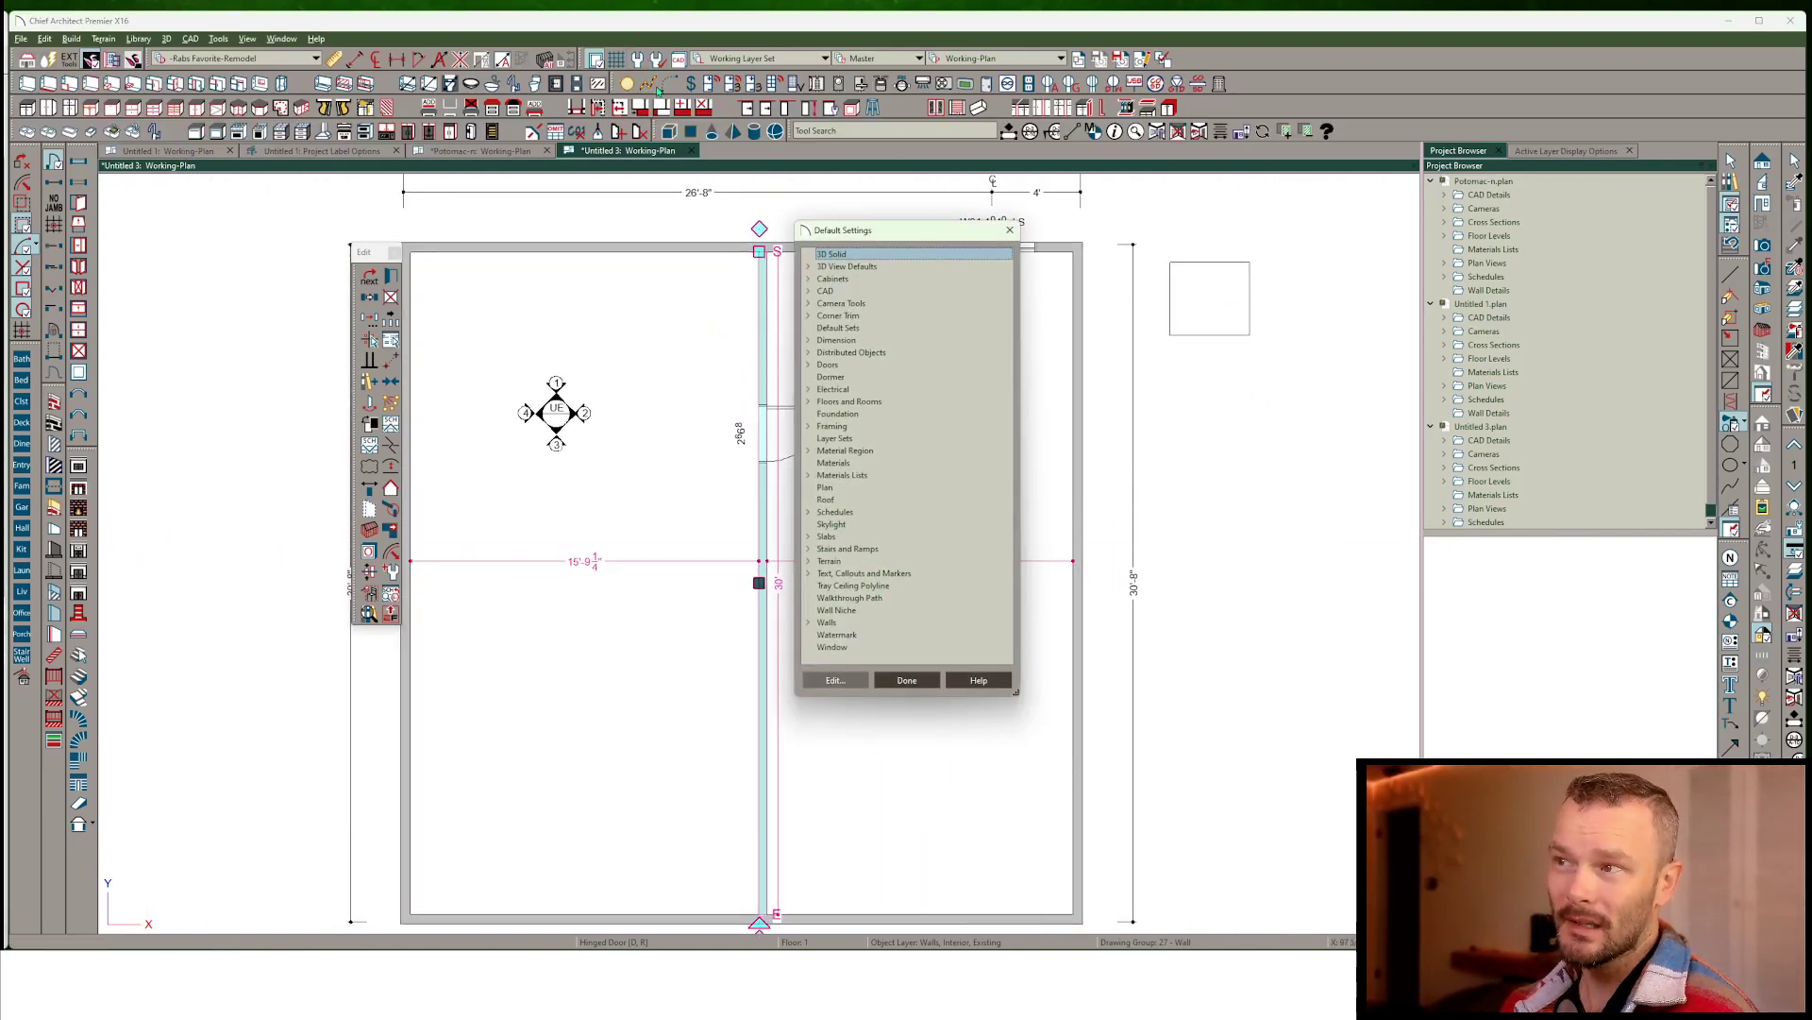
{"action": "left_click", "coordinate": [809, 625]}
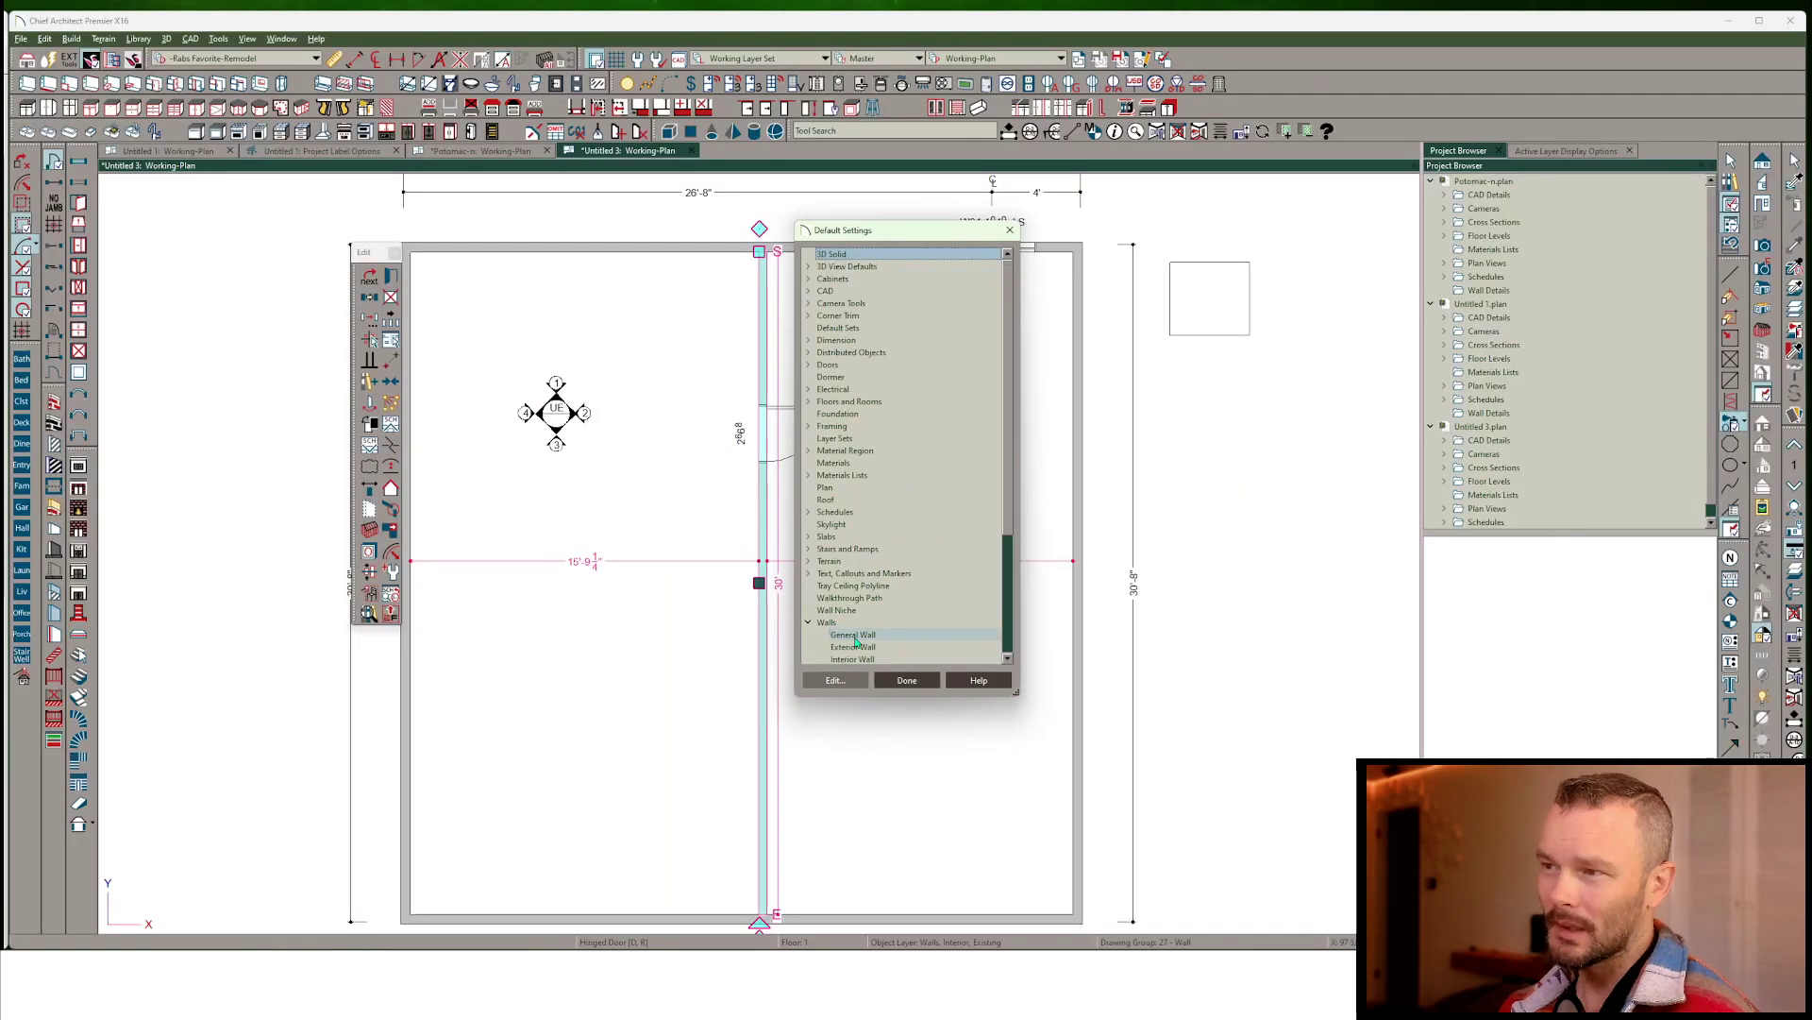
{"action": "double_click", "coordinate": [857, 638]}
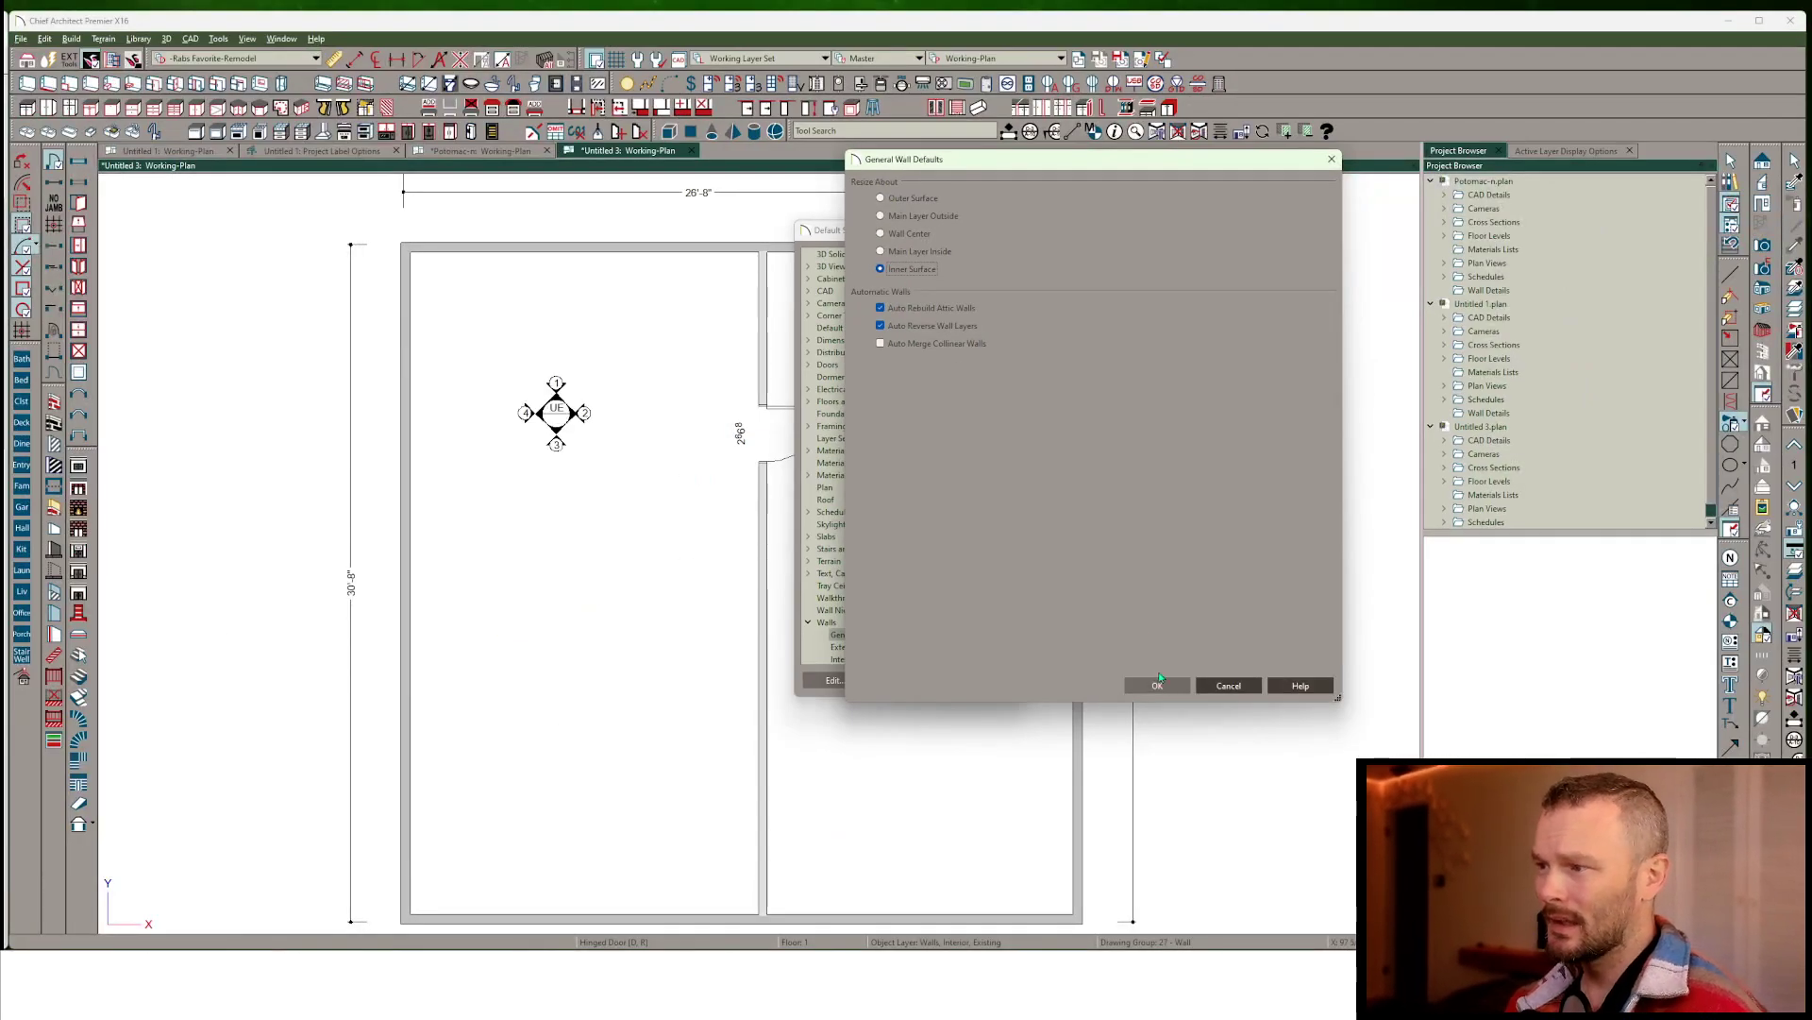
{"action": "left_click", "coordinate": [1152, 680]}
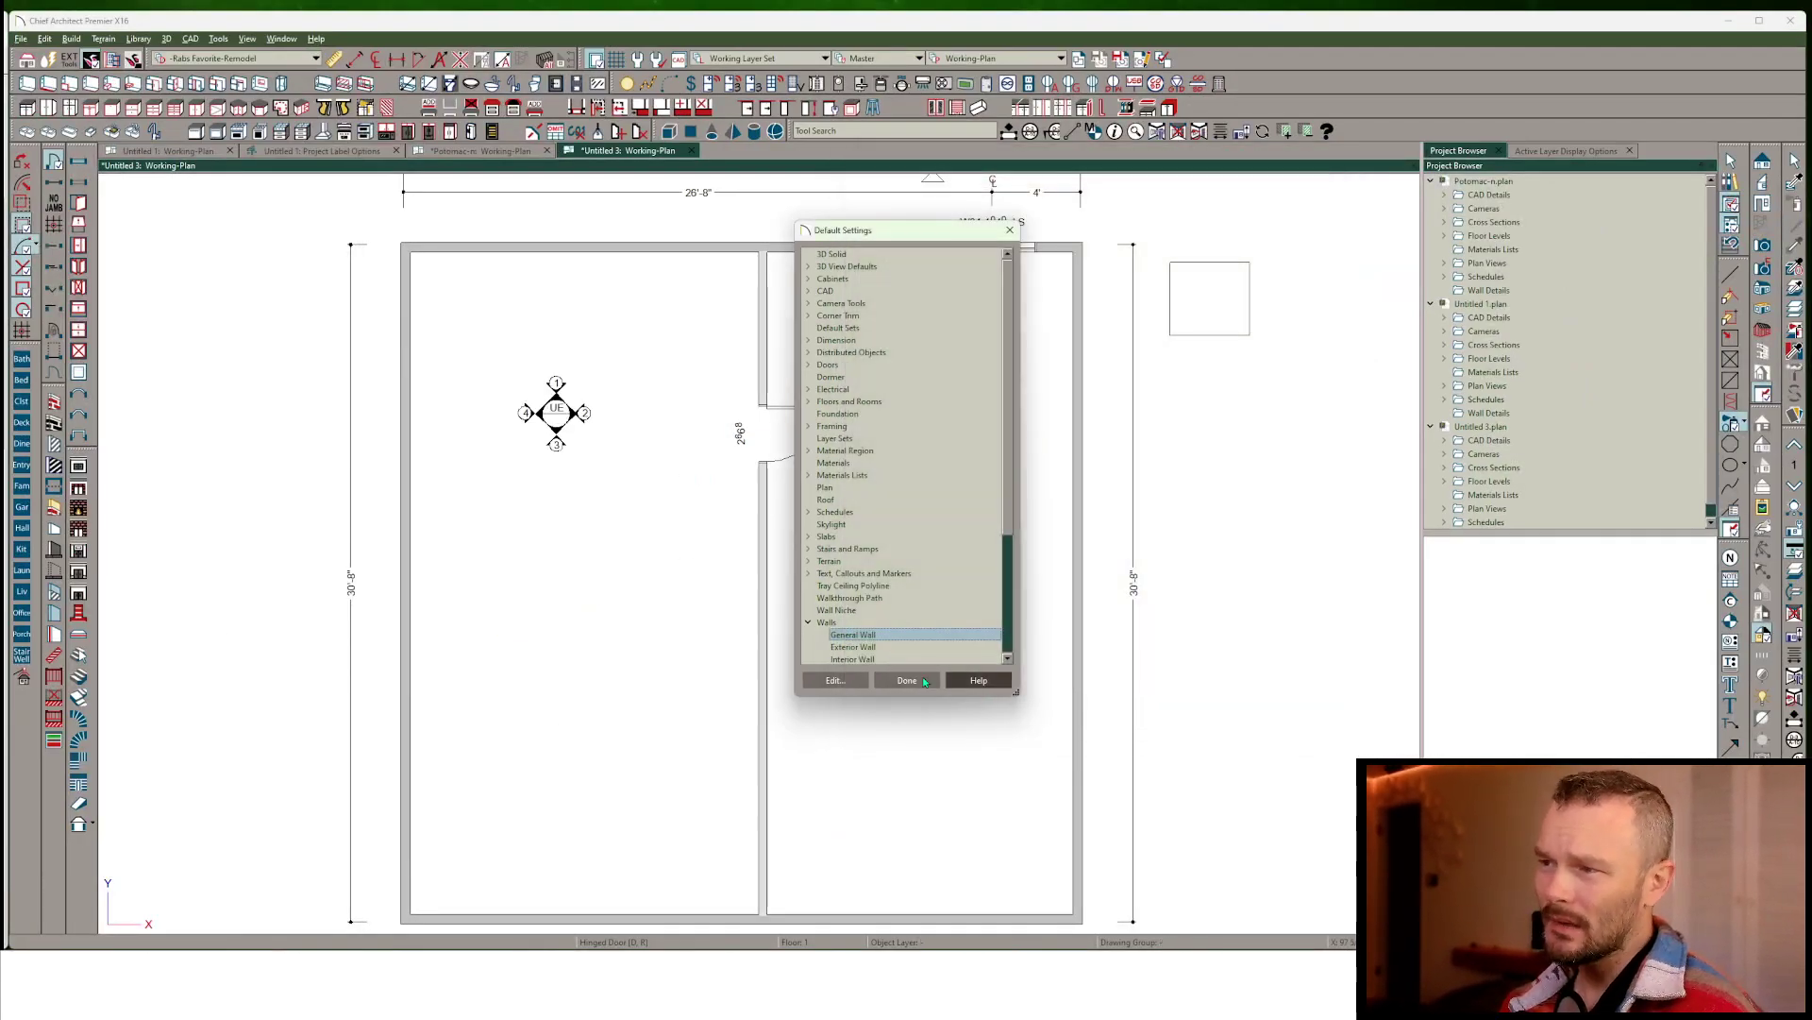
{"action": "left_click", "coordinate": [906, 681]}
Reverse the layers of the interior wall and reselect it to check its handle on the opposite face
{"action": "left_click", "coordinate": [763, 542]}
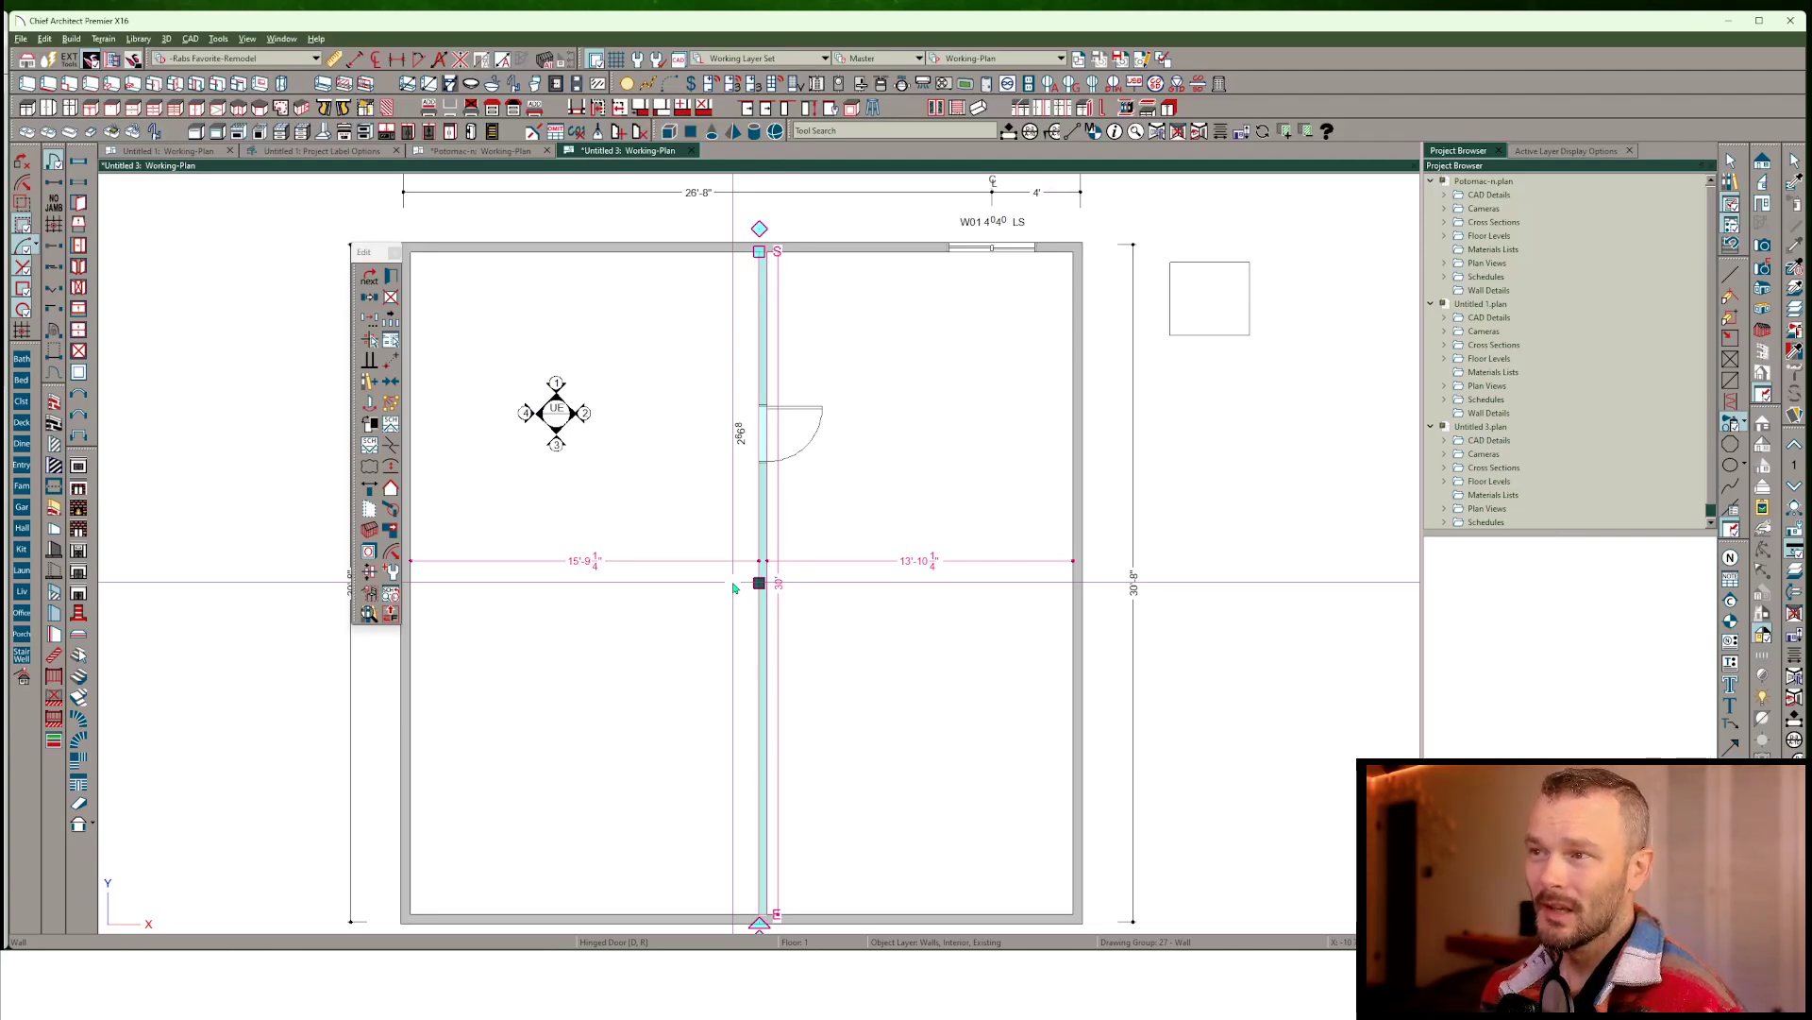
{"action": "scroll", "coordinate": [777, 437], "scroll_direction": "up", "scroll_amount": 2}
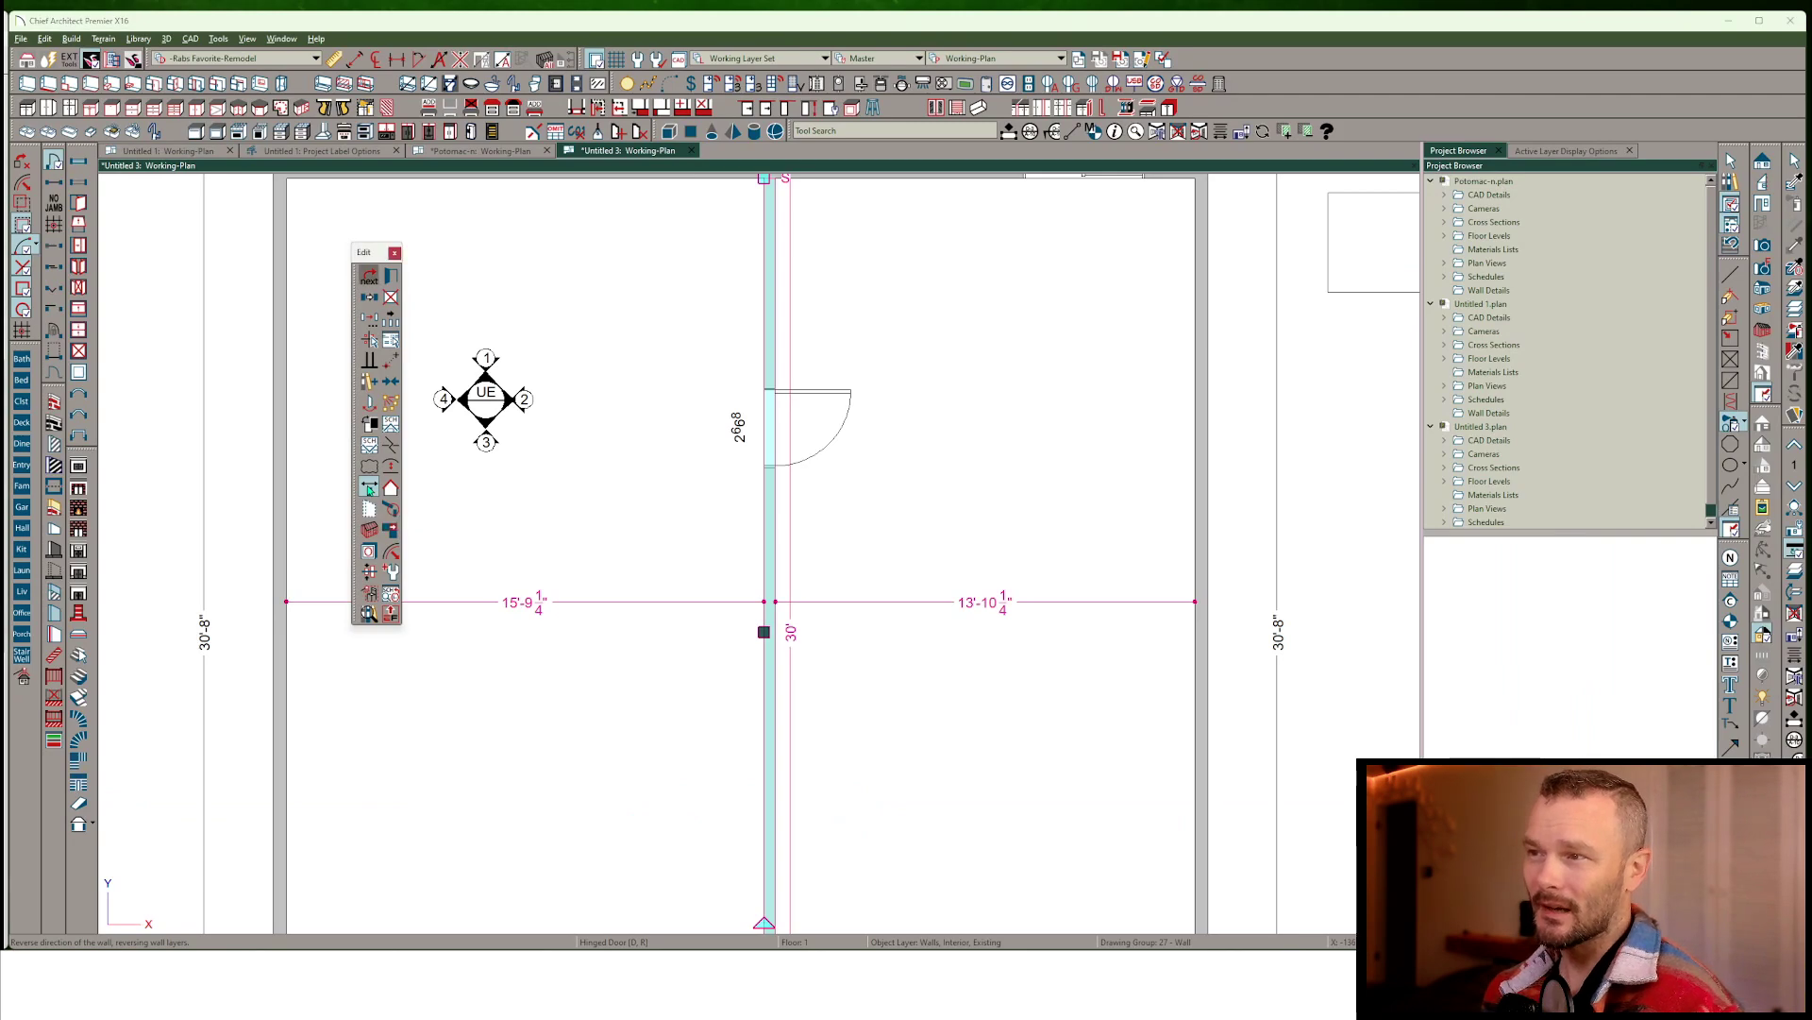
{"action": "left_click", "coordinate": [375, 472]}
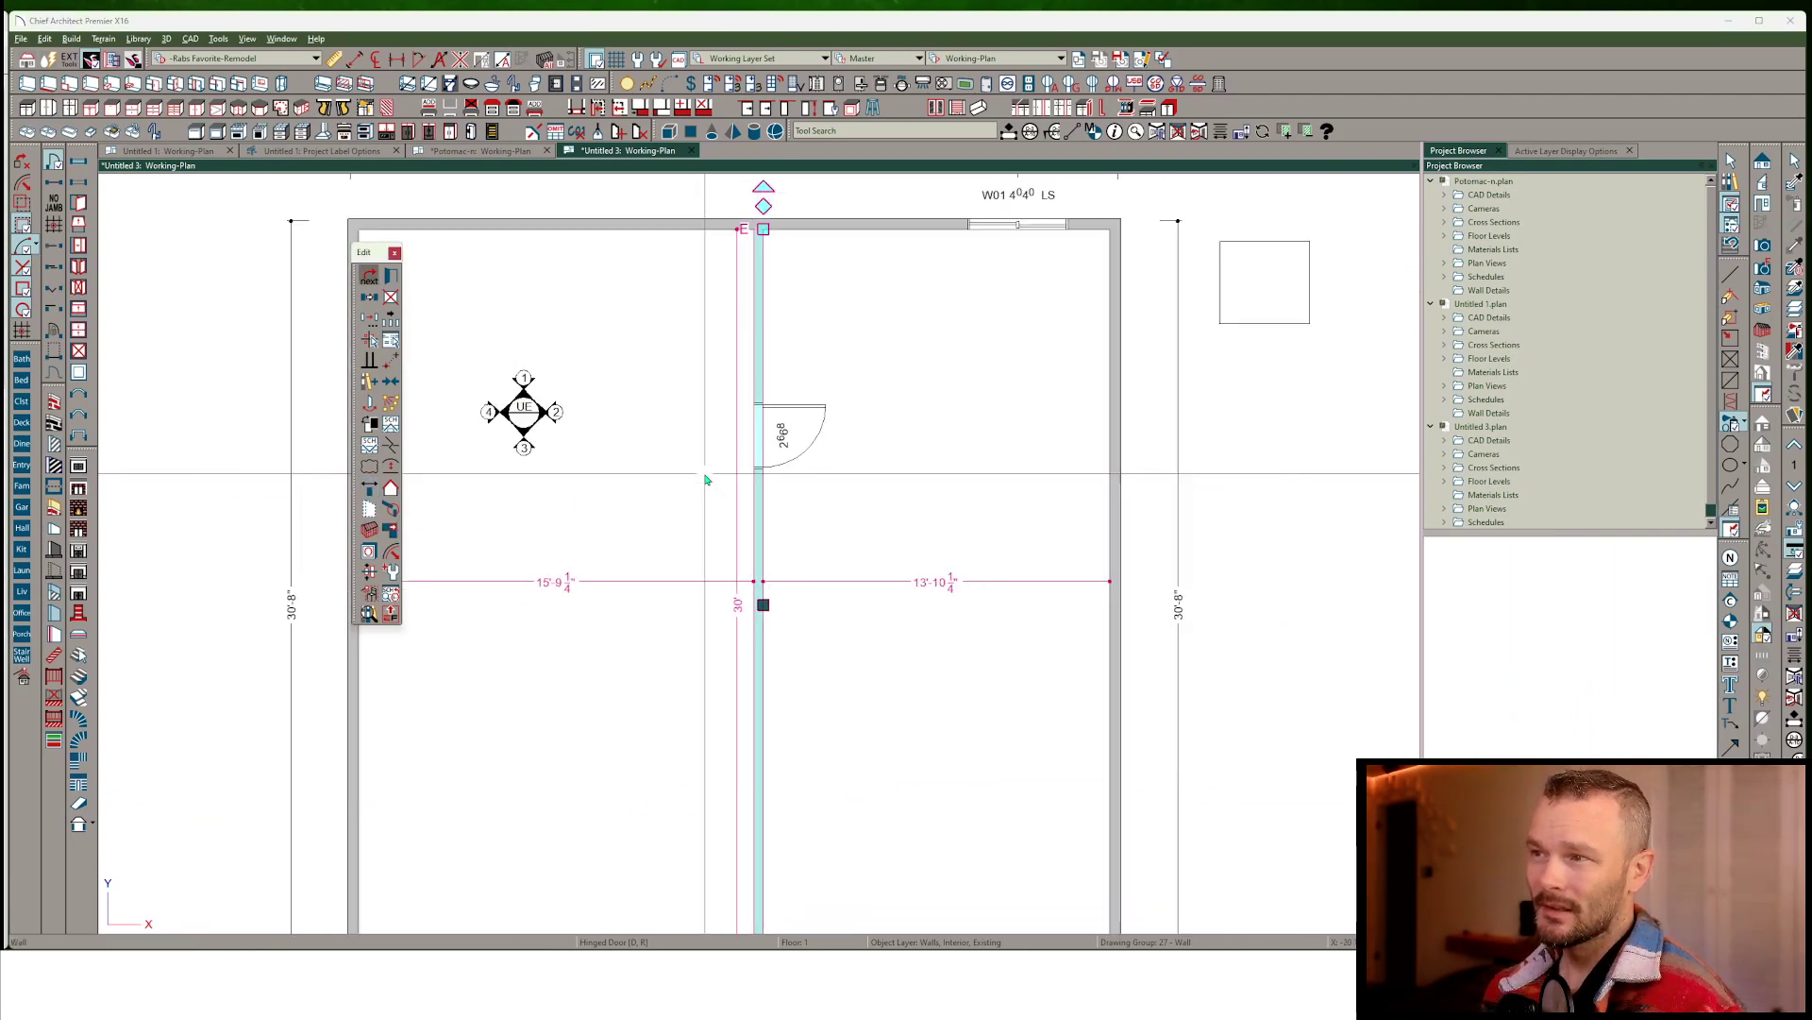
{"action": "scroll", "coordinate": [706, 479], "scroll_direction": "down", "scroll_amount": 1}
{"action": "left_click", "coordinate": [839, 486]}
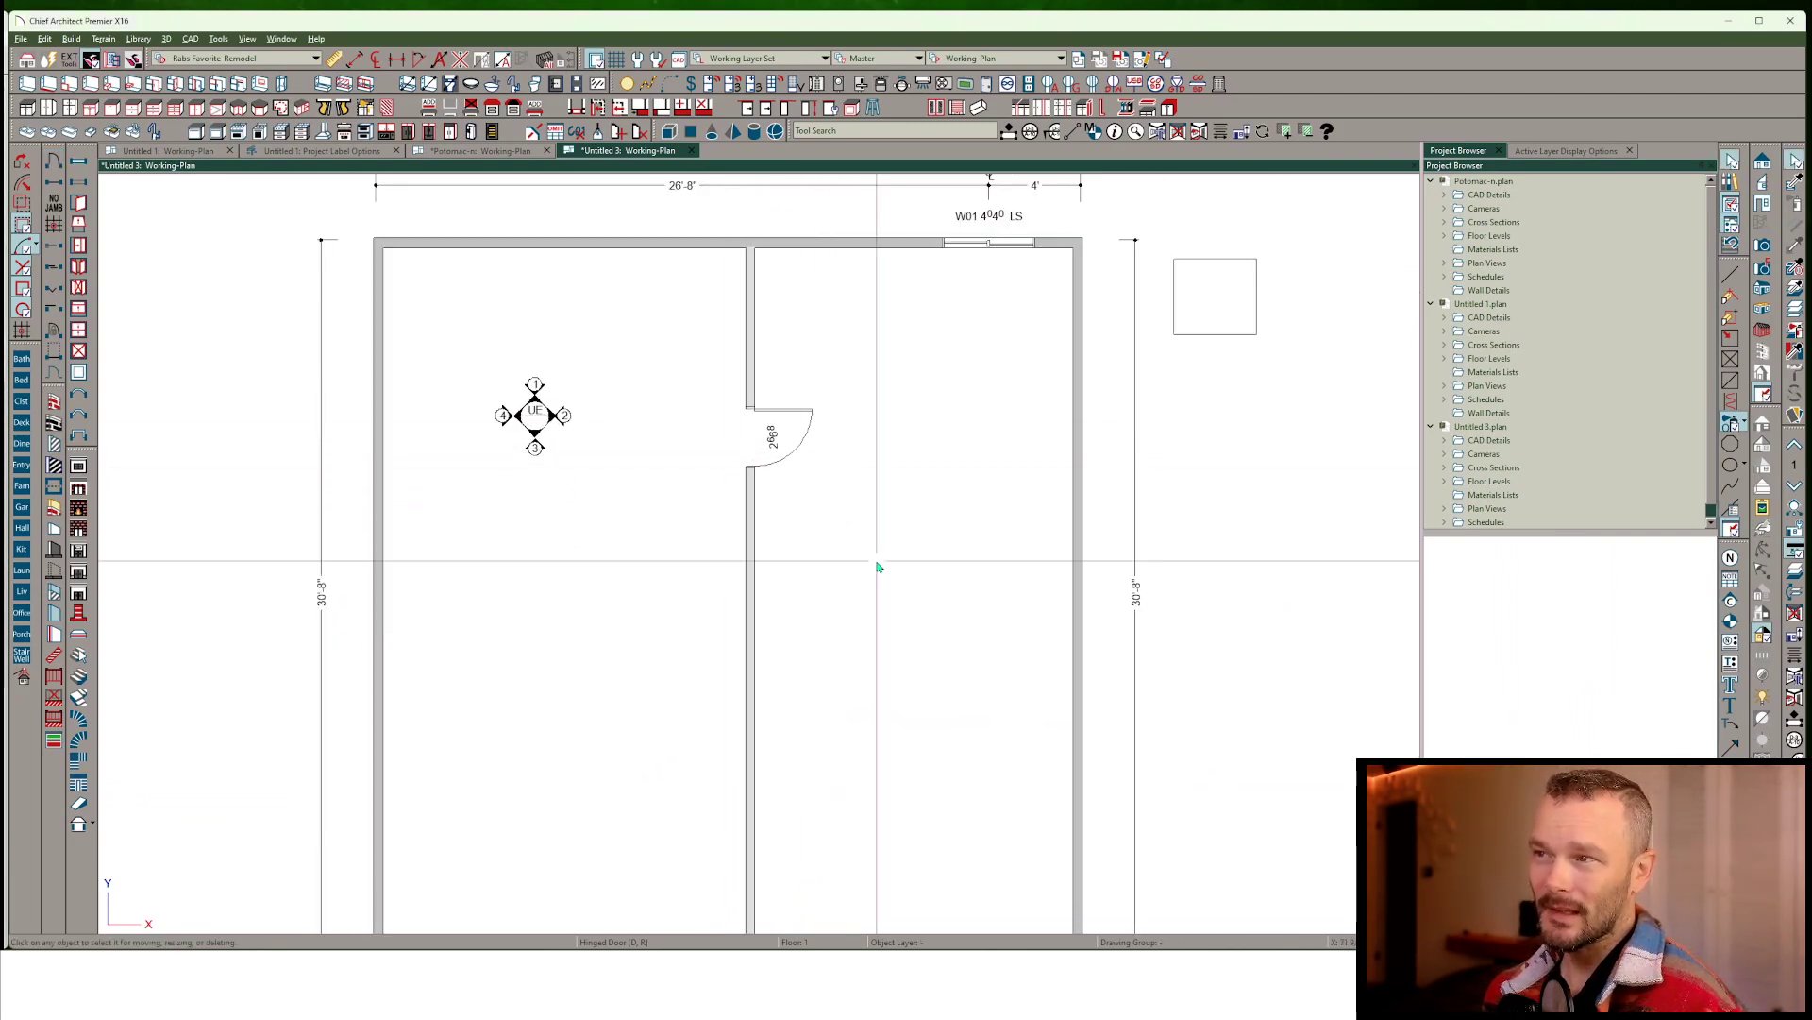
{"action": "scroll", "coordinate": [877, 566], "scroll_direction": "down", "scroll_amount": 1}
{"action": "scroll", "coordinate": [877, 567], "scroll_direction": "down", "scroll_amount": 1}
{"action": "left_click", "coordinate": [790, 632]}
{"action": "scroll", "coordinate": [789, 348], "scroll_direction": "up", "scroll_amount": 1}
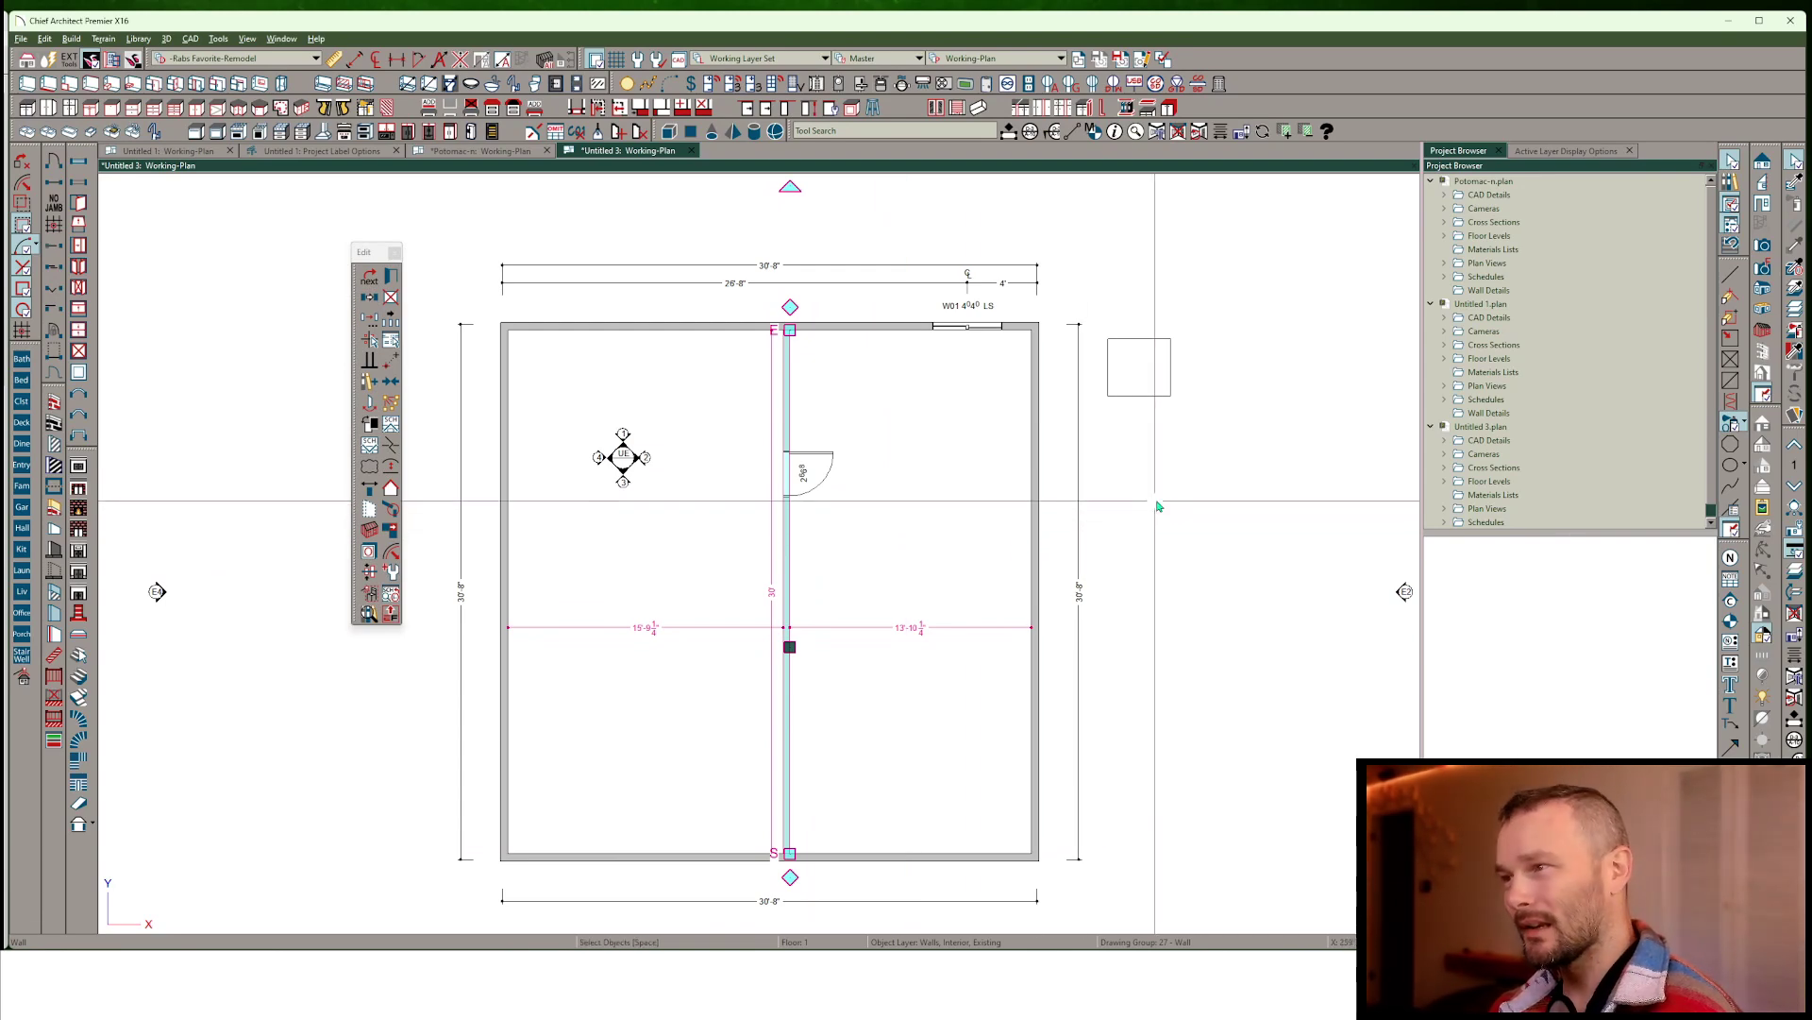
Draw a horizontal CAD line about 7.81' long in the open area east of the house
{"action": "middle_click_drag", "start_coordinate": [1158, 506], "coordinate": [778, 521]}
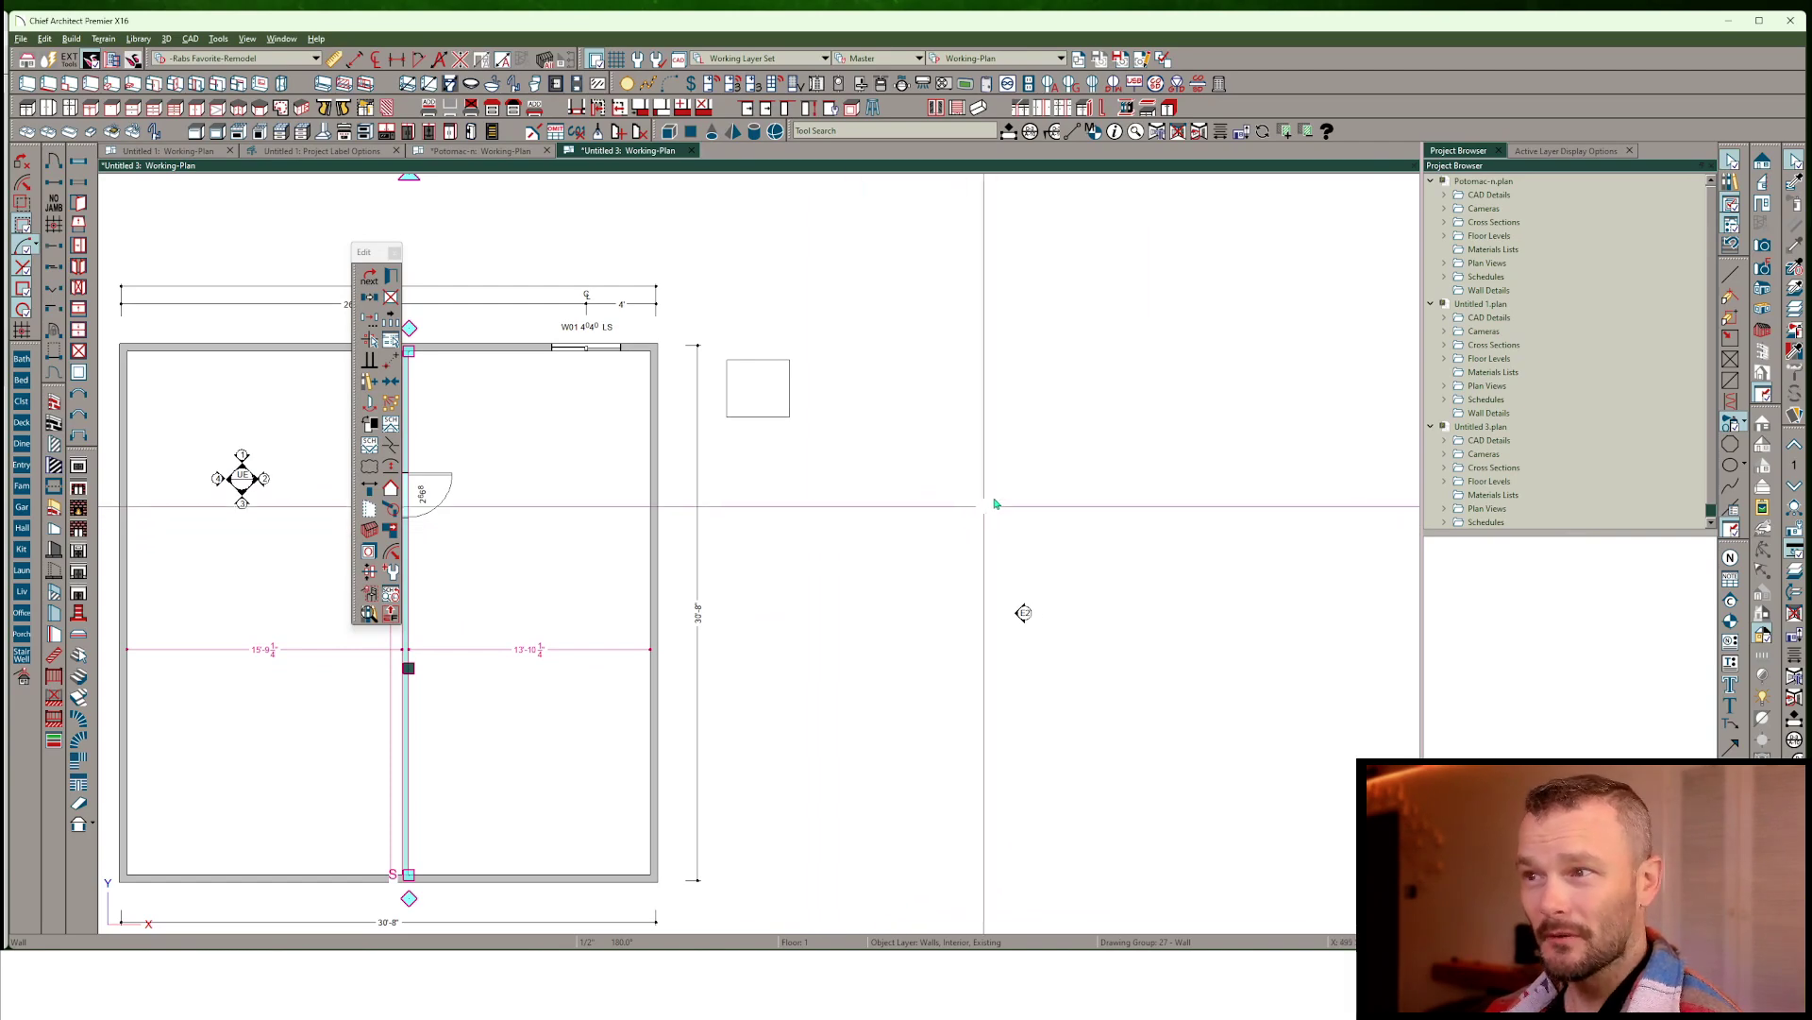
{"action": "scroll", "coordinate": [1003, 492], "scroll_direction": "up", "scroll_amount": 2}
{"action": "key", "text": "space"}
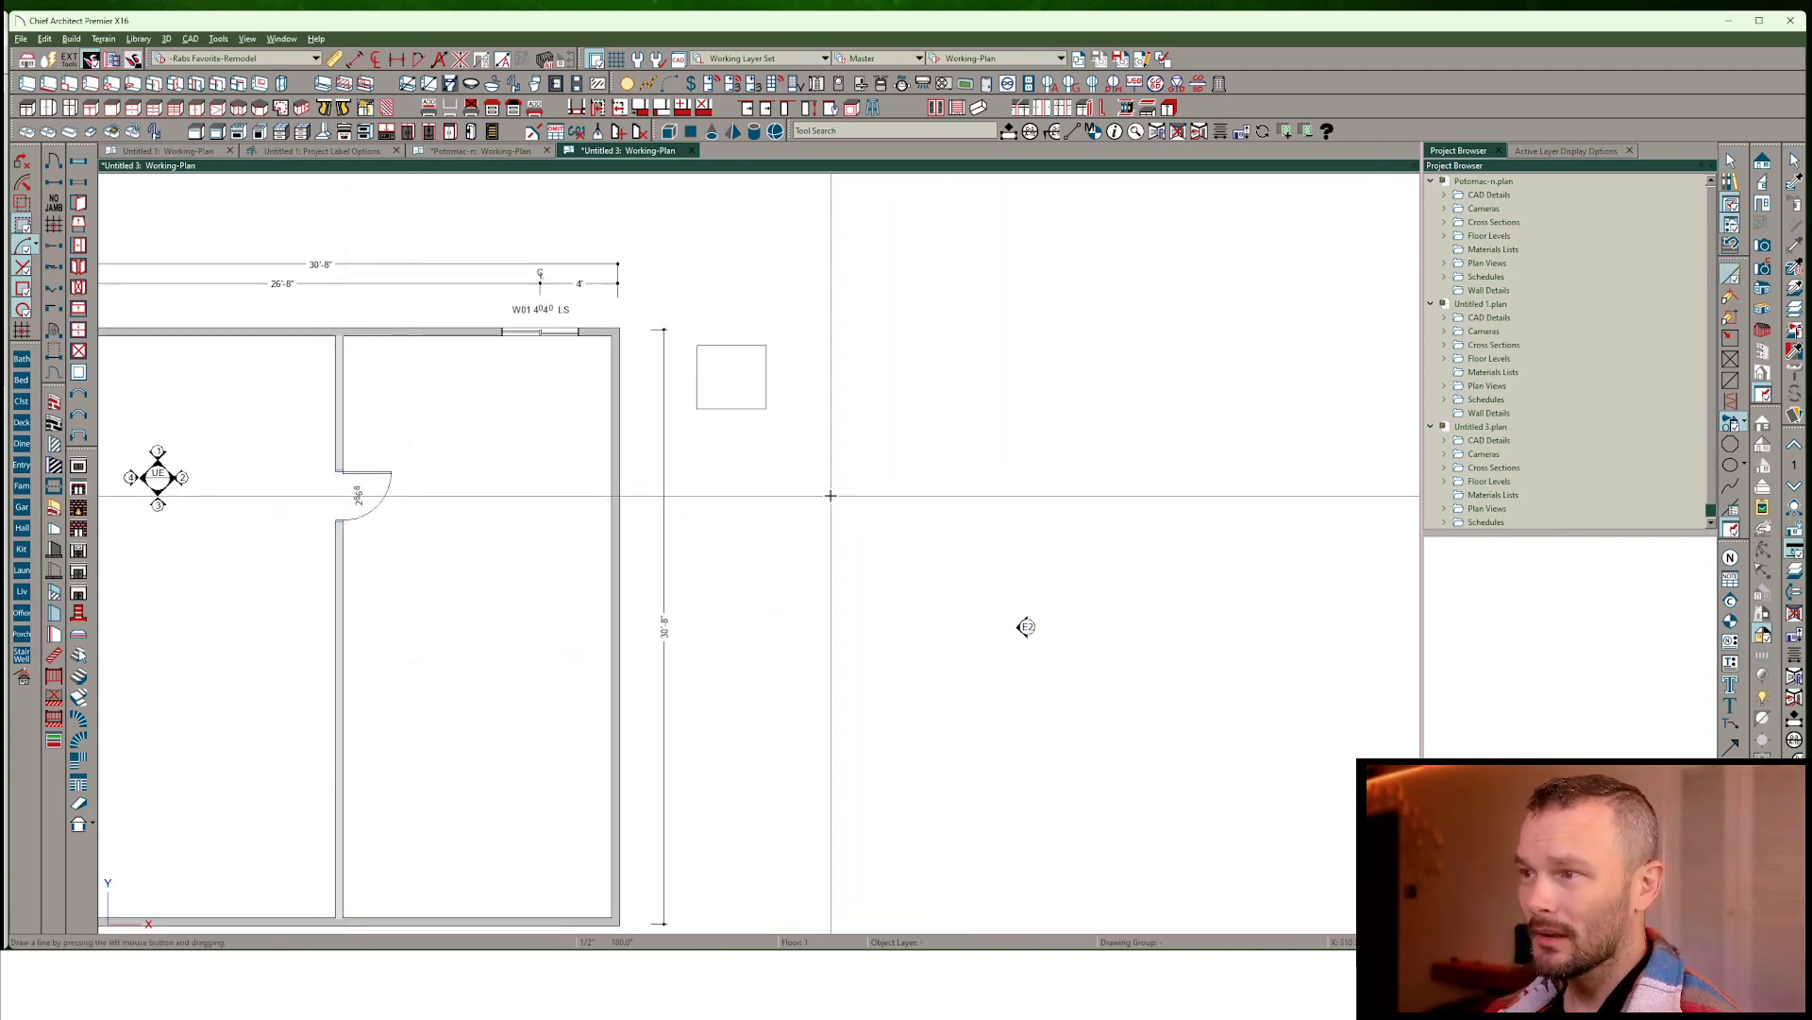
{"action": "mouse_move", "coordinate": [830, 495]}
{"action": "left_mouse_down"}
{"action": "mouse_move", "coordinate": [979, 492]}
{"action": "mouse_move", "coordinate": [963, 495]}
{"action": "left_mouse_up"}
Turn on Show Length and Show Angle in the line style of the new horizontal line
{"action": "double_click", "coordinate": [956, 497]}
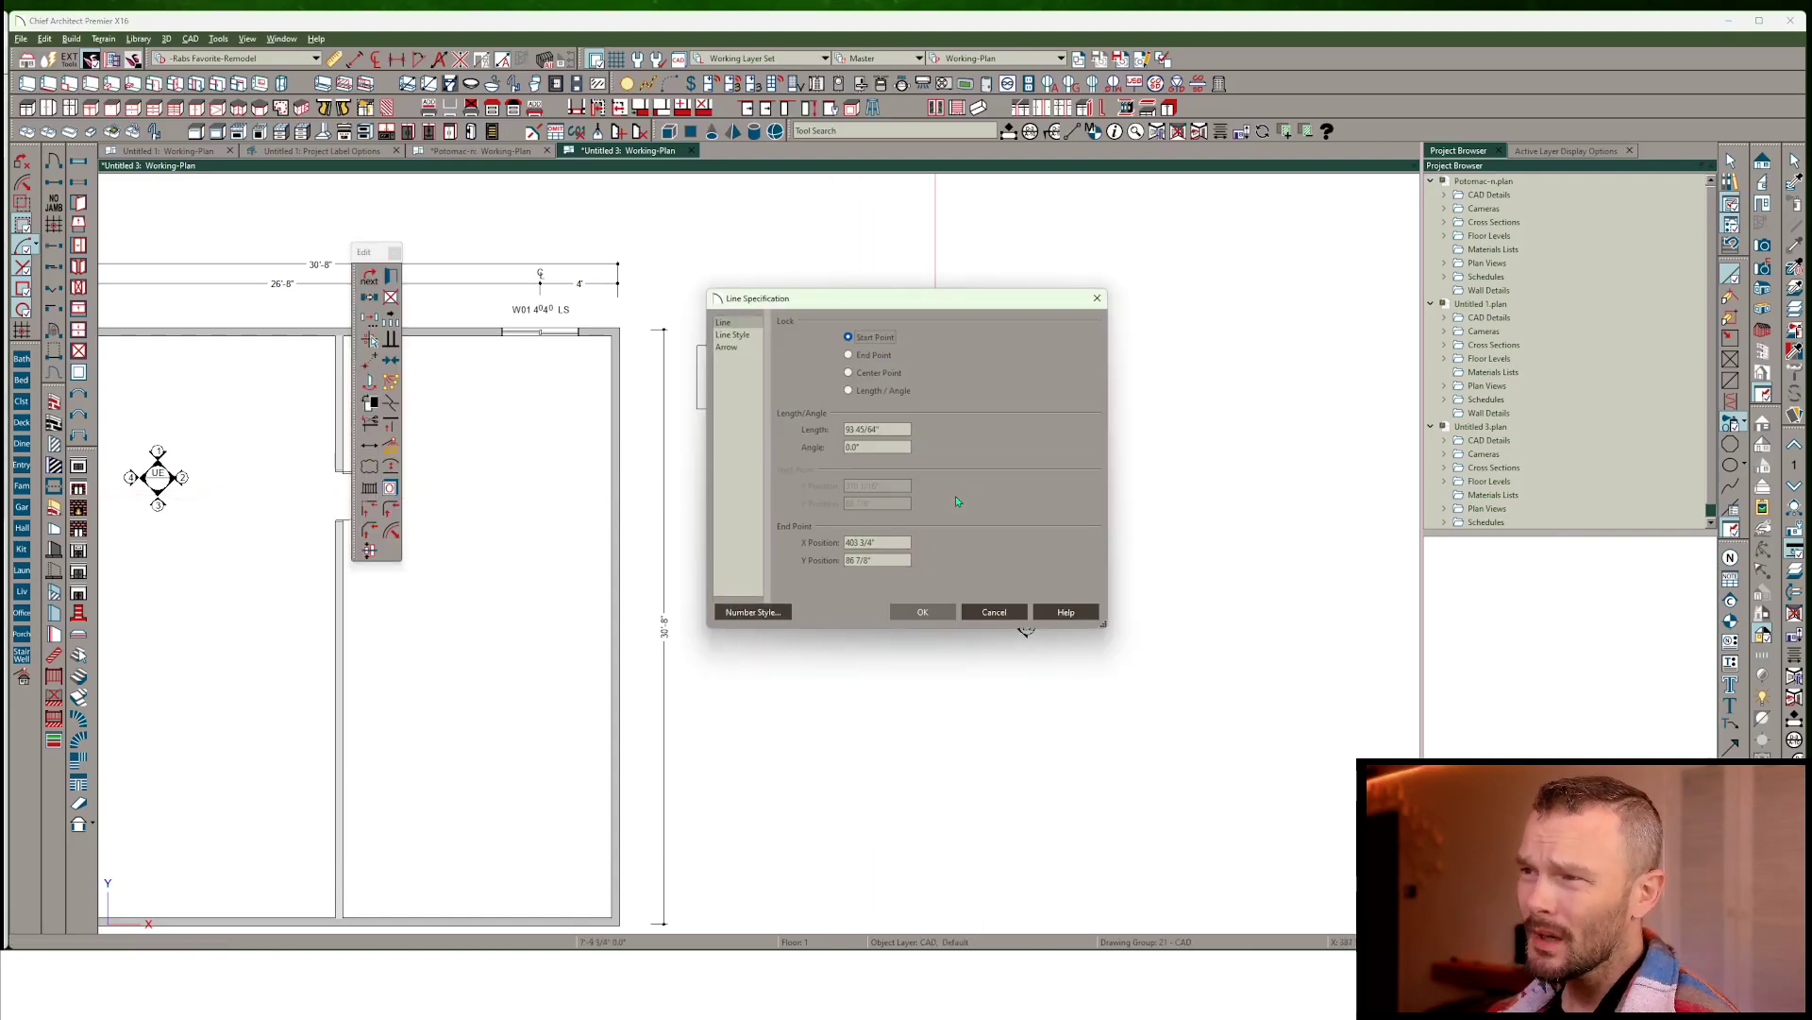
{"action": "left_click", "coordinate": [748, 338]}
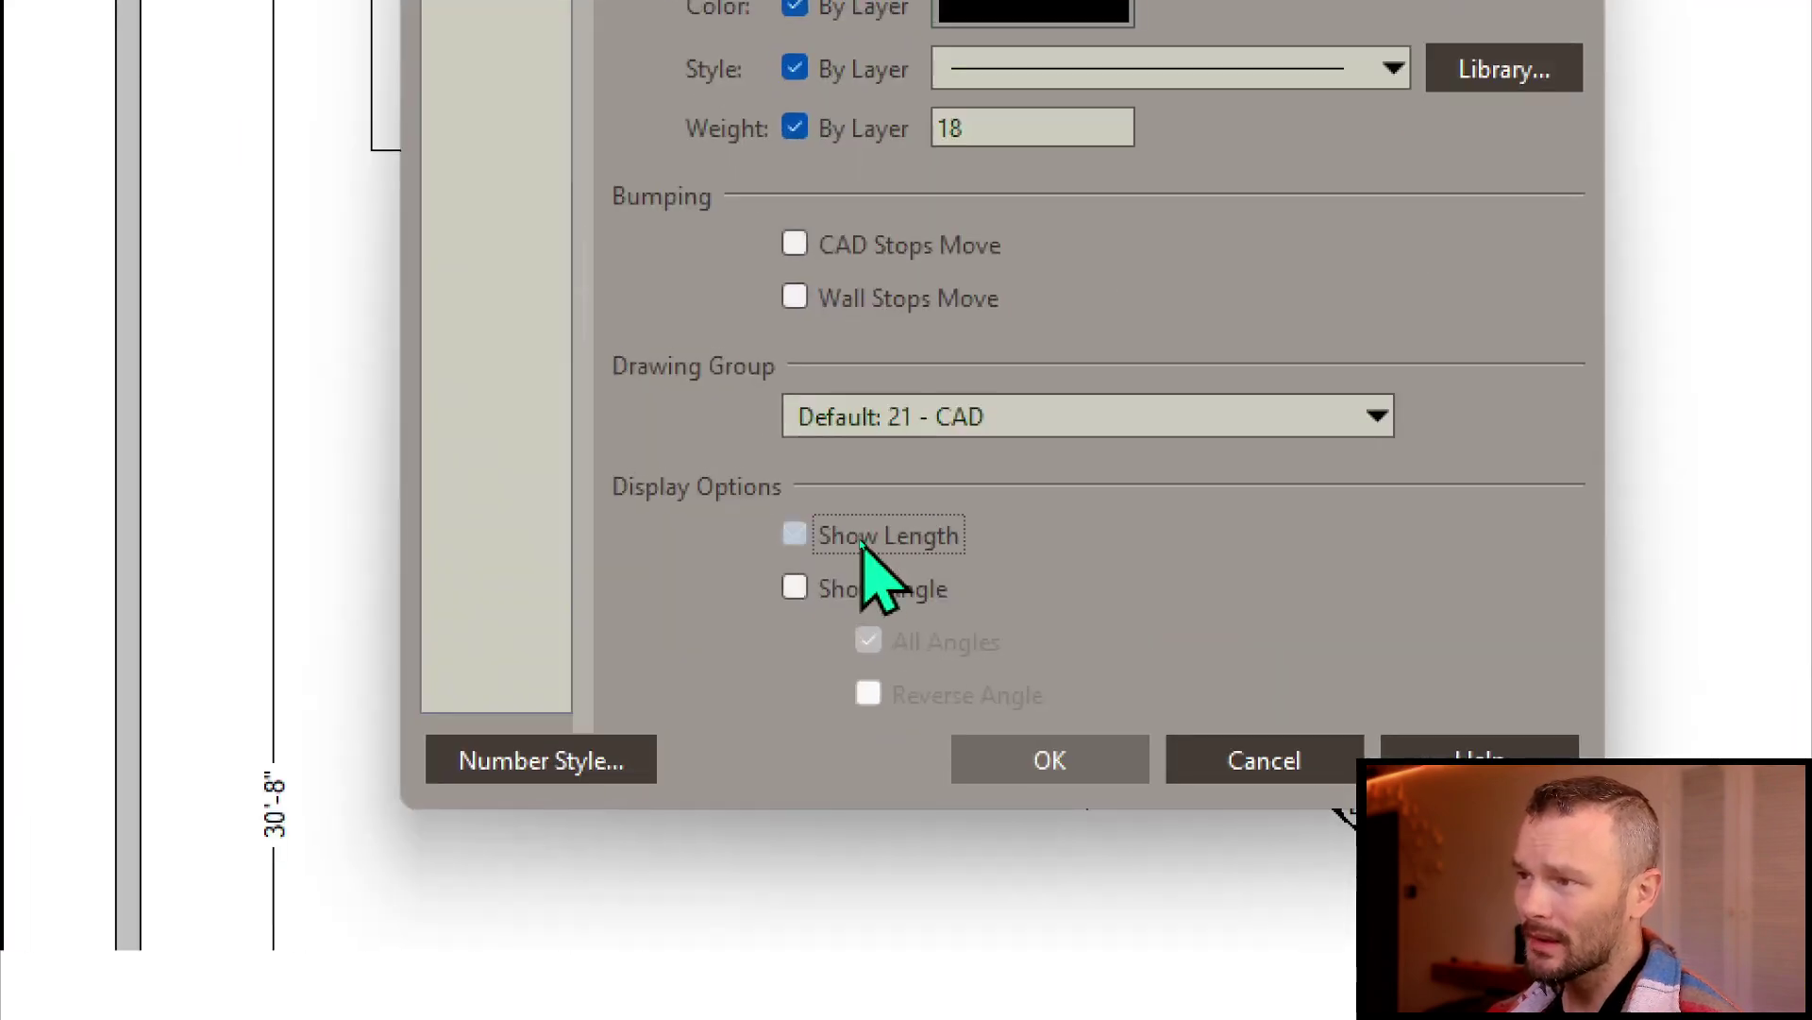
{"action": "left_click", "coordinate": [861, 537]}
{"action": "left_click", "coordinate": [865, 555]}
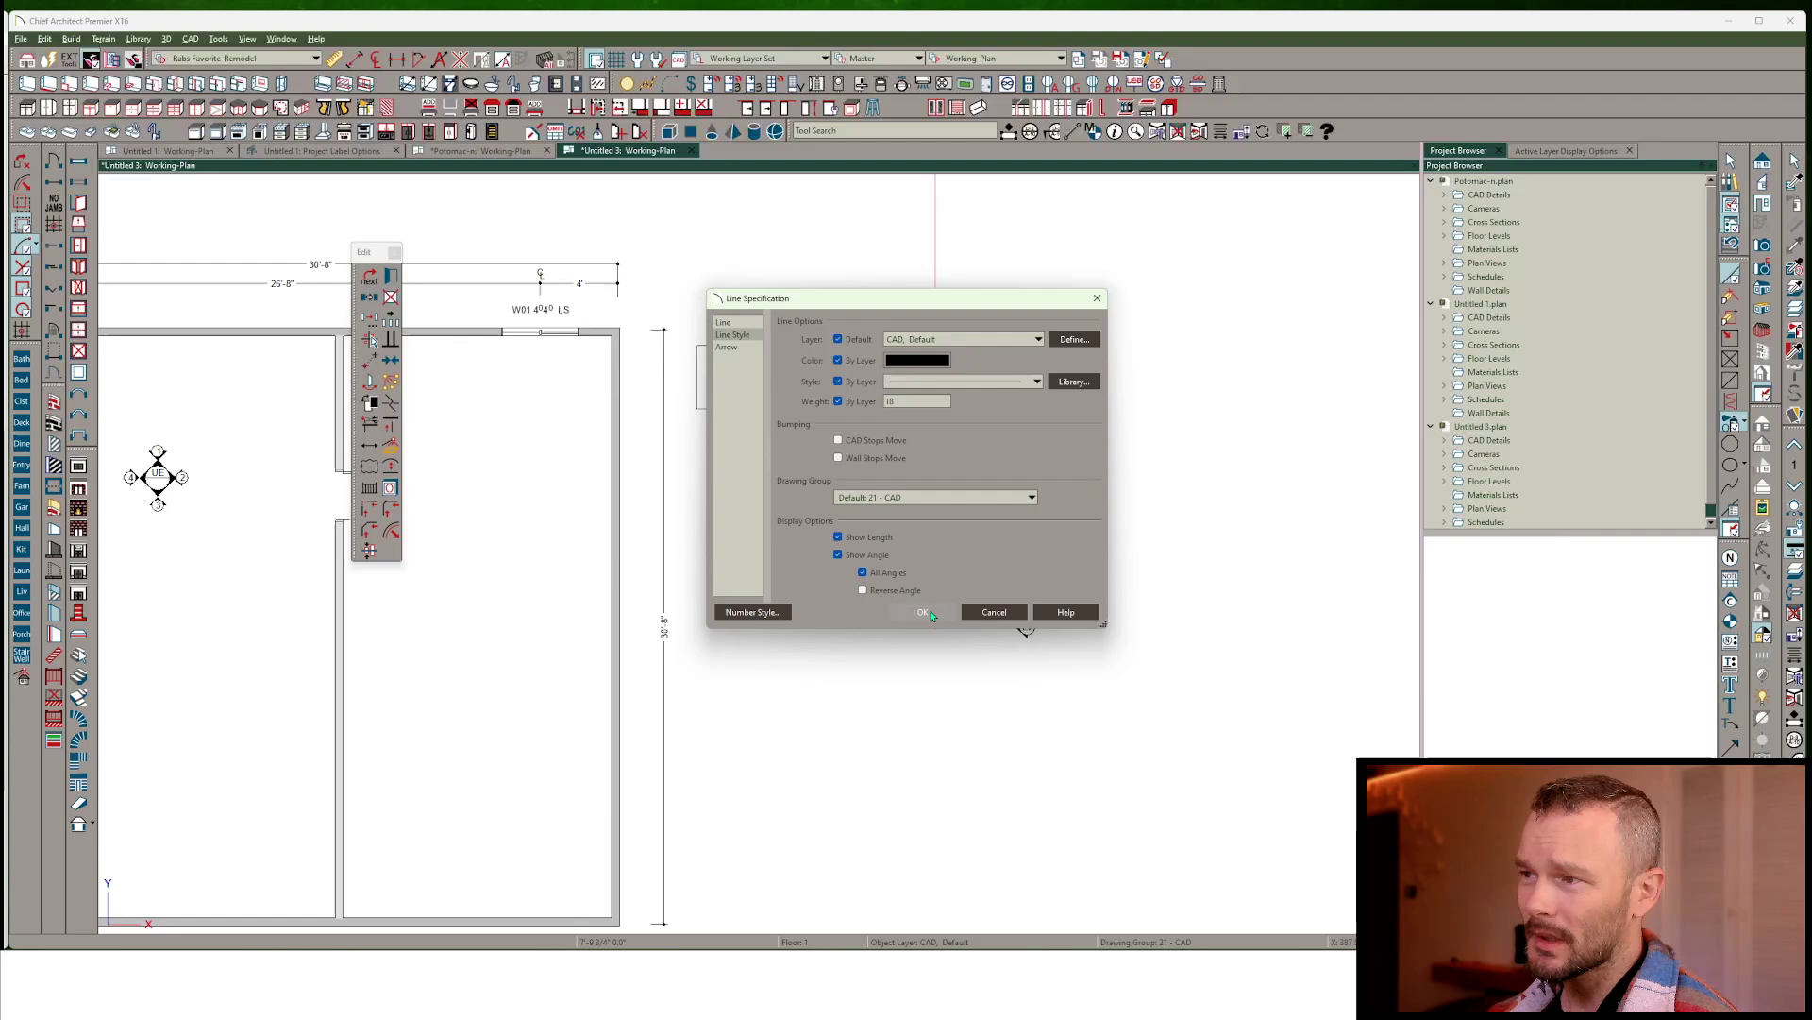
{"action": "left_click", "coordinate": [927, 613]}
{"action": "scroll", "coordinate": [878, 528], "scroll_direction": "up", "scroll_amount": 4}
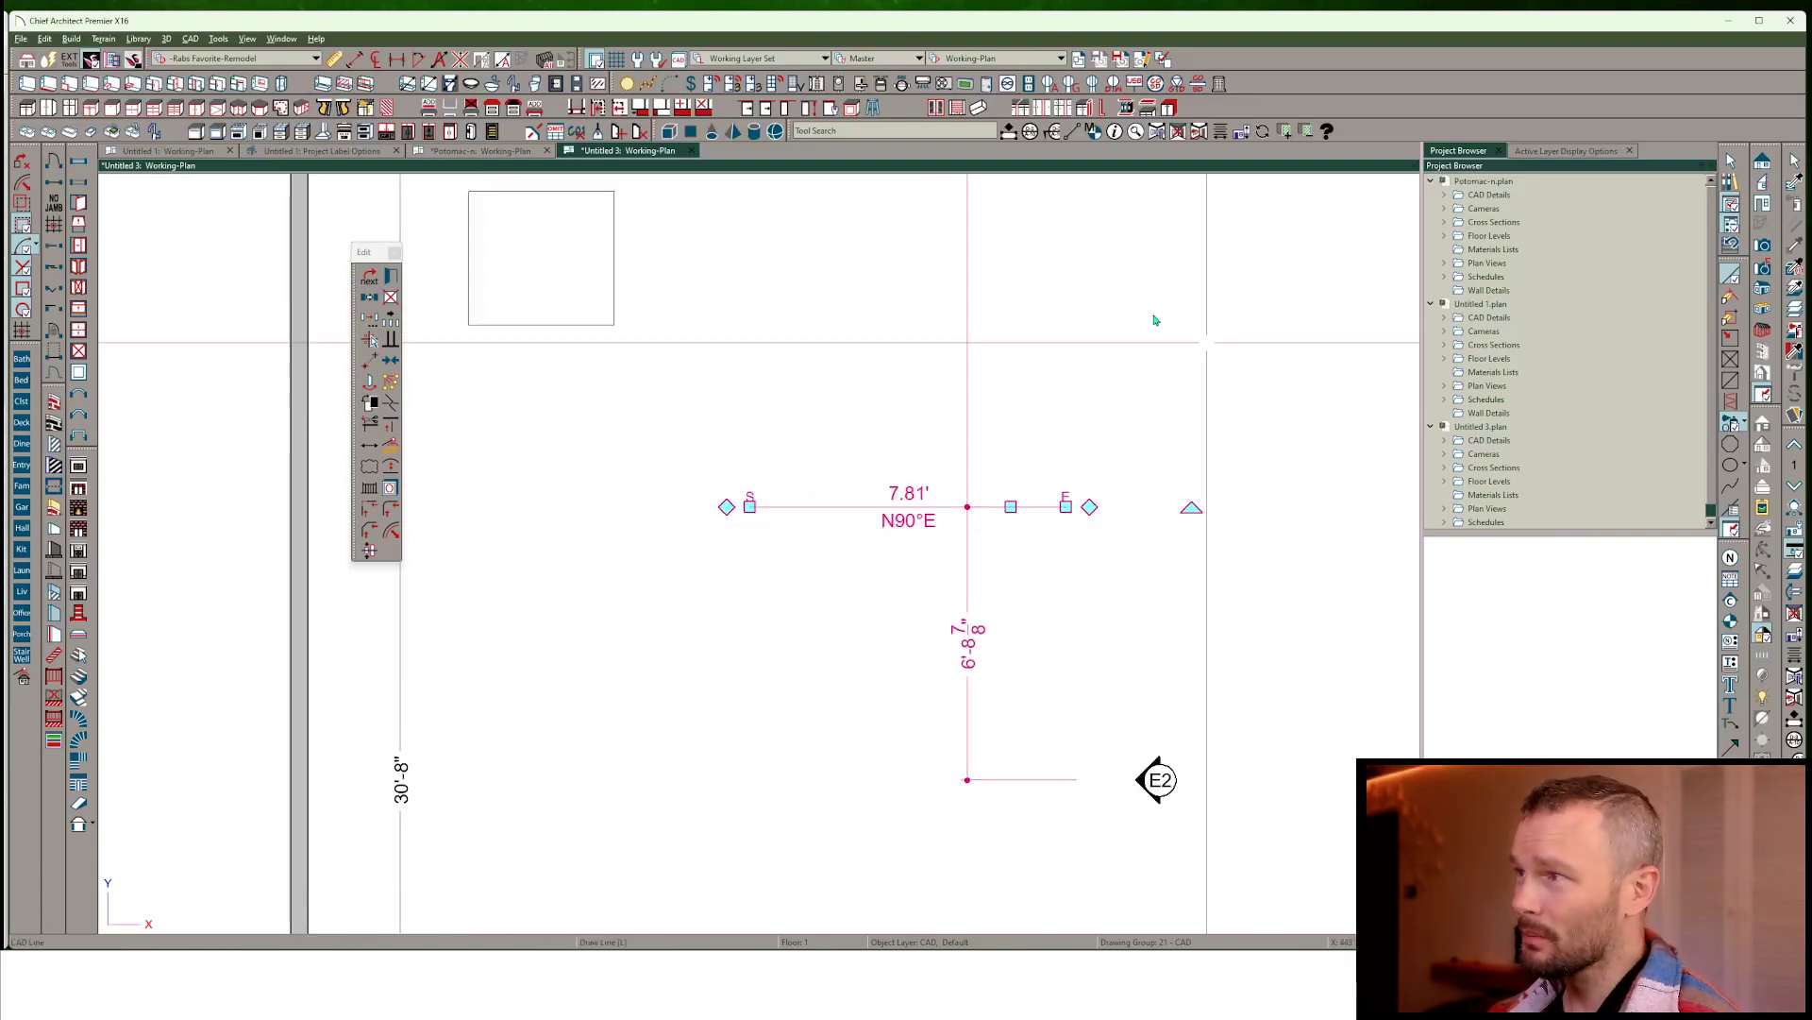
Check the line length and angle display formats in the CAD defaults and accept them with Quadrant Bearing chosen
{"action": "left_click", "coordinate": [638, 62]}
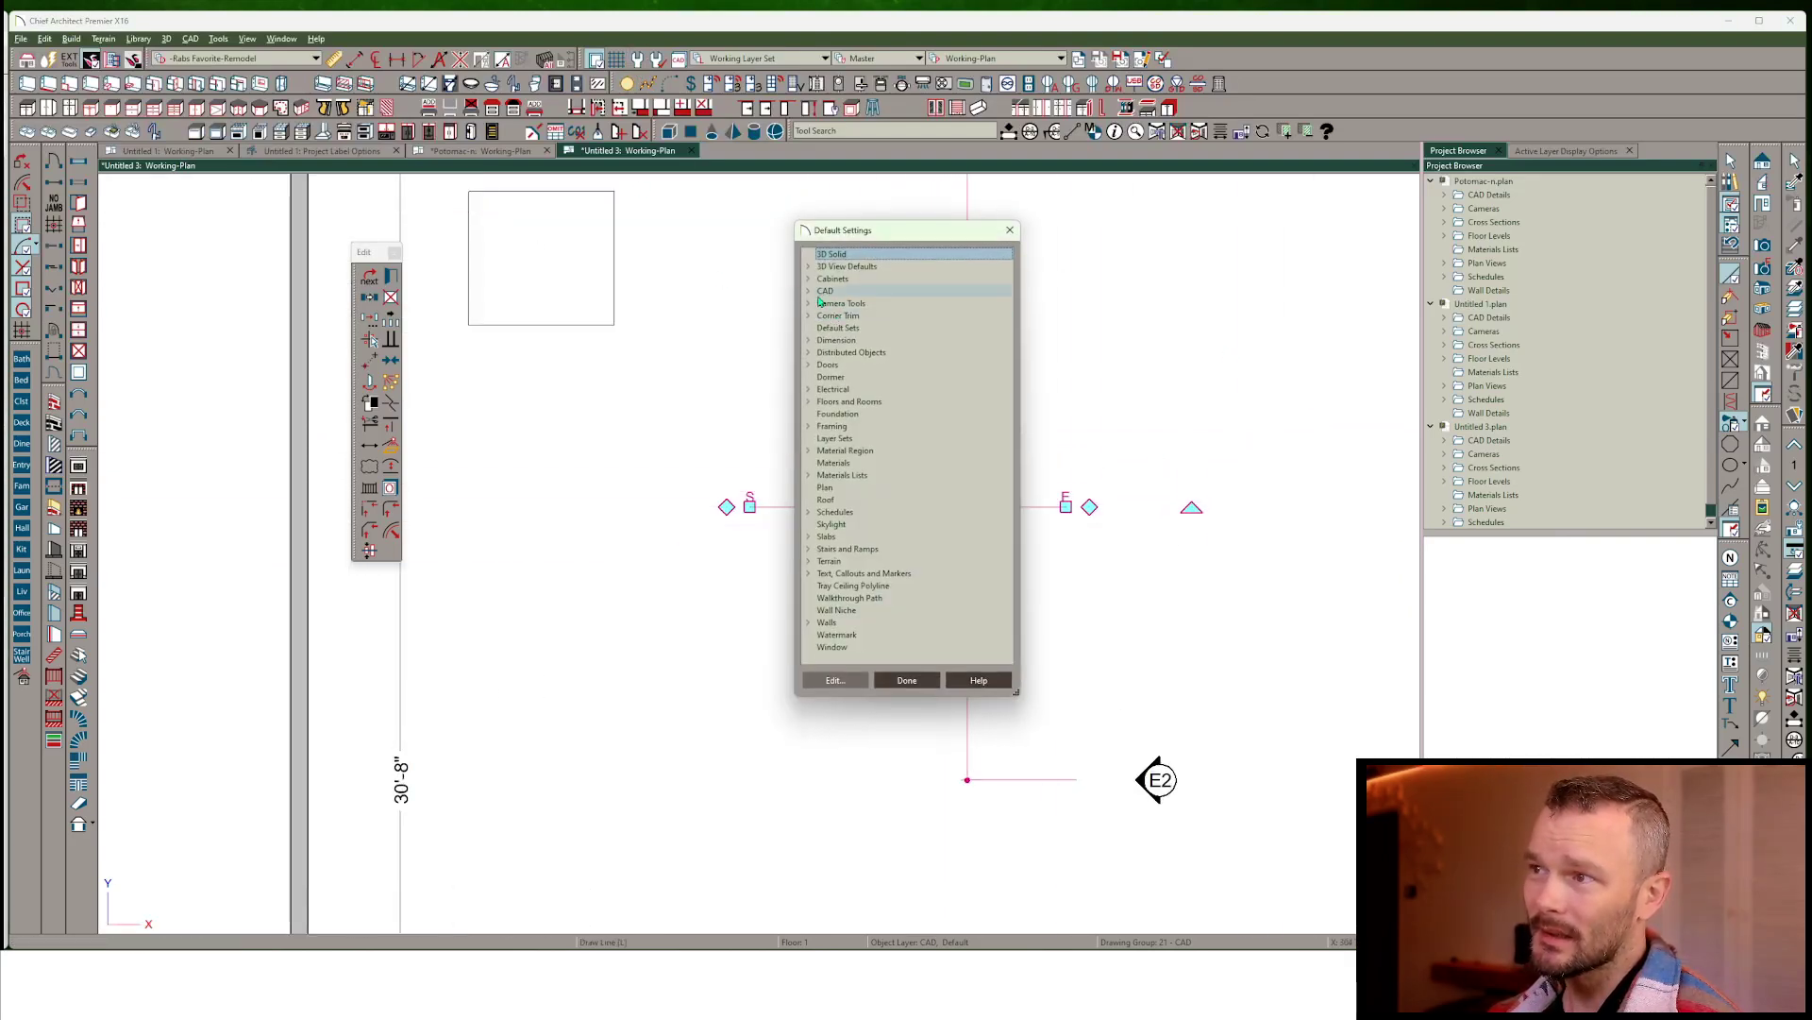
{"action": "left_click", "coordinate": [808, 292]}
{"action": "double_click", "coordinate": [839, 304]}
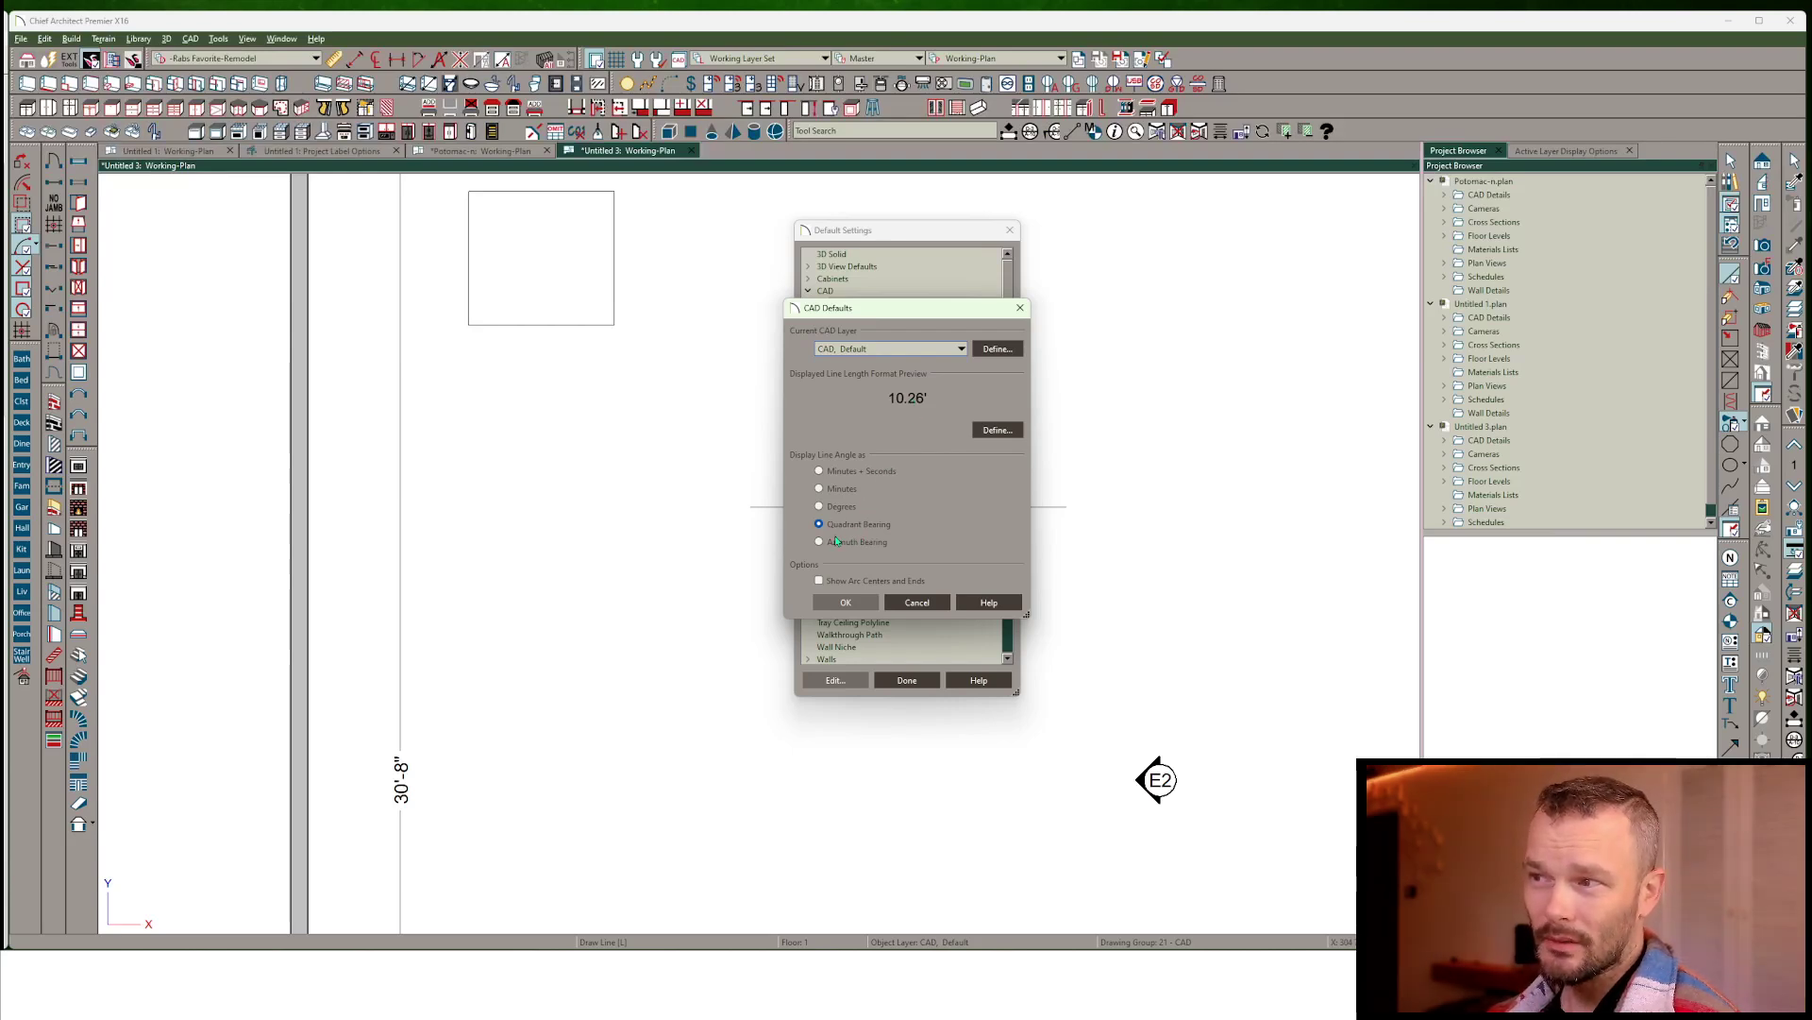
{"action": "left_click", "coordinate": [844, 602]}
{"action": "left_click", "coordinate": [906, 679]}
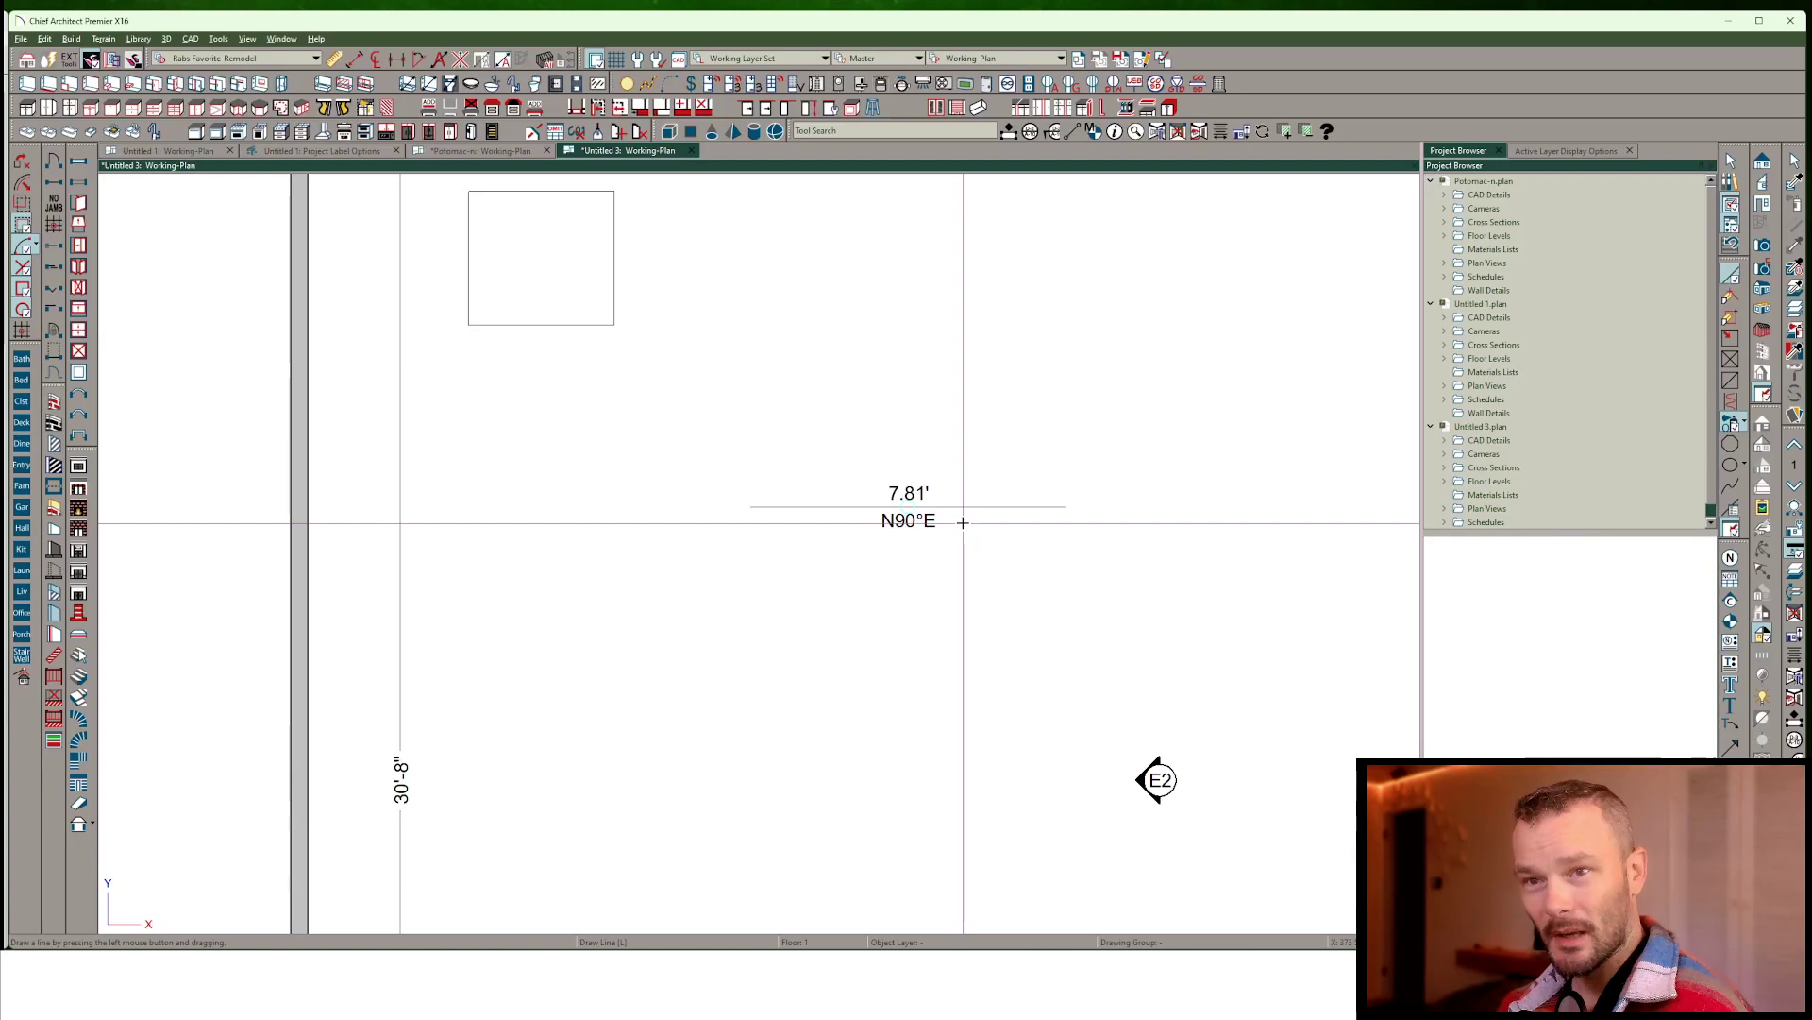
Start a connected diagonal segment from the horizontal line's end and set its coordinate entry to Decimal Feet and Quadrant Bearing
{"action": "left_click", "coordinate": [939, 507]}
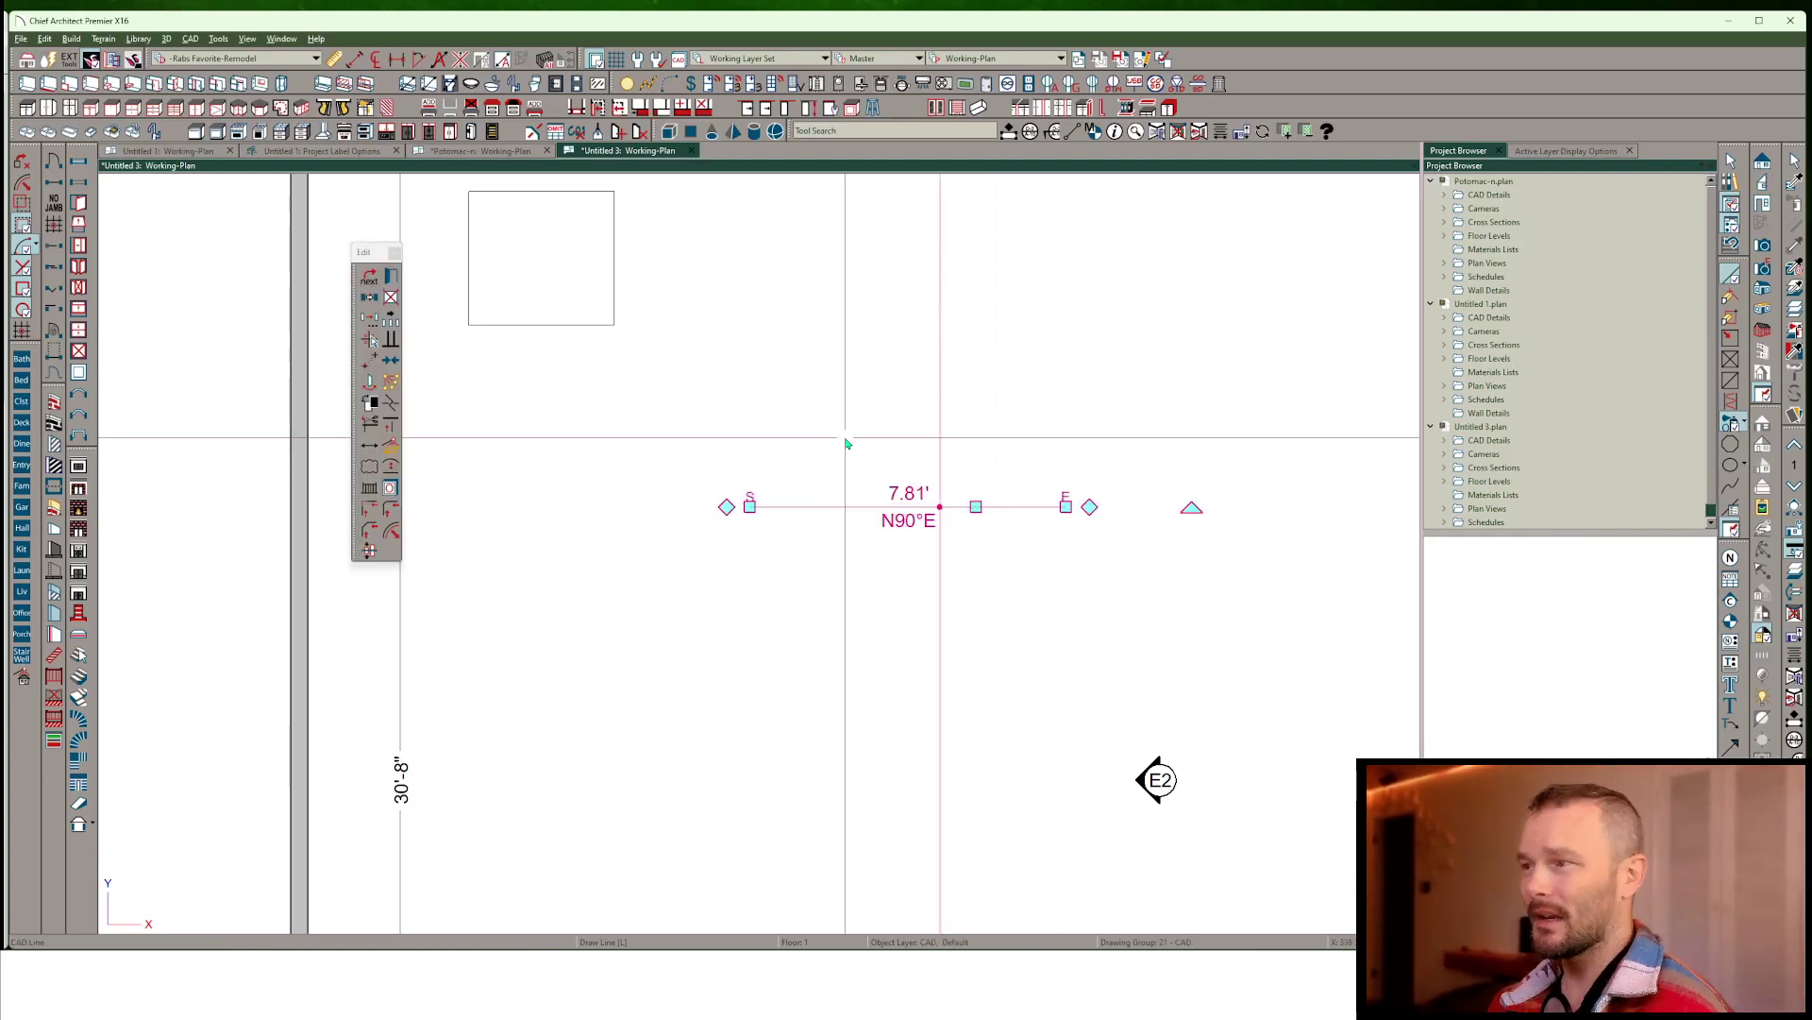
{"action": "left_click_drag", "start_coordinate": [1090, 507], "coordinate": [1221, 340]}
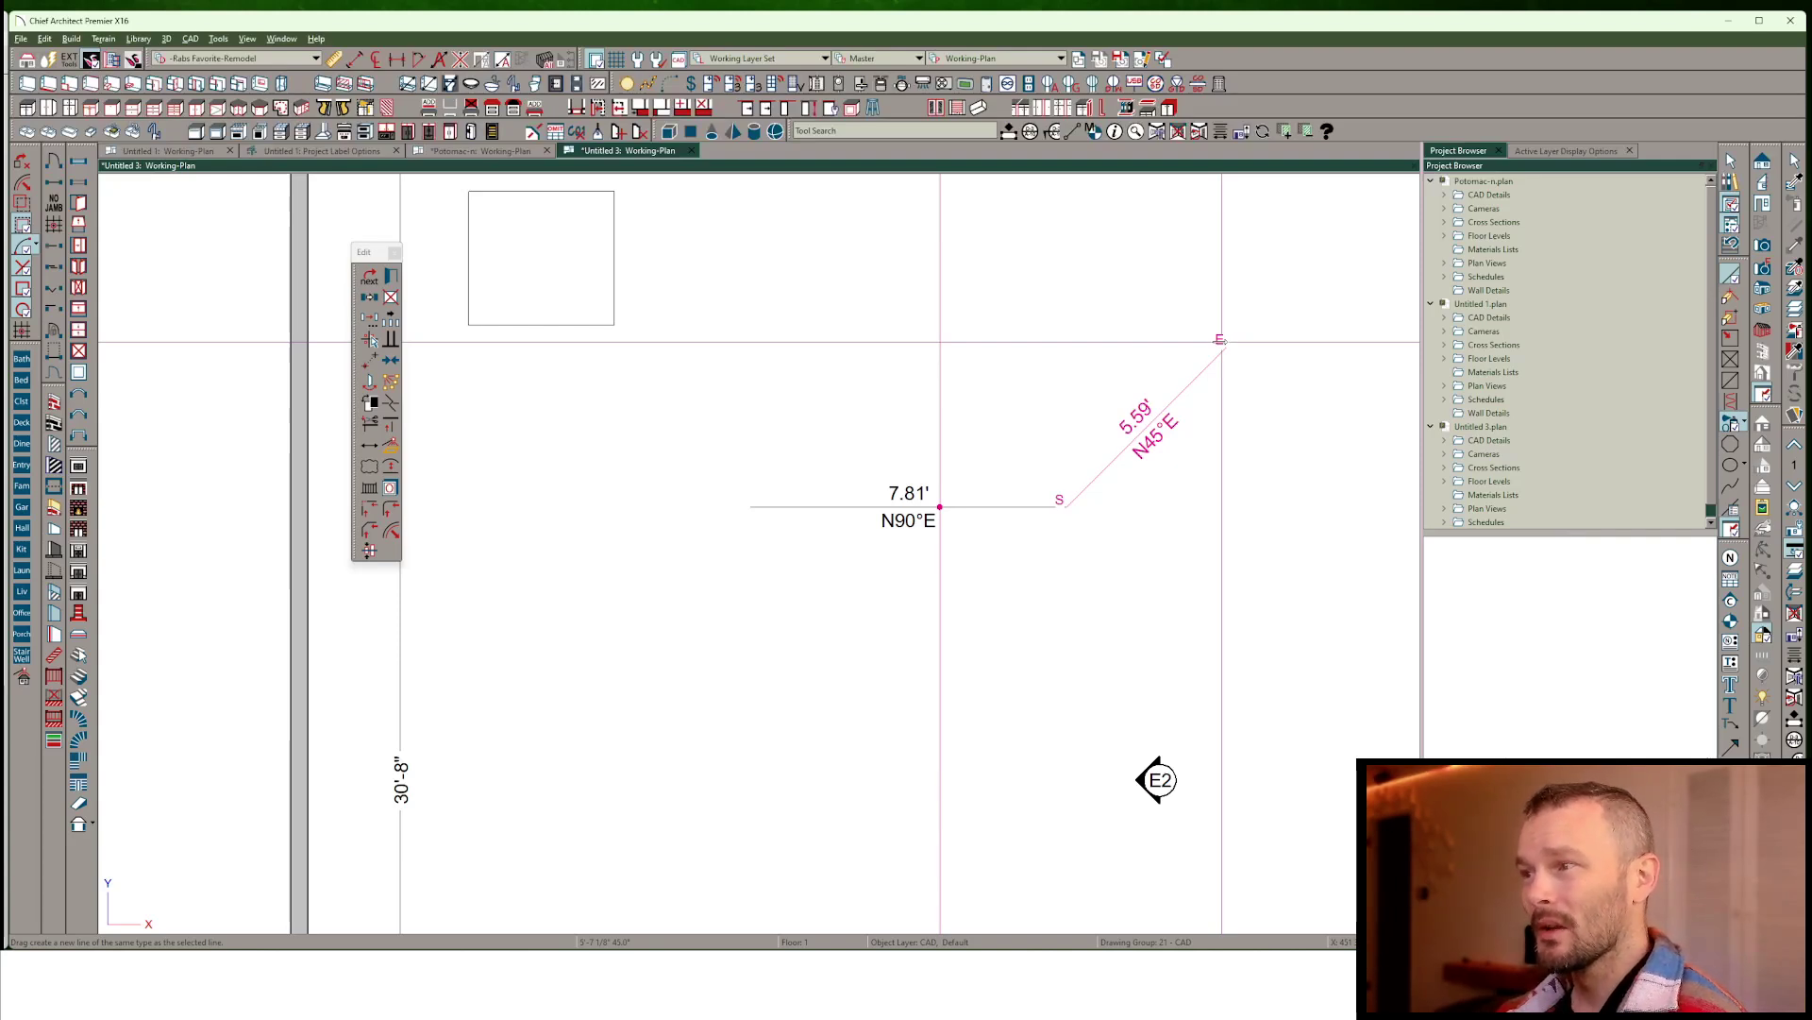
{"action": "mouse_move", "coordinate": [1219, 340]}
{"action": "left_mouse_down"}
{"action": "mouse_move", "coordinate": [1000, 284]}
{"action": "mouse_move", "coordinate": [1113, 295]}
{"action": "mouse_move", "coordinate": [1255, 441]}
{"action": "mouse_move", "coordinate": [1196, 337]}
{"action": "left_mouse_up"}
{"action": "key", "text": "Tab"}
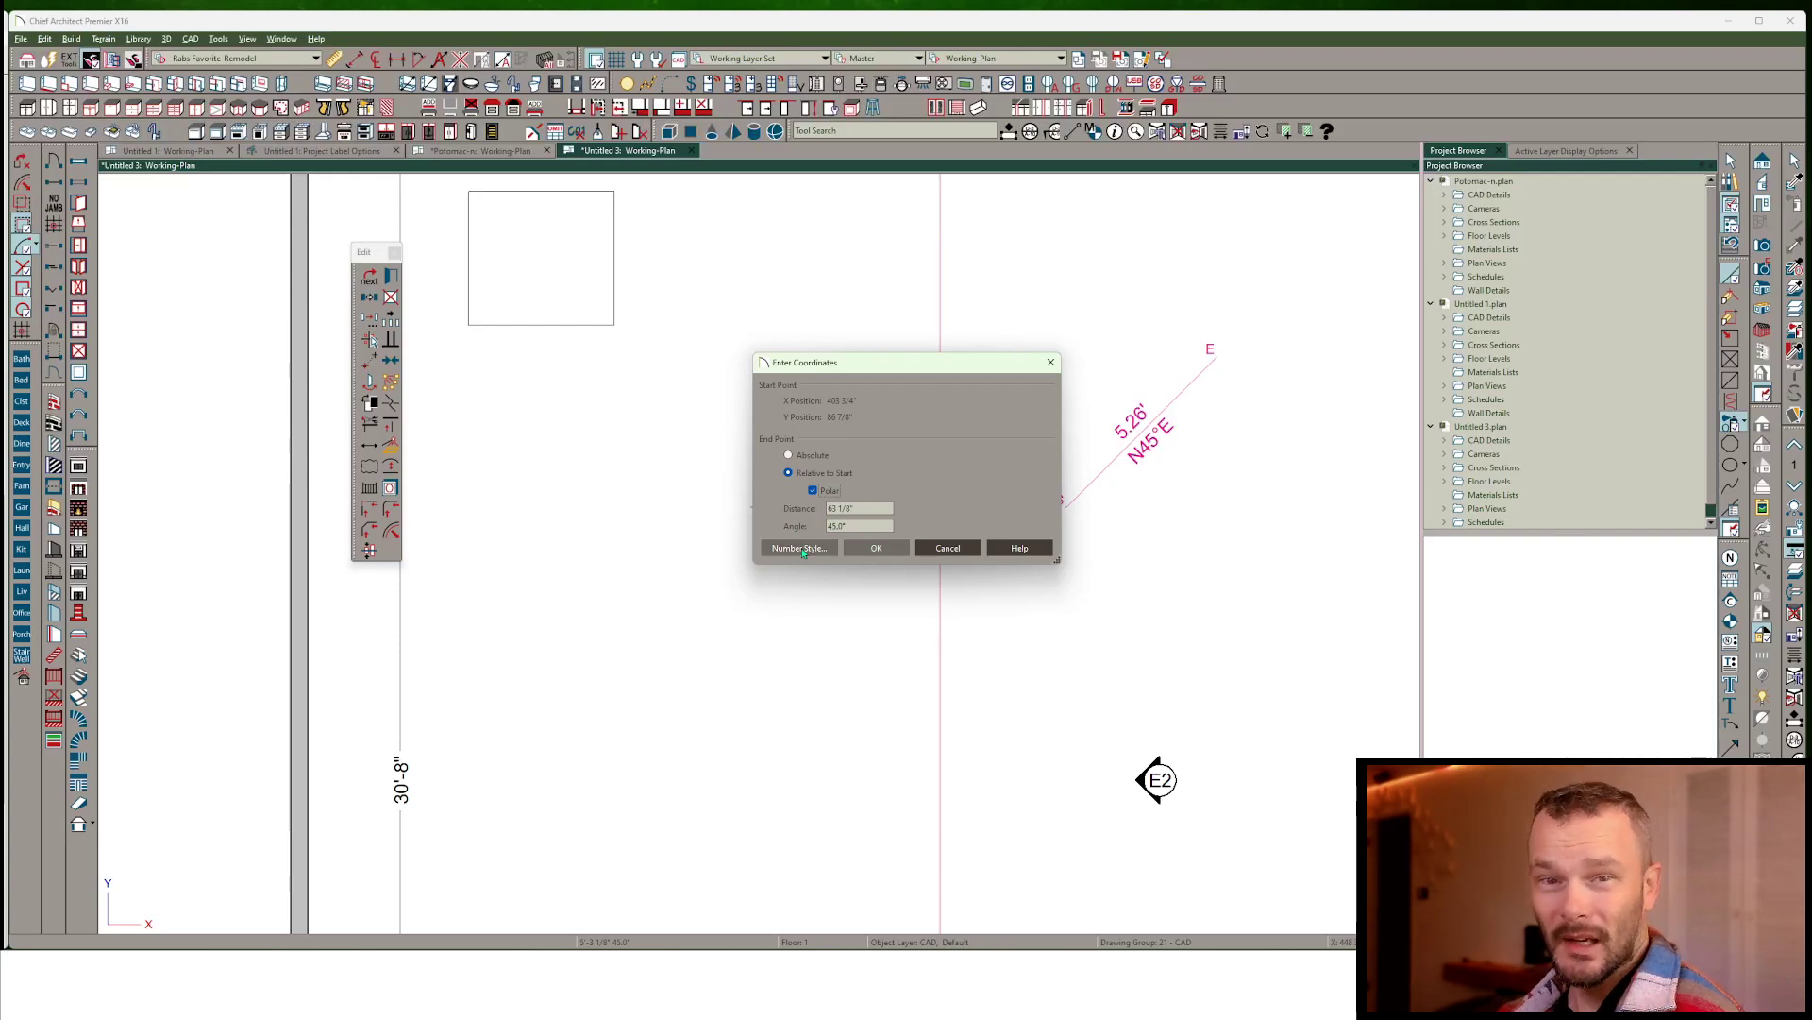
{"action": "left_click", "coordinate": [801, 548]}
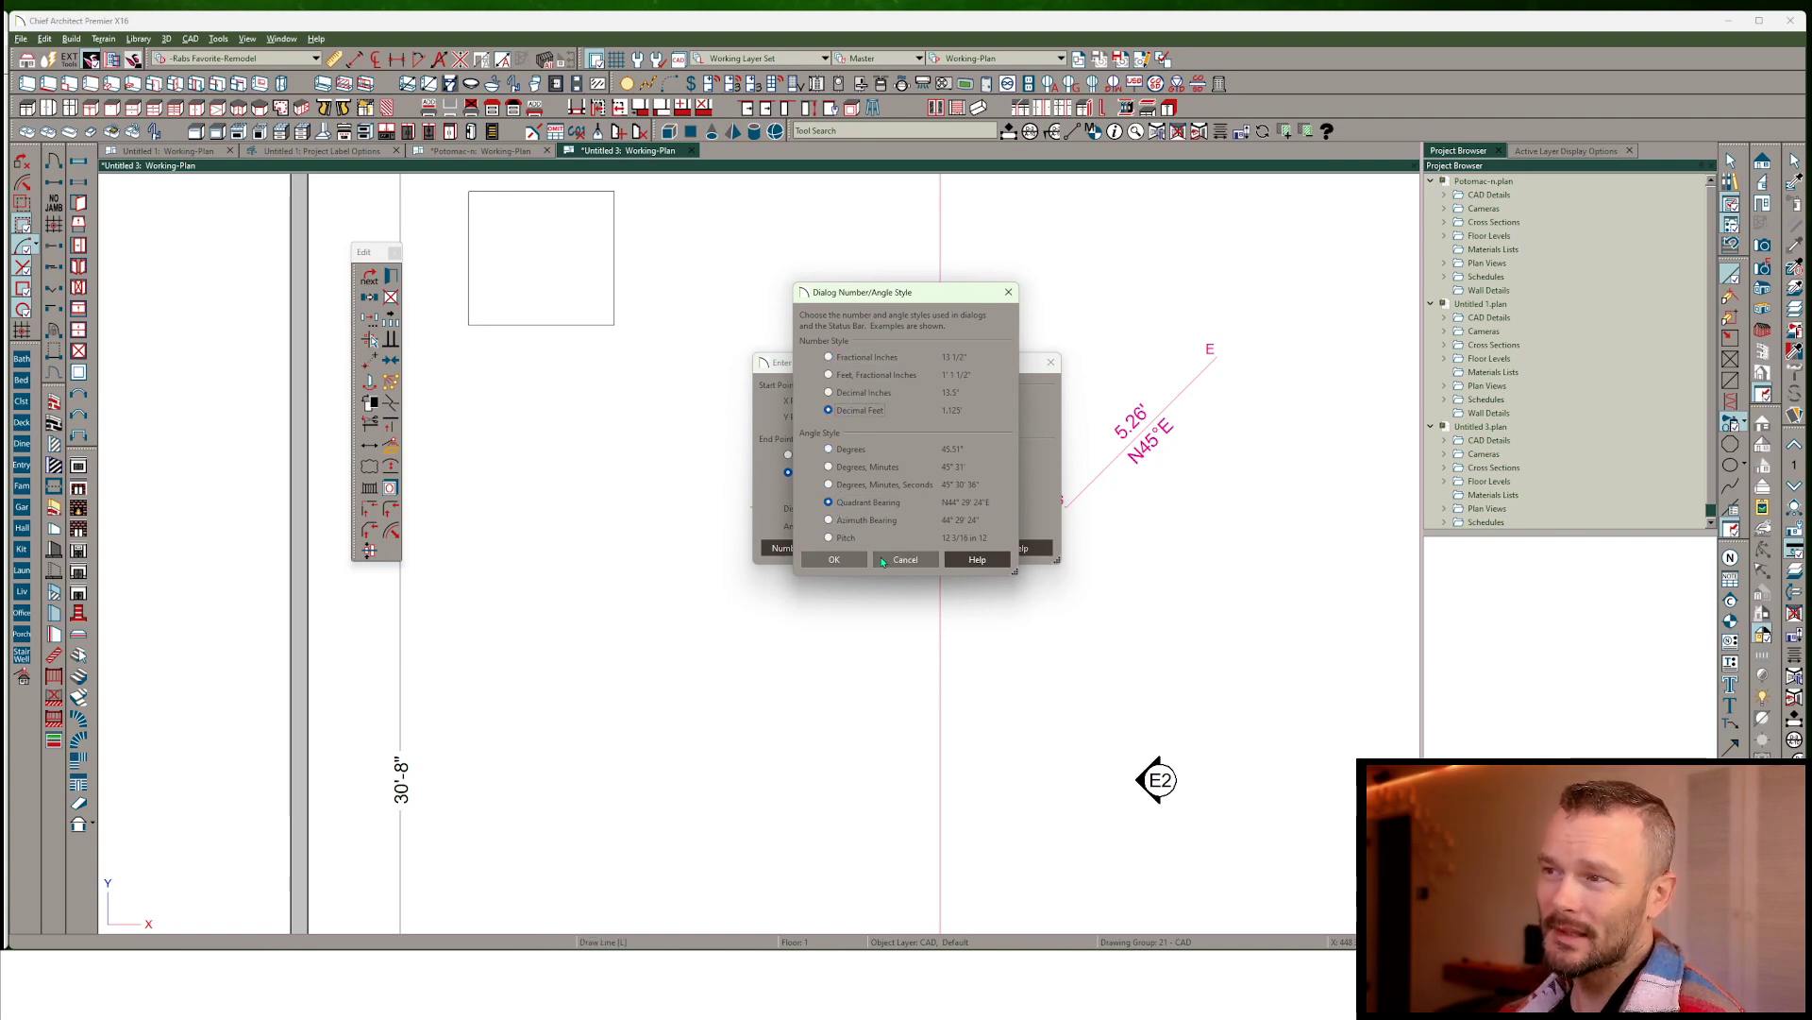
{"action": "left_click", "coordinate": [883, 559]}
Complete the diagonal segment with a distance of 55.4' and a bearing of N 45 15 30
{"action": "double_click", "coordinate": [875, 510]}
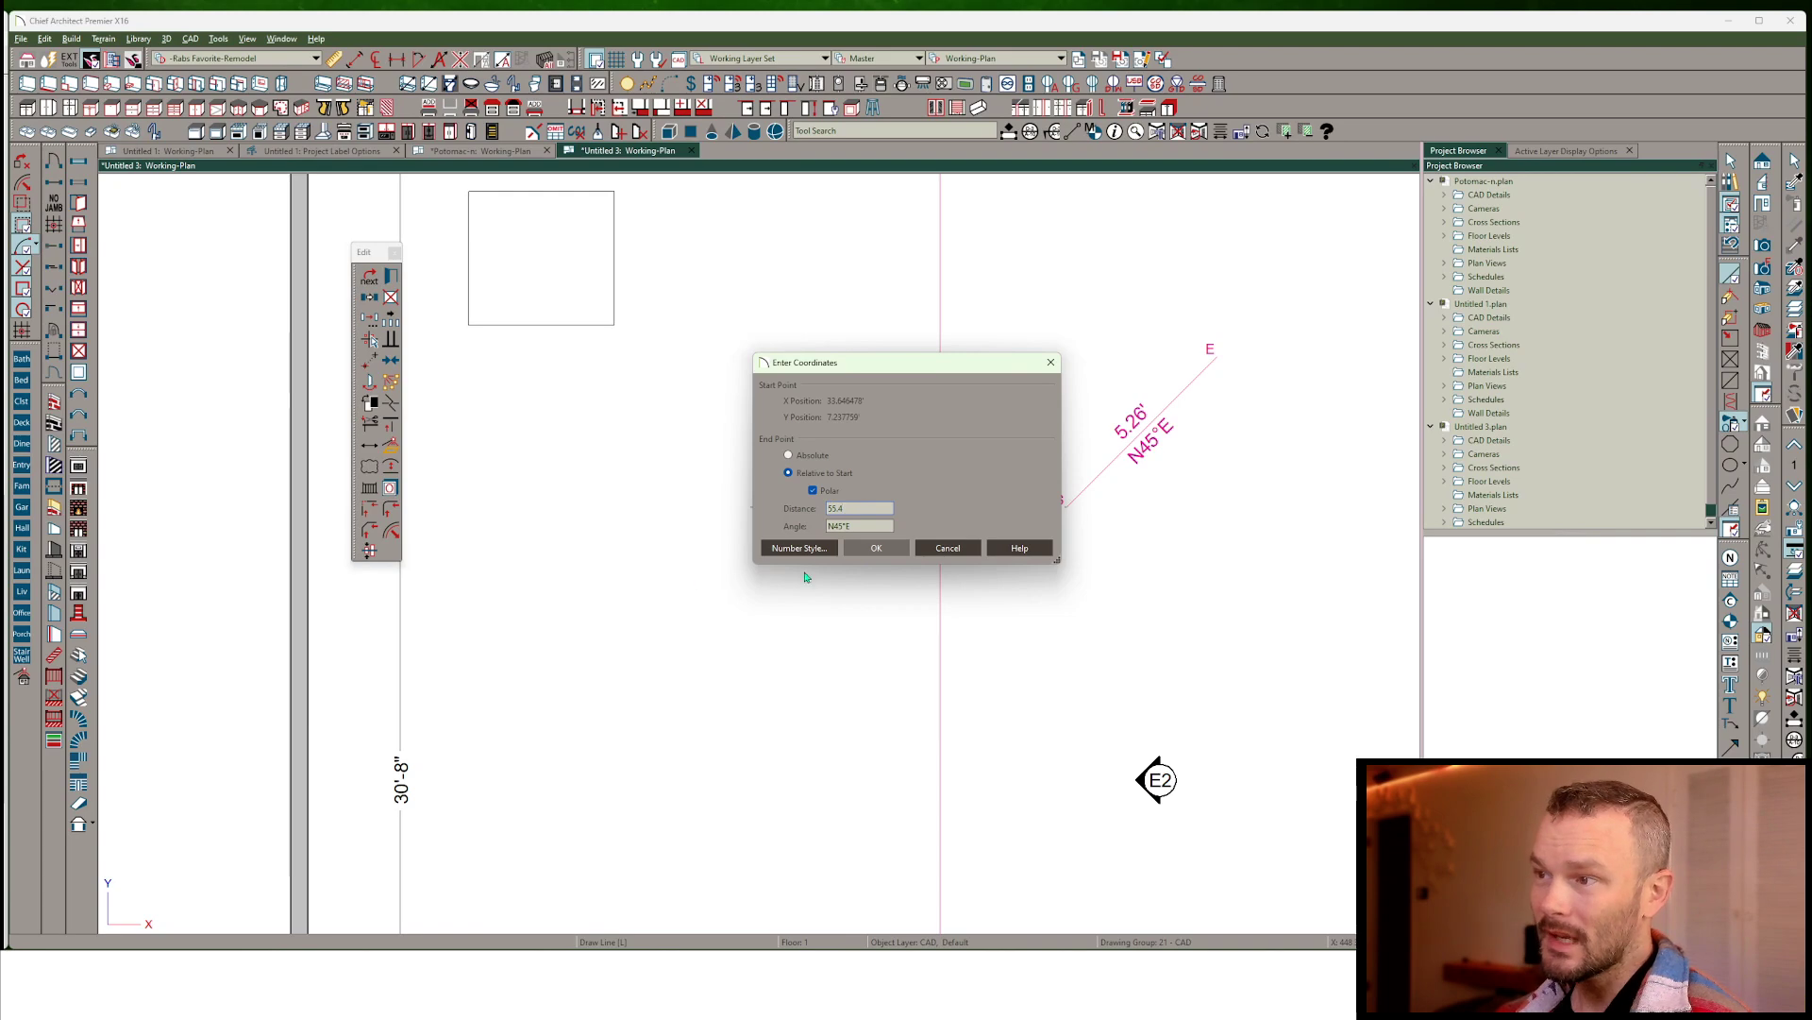
{"action": "type", "text": "n 45 15 30"}
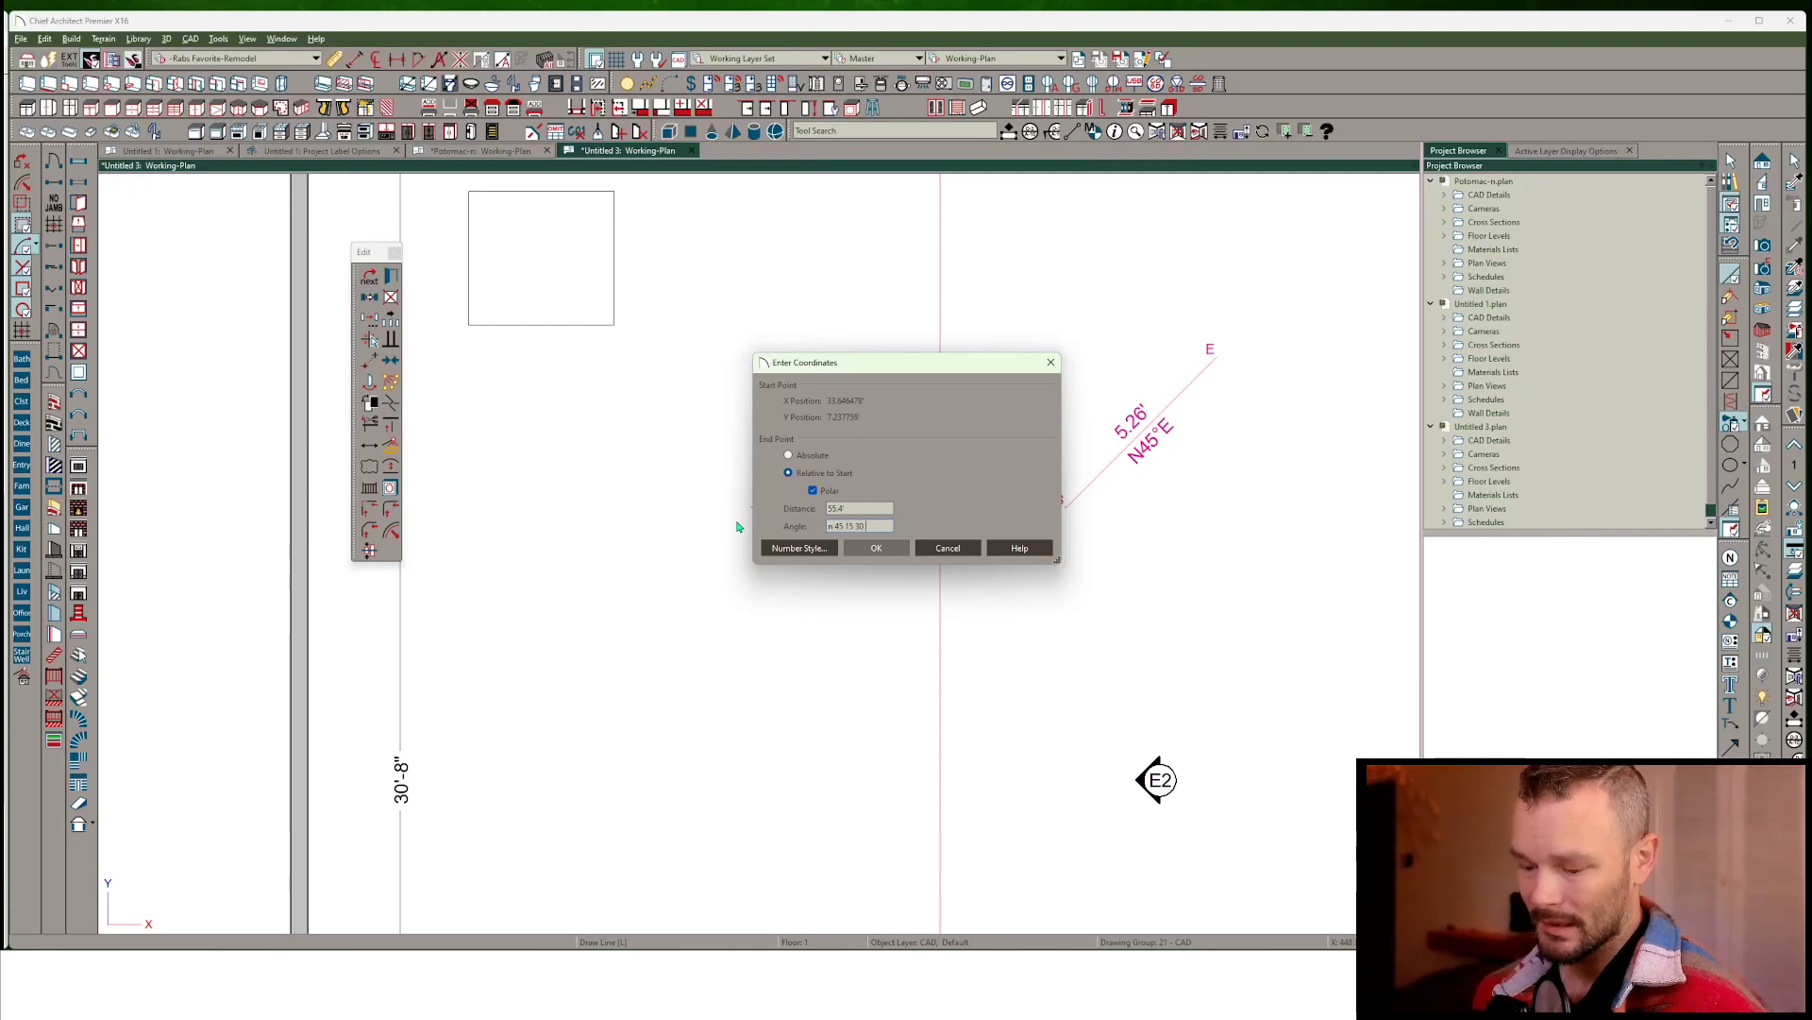
{"action": "left_click", "coordinate": [873, 548]}
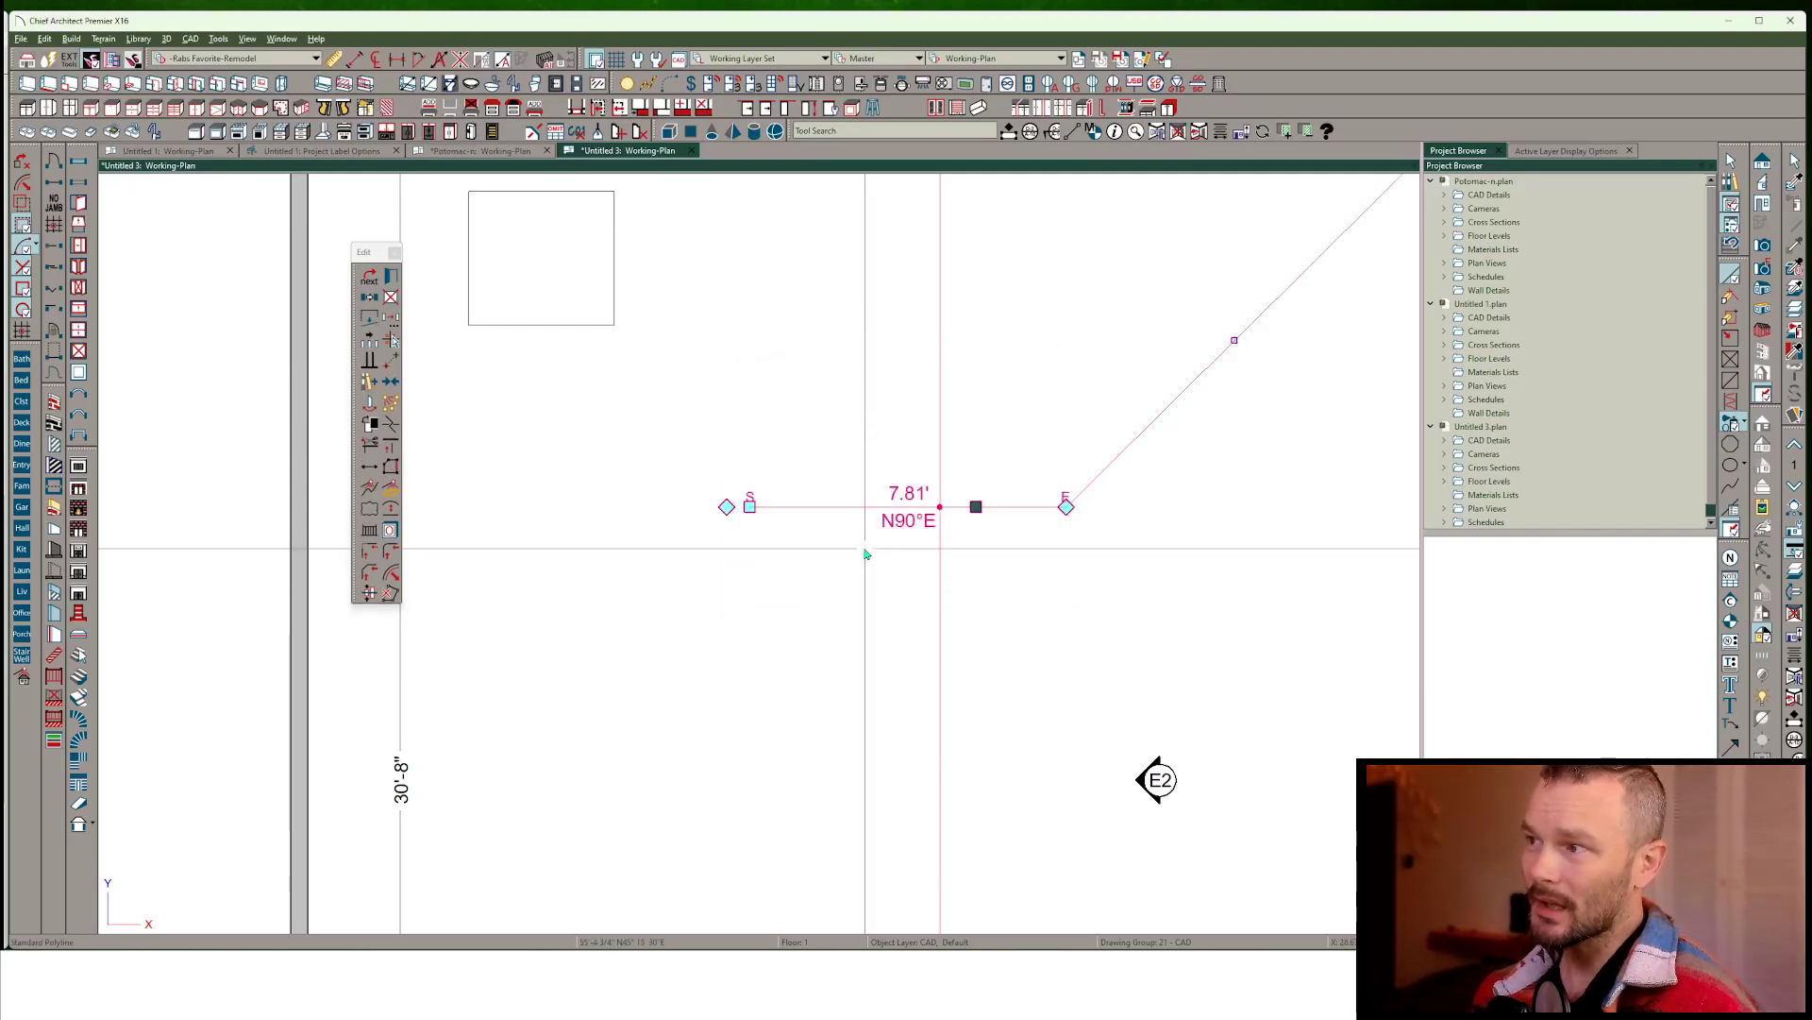
Select the diagonal segment of the polyline and disconnect that edge from the horizontal segment
{"action": "scroll", "coordinate": [1038, 586], "scroll_direction": "down", "scroll_amount": 5}
{"action": "scroll", "coordinate": [956, 505], "scroll_direction": "up", "scroll_amount": 8}
{"action": "scroll", "coordinate": [935, 548], "scroll_direction": "down", "scroll_amount": 5}
{"action": "scroll", "coordinate": [901, 591], "scroll_direction": "down", "scroll_amount": 5}
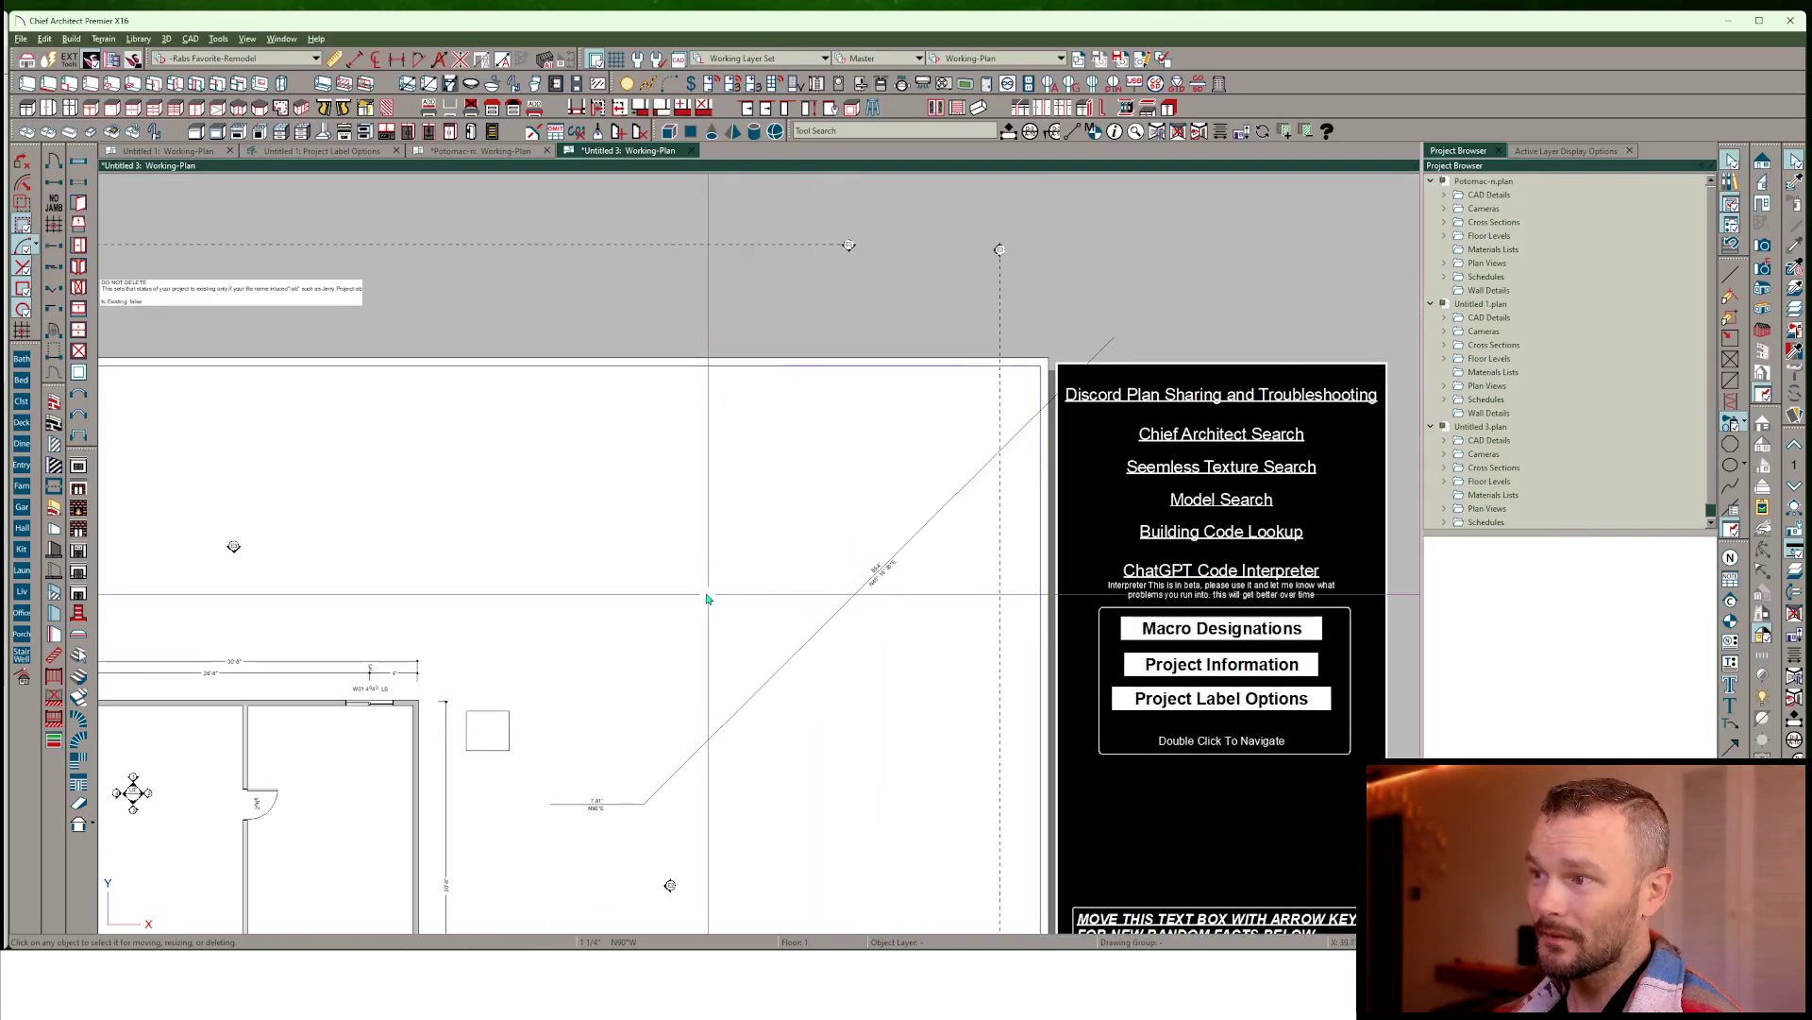
{"action": "scroll", "coordinate": [999, 433], "scroll_direction": "up", "scroll_amount": 4}
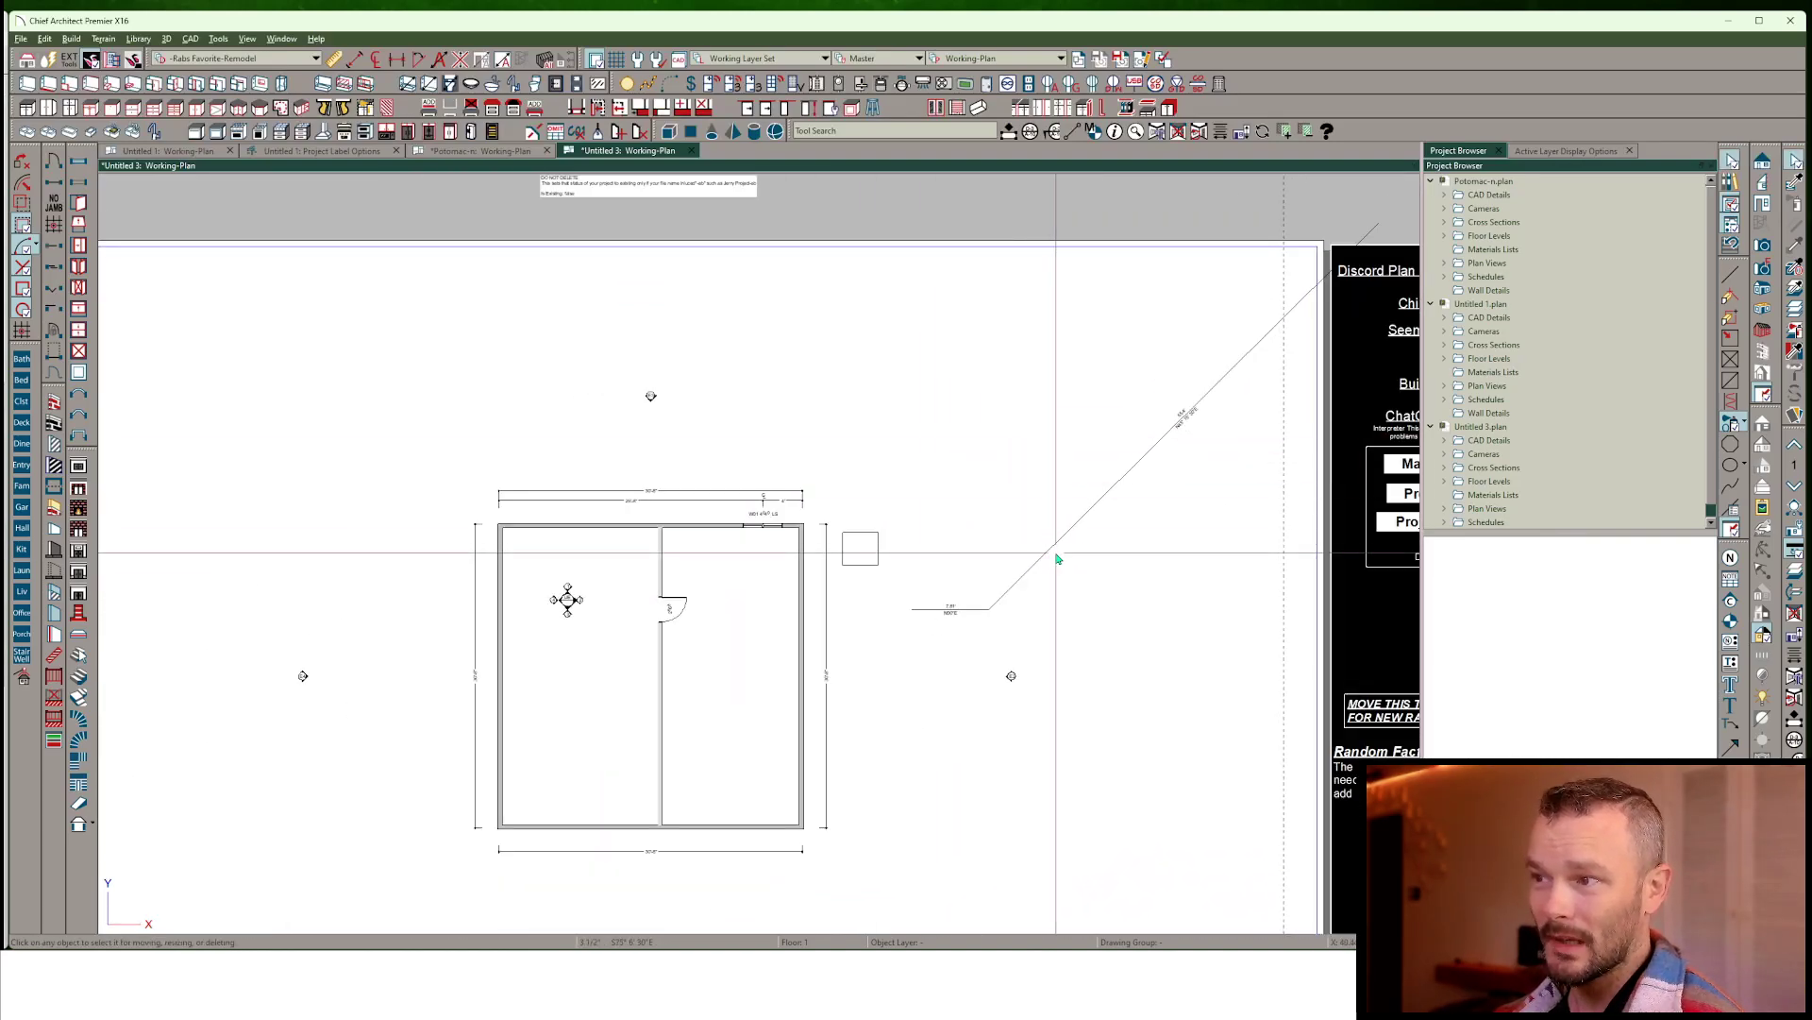
{"action": "left_click", "coordinate": [1158, 442]}
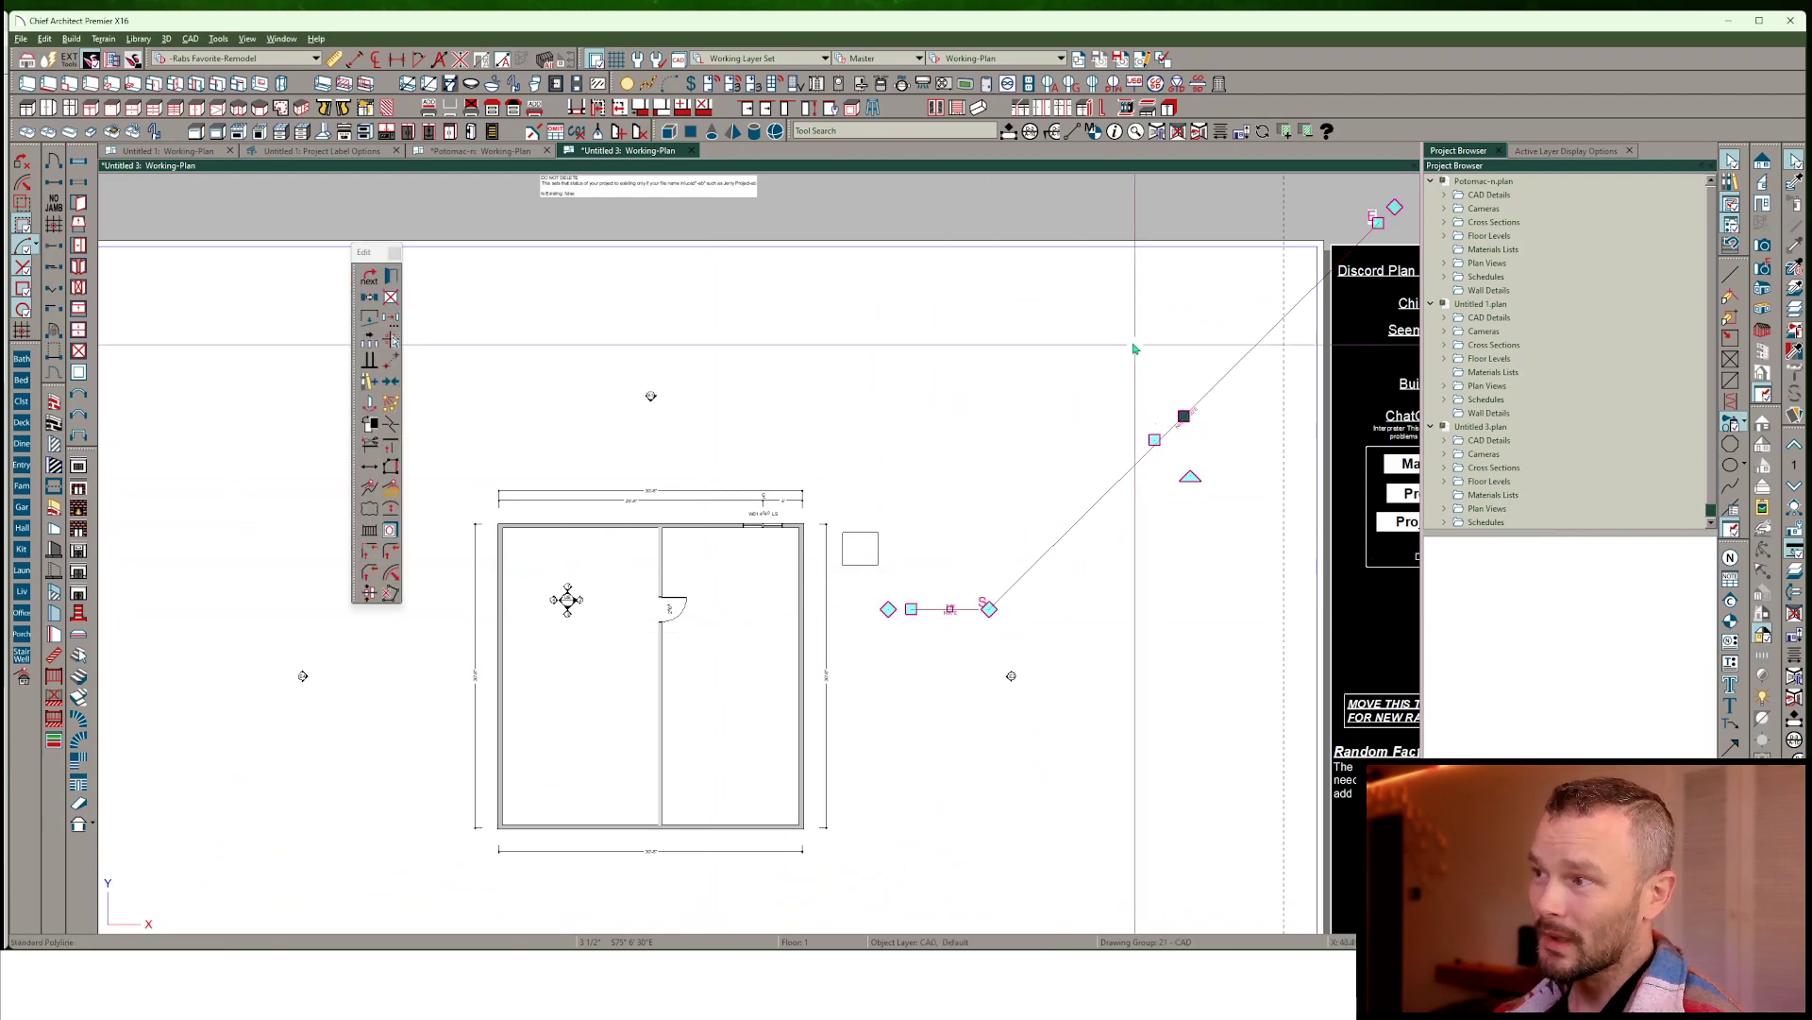
{"action": "scroll", "coordinate": [409, 655], "scroll_direction": "up", "scroll_amount": 5}
{"action": "middle_click_drag", "start_coordinate": [804, 408], "coordinate": [923, 252]}
{"action": "scroll", "coordinate": [1031, 434], "scroll_direction": "up", "scroll_amount": 2}
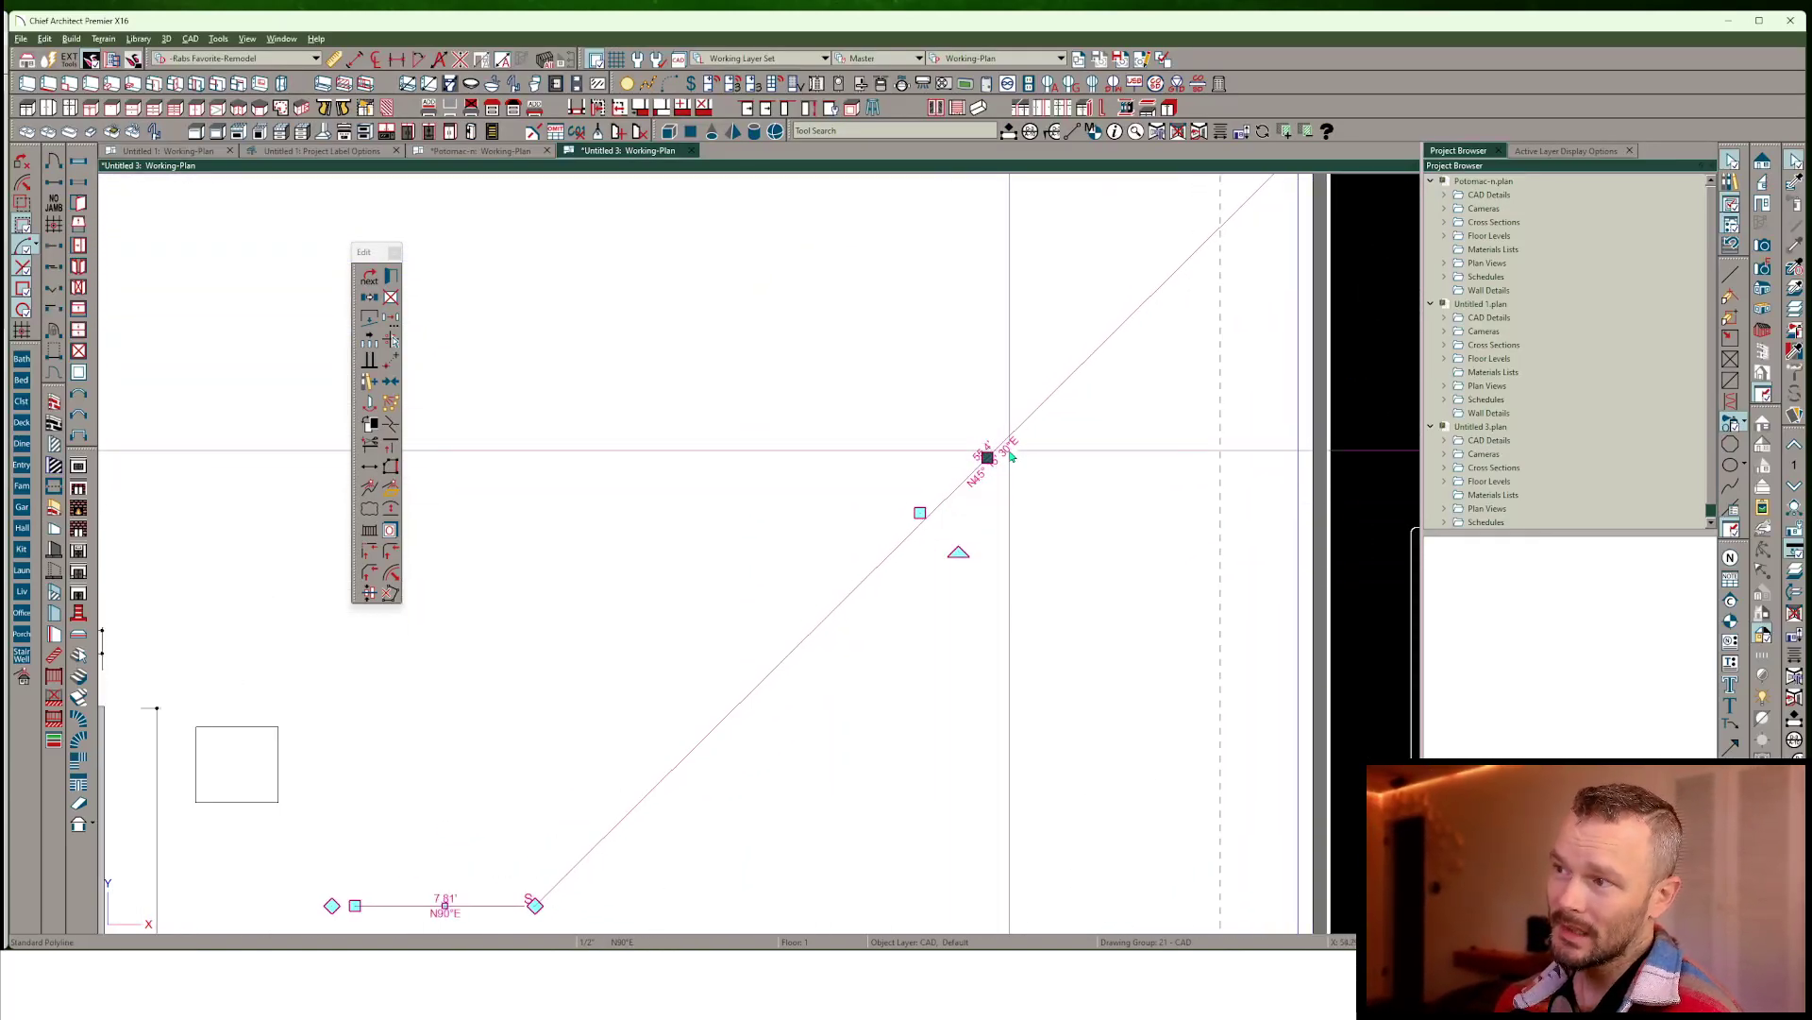
{"action": "middle_click_drag", "start_coordinate": [707, 525], "coordinate": [772, 444]}
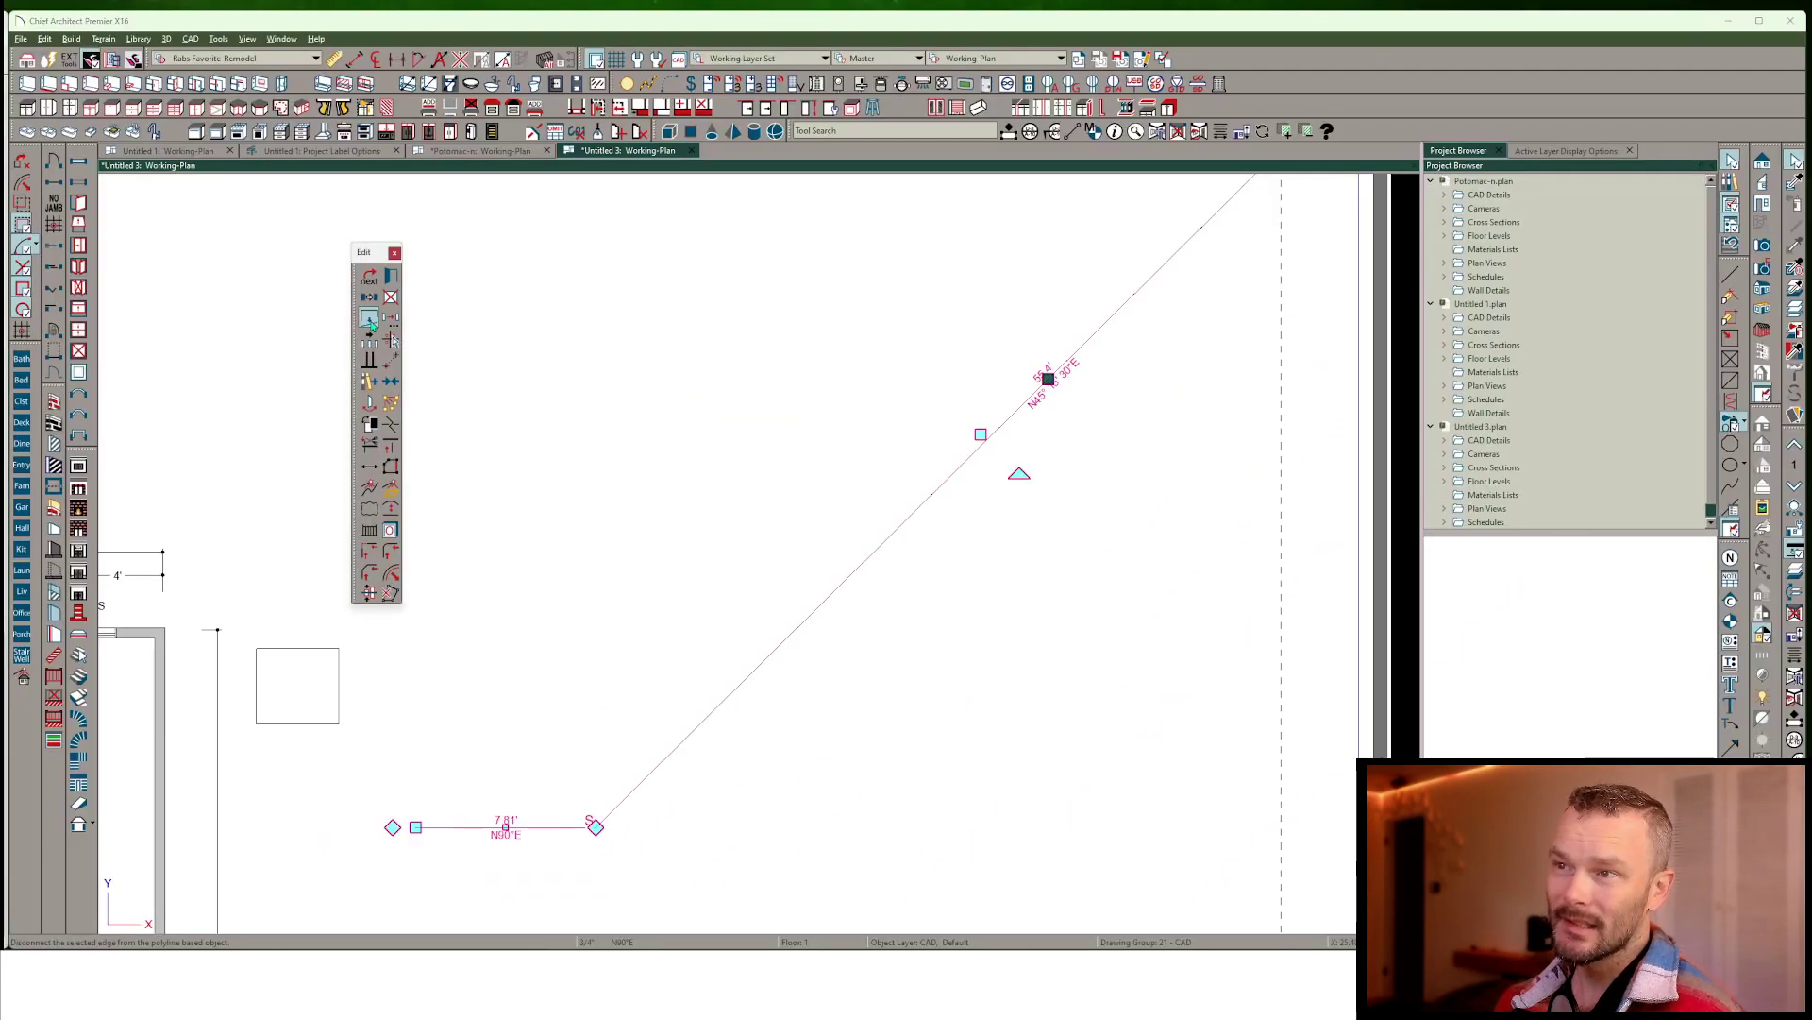
{"action": "left_click", "coordinate": [369, 319]}
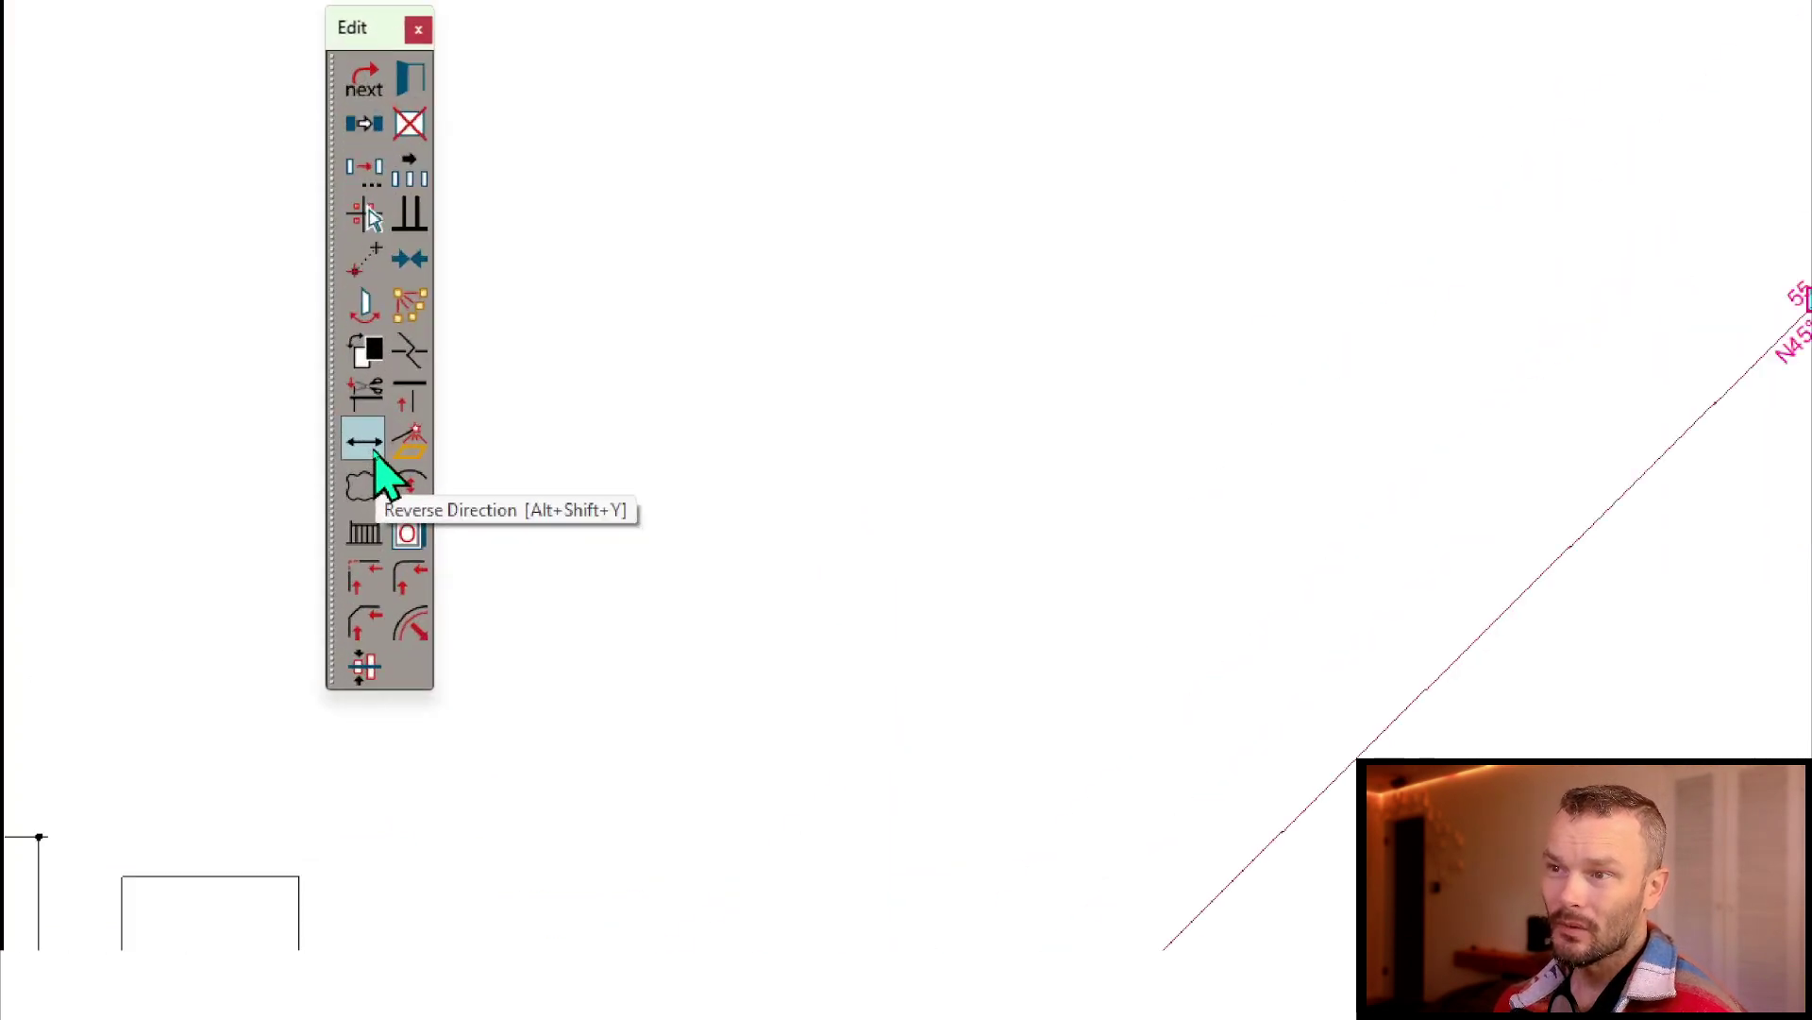
Reverse the direction of the disconnected diagonal CAD line so its start and end points swap
{"action": "left_click", "coordinate": [369, 448]}
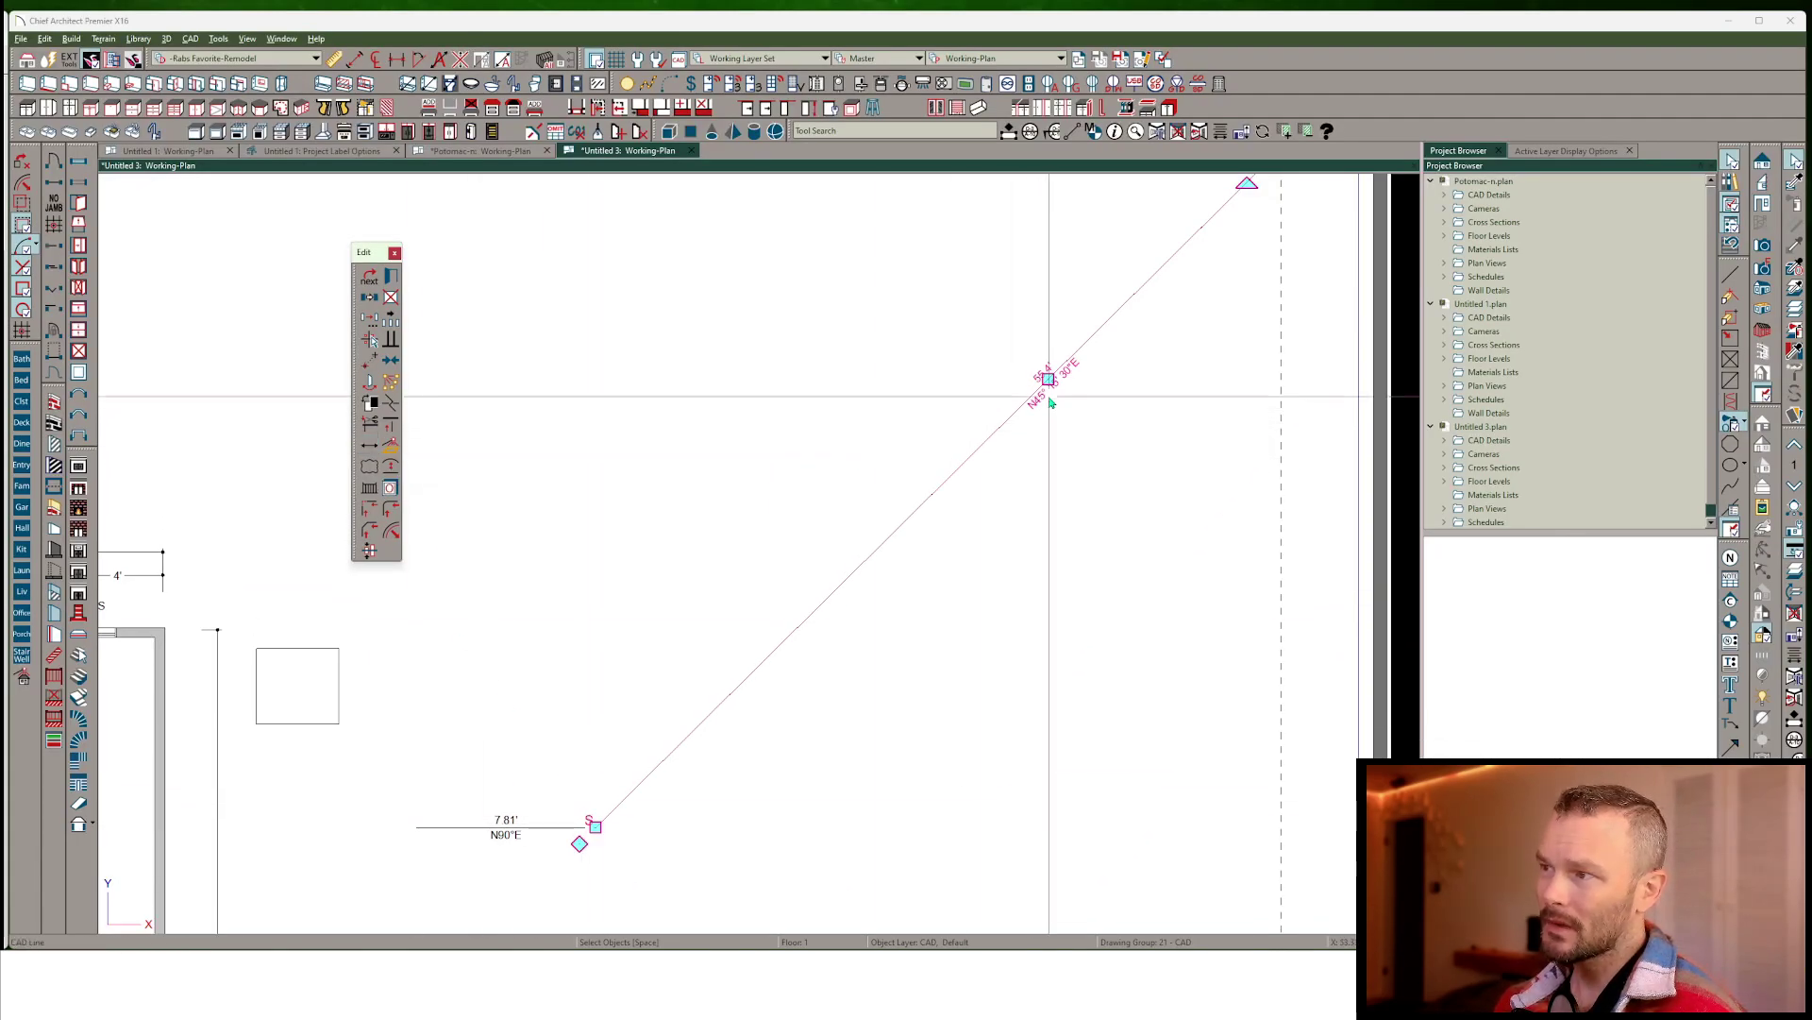
{"action": "left_click", "coordinate": [369, 445]}
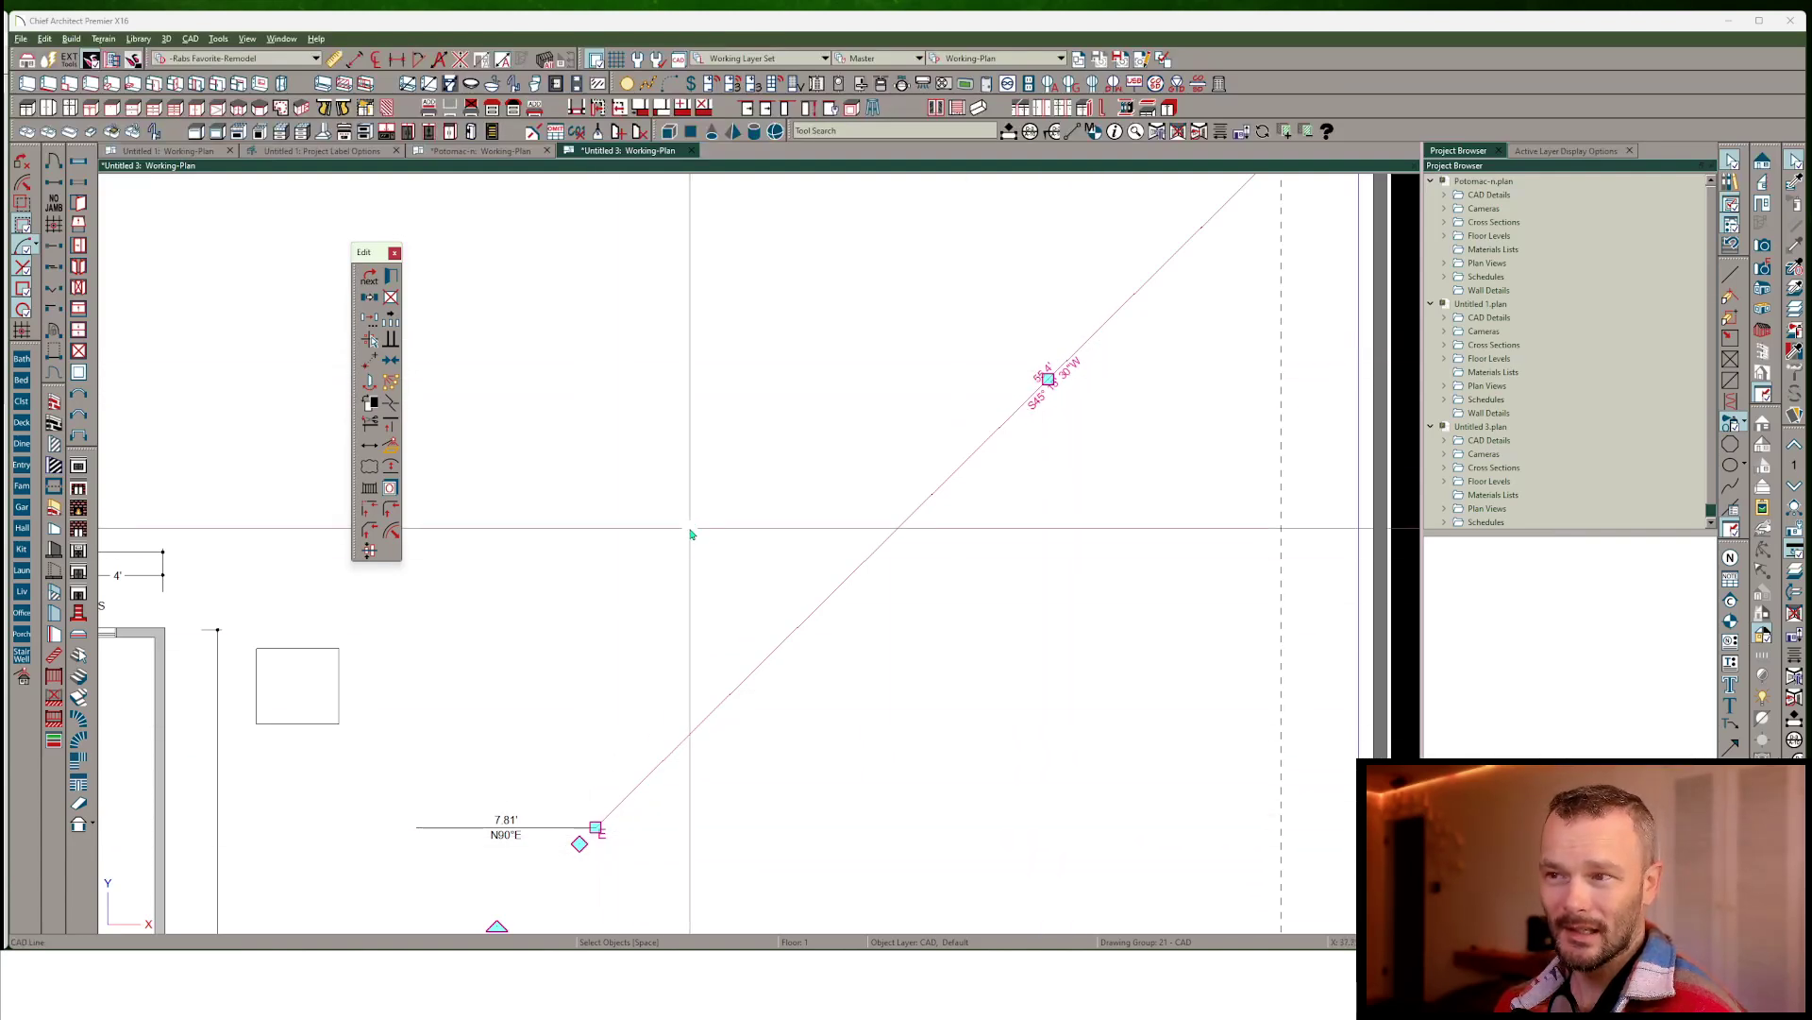
In the Edit preferences, try Select Intersected Objects for marquee selection, and set it back to Select Contained Objects
{"action": "left_click", "coordinate": [23, 40]}
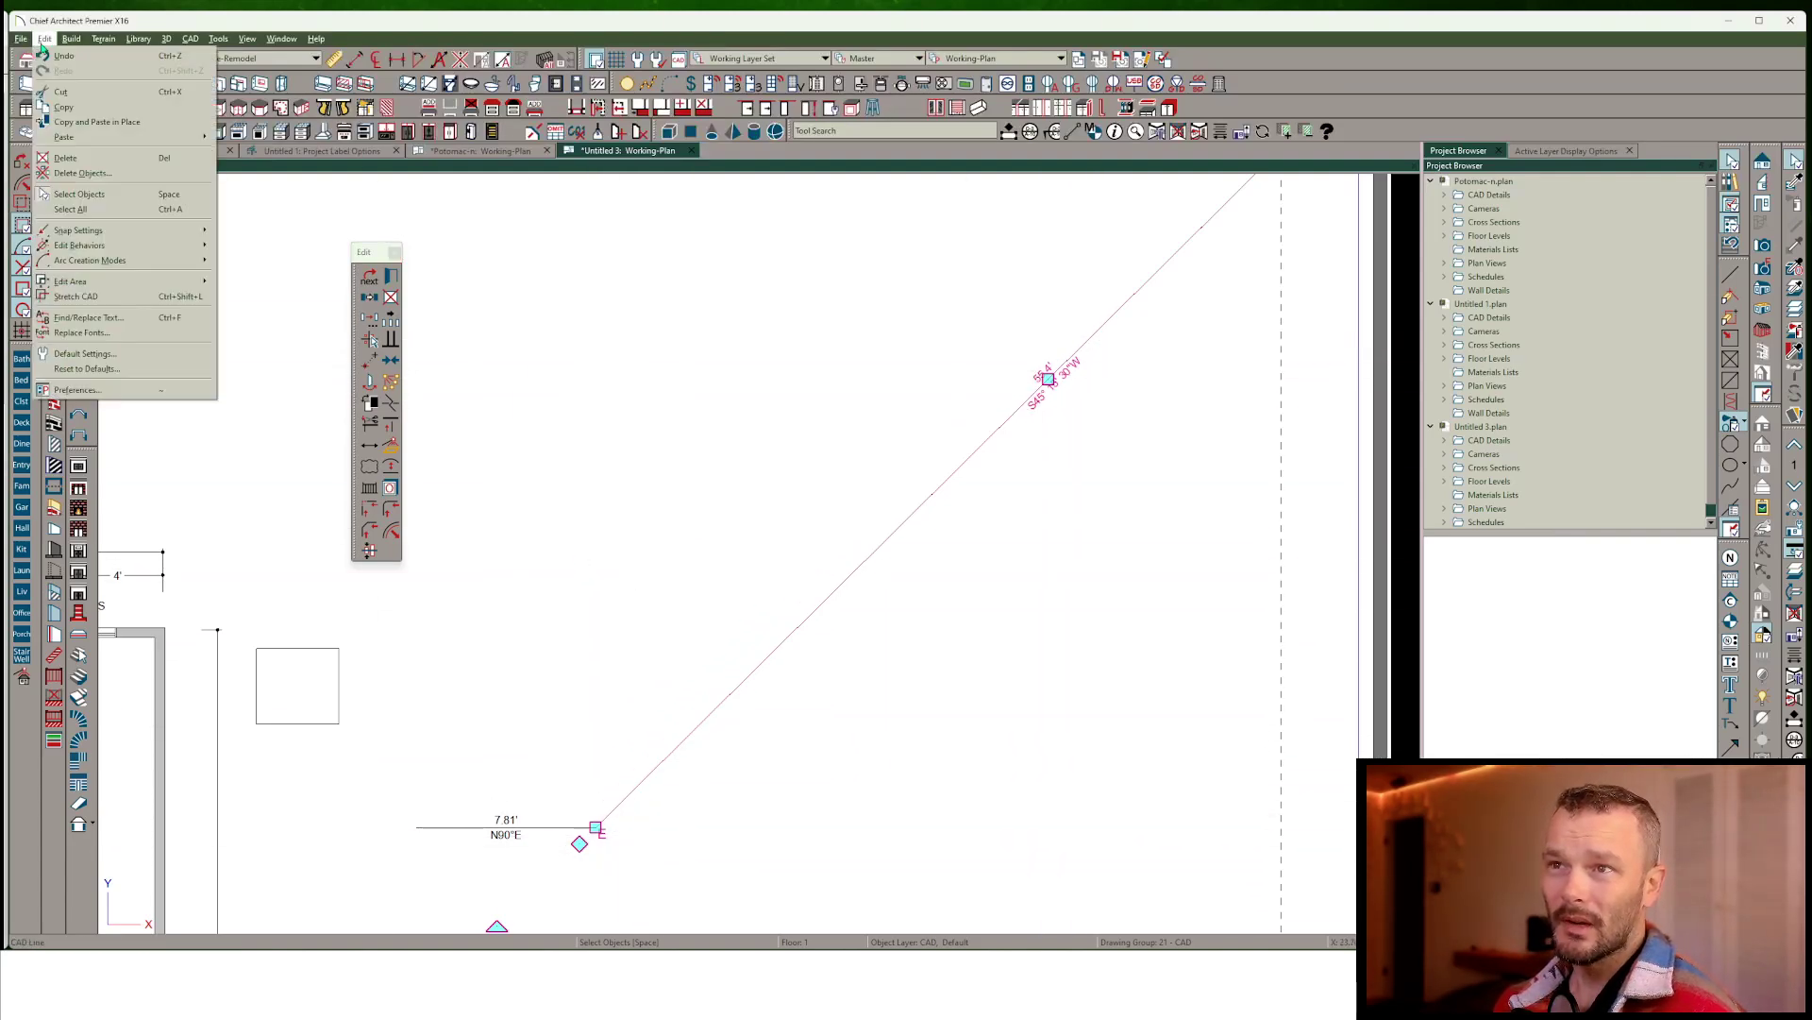
{"action": "left_click", "coordinate": [95, 389]}
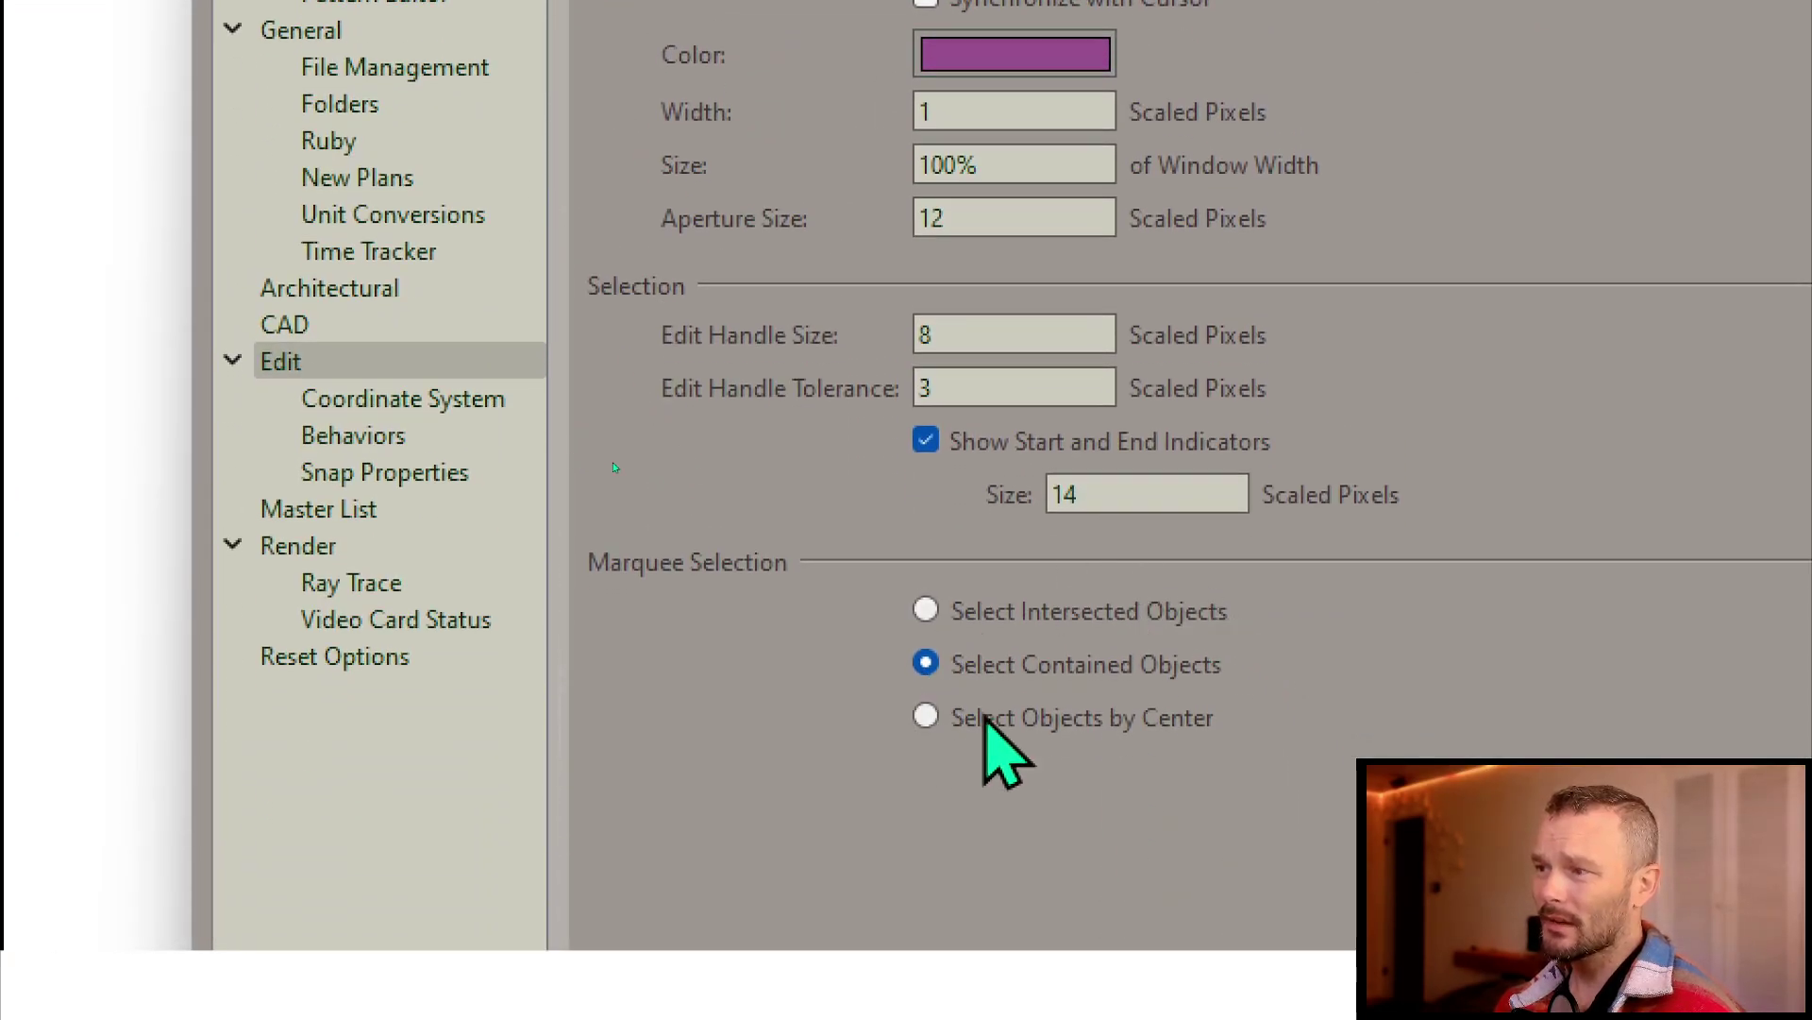
{"action": "left_click", "coordinate": [925, 611]}
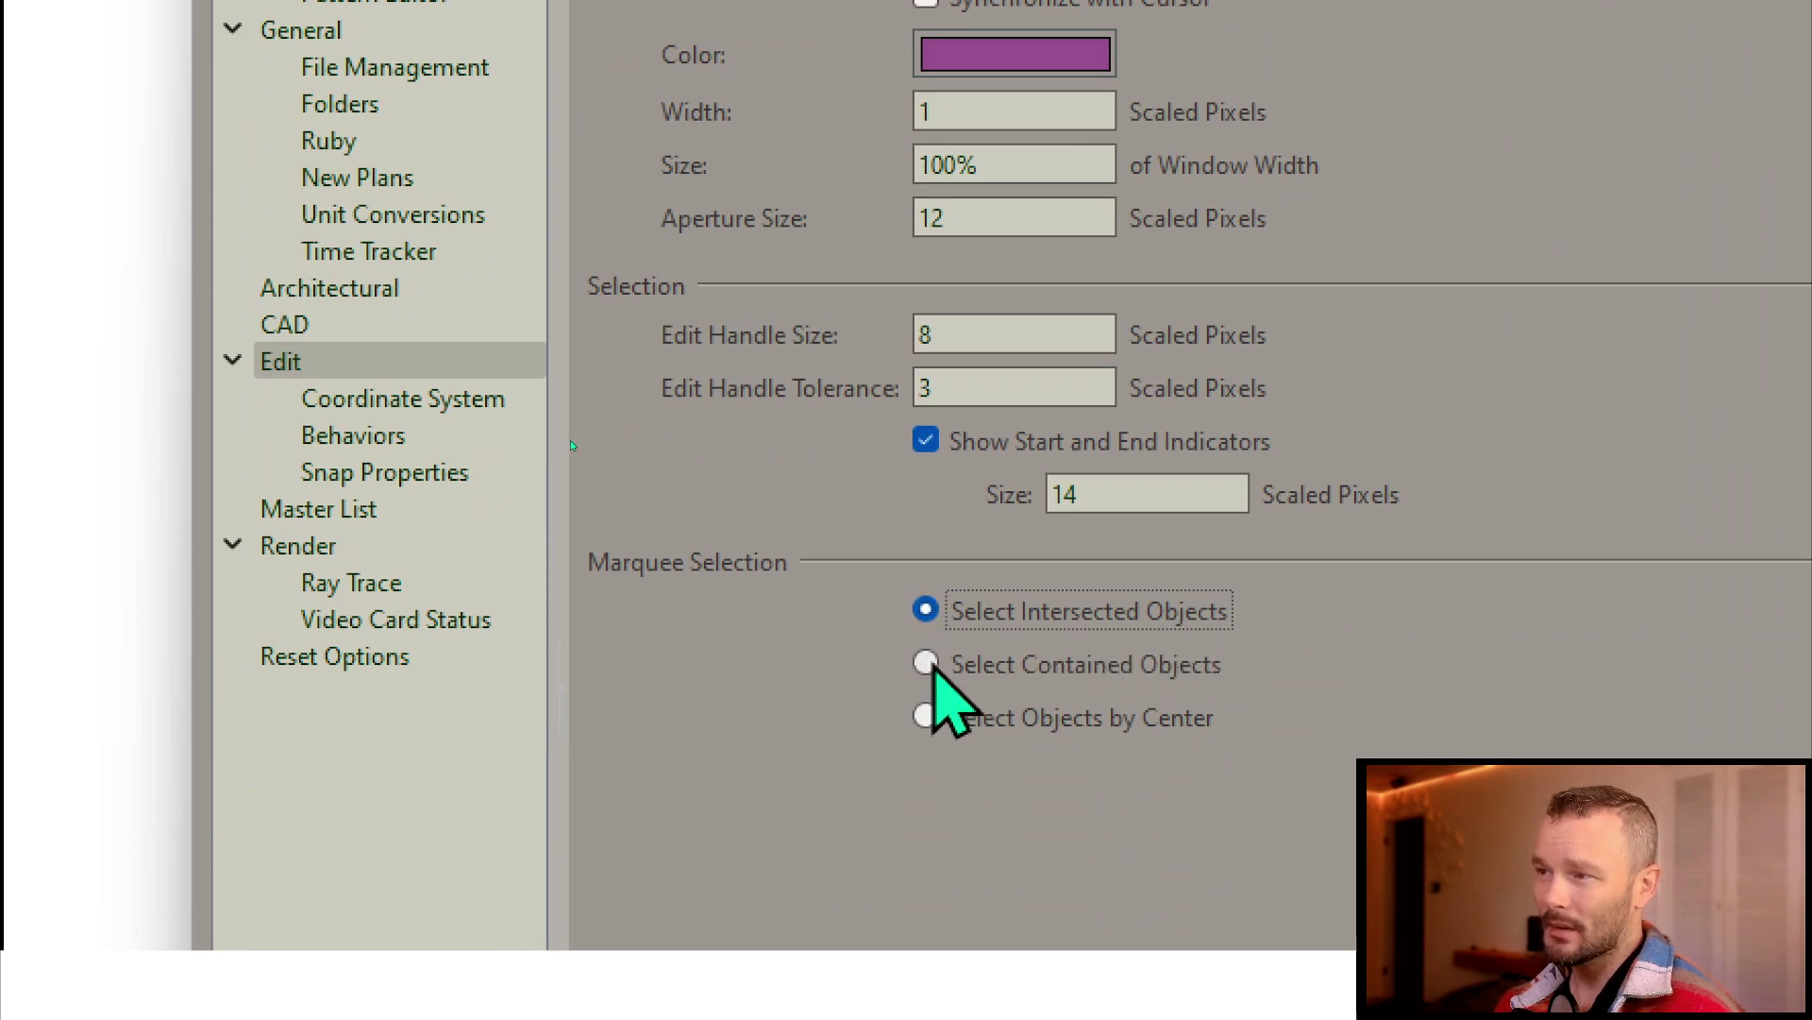
{"action": "left_click", "coordinate": [927, 664]}
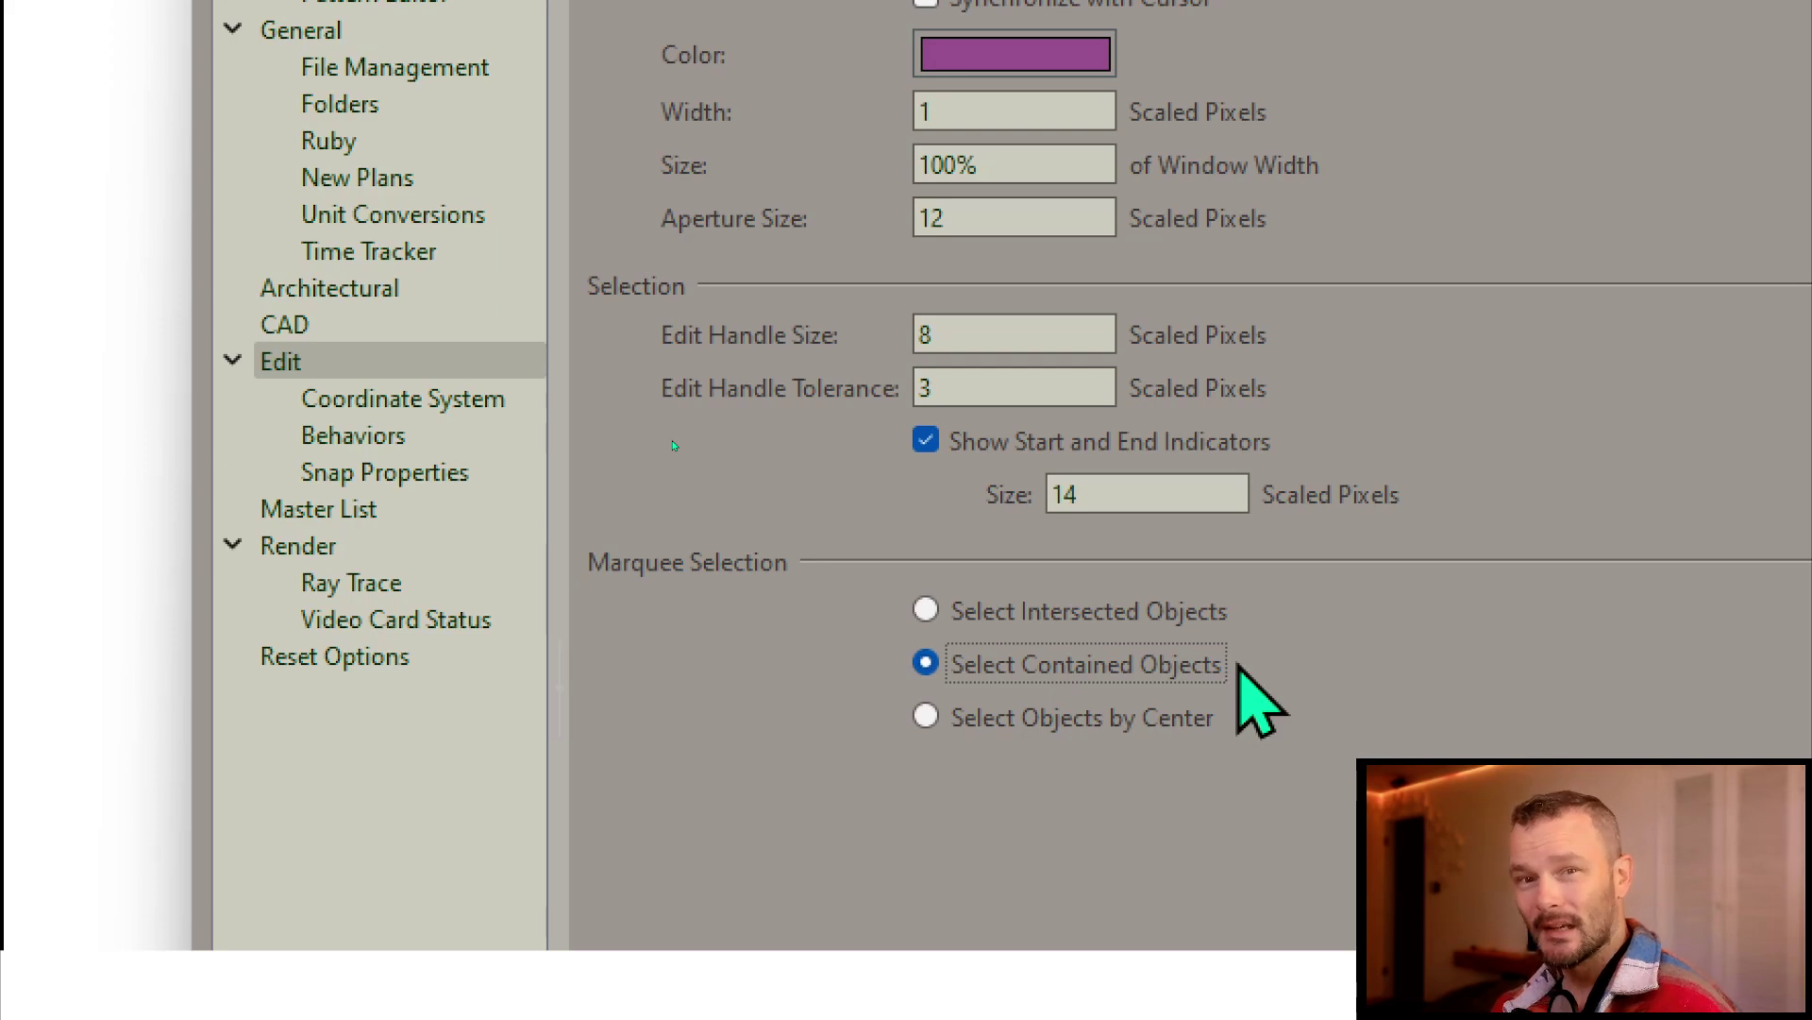